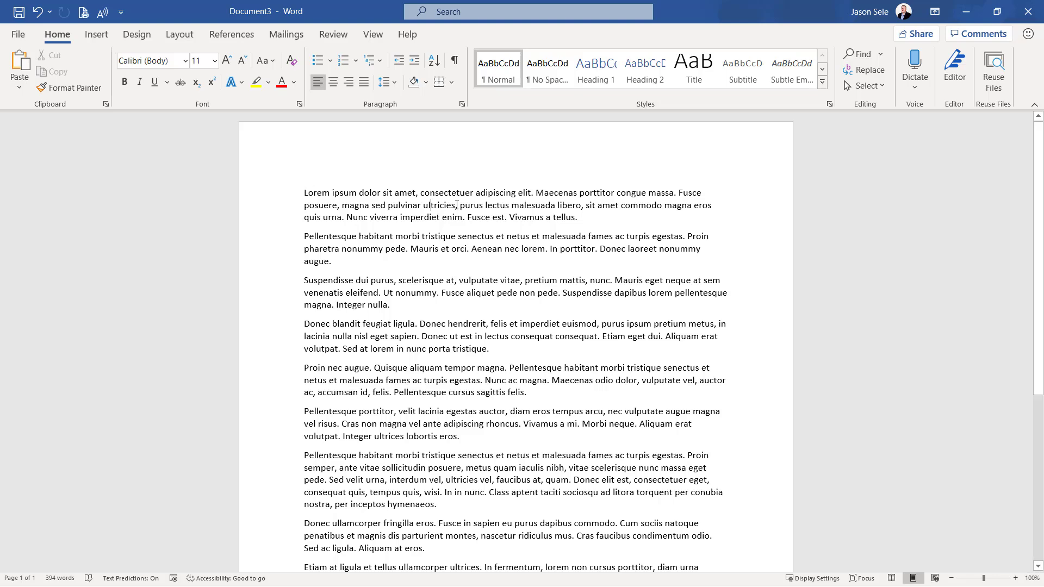
# Switch the first paragraph's line spacing to double, single, 1.5 lines and back to single
pyautogui.hotkey('ctrl', '2')
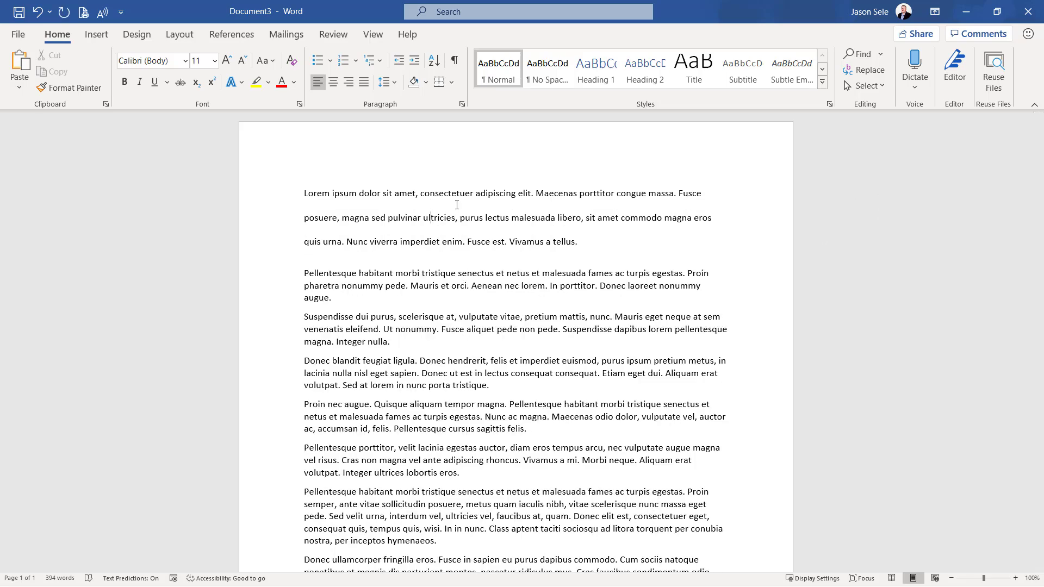
pyautogui.hotkey('ctrl', '1')
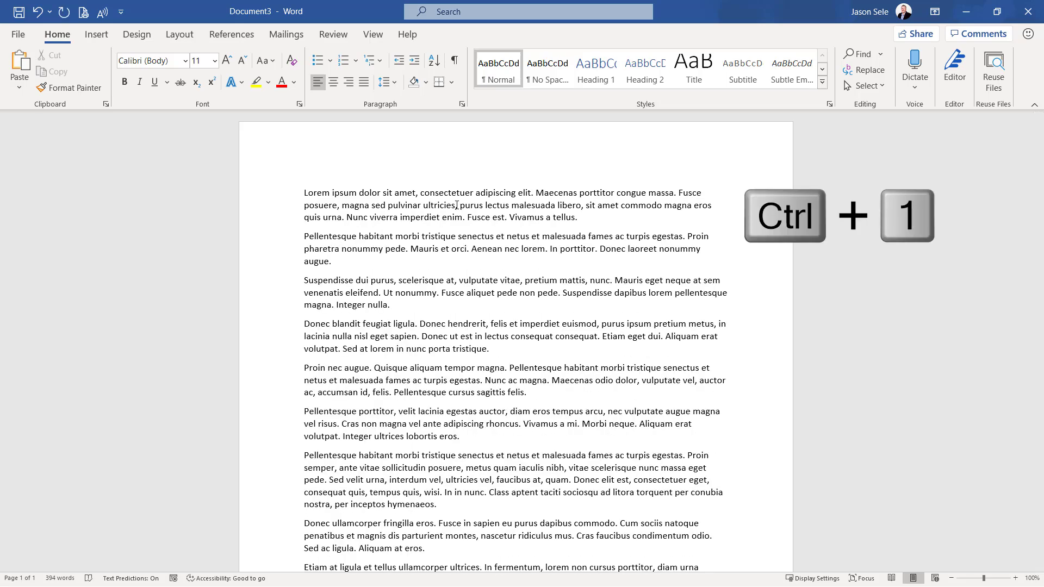
pyautogui.hotkey('ctrl', '5')
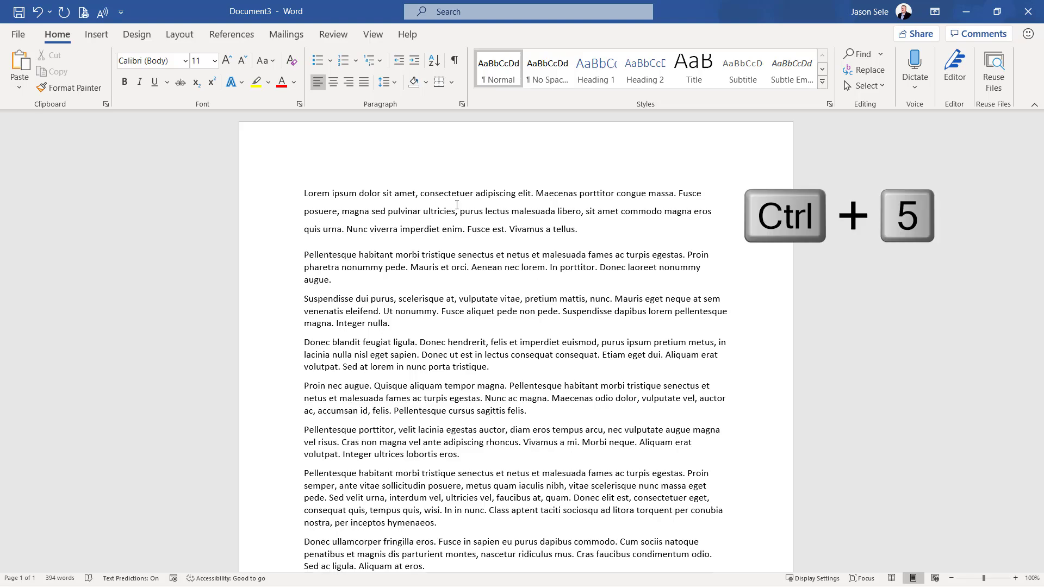
pyautogui.hotkey('ctrl', '1')
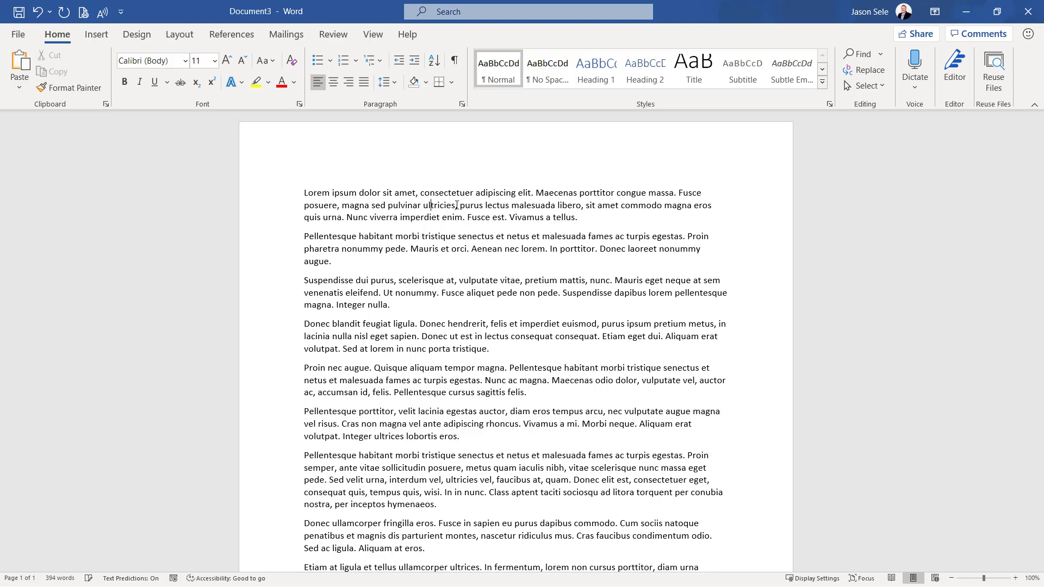
# Apply double line spacing to the first three paragraphs, and return them to single spacing
pyautogui.moveTo(313, 197); pyautogui.dragTo(460, 317)
pyautogui.hotkey('ctrl', '2')
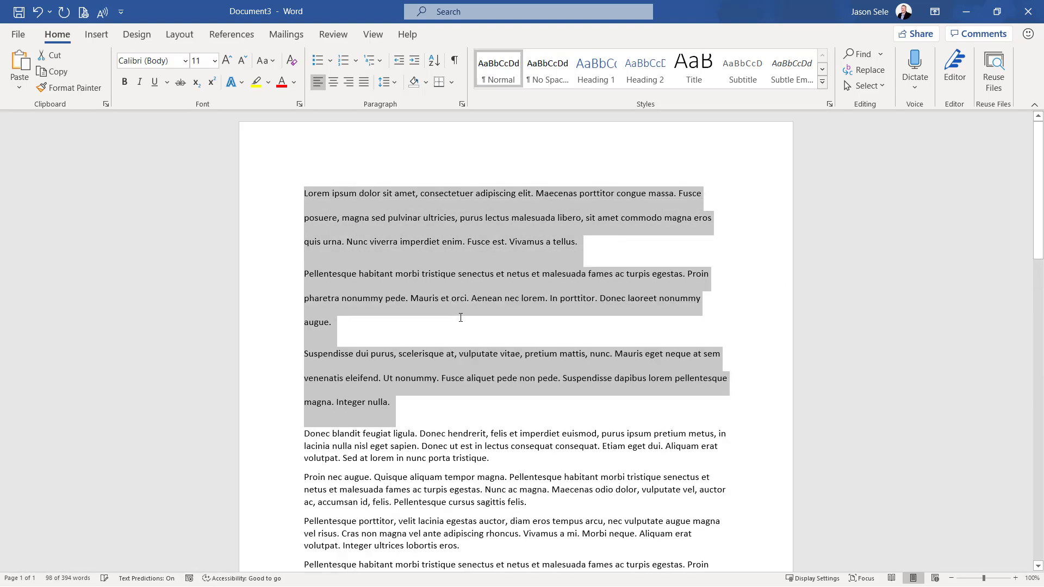
pyautogui.hotkey('ctrl', '1')
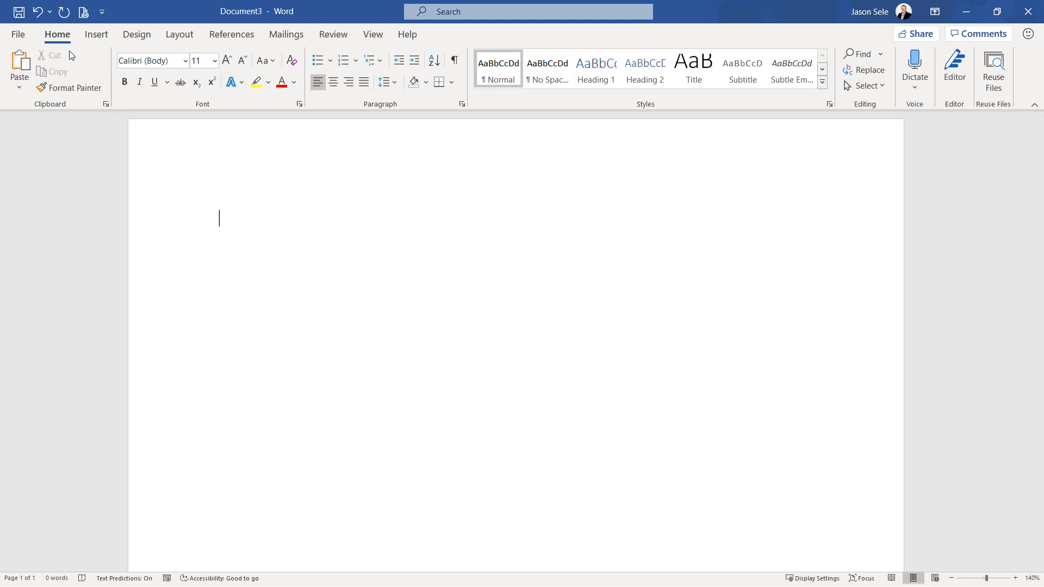
# Dictate the sentence "This is a test of my voice recording directly into Microsoft Word" and look through the available dictation languages
pyautogui.click(915, 66)
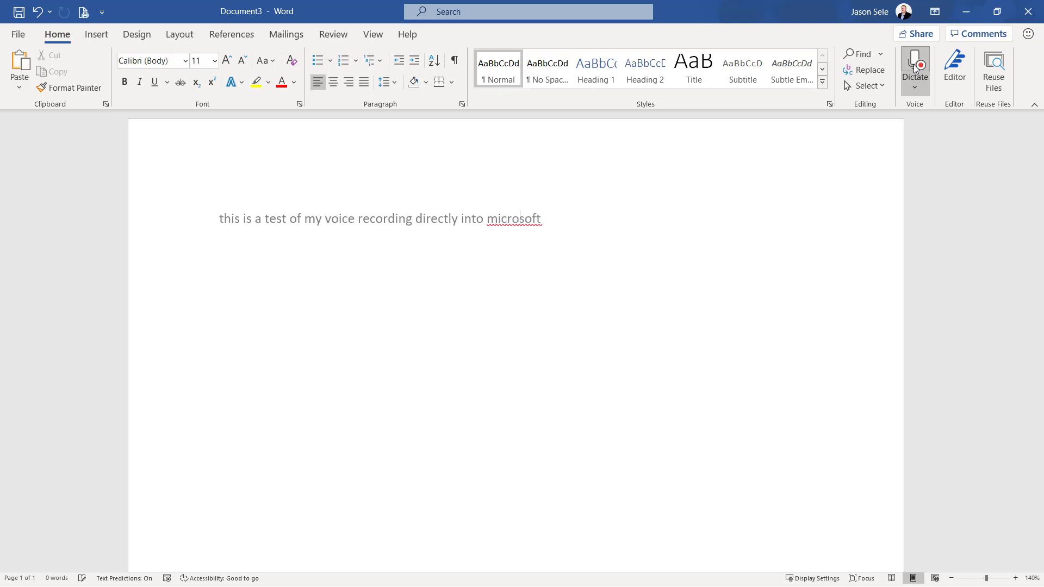
pyautogui.click(917, 69)
pyautogui.click(915, 88)
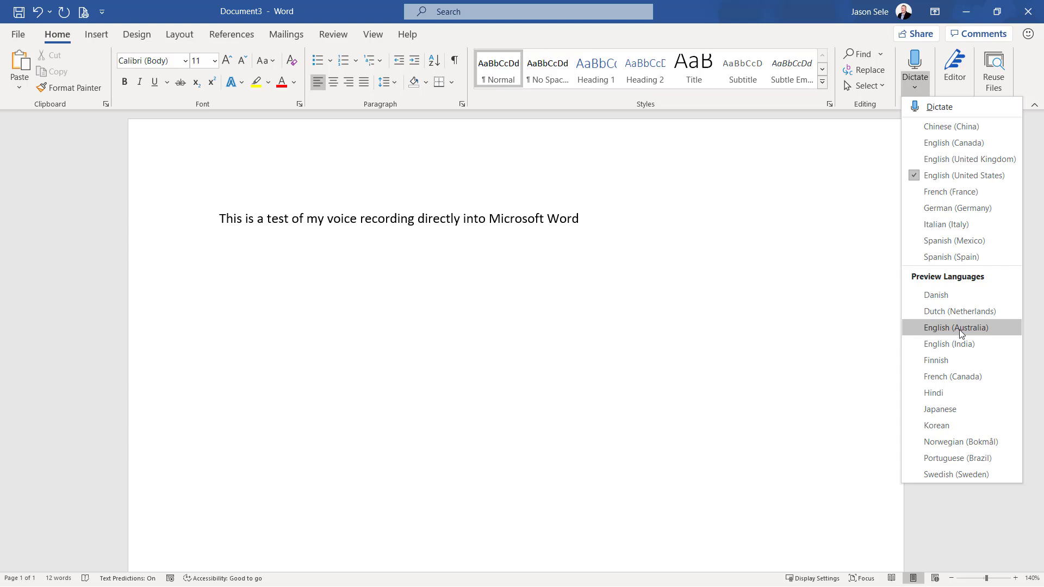
pyautogui.click(797, 211)
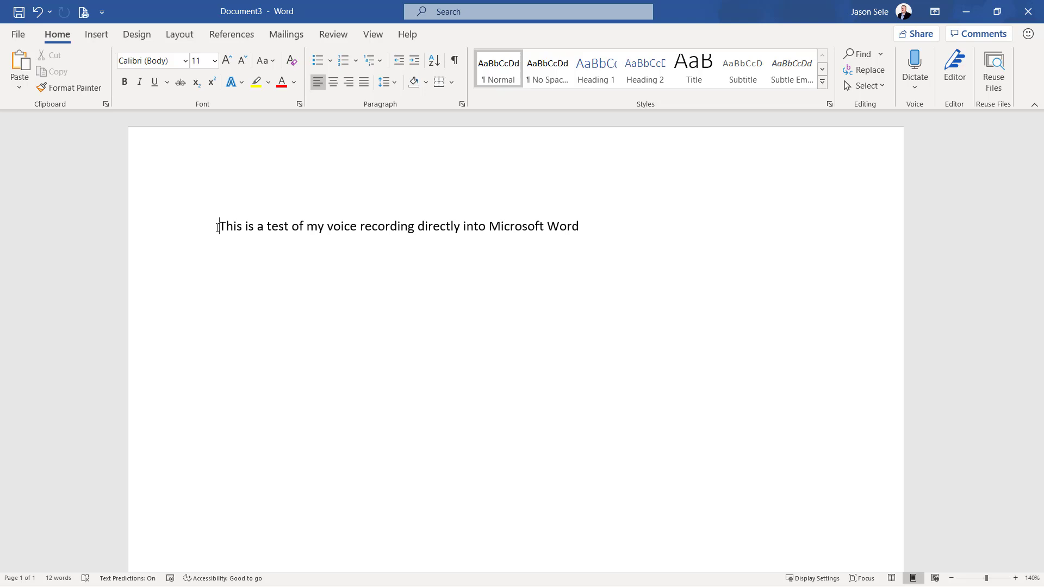
# Select the dictated sentence and have it read aloud
pyautogui.moveTo(221, 227); pyautogui.dragTo(590, 234)
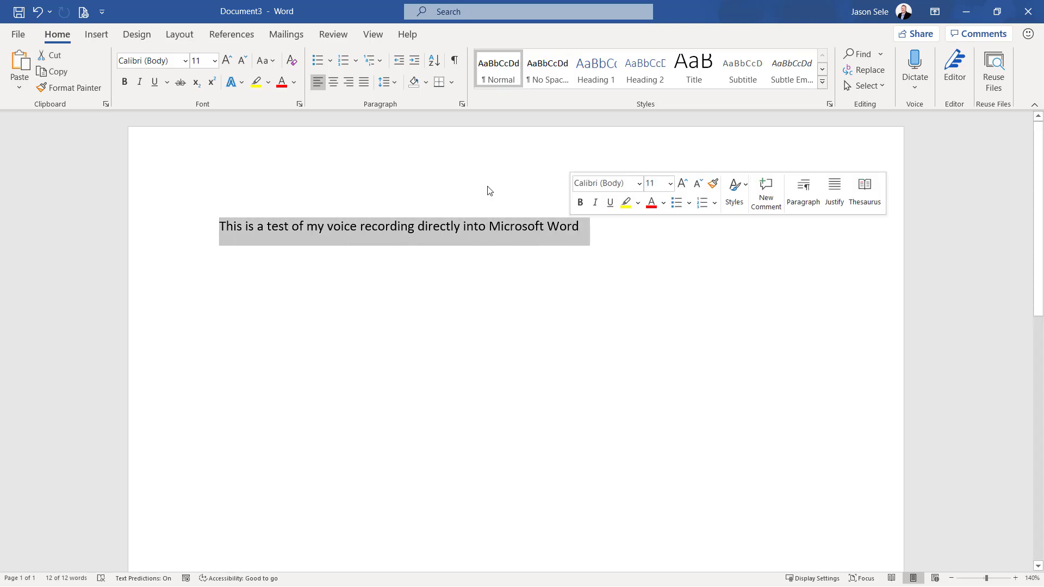
pyautogui.click(333, 34)
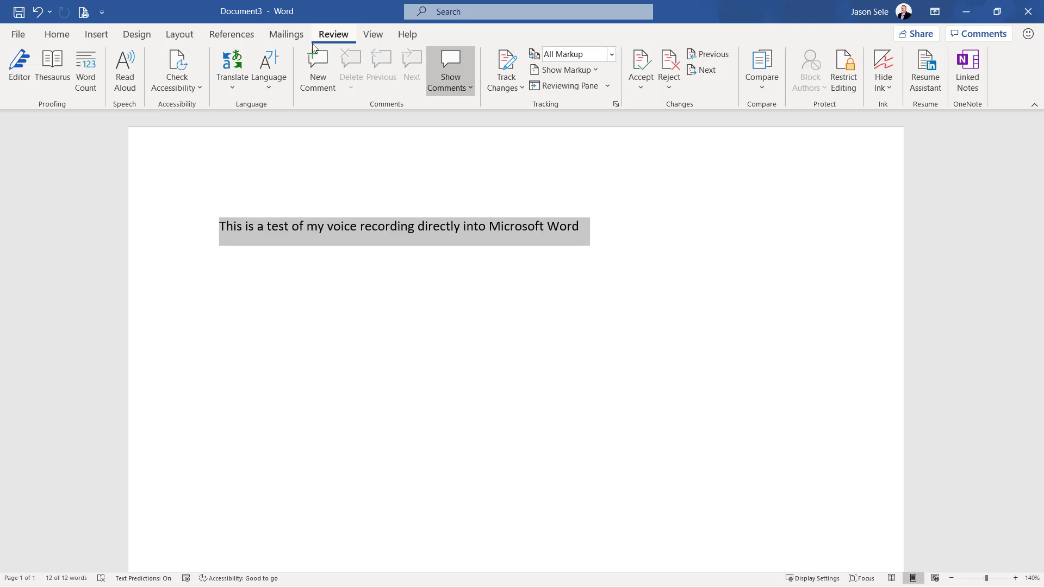
pyautogui.click(129, 67)
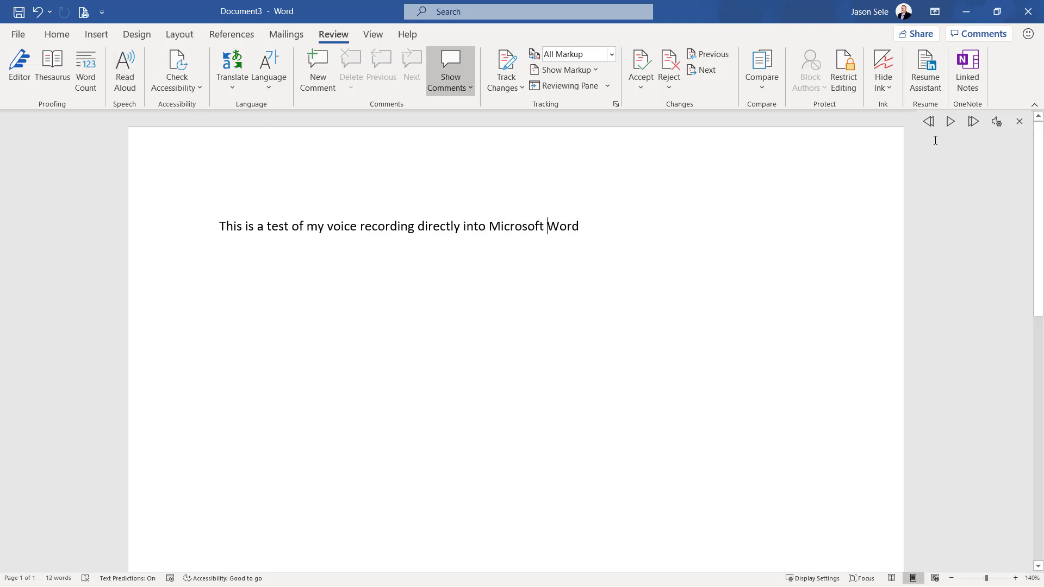
# Choose a different Read Aloud voice, raise the reading speed slightly, and replay the selected sentence
pyautogui.click(997, 122)
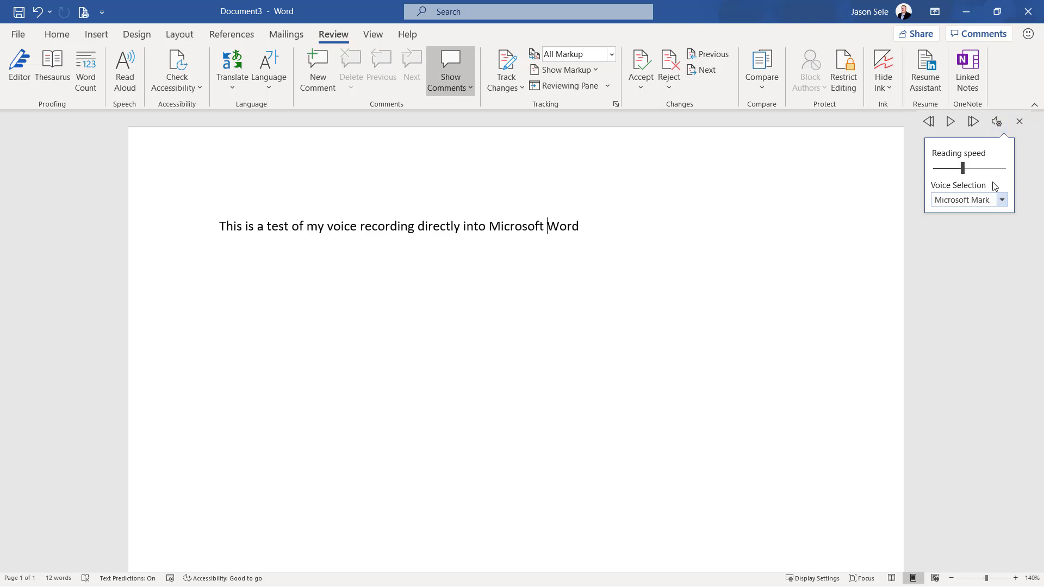
pyautogui.click(1001, 200)
pyautogui.click(994, 213)
pyautogui.moveTo(962, 173); pyautogui.dragTo(966, 173)
pyautogui.click(583, 226)
pyautogui.moveTo(219, 226); pyautogui.dragTo(582, 221)
pyautogui.click(947, 130)
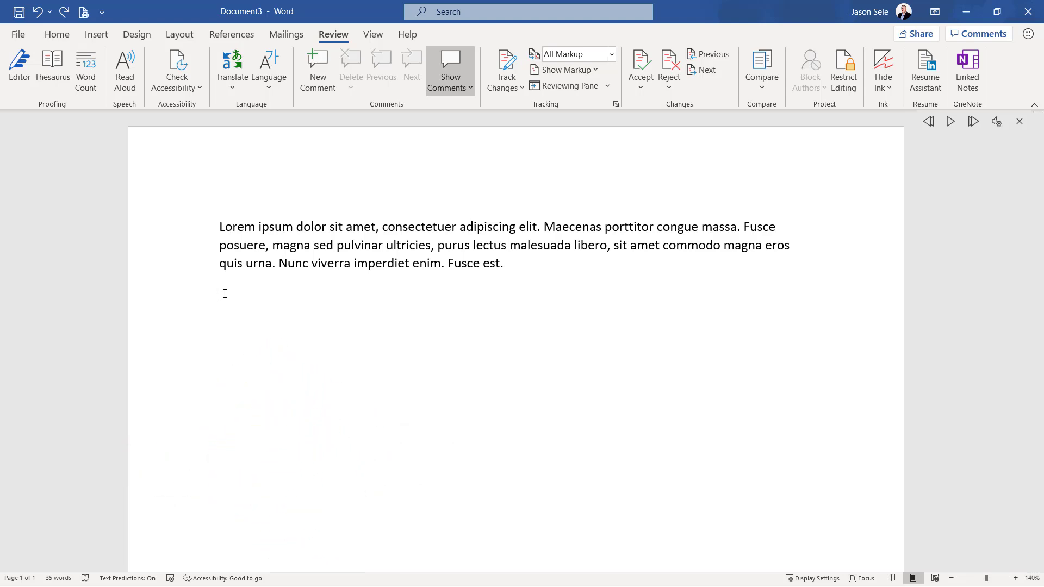
# Insert a thin, a thick and a double divider line below the paragraph with the AutoFormat sequences ---, ___ and ===
pyautogui.write('---')
pyautogui.press('Return')
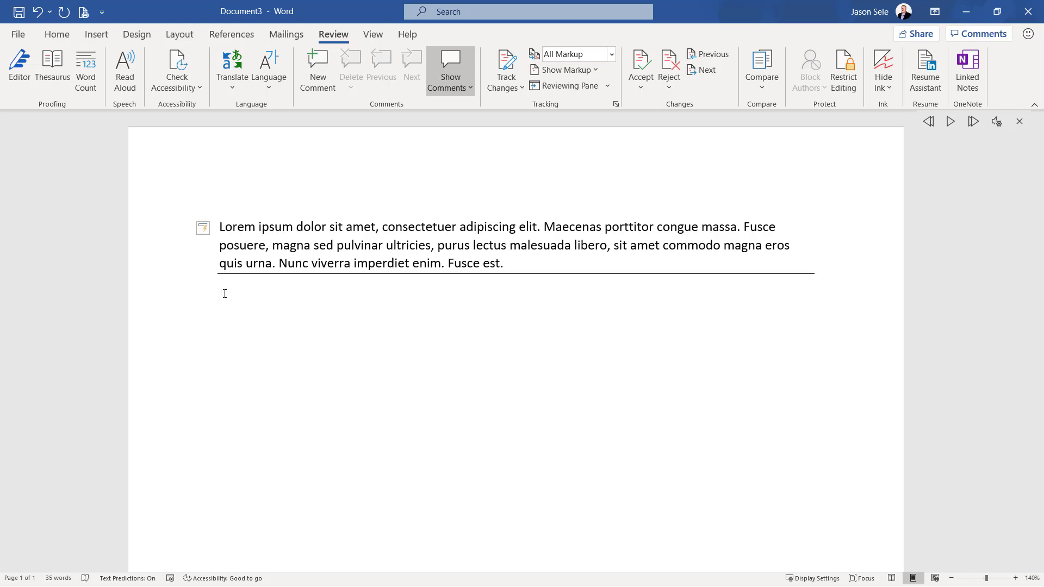
pyautogui.write('___')
pyautogui.press('Return')
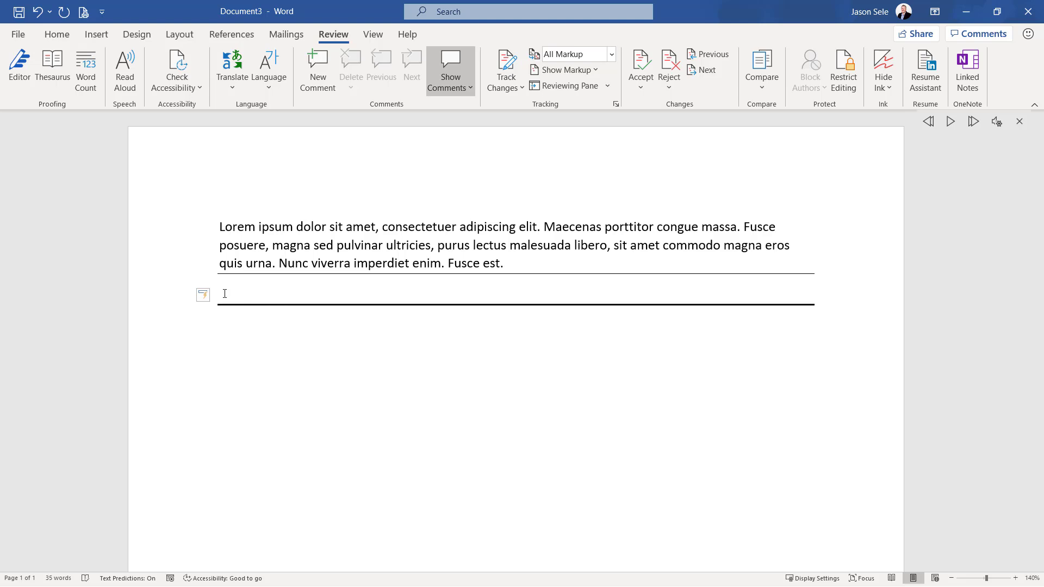
pyautogui.write('===')
pyautogui.press('Return')
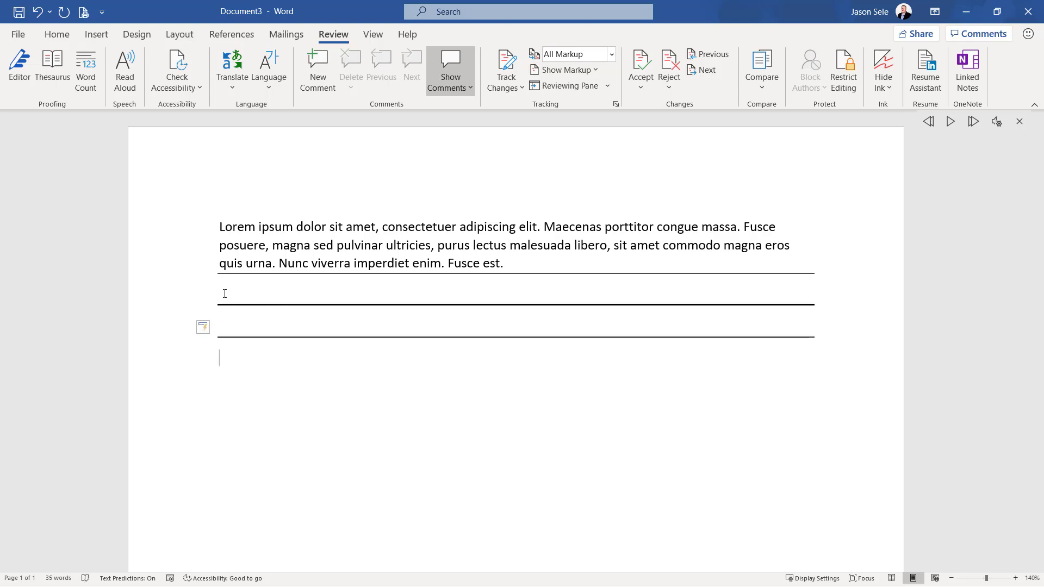
# Add three more divider lines beneath the existing ones with the AutoFormat sequences ***, ### and ~~~
pyautogui.write('***')
pyautogui.press('Return')
pyautogui.write('###')
pyautogui.press('Return')
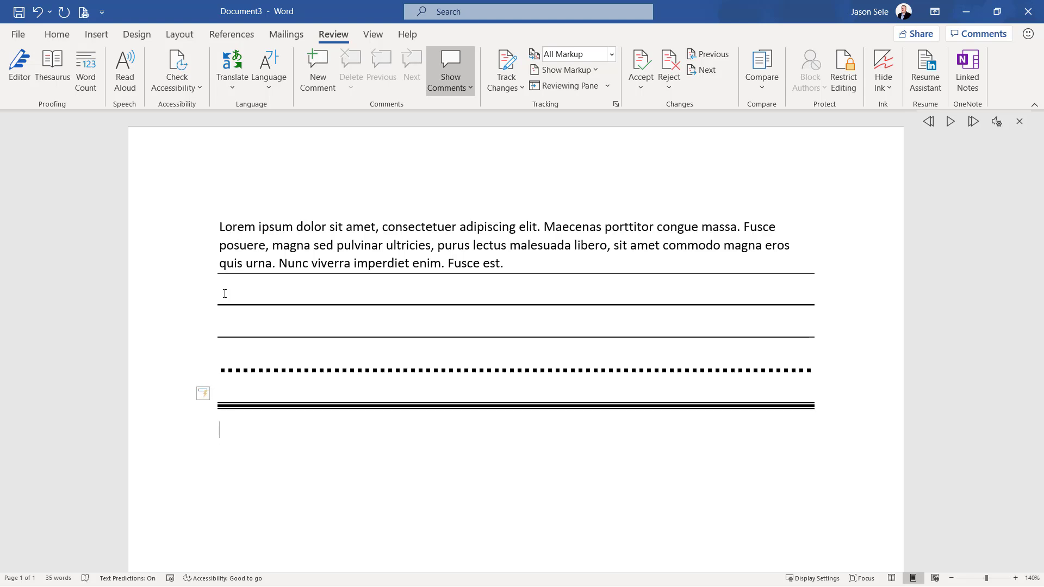
pyautogui.write('~~~')
pyautogui.press('Return')
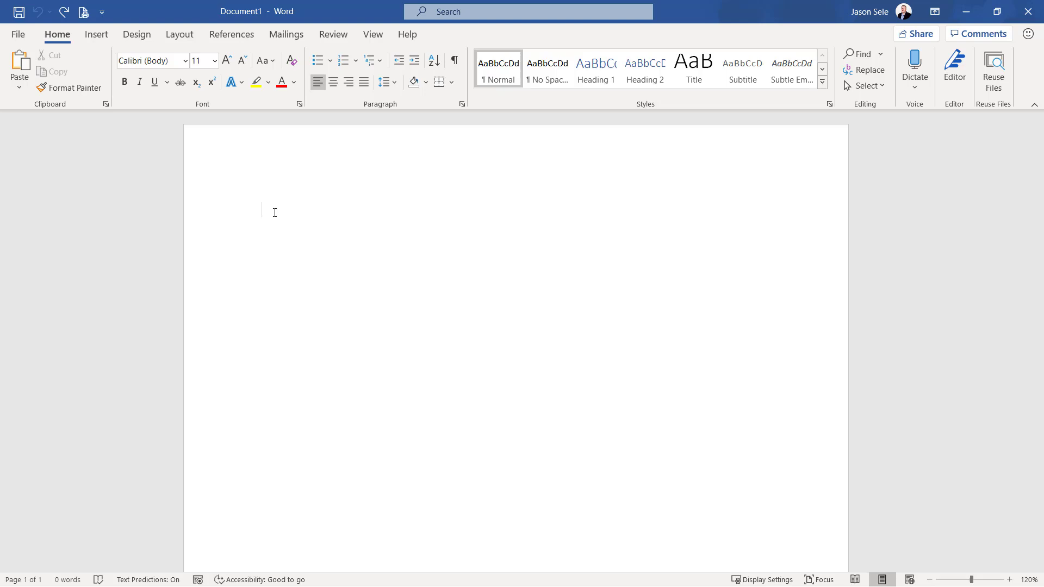
# Open Researcher in the blank document and search for sources on "grand canyon"
pyautogui.click(232, 35)
pyautogui.click(305, 82)
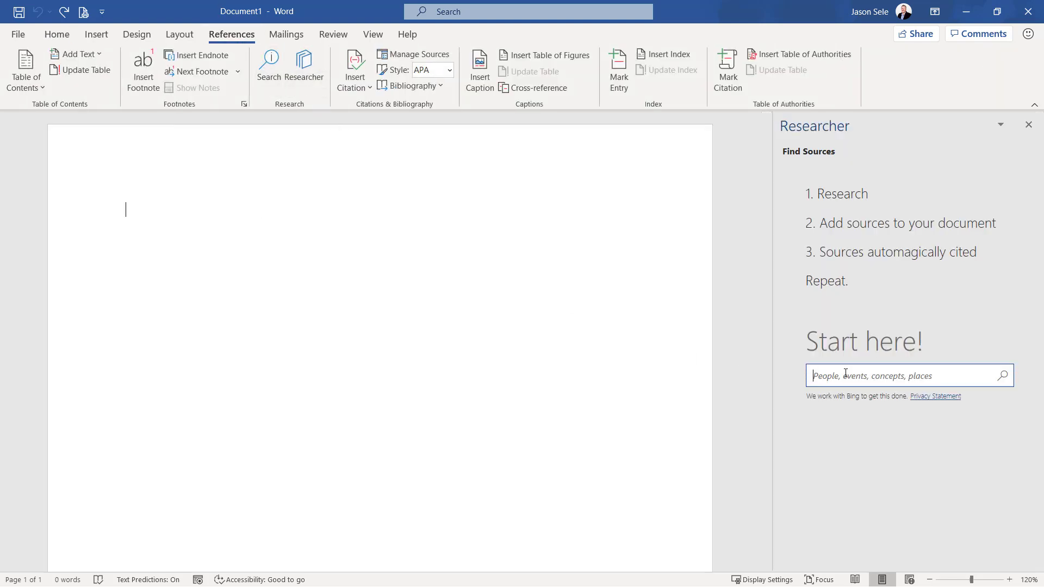
pyautogui.write('grand canyon')
pyautogui.press('Return')
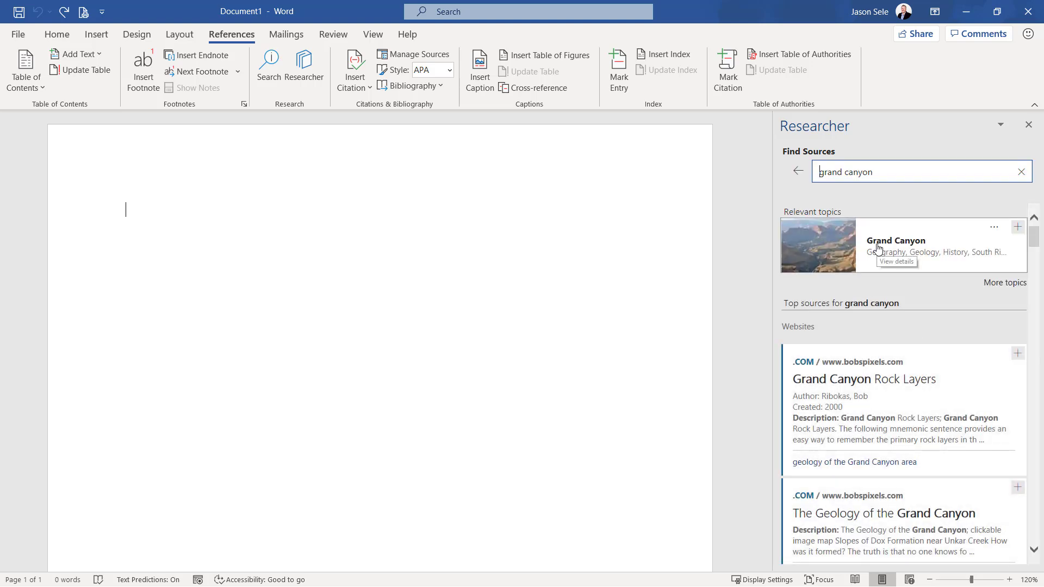
# From the Grand Canyon topic's full overview, add and cite the Geography passage beginning "Uplift associated with mountain formation" in the document
pyautogui.click(879, 249)
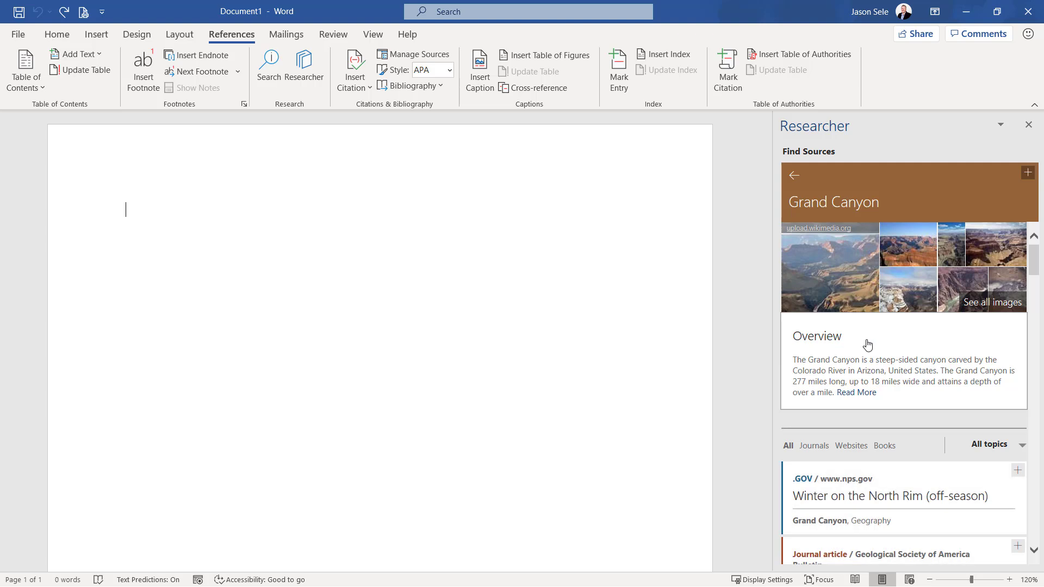
pyautogui.click(866, 393)
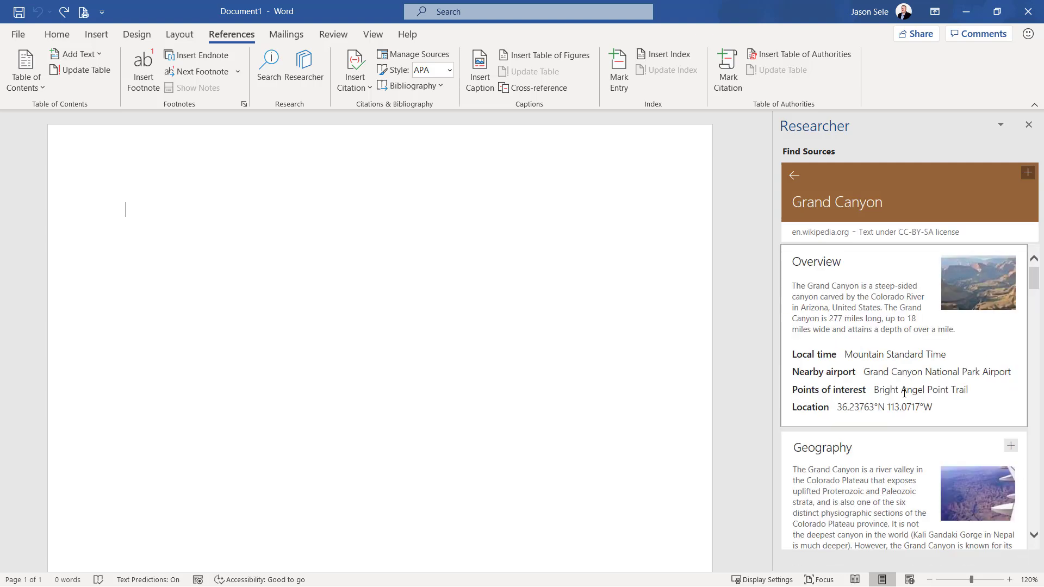
pyautogui.scroll(-5, 905, 392)
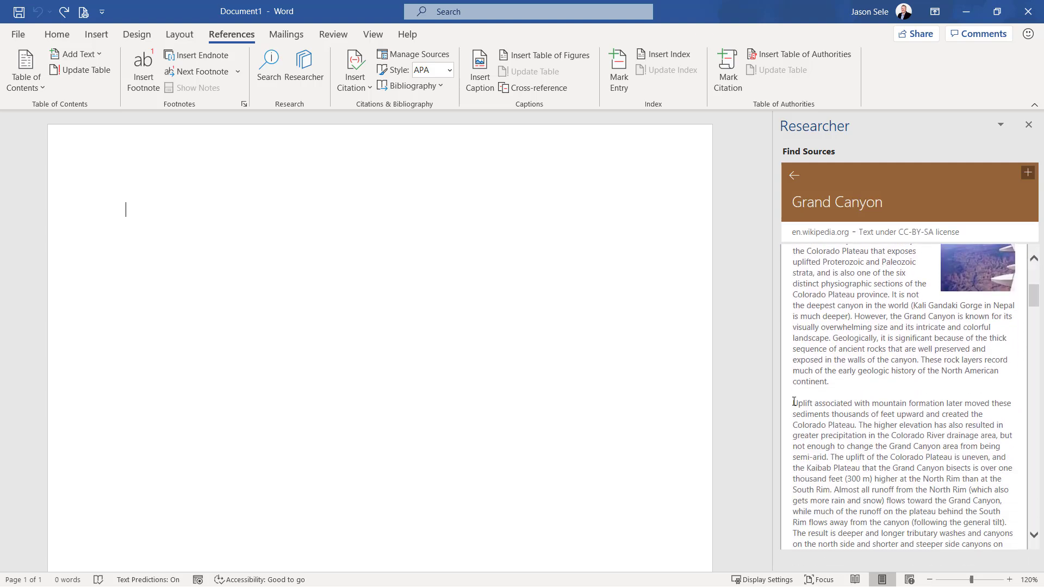
pyautogui.moveTo(812, 408); pyautogui.dragTo(1006, 523)
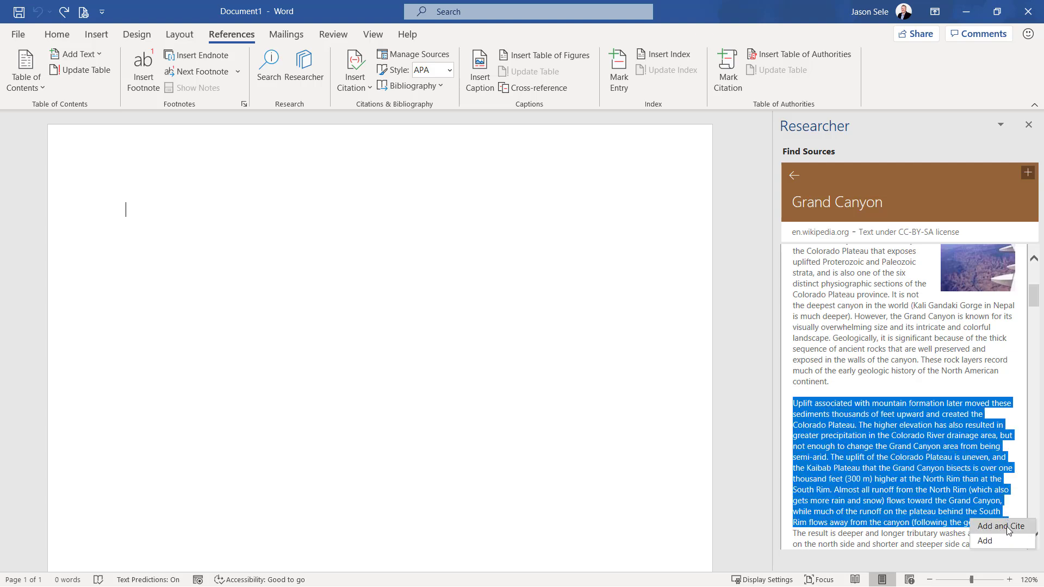
pyautogui.click(1010, 531)
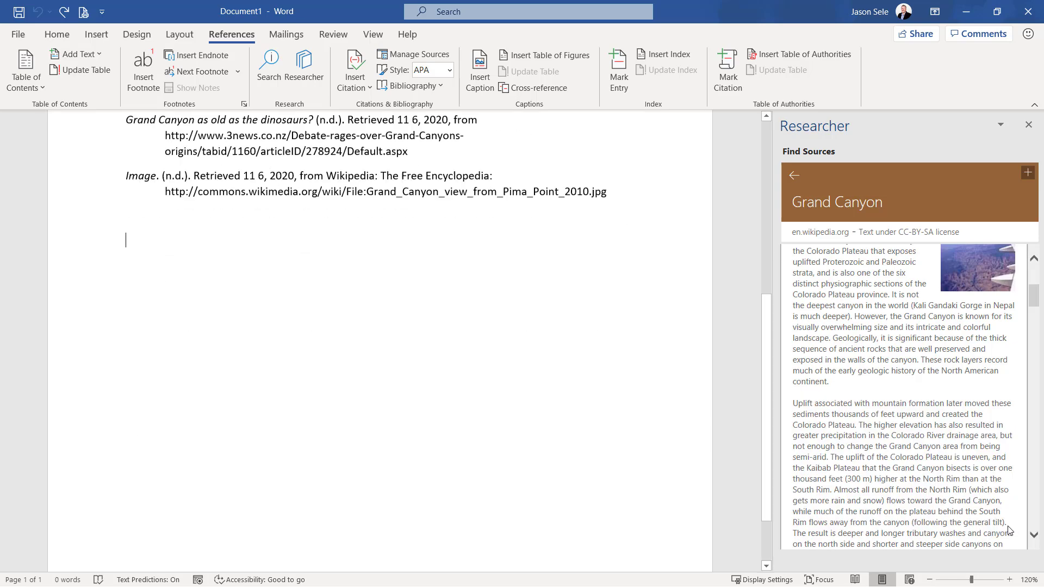
pyautogui.scroll(5, 374, 307)
pyautogui.scroll(3, 374, 307)
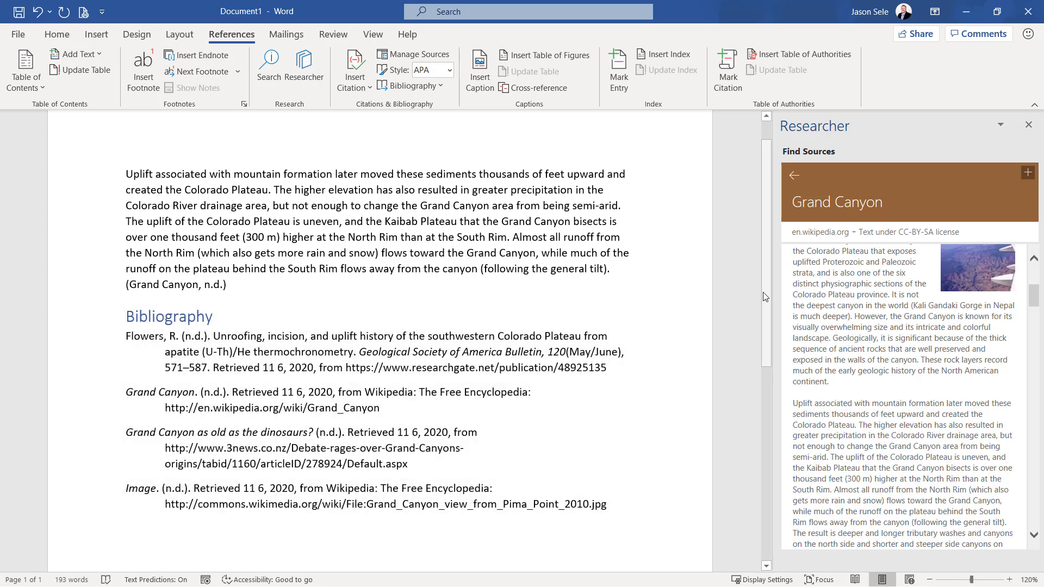
# Insert the first image from the Grand Canyon topic's image collection below the bibliography
pyautogui.click(793, 183)
pyautogui.click(824, 278)
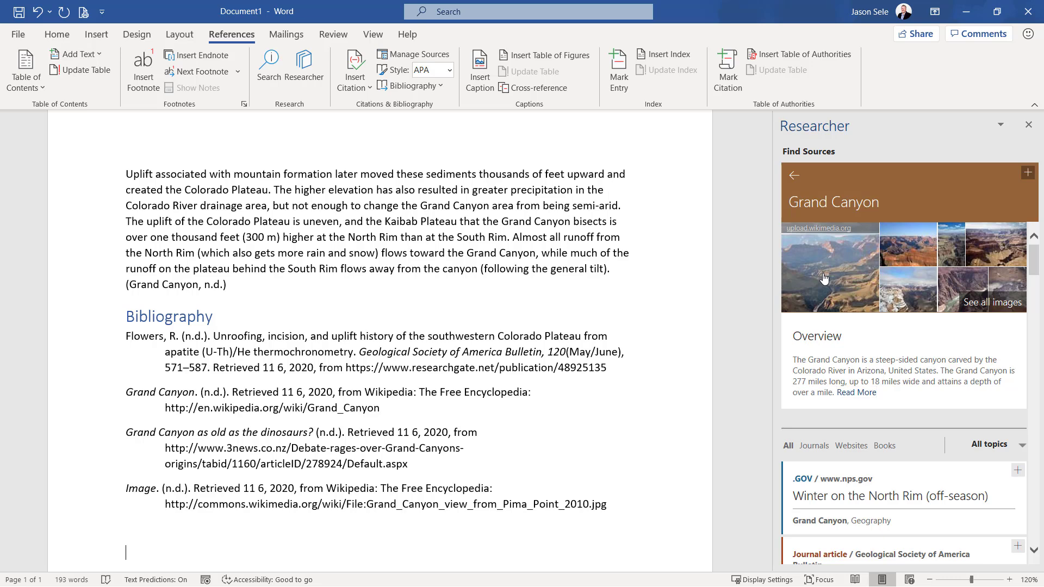
pyautogui.click(892, 262)
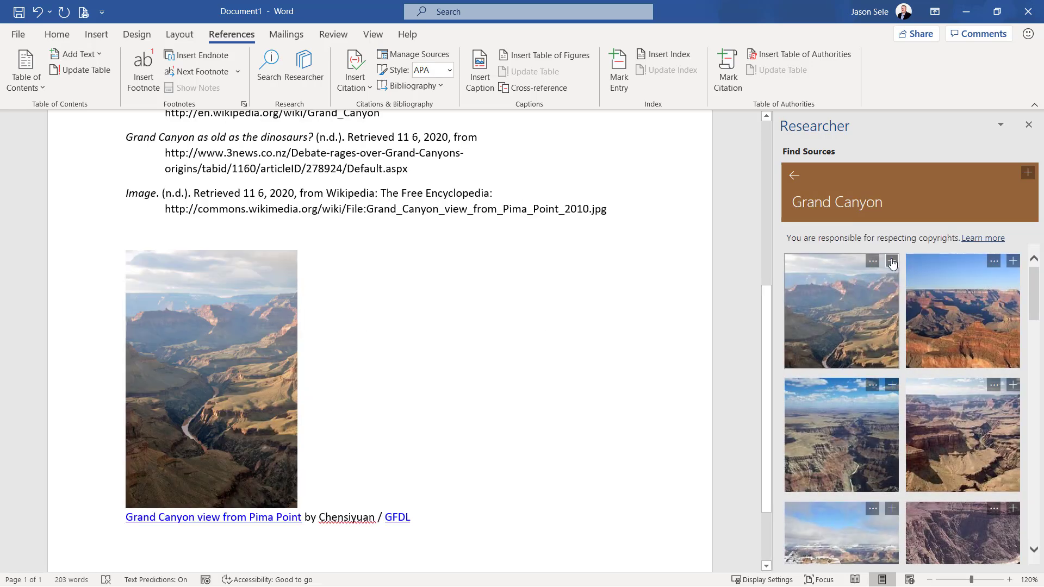
# Go back to the Grand Canyon topic and view its sources by Journals, Websites and Books in turn
pyautogui.click(793, 176)
pyautogui.scroll(-3, 958, 375)
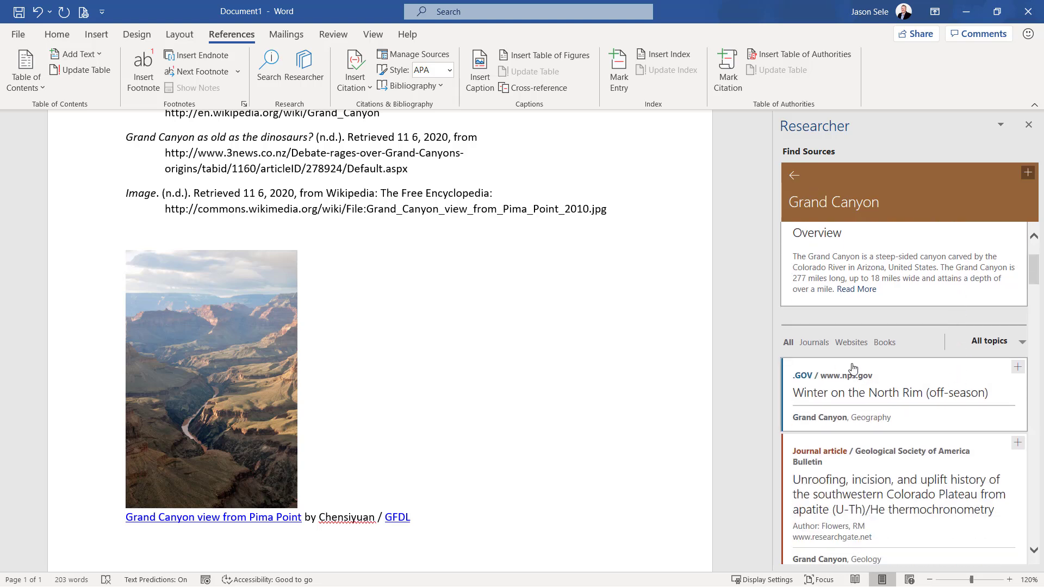
pyautogui.click(819, 344)
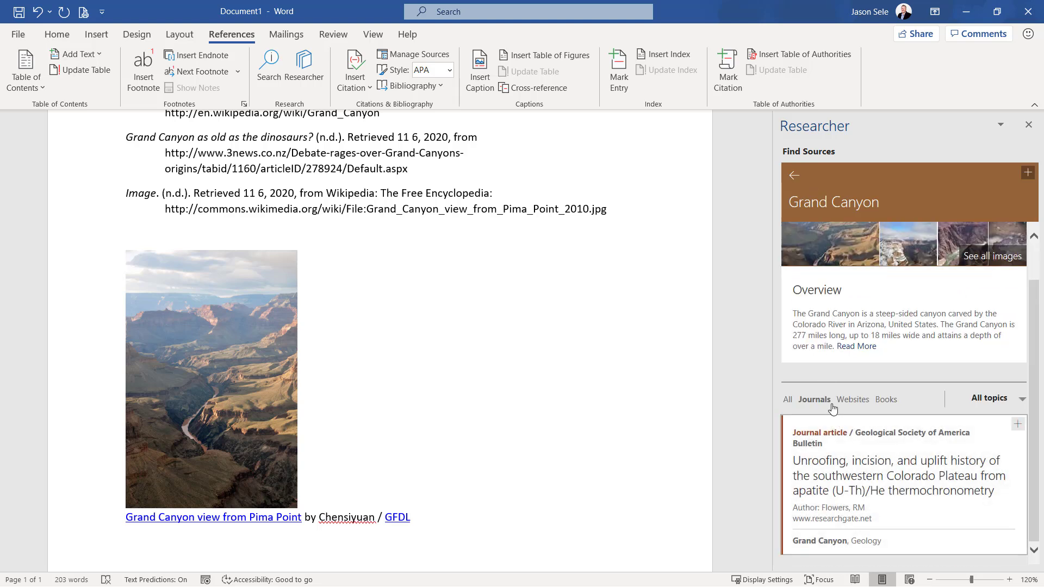
pyautogui.click(856, 403)
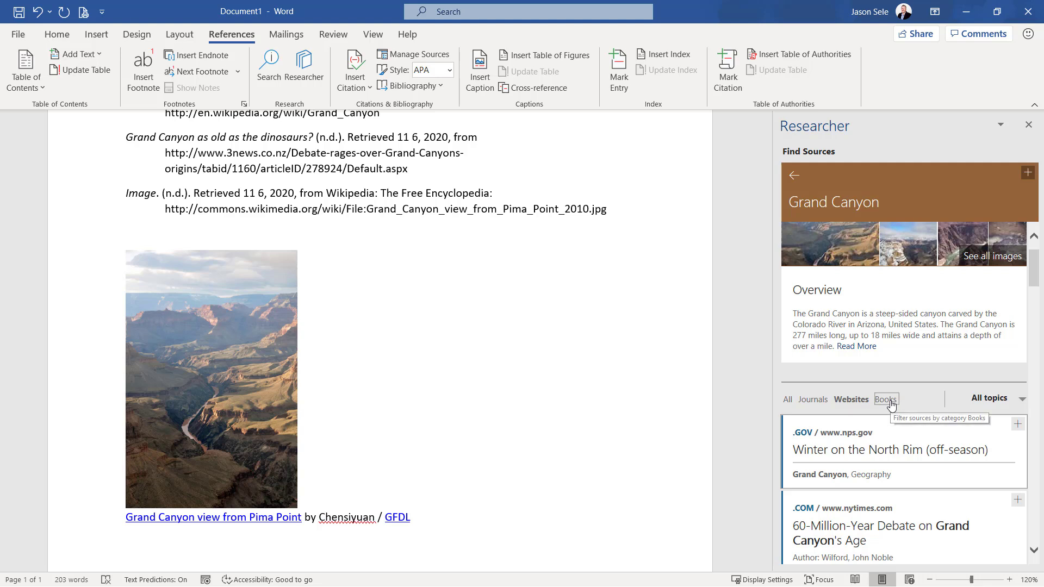
pyautogui.click(889, 403)
# Filter the sources by the Geology topic and open the nytimes.com article "60-Million-Year Debate on Grand Canyon's Age"
pyautogui.click(1014, 400)
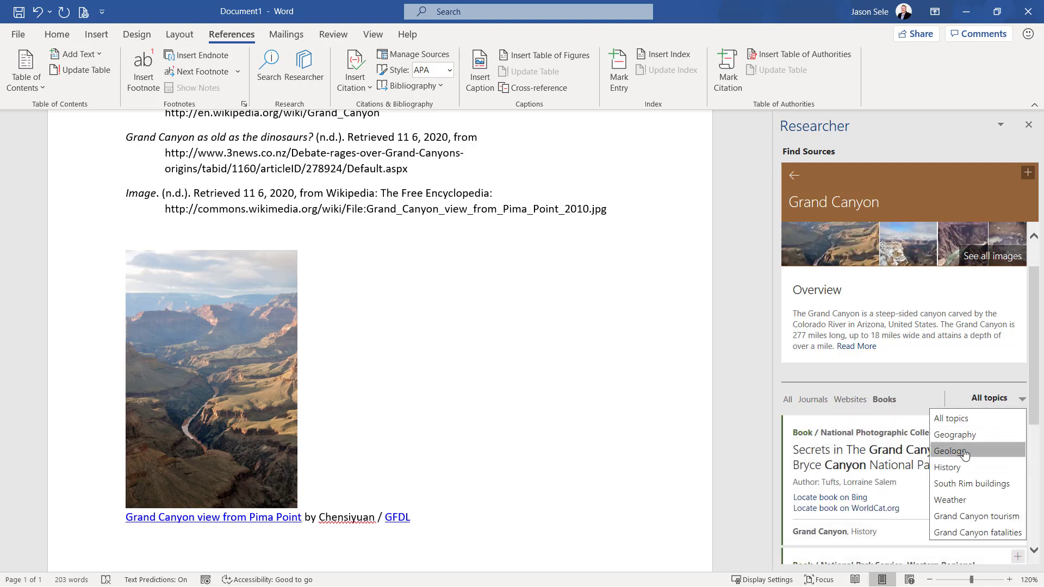
pyautogui.click(963, 452)
pyautogui.scroll(-8, 966, 454)
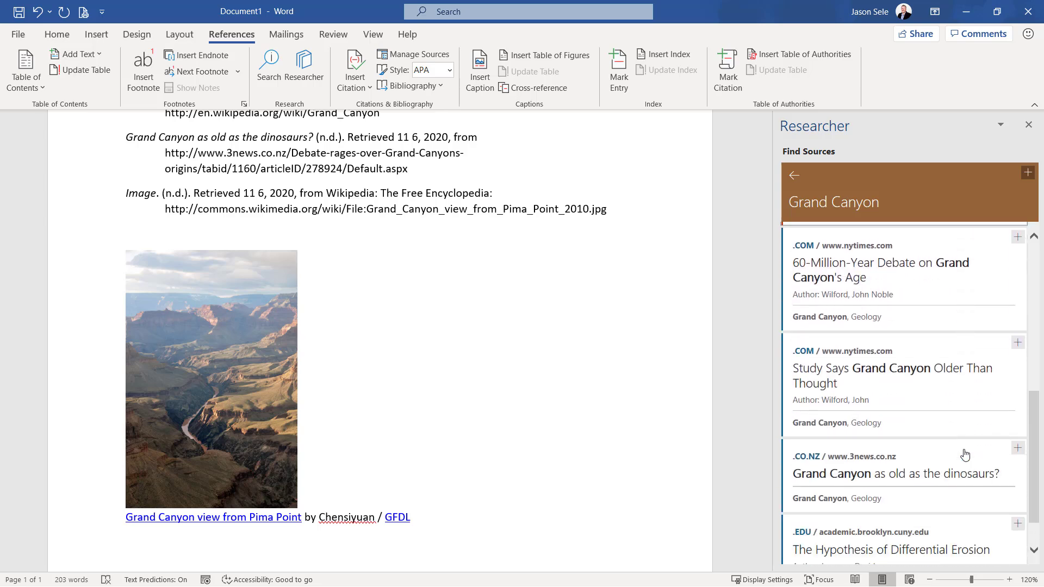
pyautogui.click(893, 427)
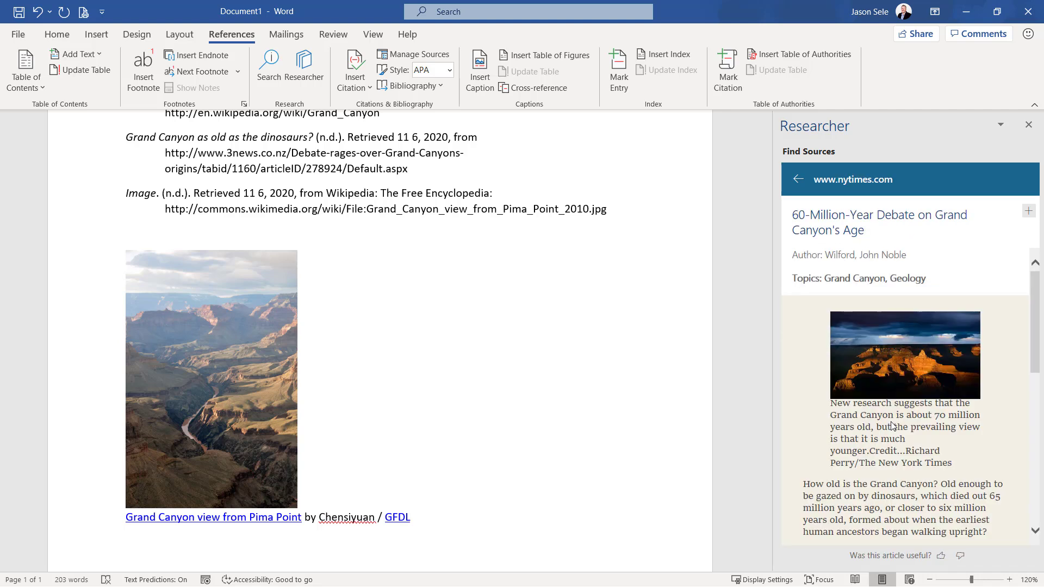
# Read through the rest of the nytimes.com article and return to the Grand Canyon topic's Geology sources
pyautogui.scroll(-6, 892, 423)
pyautogui.scroll(-5, 892, 423)
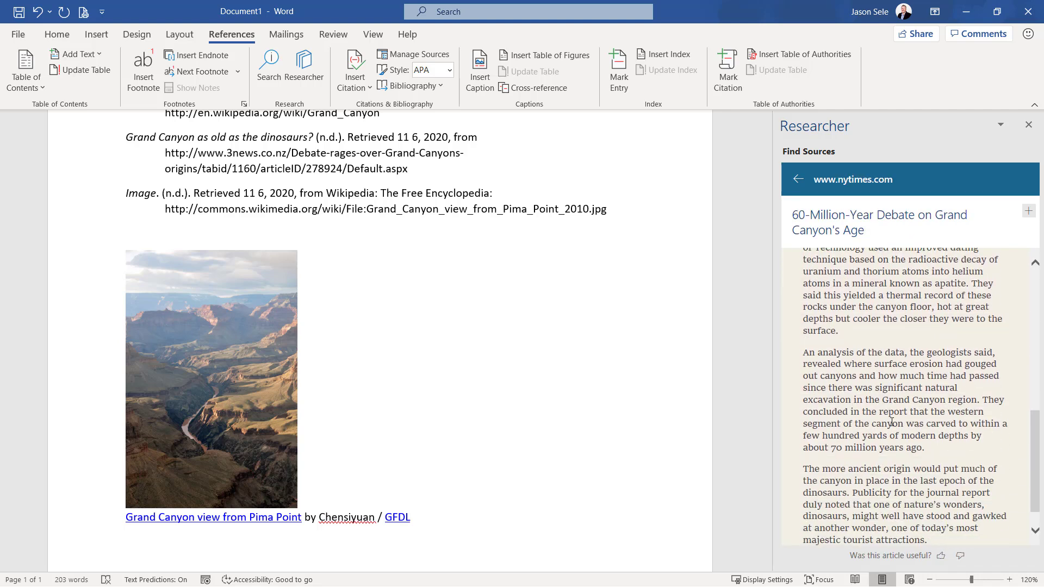
pyautogui.click(799, 179)
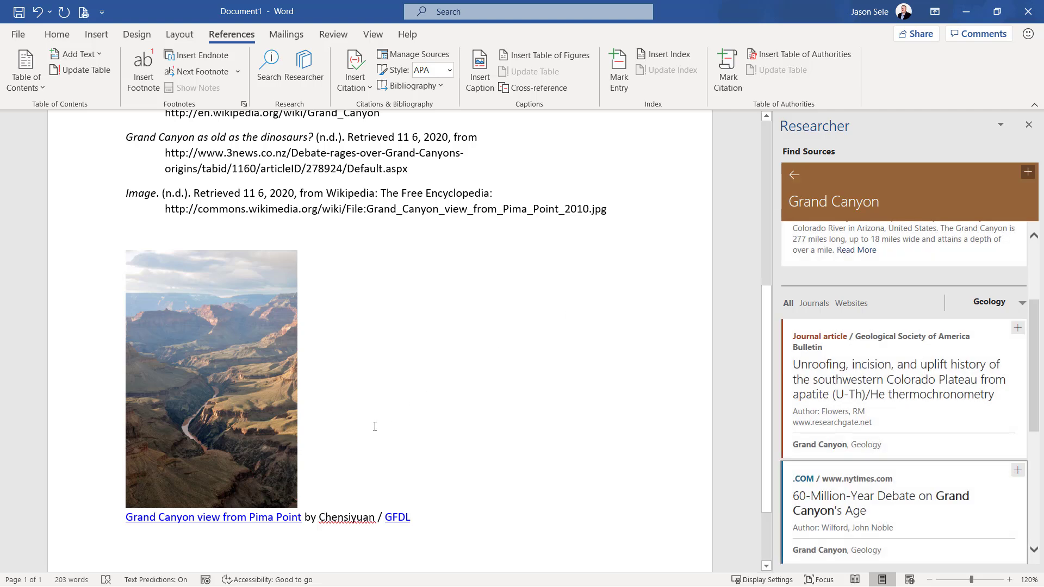
# Follow the "Grand Canyon view from Pima Point" caption link to its Wikimedia Commons page, and close the browser
pyautogui.keyDown('ctrl'); pyautogui.click(180, 521); pyautogui.keyUp('ctrl')
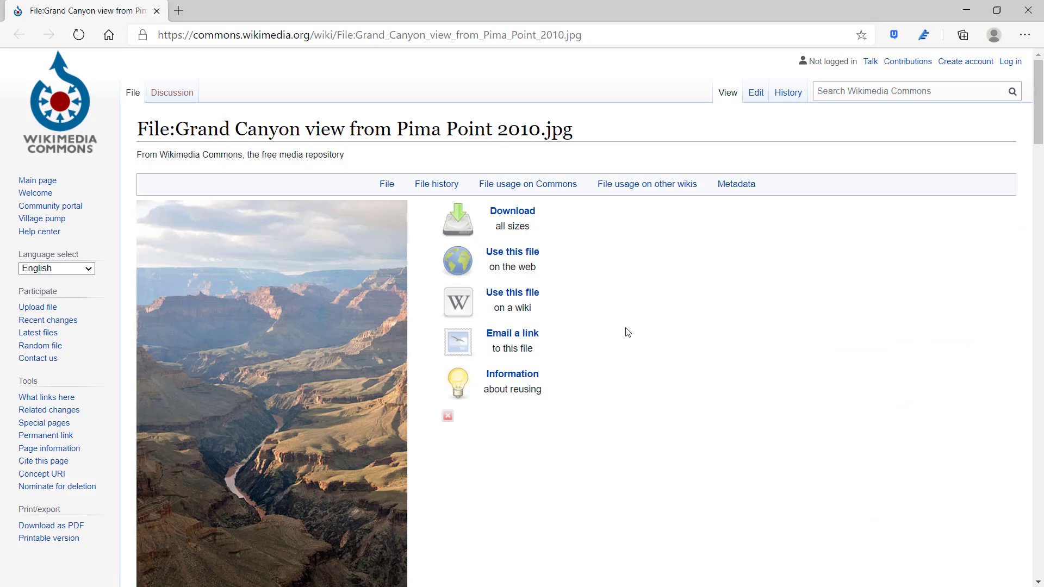
pyautogui.click(1023, 16)
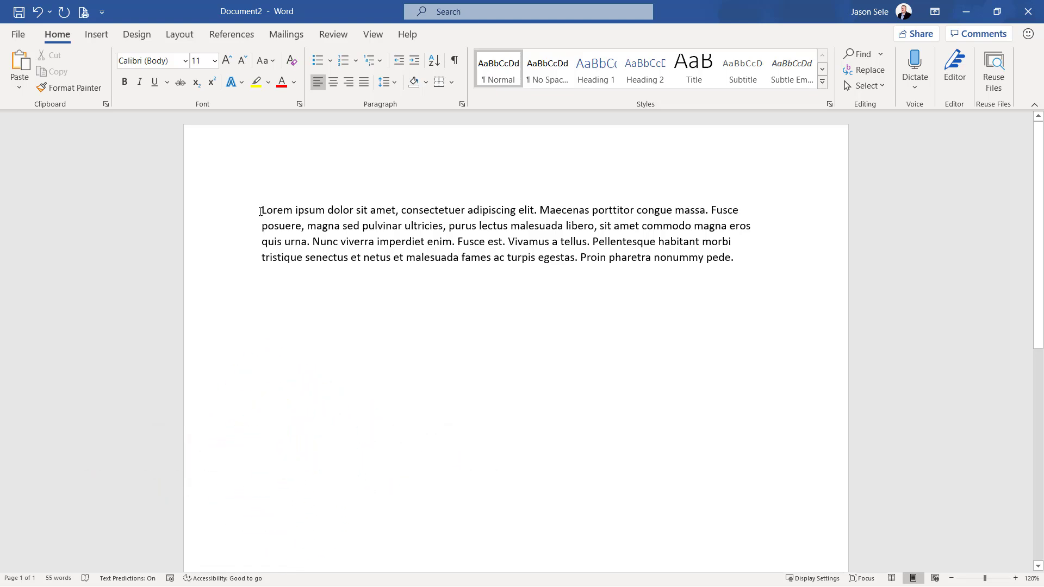
# Enlarge the opening words "Lorem ipsum dolor sit amet" in Document2 stepwise to font size 18
pyautogui.moveTo(261, 211); pyautogui.dragTo(389, 213)
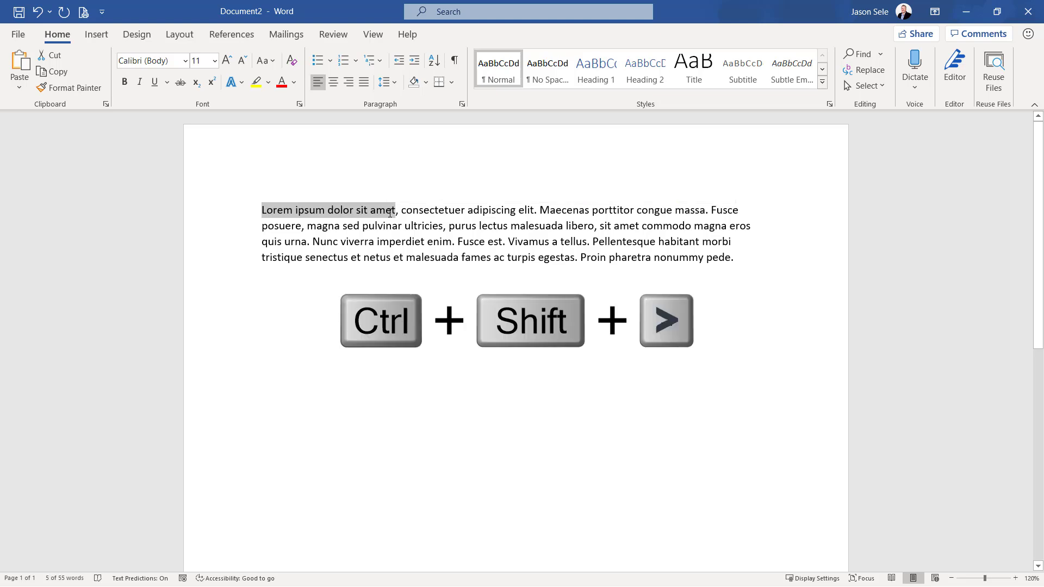
pyautogui.hotkey('ctrl', 'shift', '>')
pyautogui.hotkey('ctrl', 'shift', '>')
pyautogui.hotkey('ctrl', 'shift', '>')
pyautogui.hotkey('ctrl', 'shift', '>')
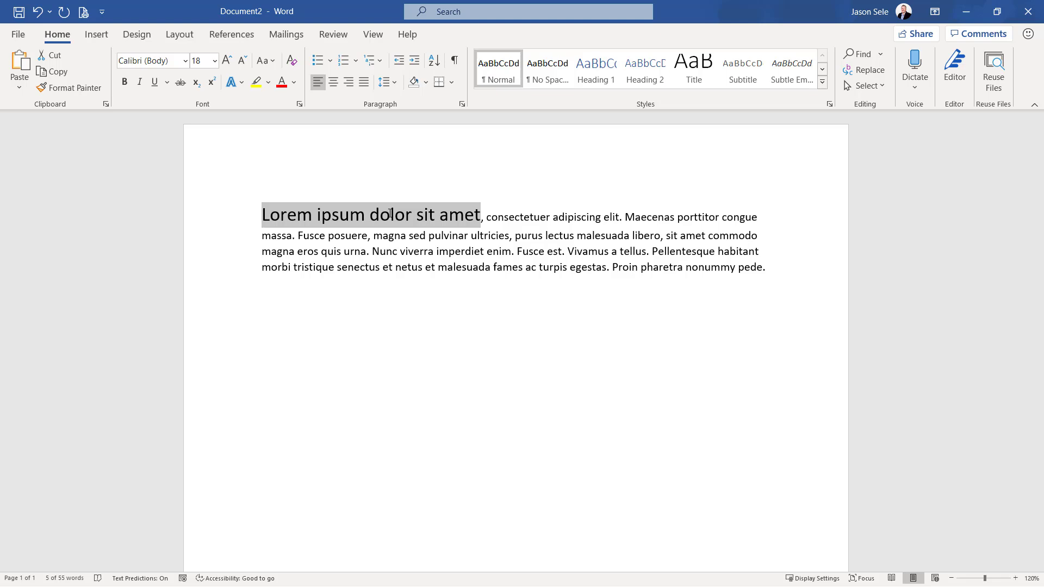
# Reduce the selected words "Lorem ipsum dolor sit amet" stepwise to font size 12
pyautogui.press('ctrl+shift+less')
pyautogui.press('ctrl+shift+less')
pyautogui.press('ctrl+shift+less')
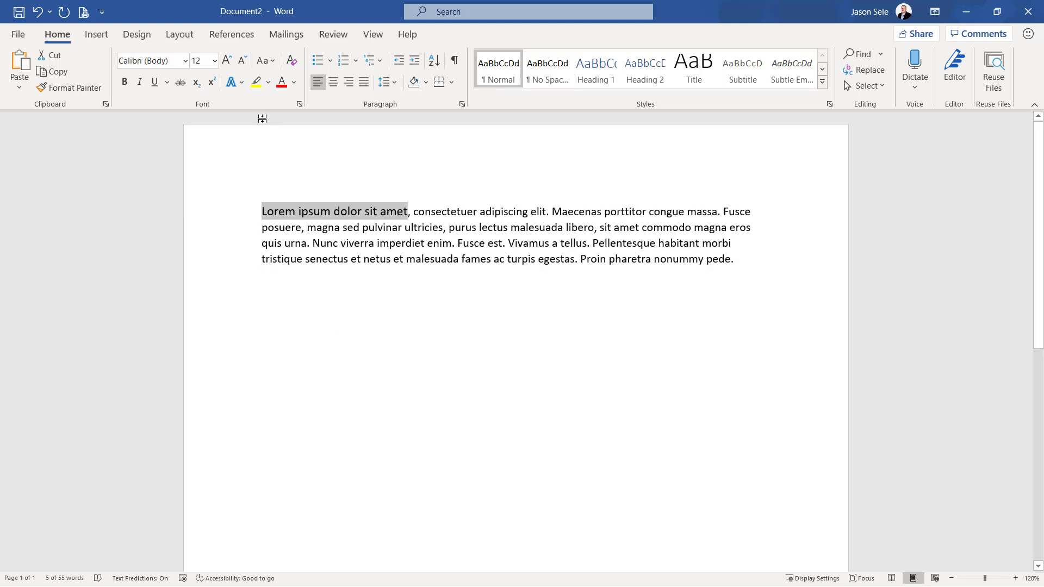
# Grow the font of the selected opening words by two increments and shrink it by two using the ribbon's font size commands
pyautogui.click(228, 62)
pyautogui.click(227, 62)
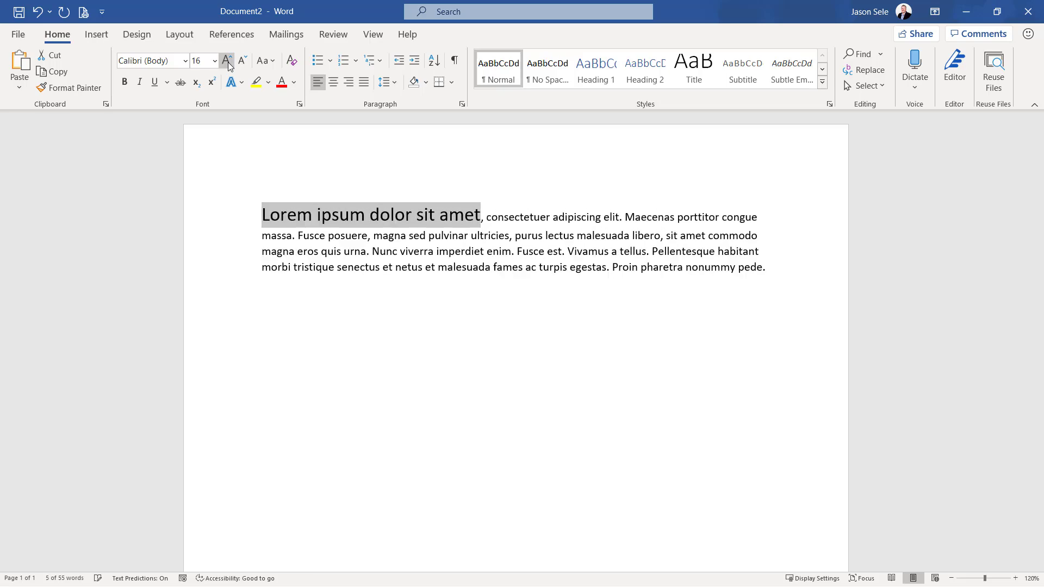
pyautogui.click(244, 60)
pyautogui.click(245, 60)
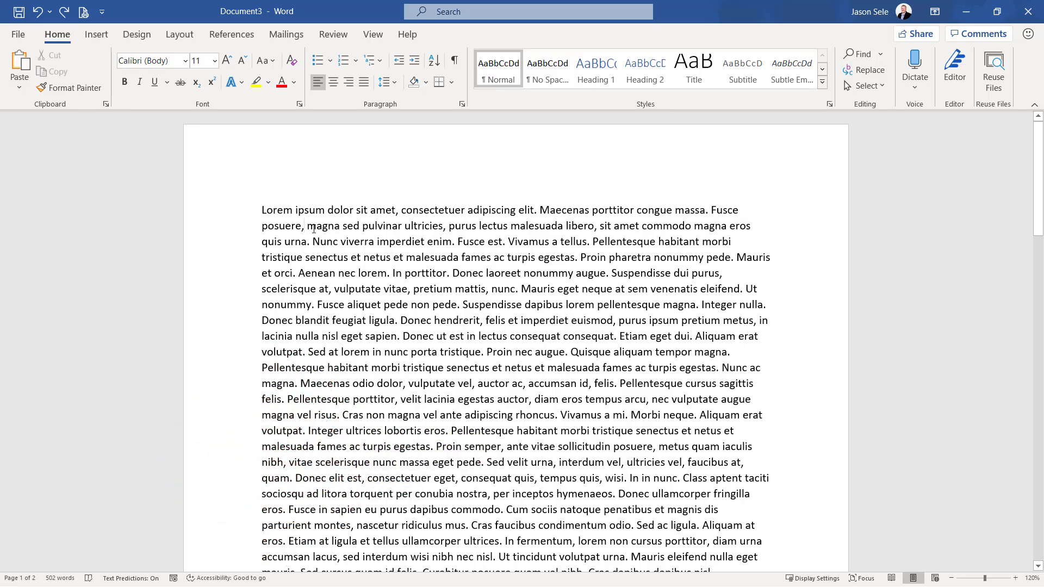
# Select a rectangular block of text in Document3 from "imperdiet enim" down to "Pellentesque habitant" and apply red font color to it
pyautogui.moveTo(303, 226); pyautogui.dragTo(454, 305)
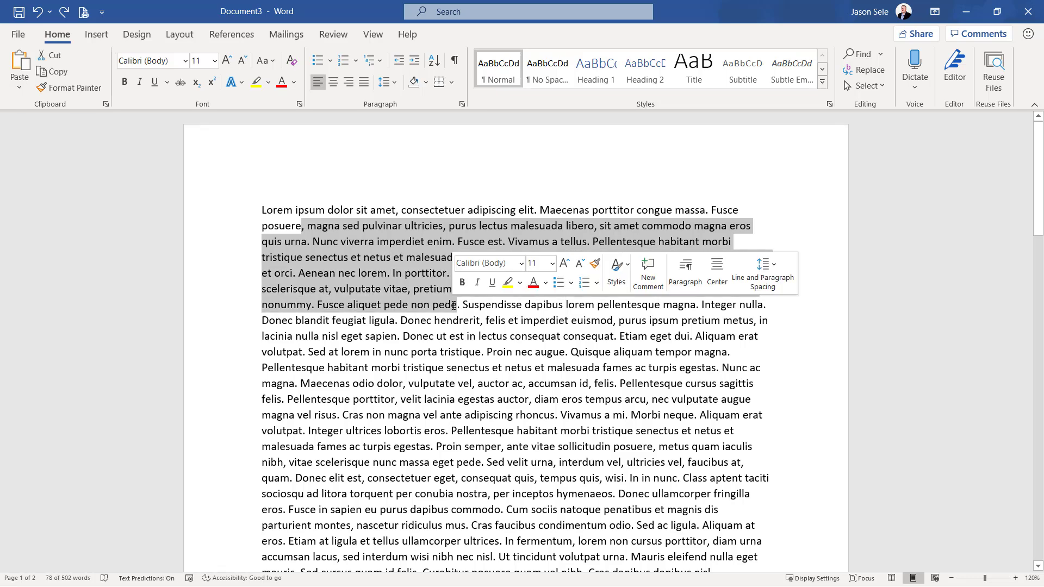
pyautogui.click(440, 321)
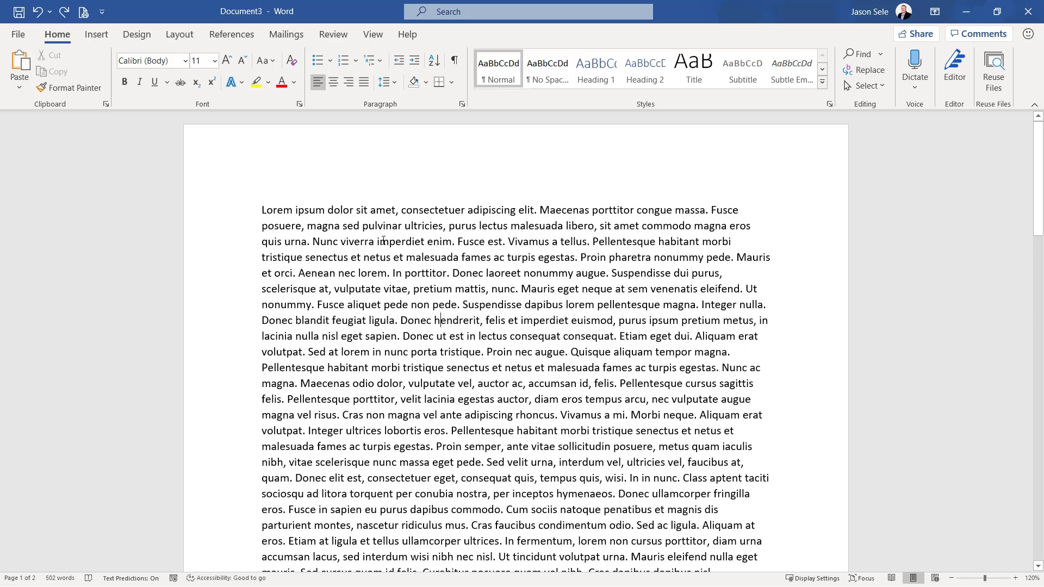
pyautogui.moveTo(376, 241); pyautogui.dragTo(562, 436)
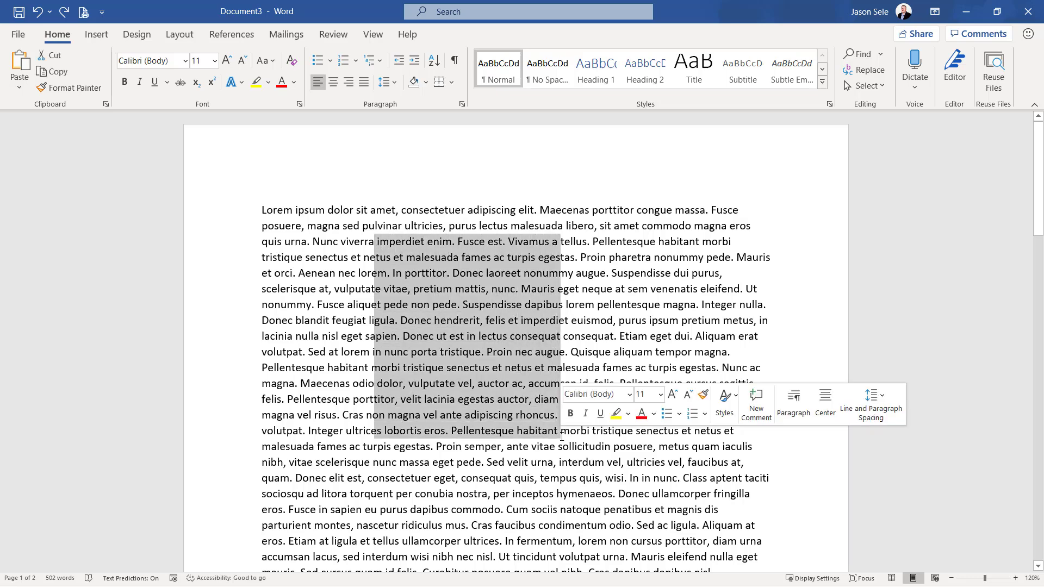
pyautogui.click(642, 414)
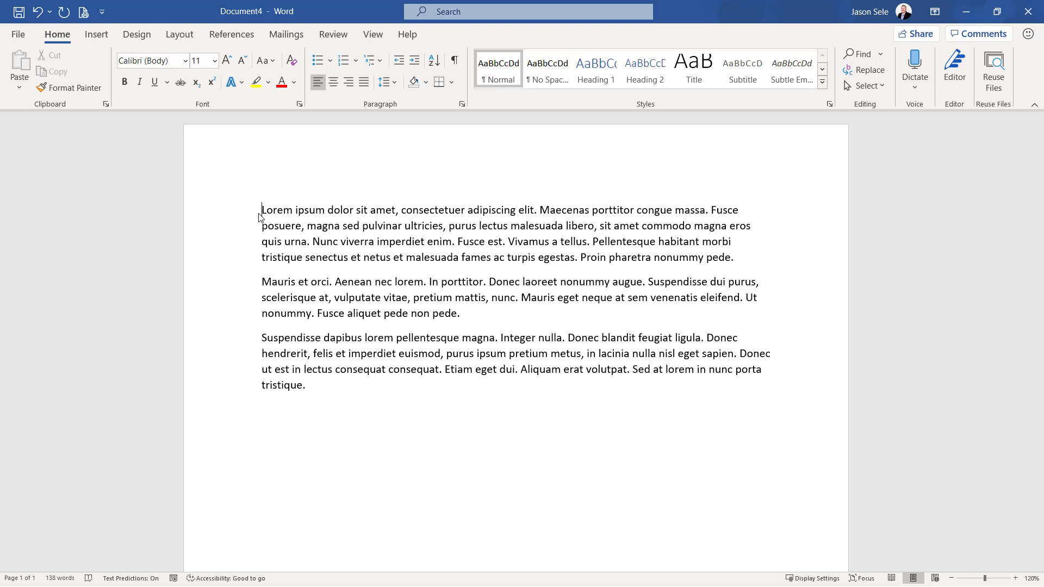
# Display the Office Clipboard in Document4 and copy the first and second paragraphs to it as separate items
pyautogui.click(106, 105)
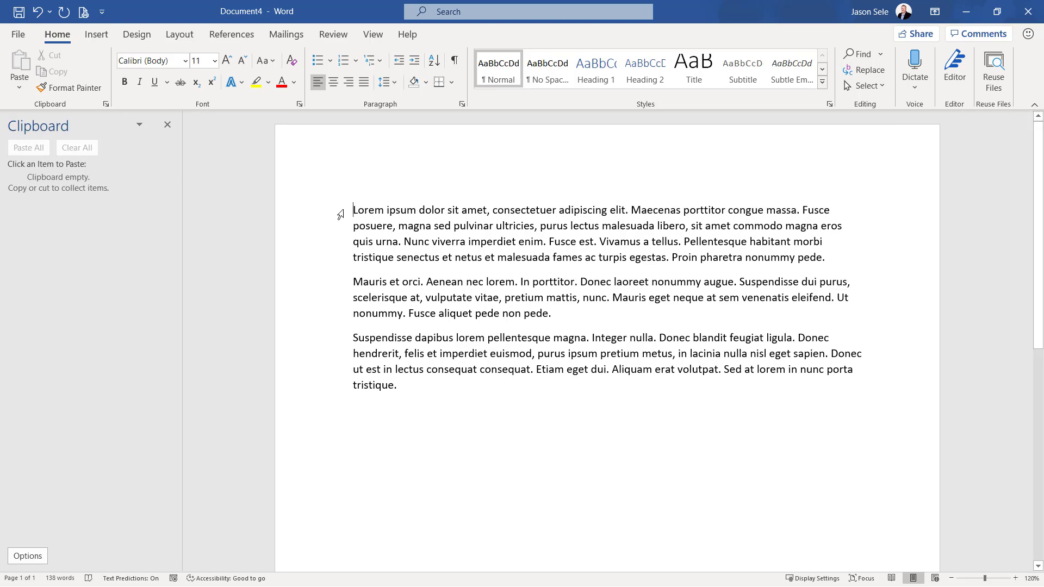
pyautogui.moveTo(384, 220); pyautogui.dragTo(850, 260)
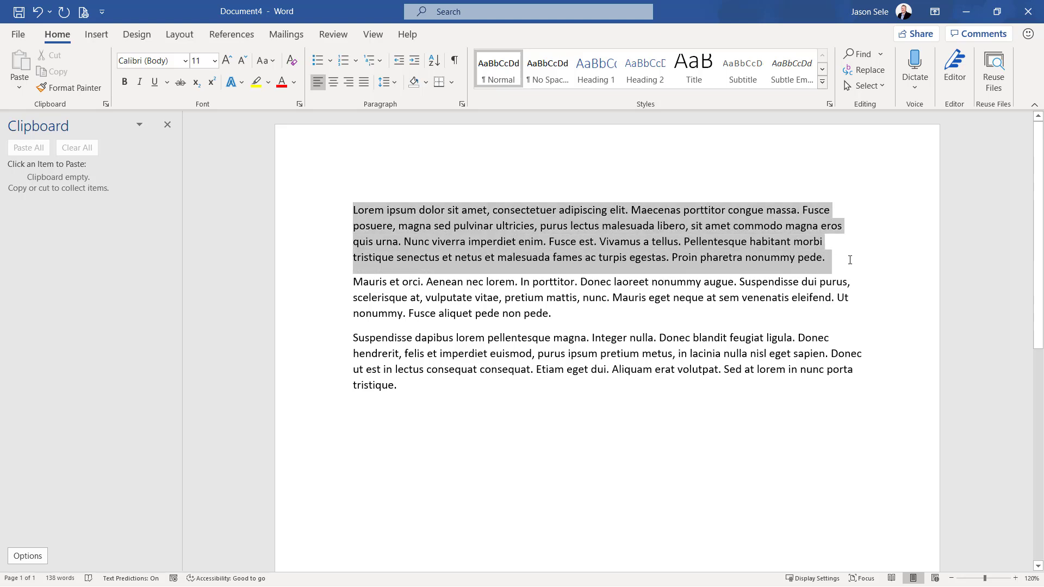
pyautogui.hotkey('ctrl', 'c')
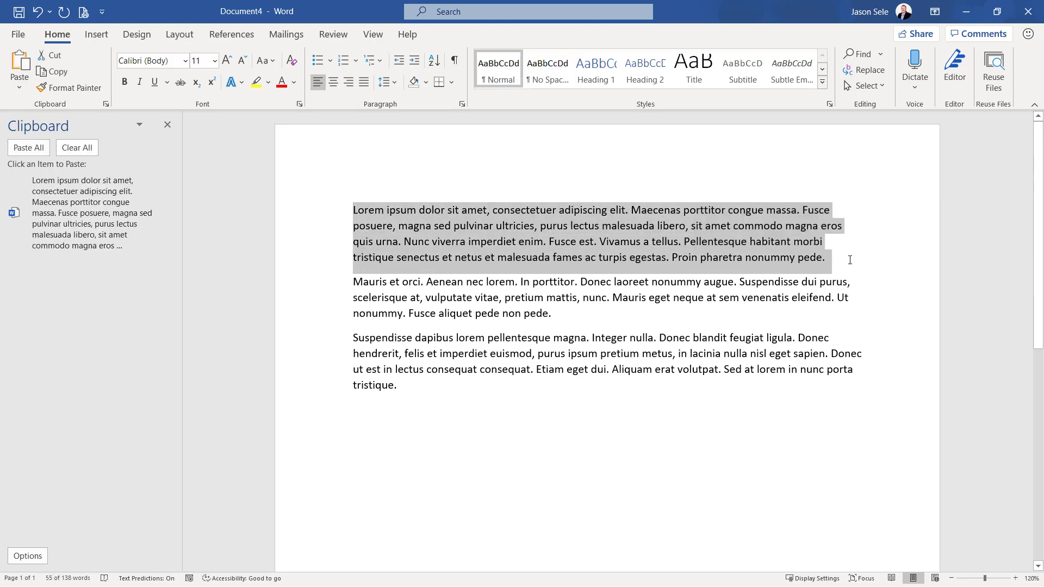
pyautogui.rightClick(524, 240)
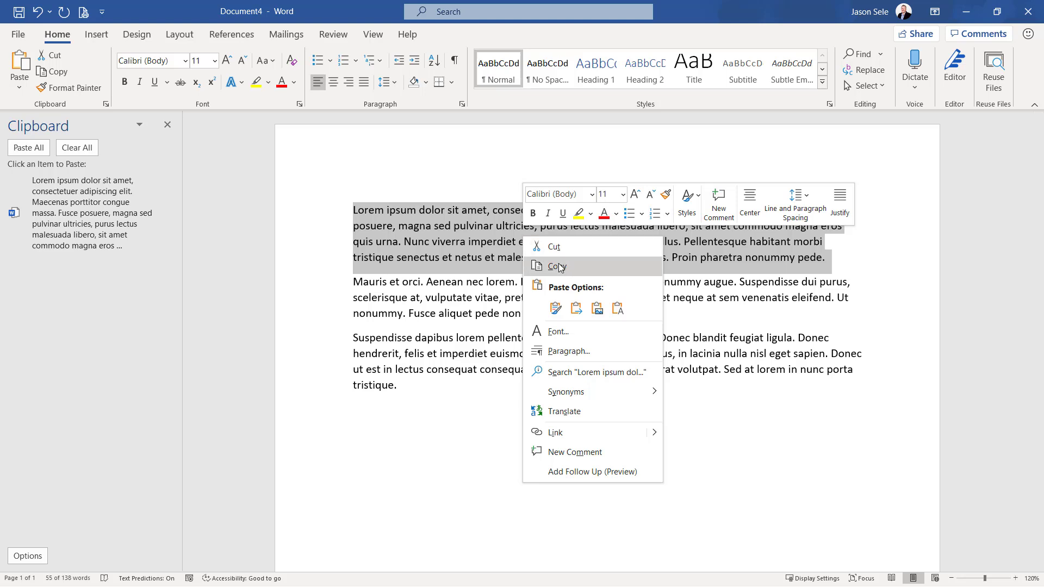
pyautogui.click(324, 251)
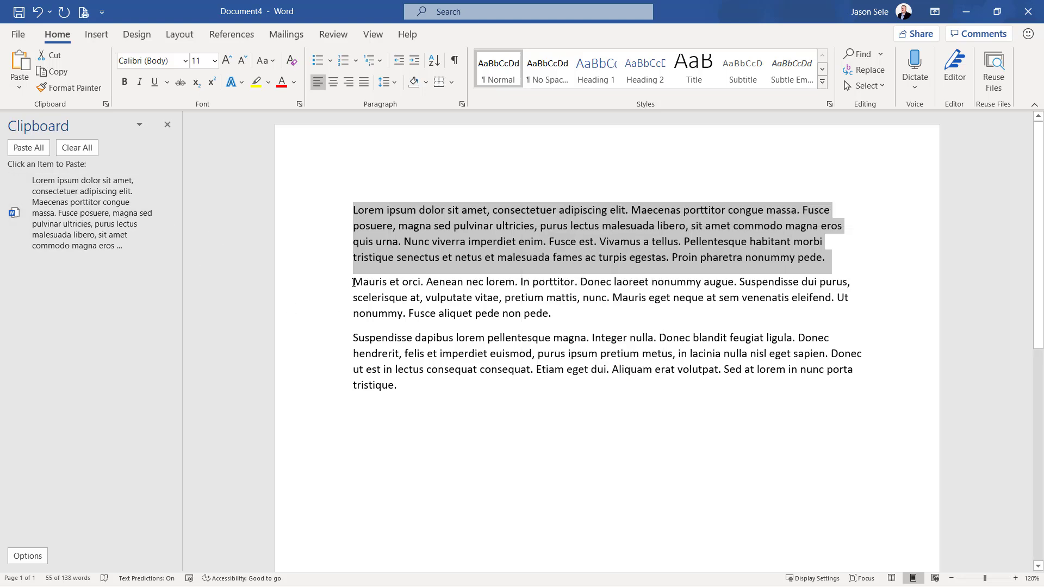
pyautogui.moveTo(354, 282); pyautogui.dragTo(553, 325)
pyautogui.hotkey('ctrl', 'c')
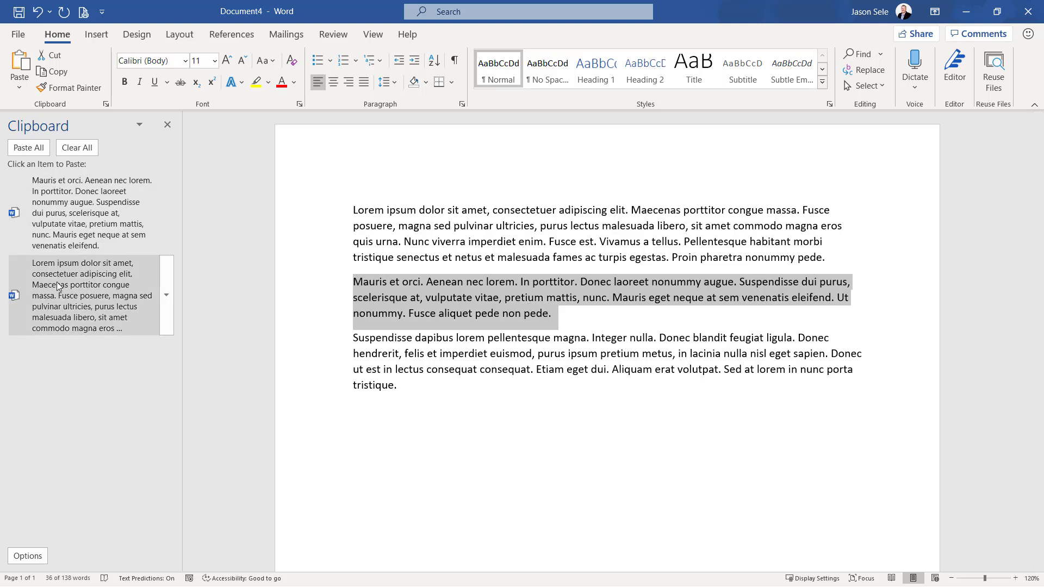
# Paste the collected "Lorem ipsum" item and the "Mauris et orci" item from the Office Clipboard below the last paragraph
pyautogui.click(422, 415)
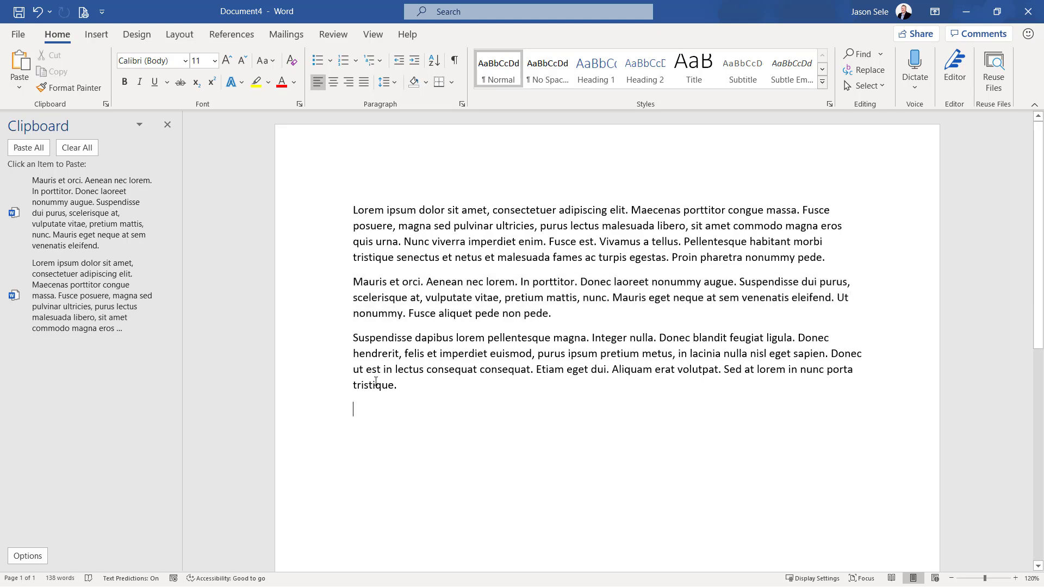
pyautogui.click(83, 299)
pyautogui.click(96, 214)
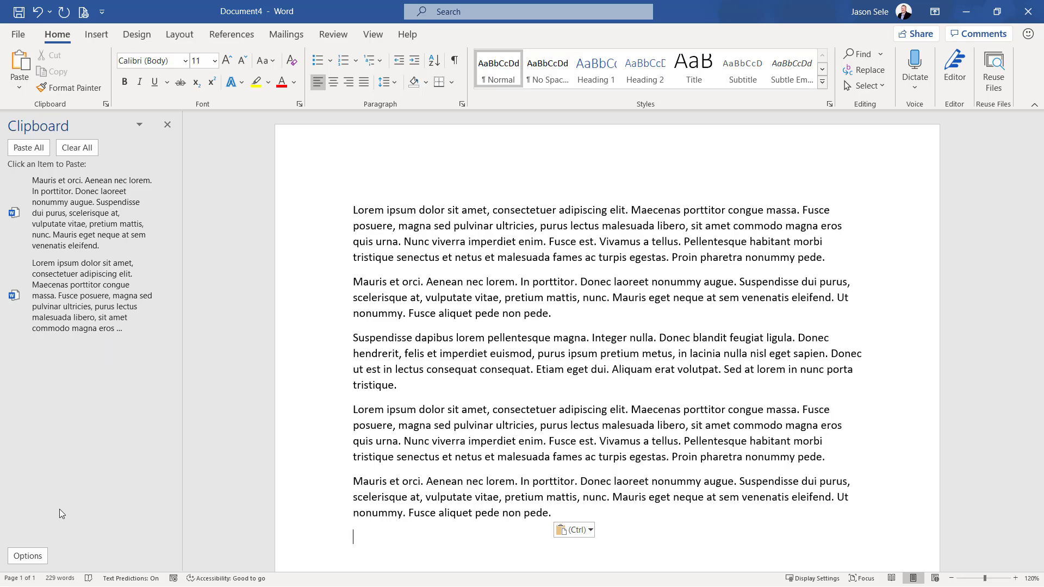
# Enable the option Show Office Clipboard When Ctrl+C Pressed Twice and close the Office Clipboard
pyautogui.click(28, 556)
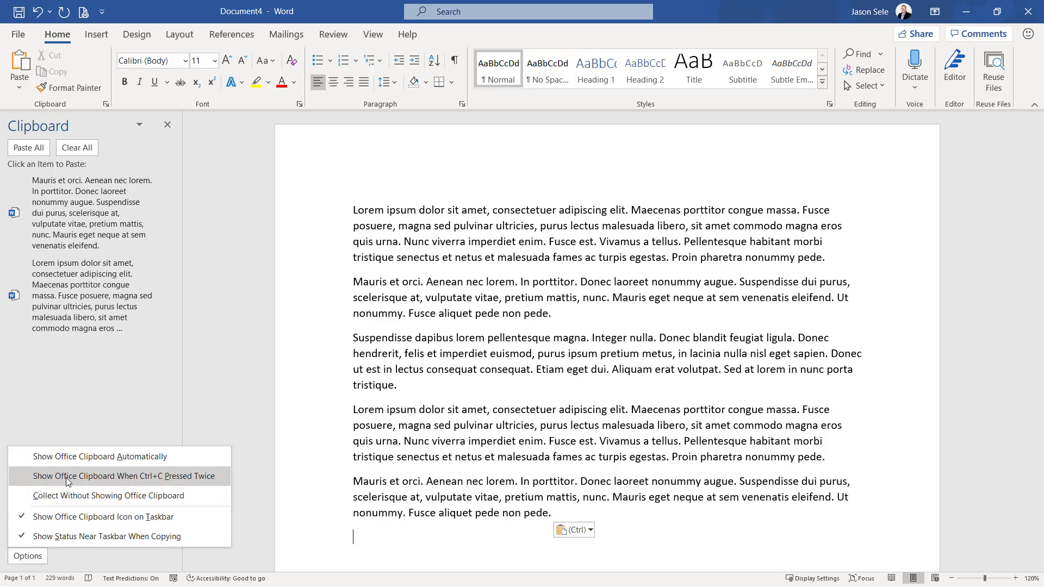
pyautogui.click(152, 478)
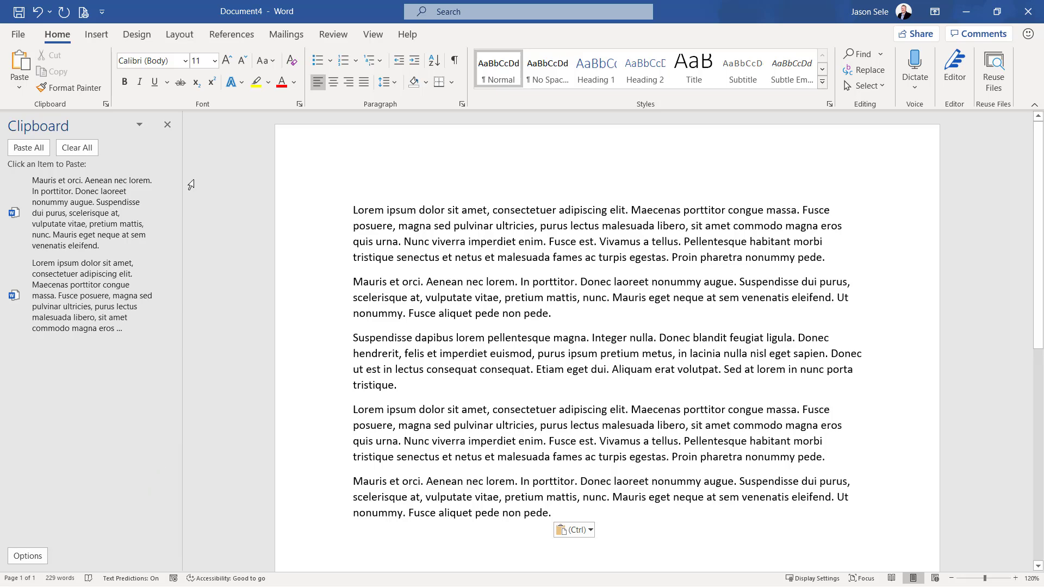
pyautogui.click(169, 128)
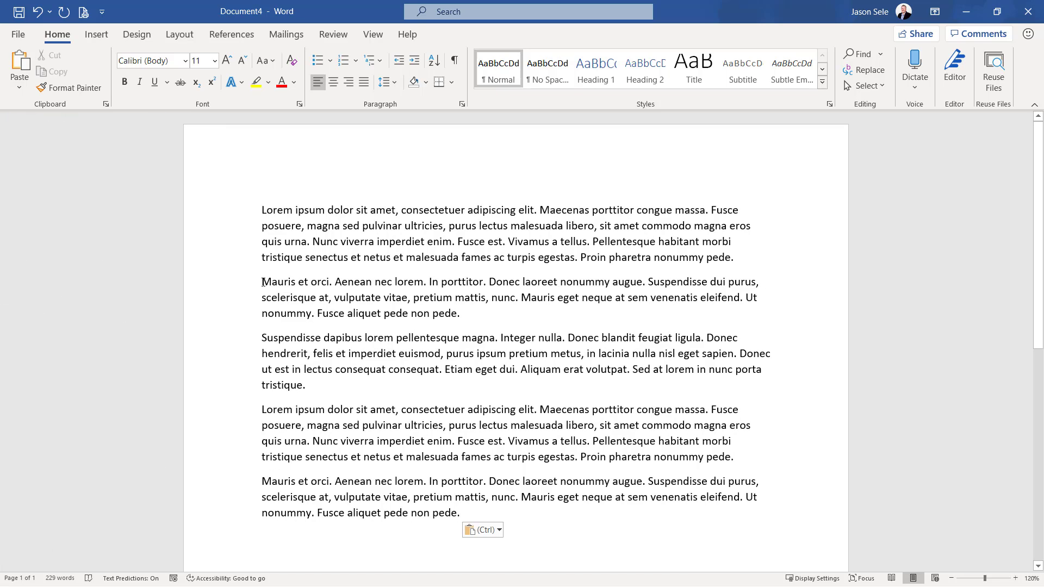
# Copy the second paragraph, "Mauris et orci", twice in a row to bring up the Office Clipboard
pyautogui.moveTo(262, 281); pyautogui.dragTo(489, 321)
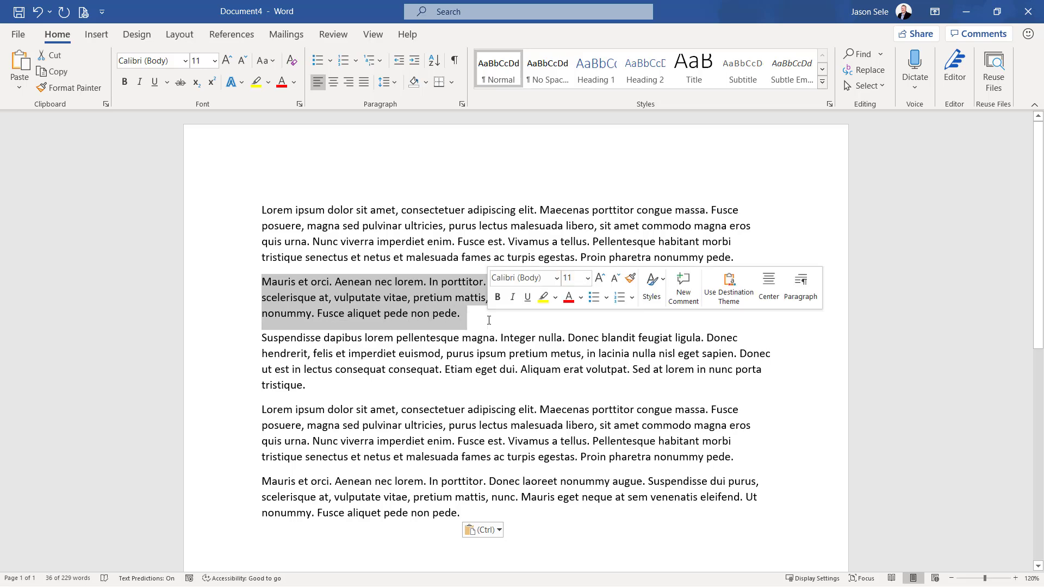
pyautogui.hotkey('ctrl', 'c')
pyautogui.hotkey('ctrl', 'c')
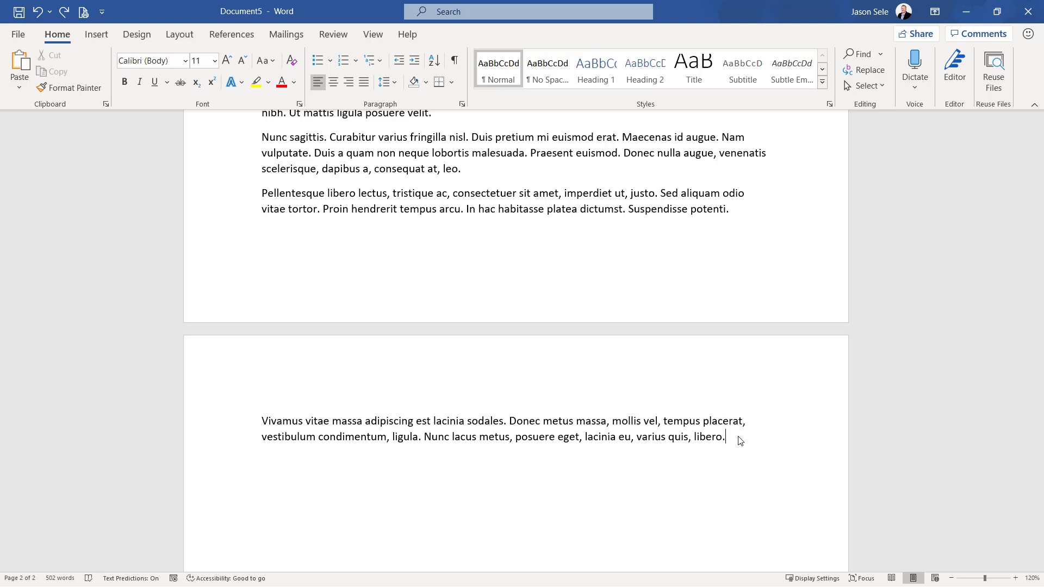
# Add the Shrink One Page command from All Commands to the Quick Access Toolbar for all documents
pyautogui.click(106, 18)
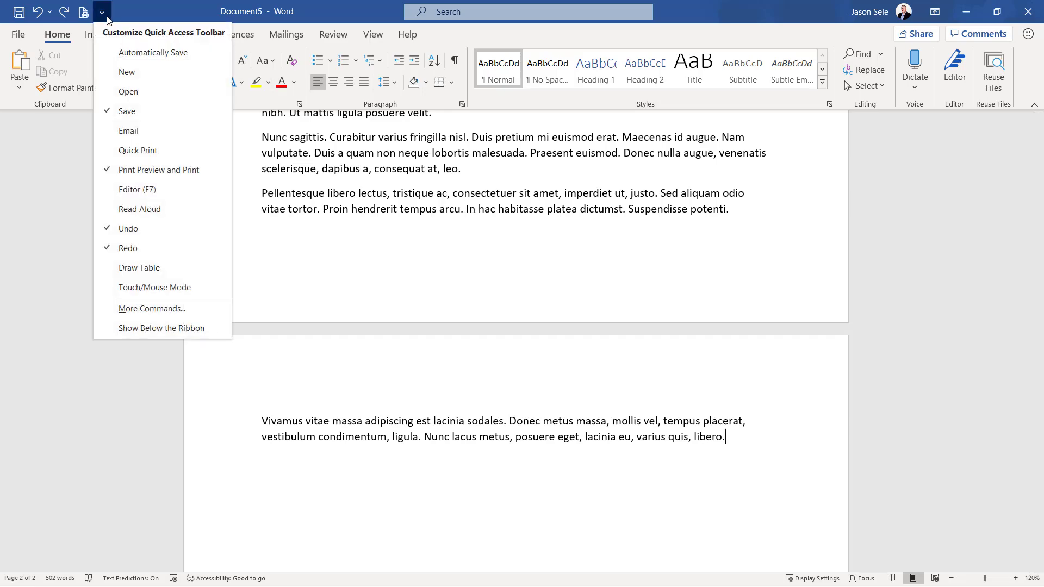
pyautogui.click(157, 309)
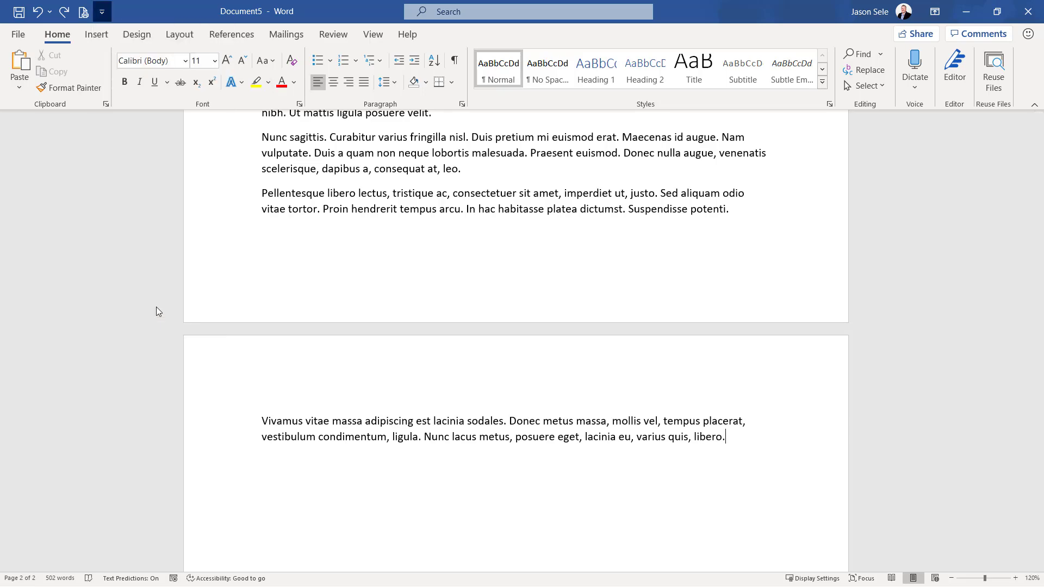
pyautogui.click(420, 139)
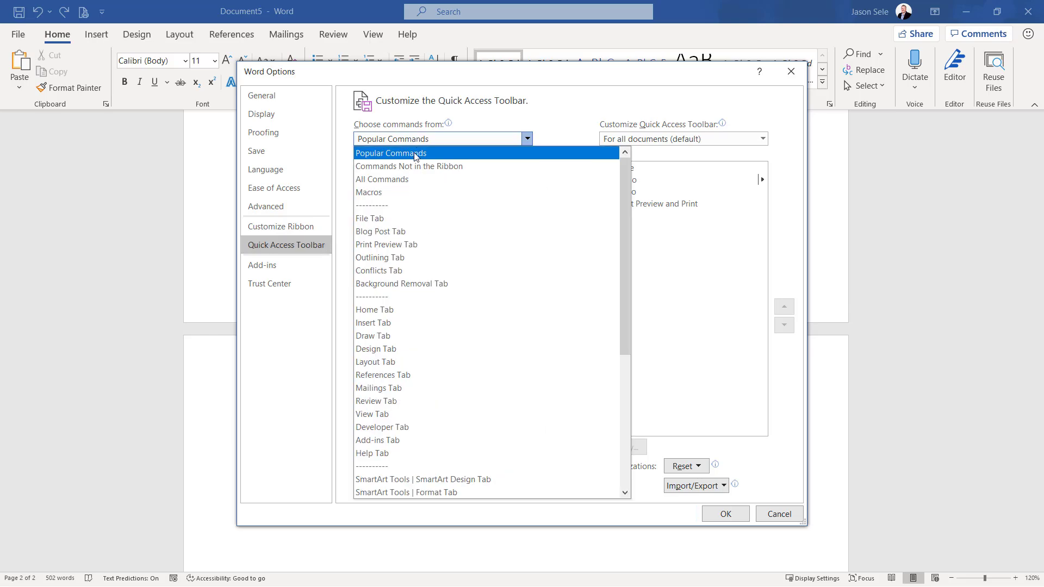
pyautogui.click(446, 179)
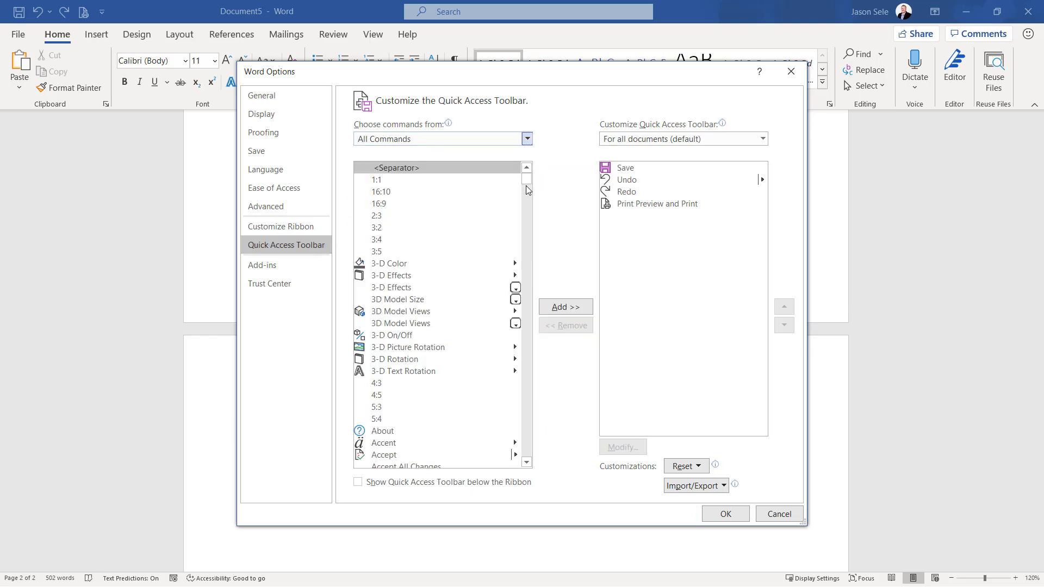
pyautogui.moveTo(526, 185); pyautogui.dragTo(533, 411)
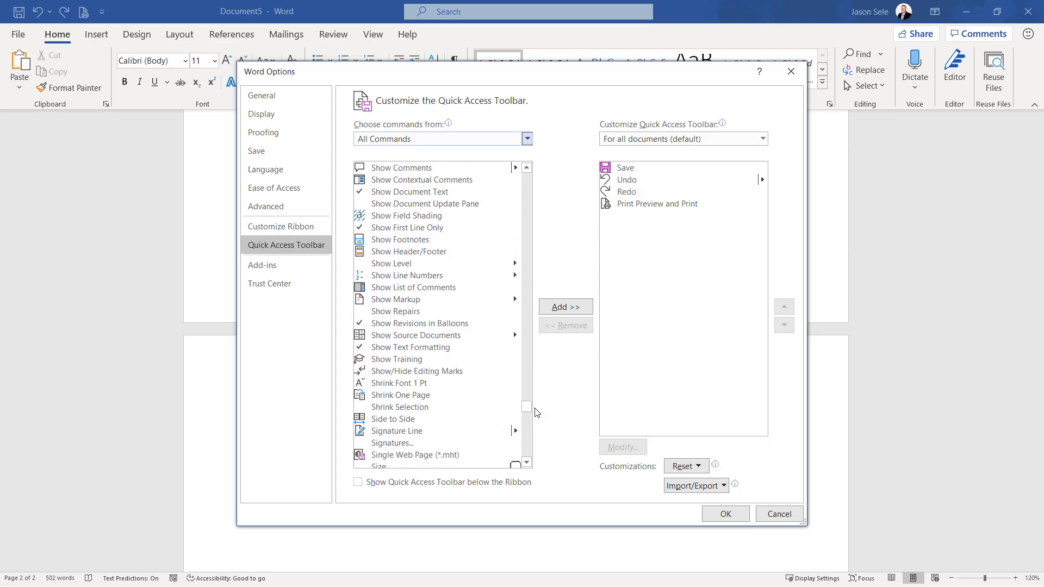
pyautogui.click(413, 396)
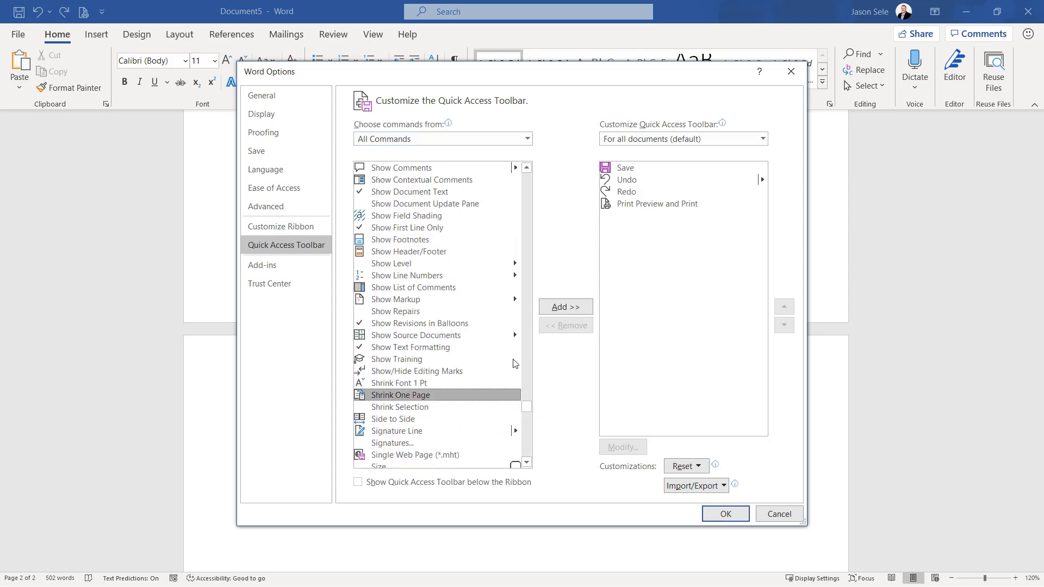
pyautogui.click(556, 308)
pyautogui.click(727, 514)
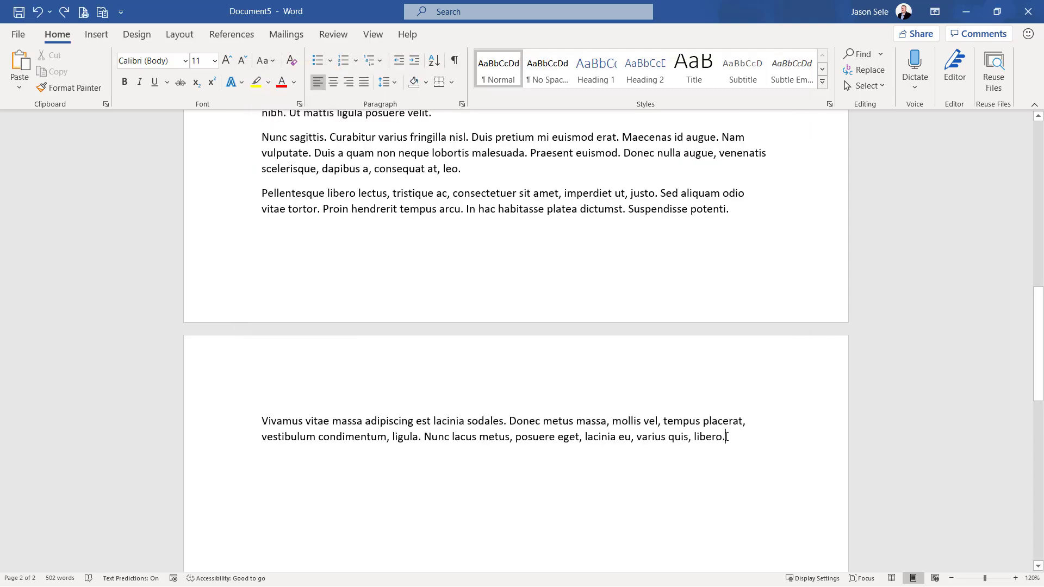
# Select all of Document5's text and apply Shrink One Page to it, and clear the selection
pyautogui.hotkey('ctrl', 'a')
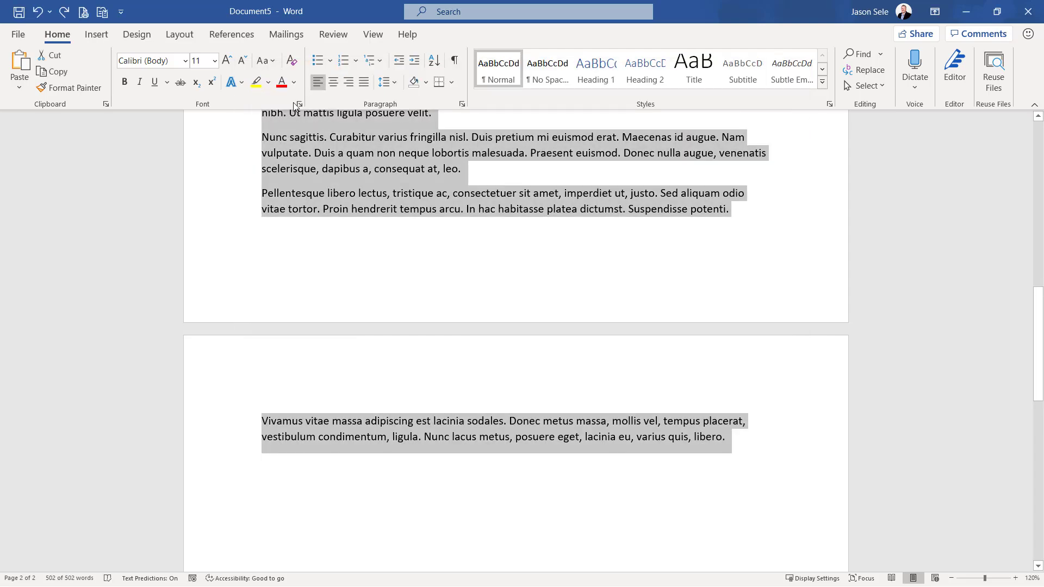
pyautogui.click(102, 12)
pyautogui.click(651, 404)
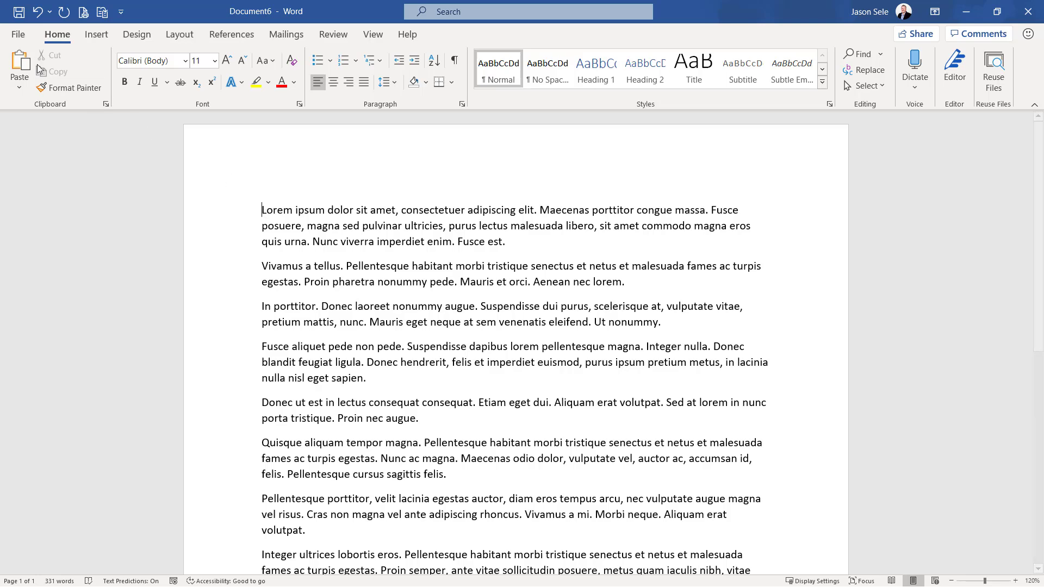
# Set the Office Theme to Black in the general Word options
pyautogui.click(20, 35)
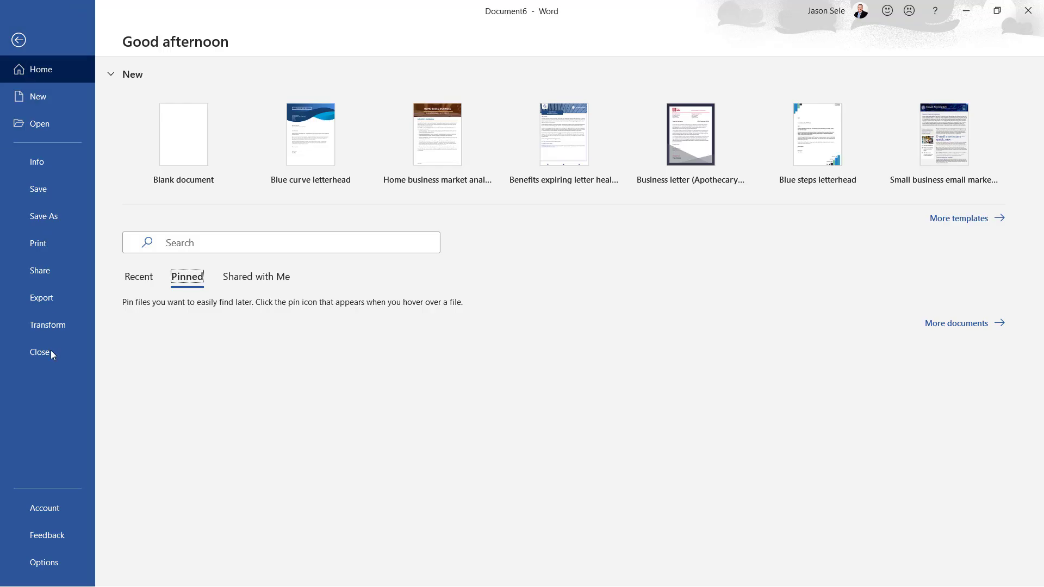
pyautogui.click(55, 552)
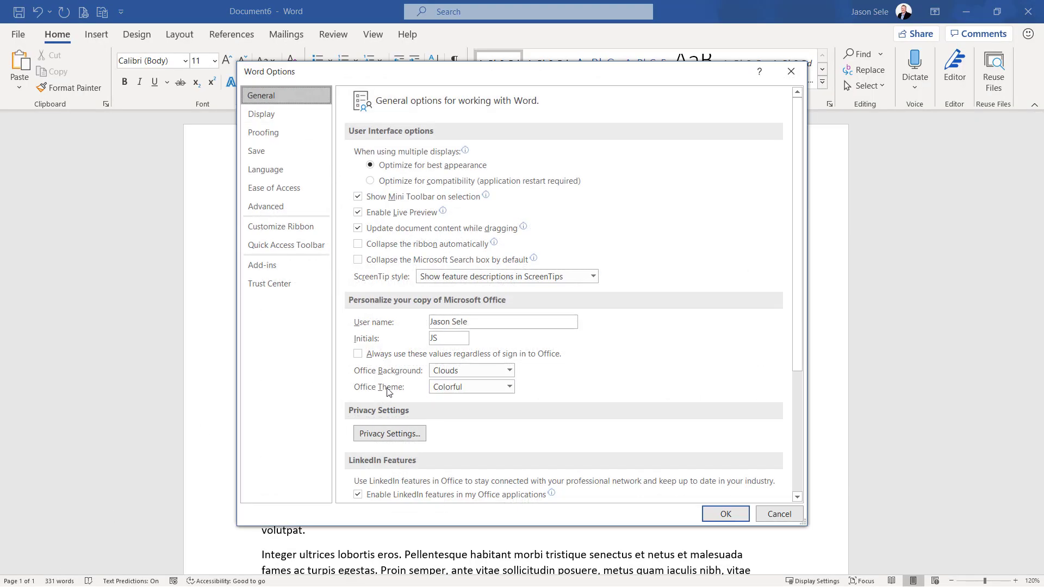
pyautogui.click(508, 390)
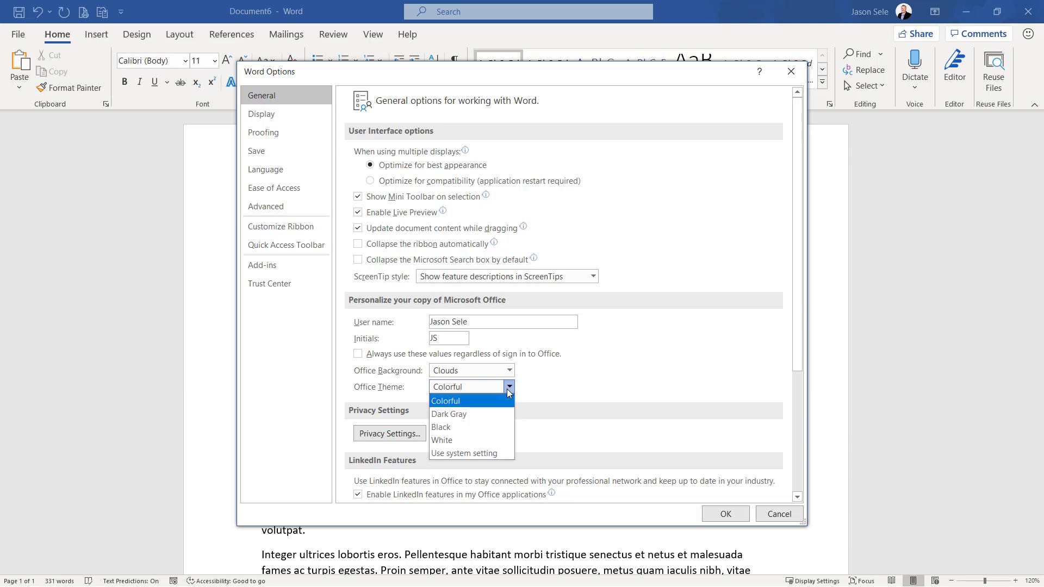
pyautogui.click(470, 426)
pyautogui.click(717, 518)
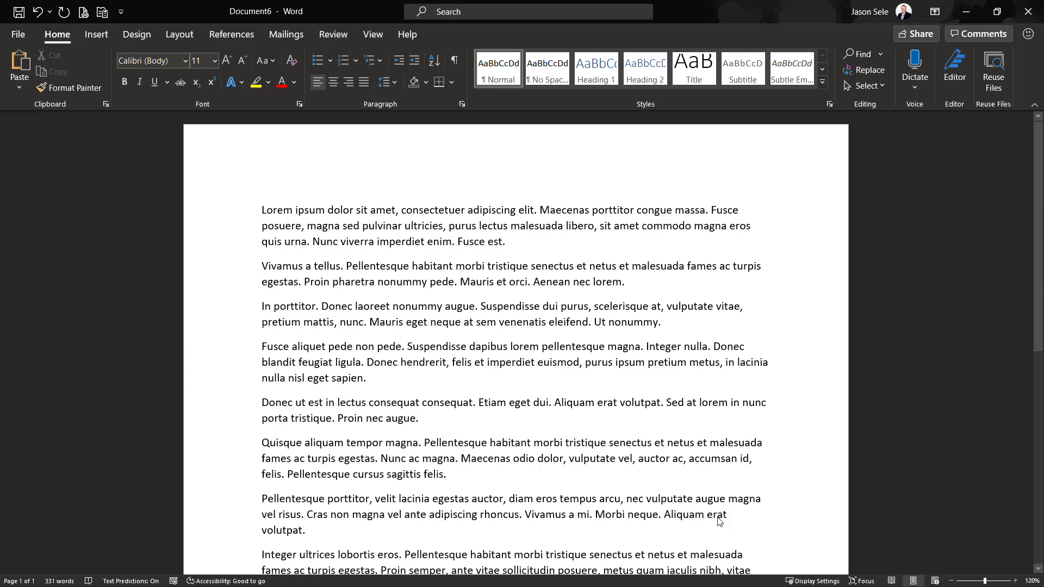
# Change the Office Theme to Dark Gray and apply the new setting
pyautogui.click(25, 36)
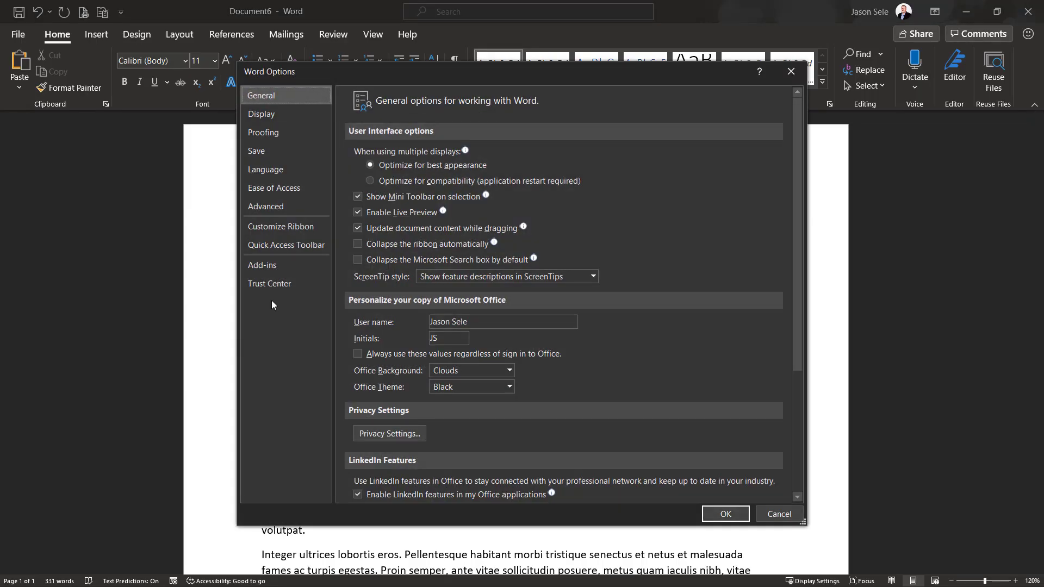
pyautogui.click(475, 391)
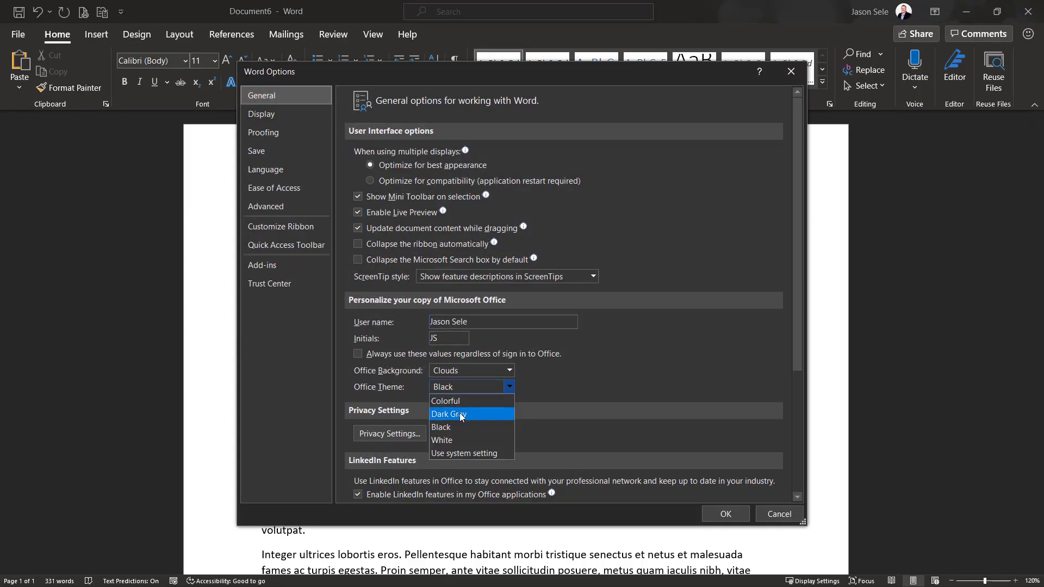
pyautogui.click(460, 413)
pyautogui.click(727, 514)
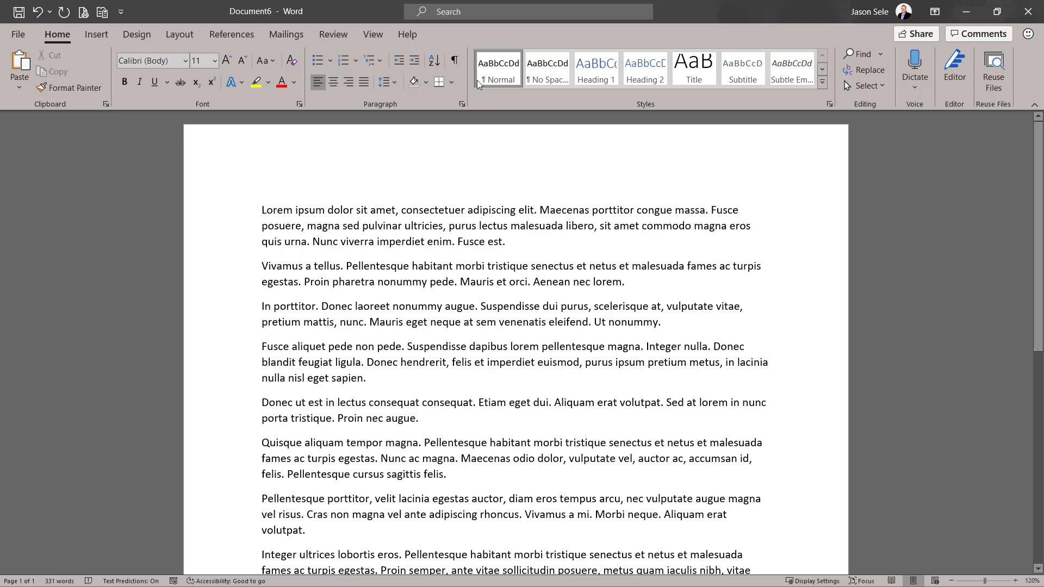
# Search the available commands for "page color"
pyautogui.click(449, 16)
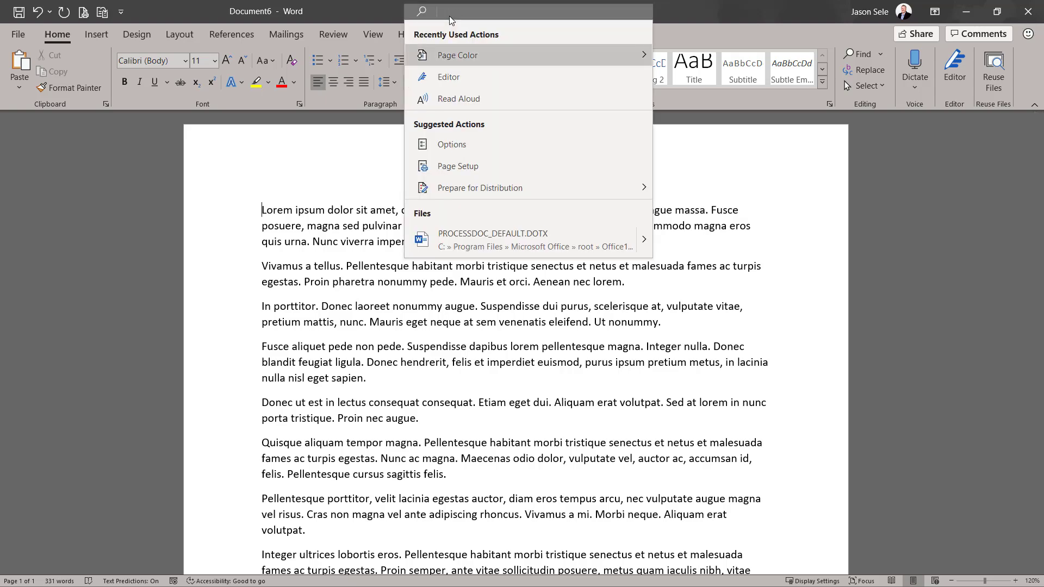
pyautogui.write('page colo')
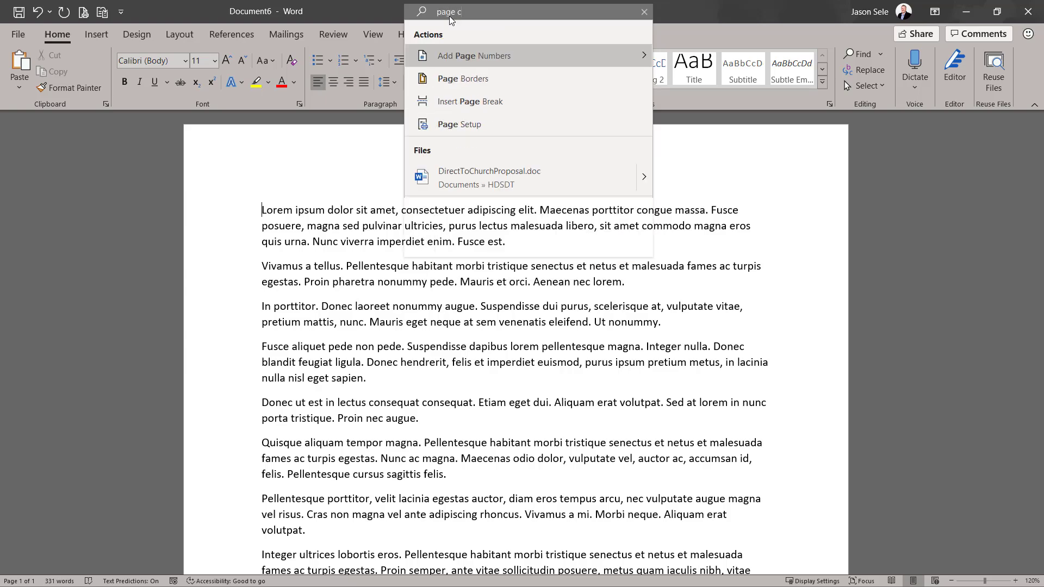
pyautogui.write('r')
pyautogui.moveTo(472, 57)
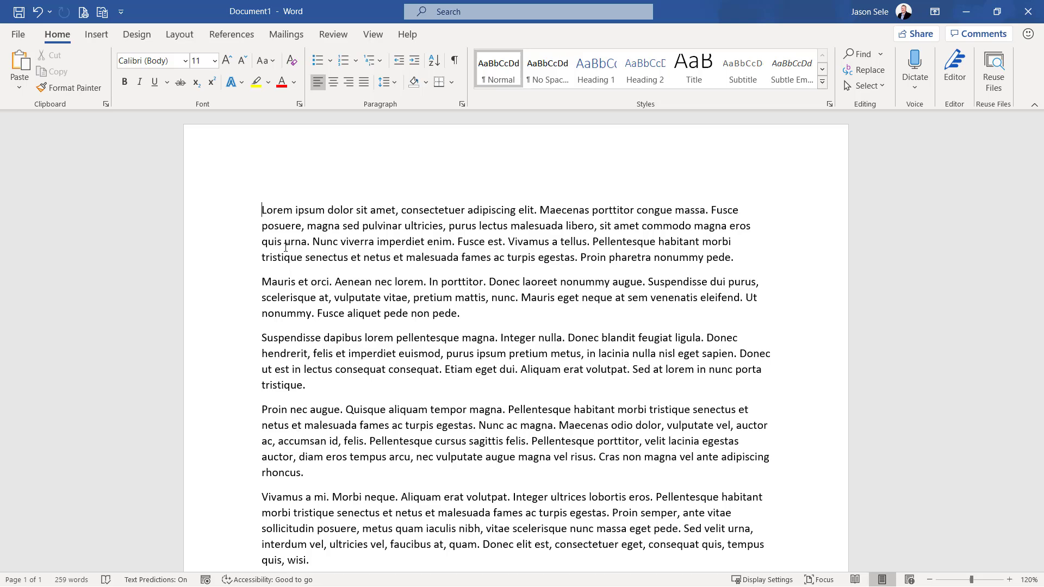
# Share Document1 as a Word document attached to a new e-mail, and close the message without sending it
pyautogui.click(18, 34)
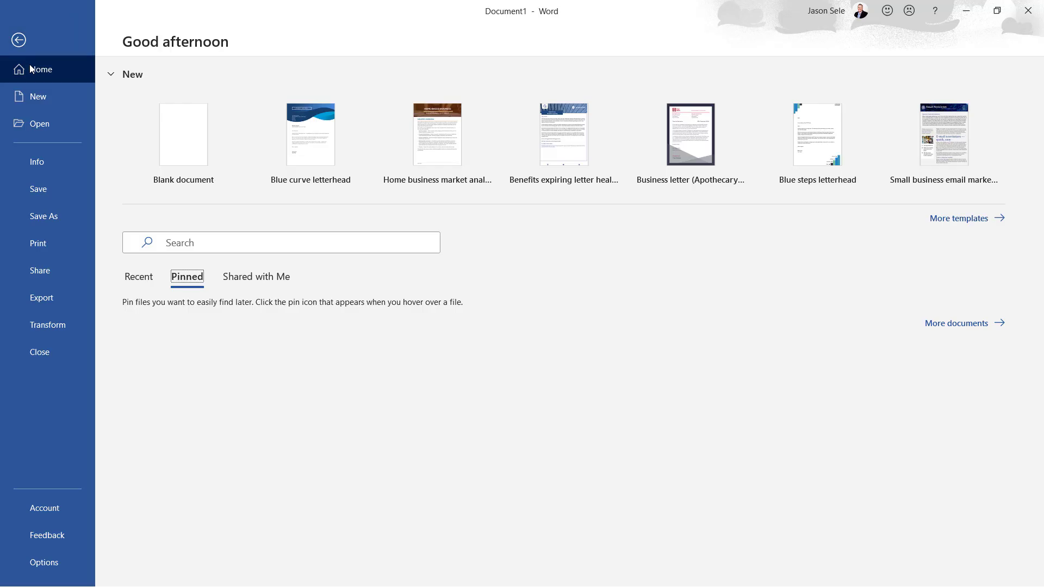
pyautogui.click(49, 269)
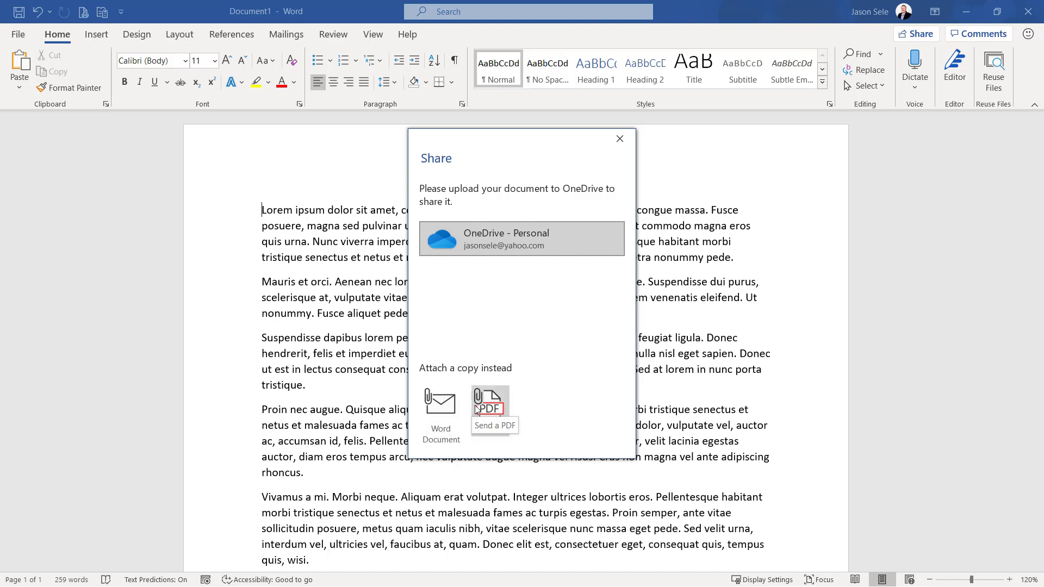
pyautogui.click(450, 409)
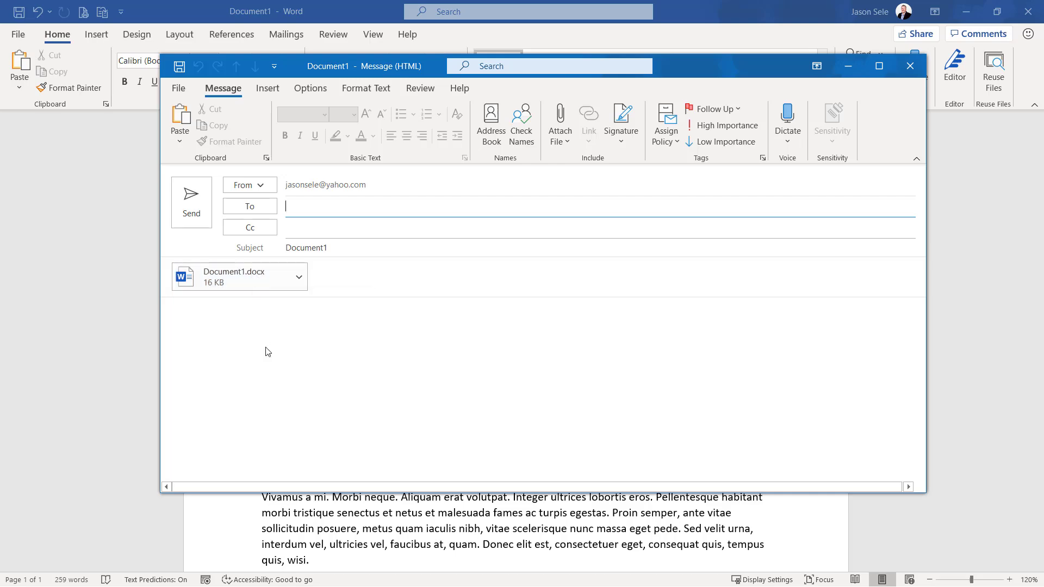
pyautogui.click(910, 66)
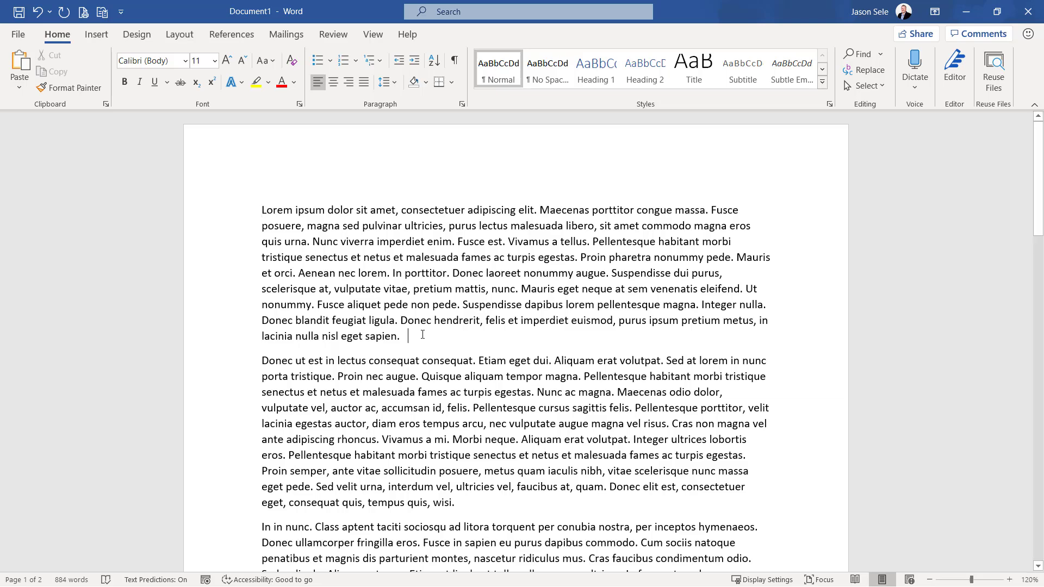
# Insert the current date after the first paragraph's last sentence in the format "Friday, November 6, 2020"
pyautogui.click(97, 34)
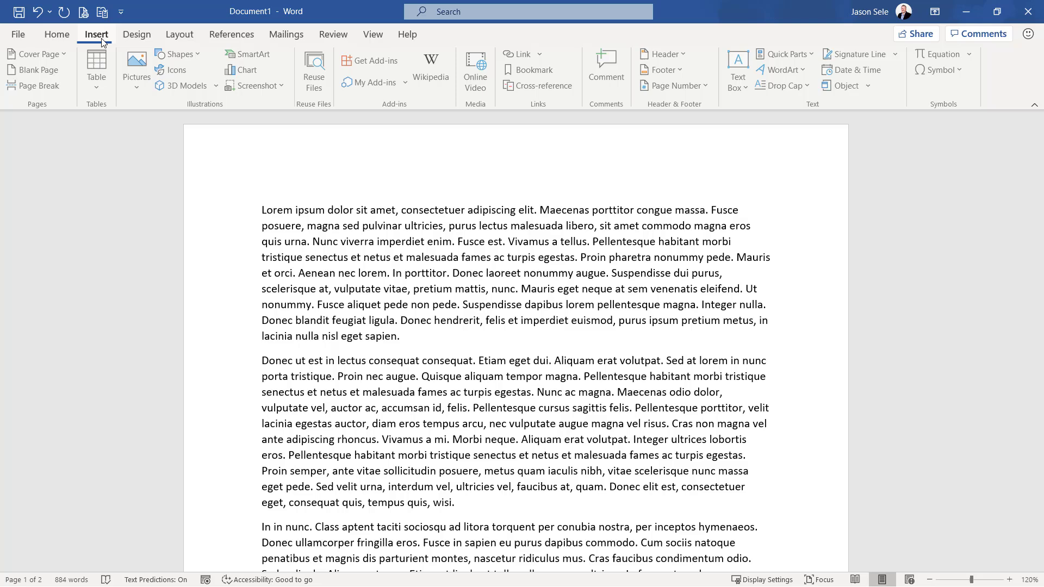
pyautogui.click(845, 76)
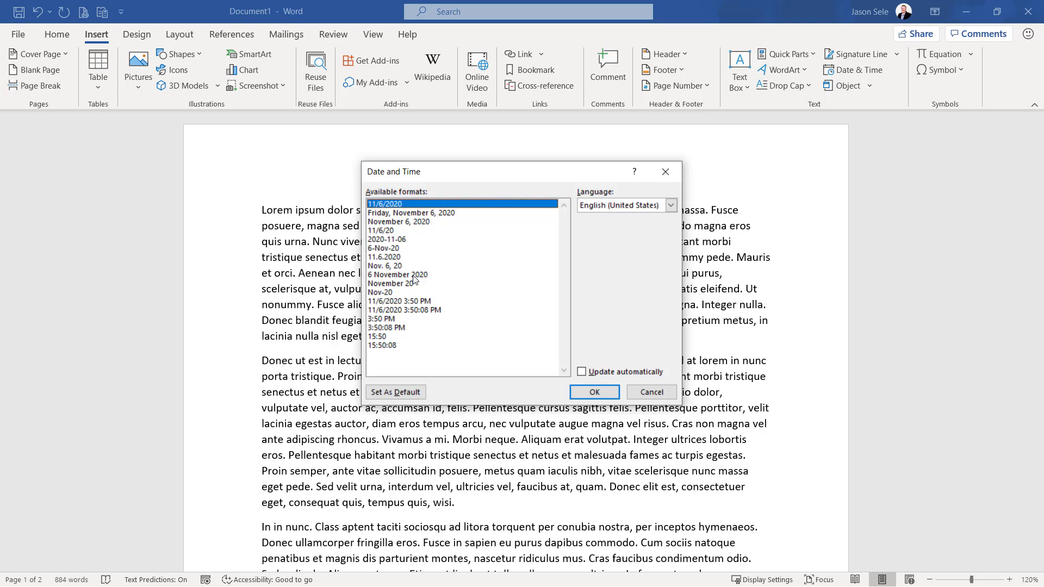
pyautogui.click(407, 213)
pyautogui.click(595, 392)
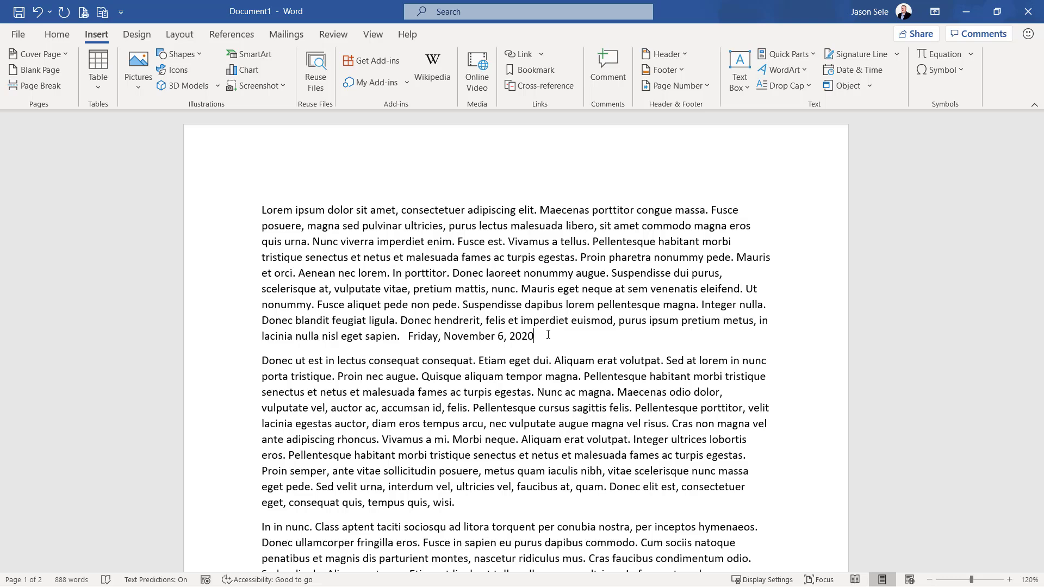
# Add a Blank built-in header and replace its placeholder with the current date in the format "November 6, 2020"
pyautogui.click(664, 55)
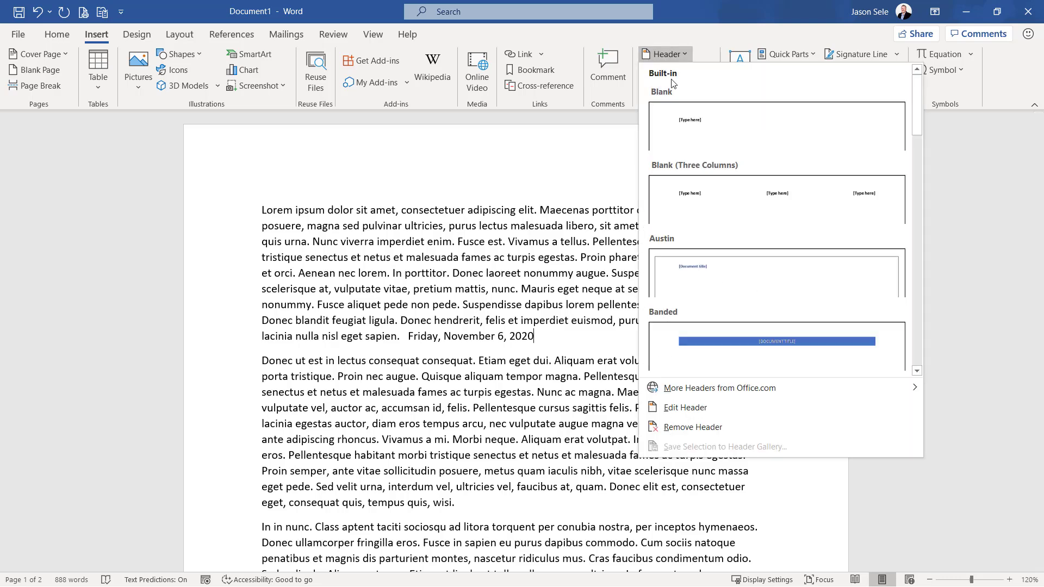
pyautogui.click(693, 139)
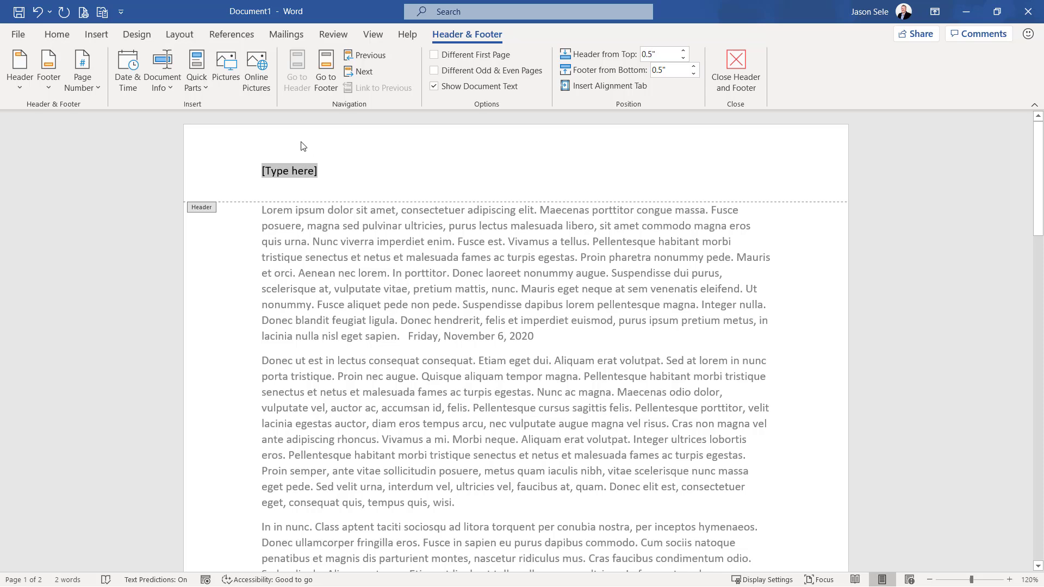
pyautogui.click(97, 35)
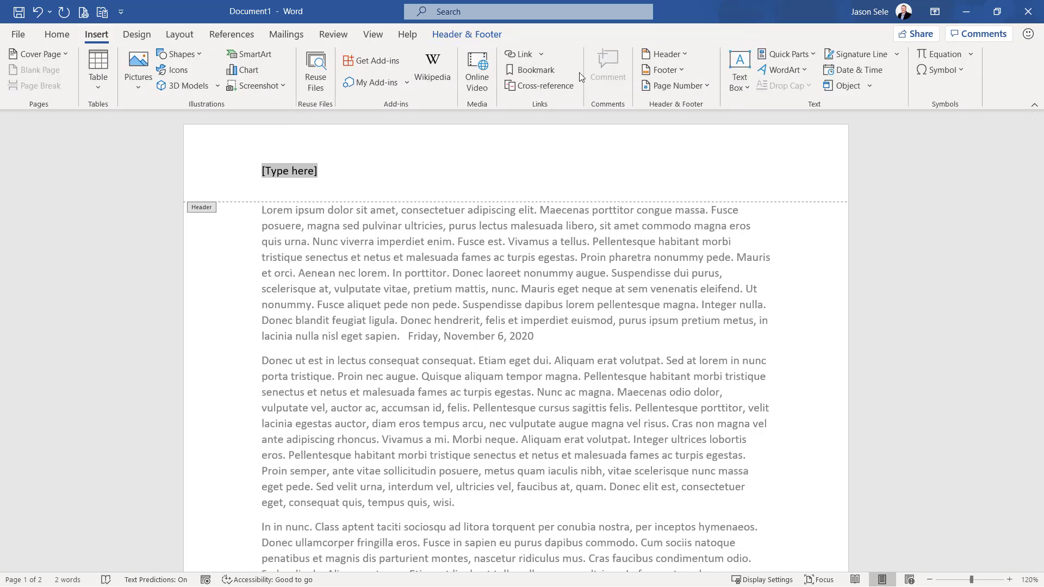
pyautogui.click(838, 71)
pyautogui.click(415, 223)
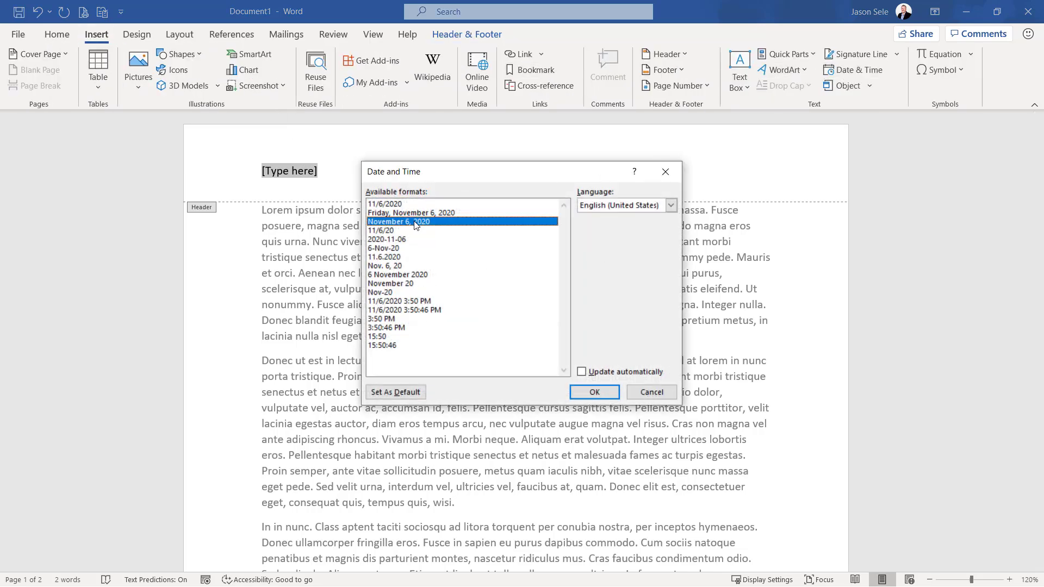
pyautogui.click(594, 392)
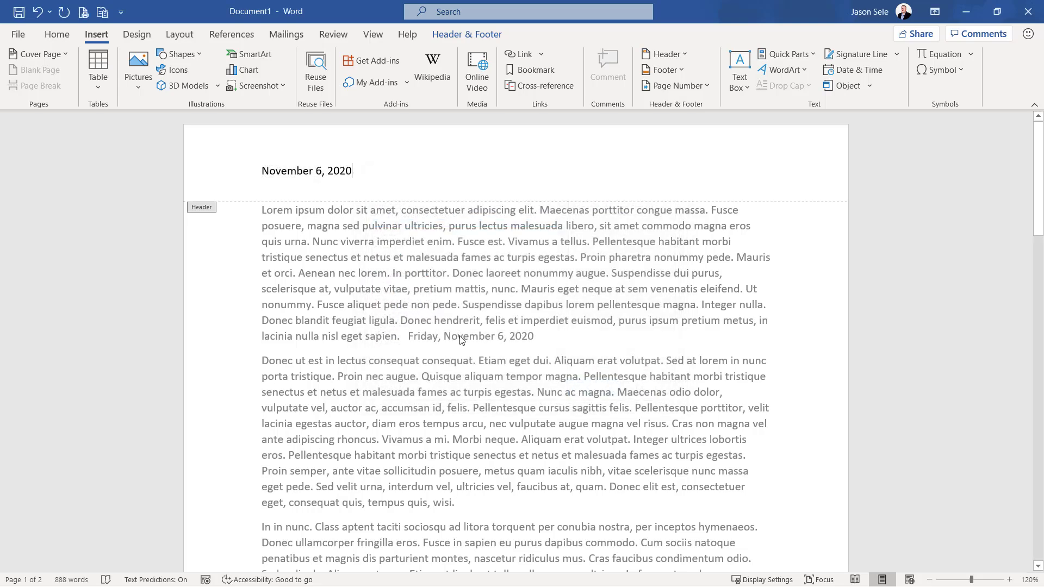
pyautogui.scroll(-3, 517, 469)
pyautogui.scroll(-10, 517, 469)
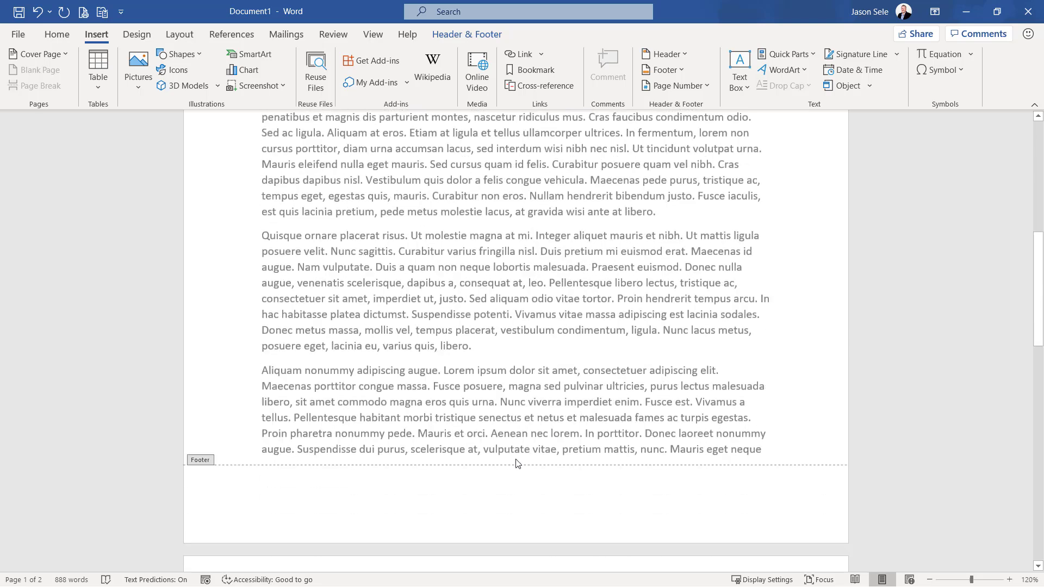
pyautogui.scroll(-1, 516, 463)
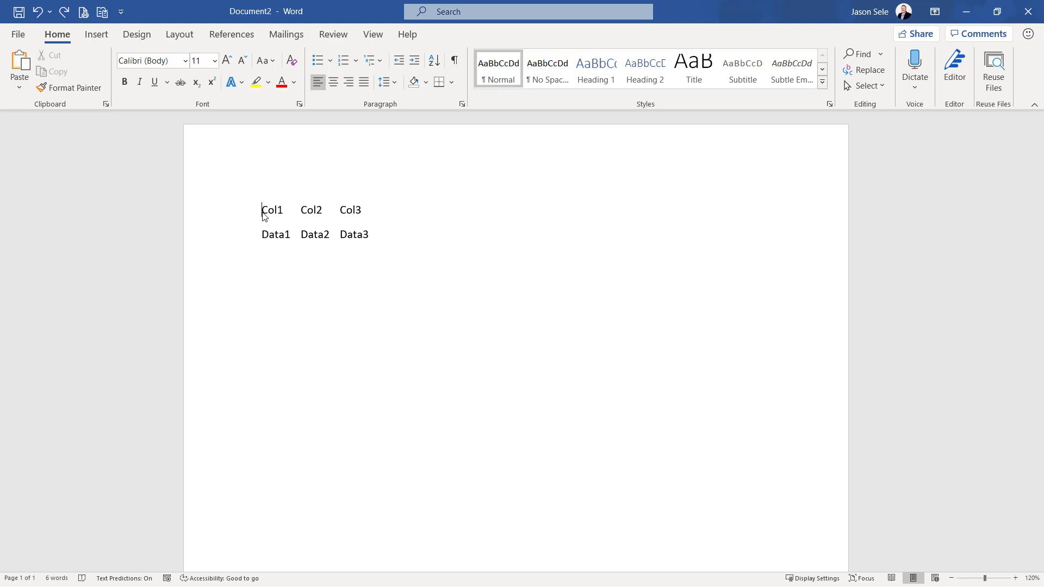
# Convert the two lines of Col and Data text in Document2 into a 3-column table, separating the text at tabs
pyautogui.moveTo(264, 217); pyautogui.dragTo(380, 246)
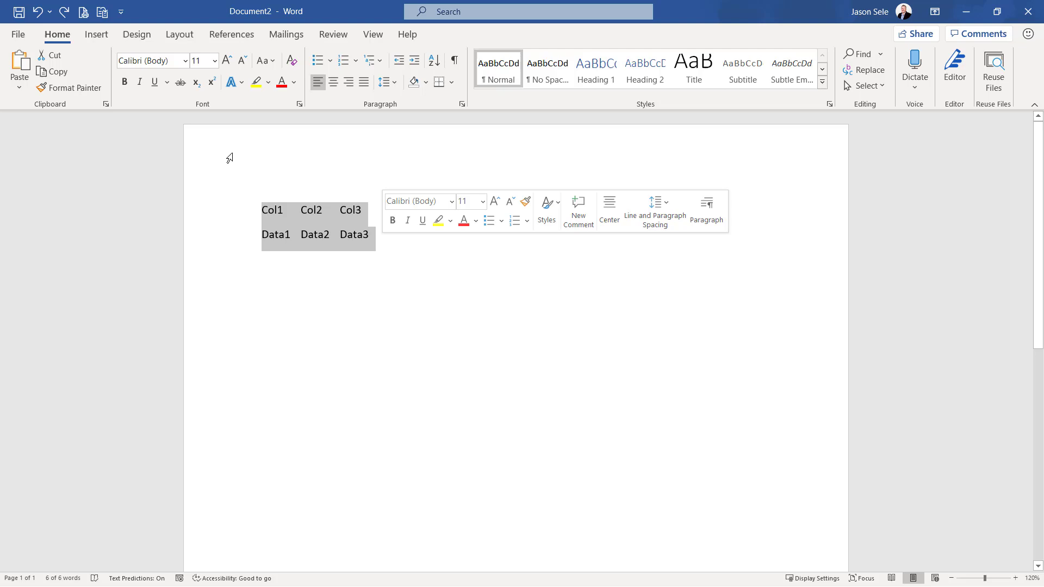
pyautogui.click(96, 34)
pyautogui.click(97, 89)
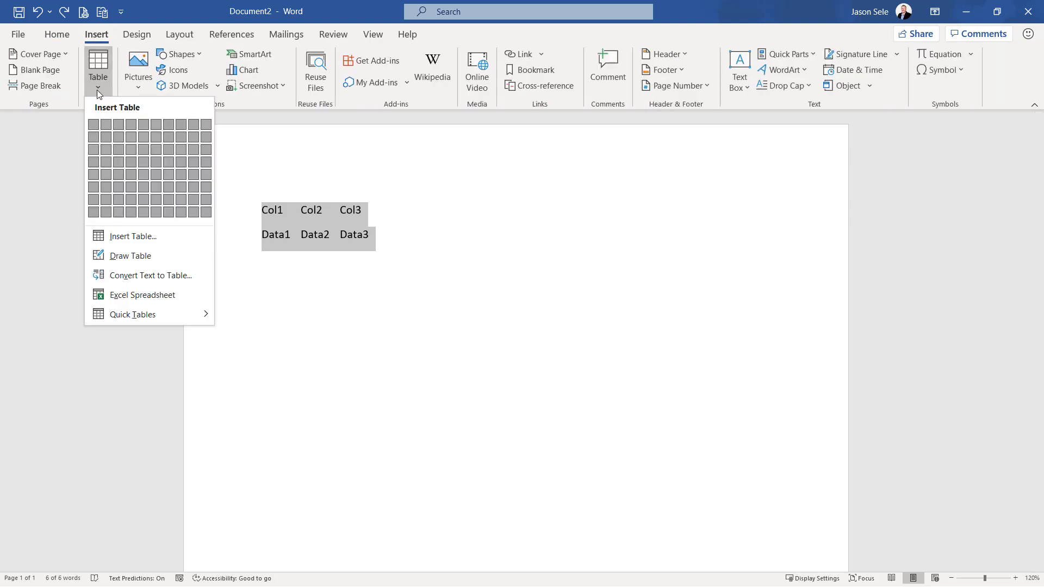
pyautogui.click(175, 276)
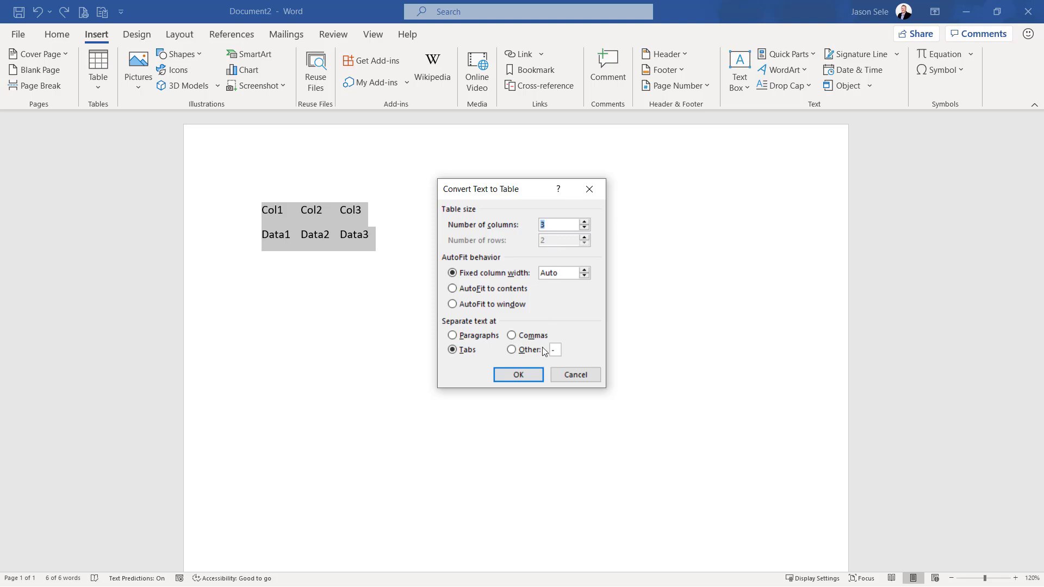
pyautogui.click(523, 376)
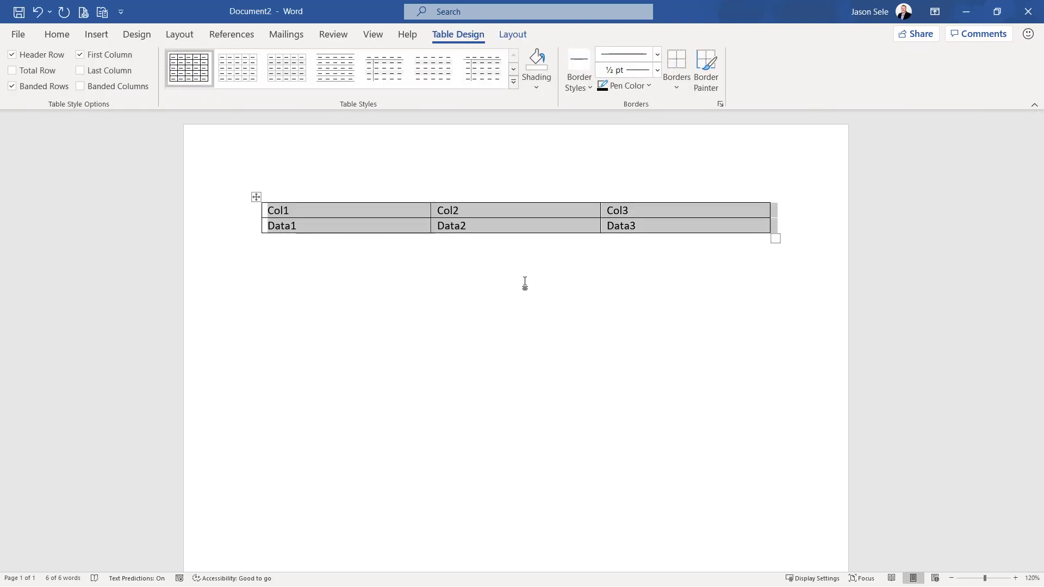
# Narrow the first two columns of the converted table and remove all of the table's borders
pyautogui.moveTo(431, 211); pyautogui.dragTo(340, 211)
pyautogui.moveTo(601, 207); pyautogui.dragTo(414, 200)
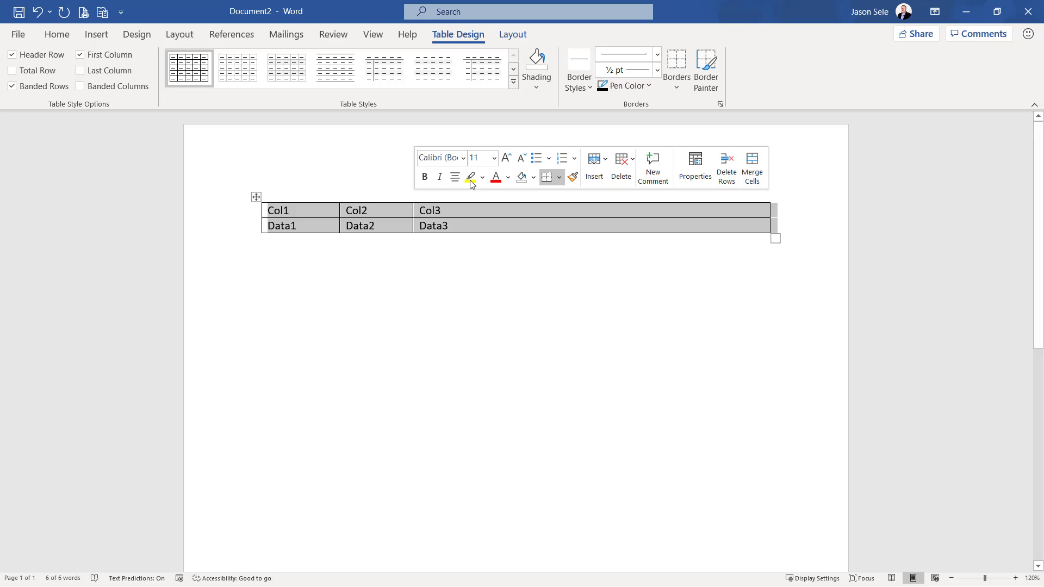
pyautogui.click(677, 90)
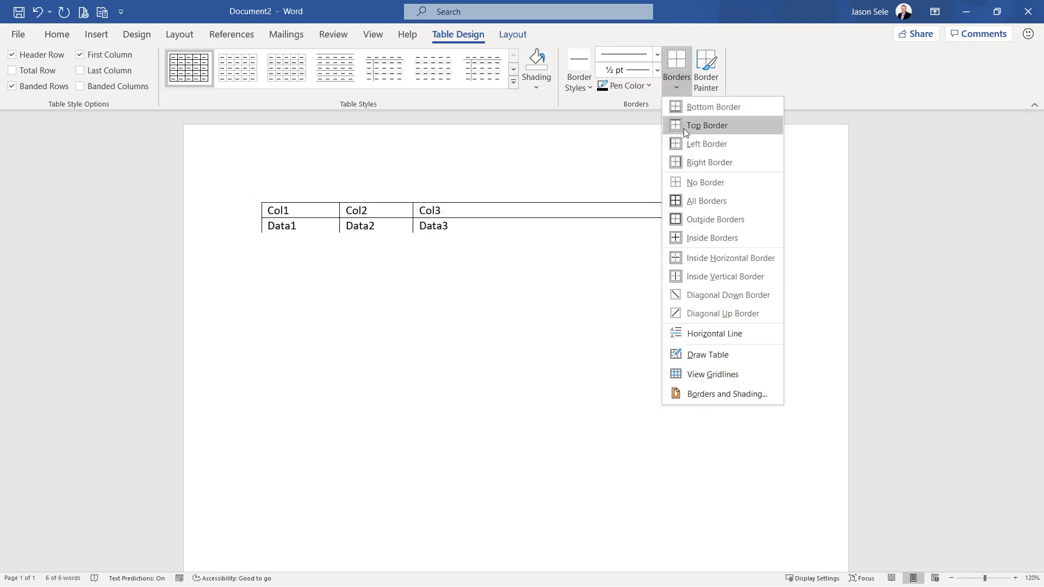
pyautogui.click(688, 183)
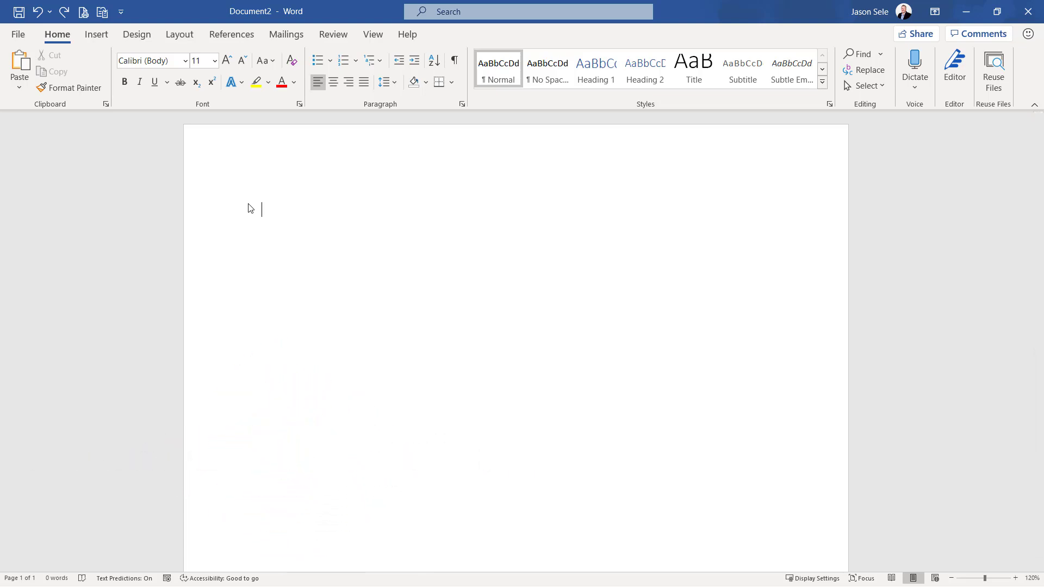
# Insert a table with three columns and three rows in the empty document
pyautogui.click(96, 34)
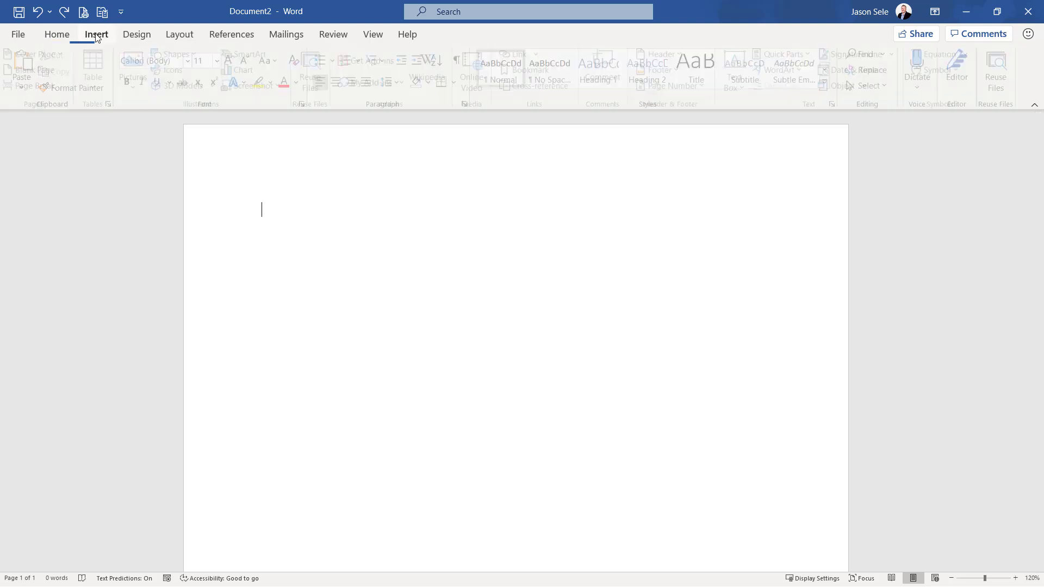
pyautogui.click(99, 80)
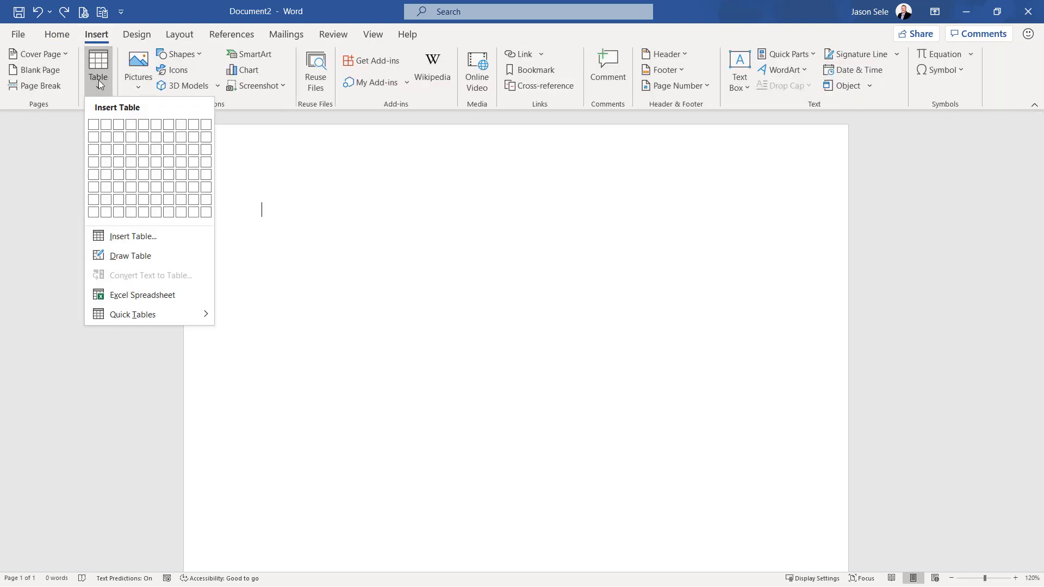
pyautogui.click(114, 154)
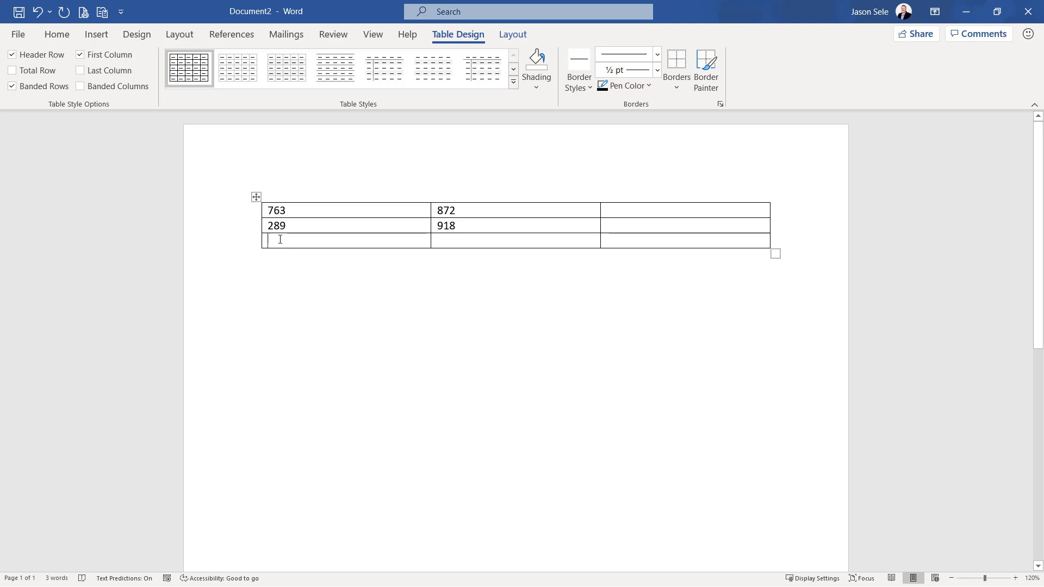
# Total the first and second columns in the table's bottom row with the formula =SUM(ABOVE)
pyautogui.click(514, 37)
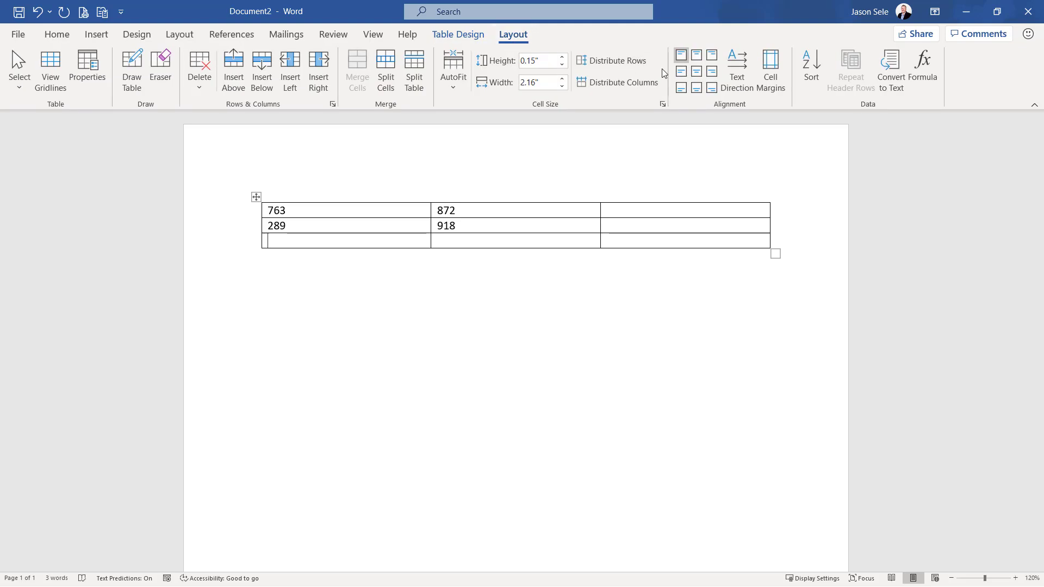
pyautogui.click(923, 79)
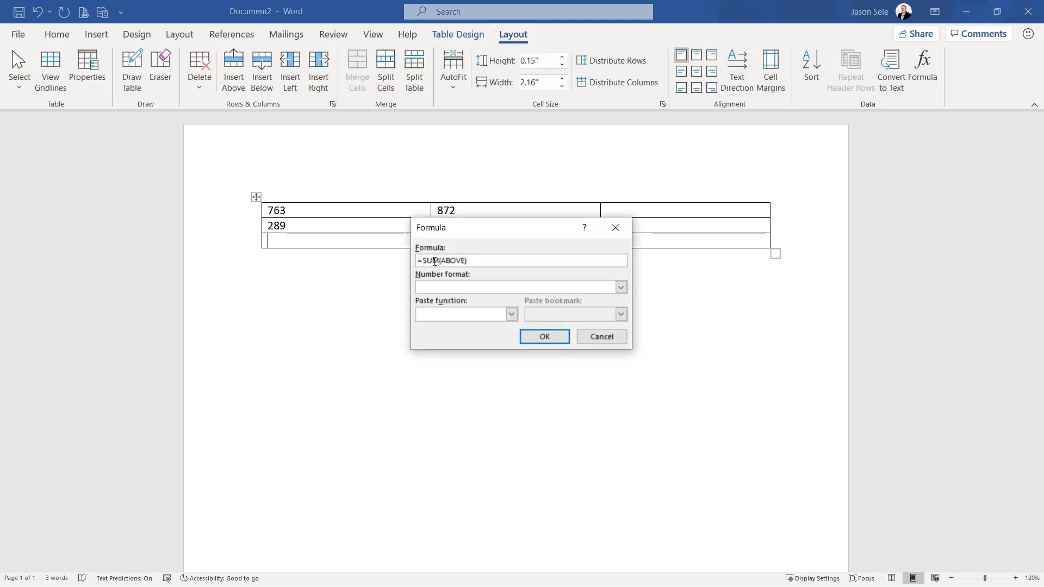
pyautogui.click(543, 336)
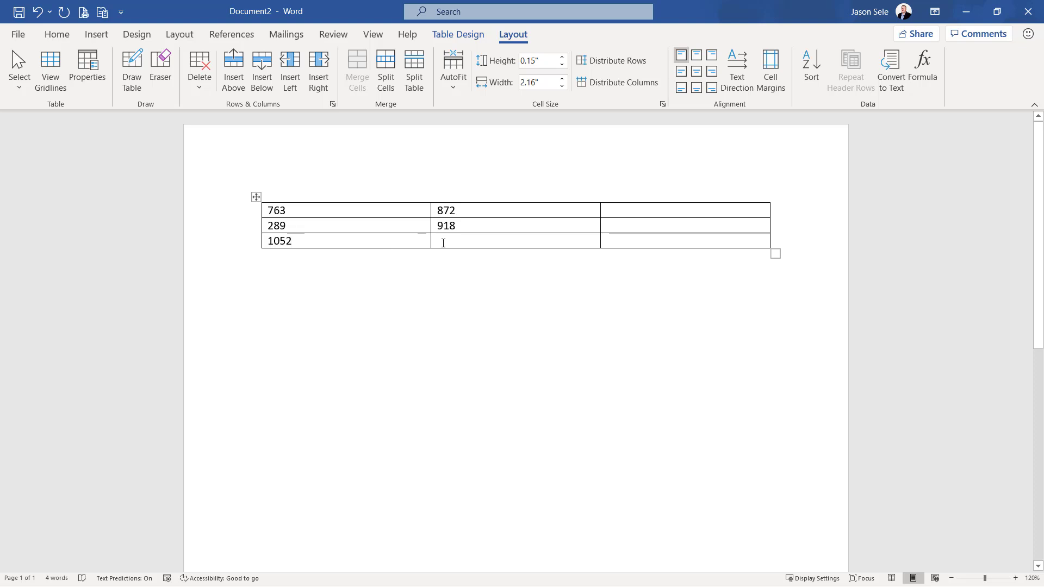
pyautogui.click(482, 239)
pyautogui.click(923, 68)
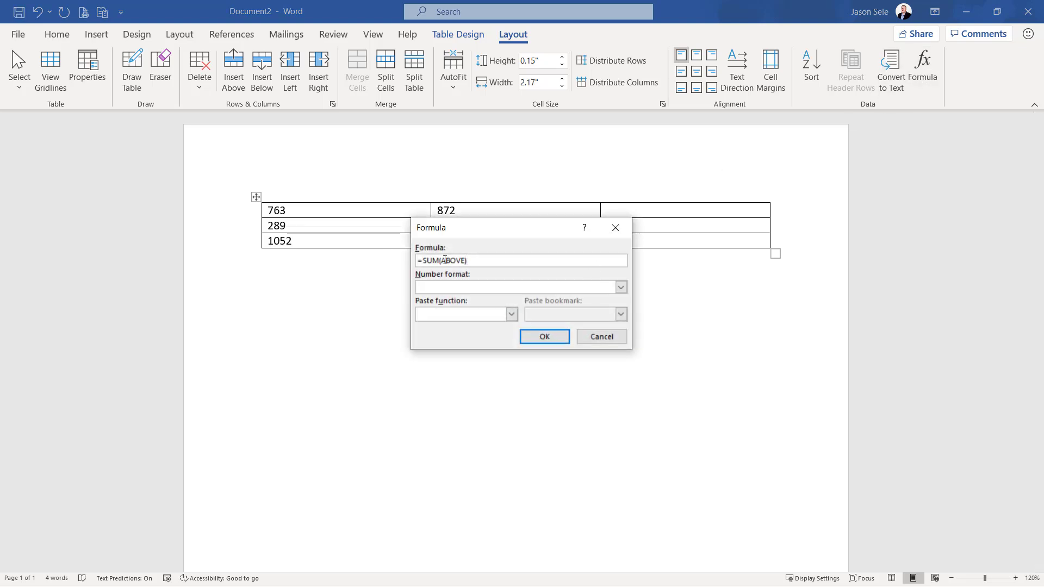
pyautogui.click(544, 336)
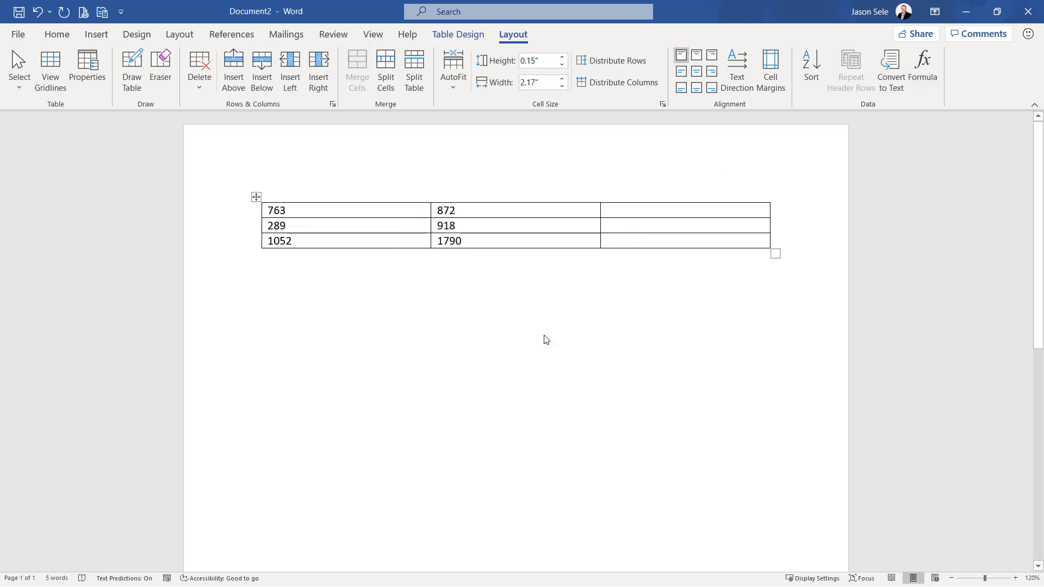
# Add up the first row in its third cell with the formula =SUM(LEFT)
pyautogui.click(609, 213)
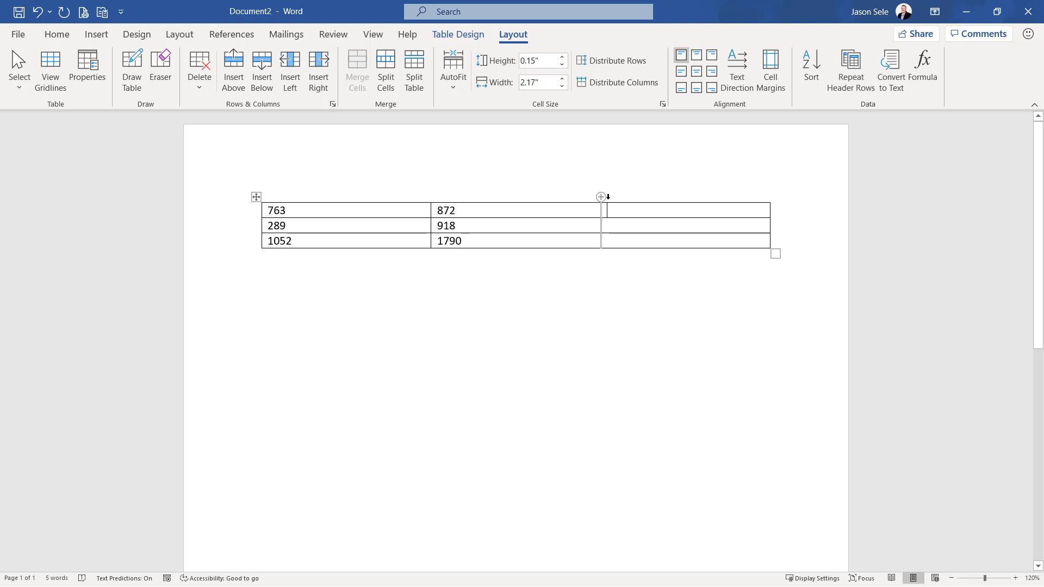
pyautogui.click(923, 68)
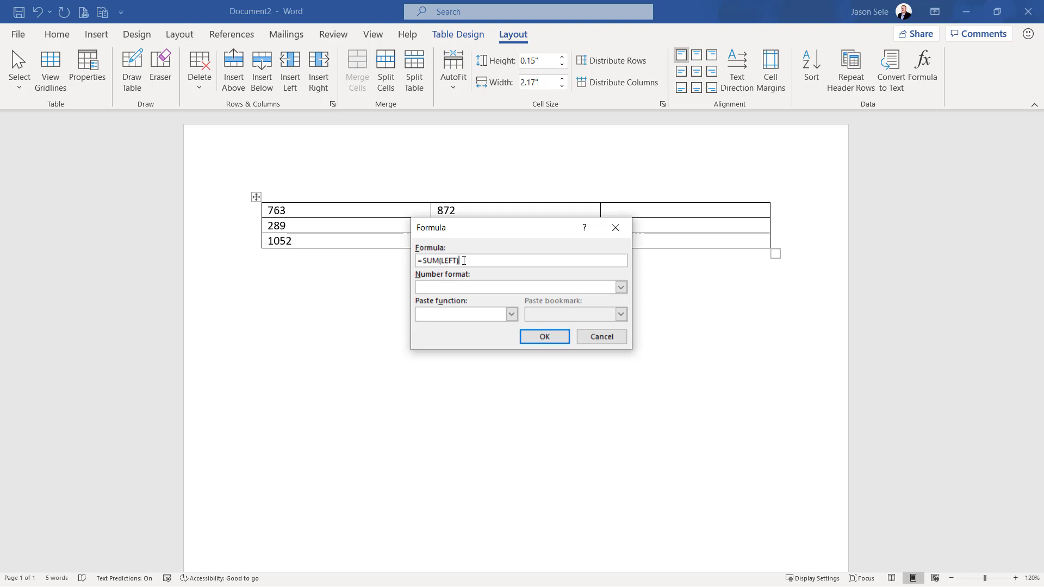
pyautogui.click(545, 337)
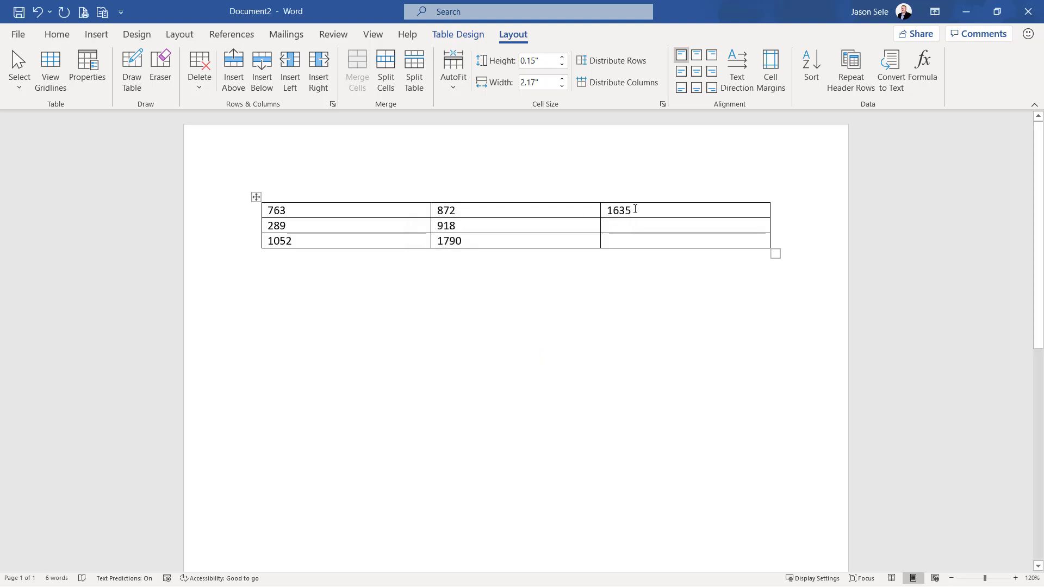
# Replace the sum in the first row's third cell with the formula =PRODUCT(LEFT)
pyautogui.doubleClick(612, 209)
pyautogui.press('Delete')
pyautogui.click(923, 68)
pyautogui.moveTo(458, 261); pyautogui.dragTo(423, 261)
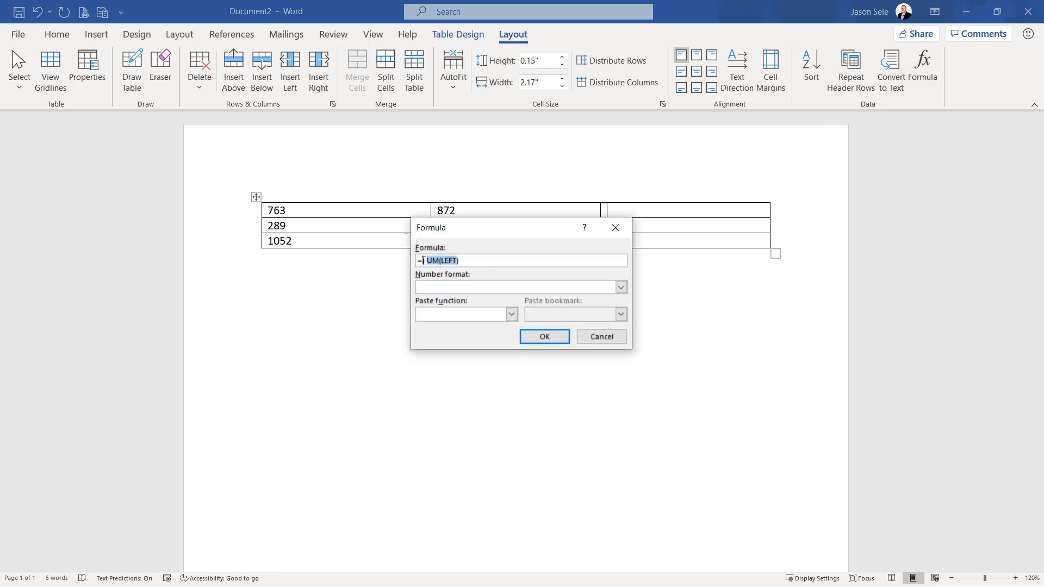
pyautogui.press('BackSpace')
pyautogui.click(511, 314)
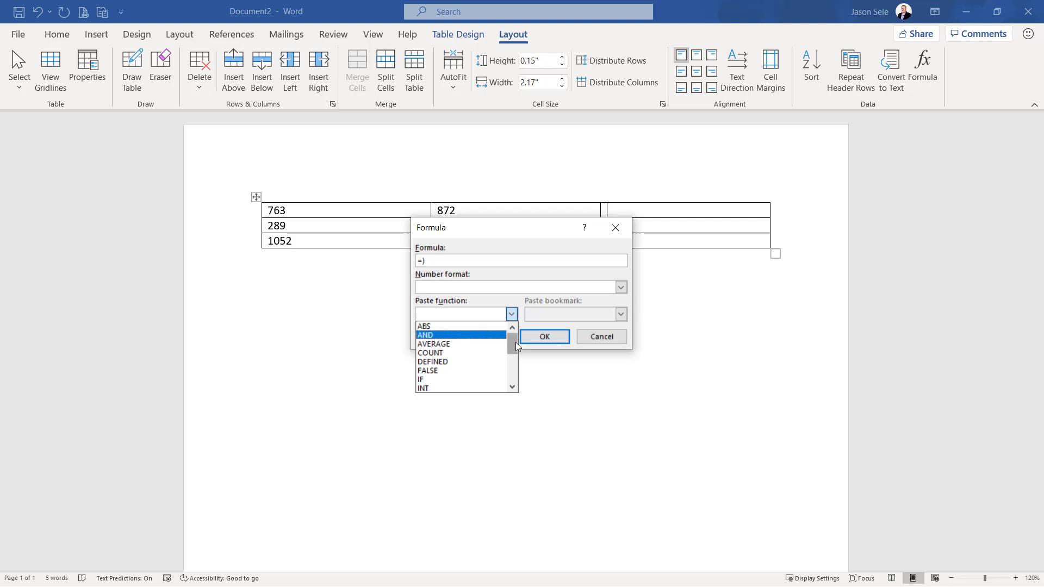
pyautogui.moveTo(514, 345); pyautogui.dragTo(513, 362)
pyautogui.click(479, 371)
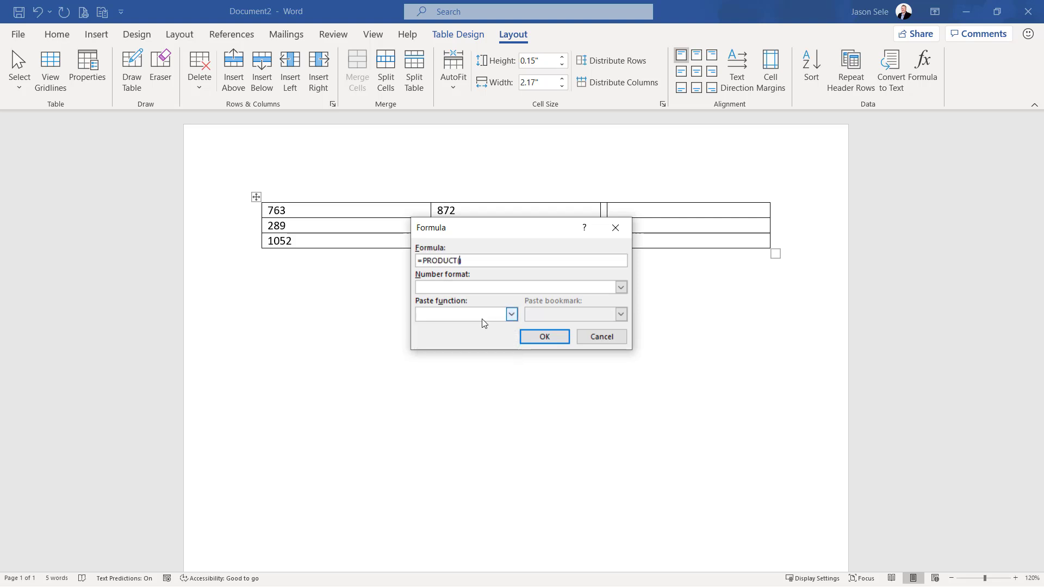
pyautogui.write('LEFT')
pyautogui.click(544, 337)
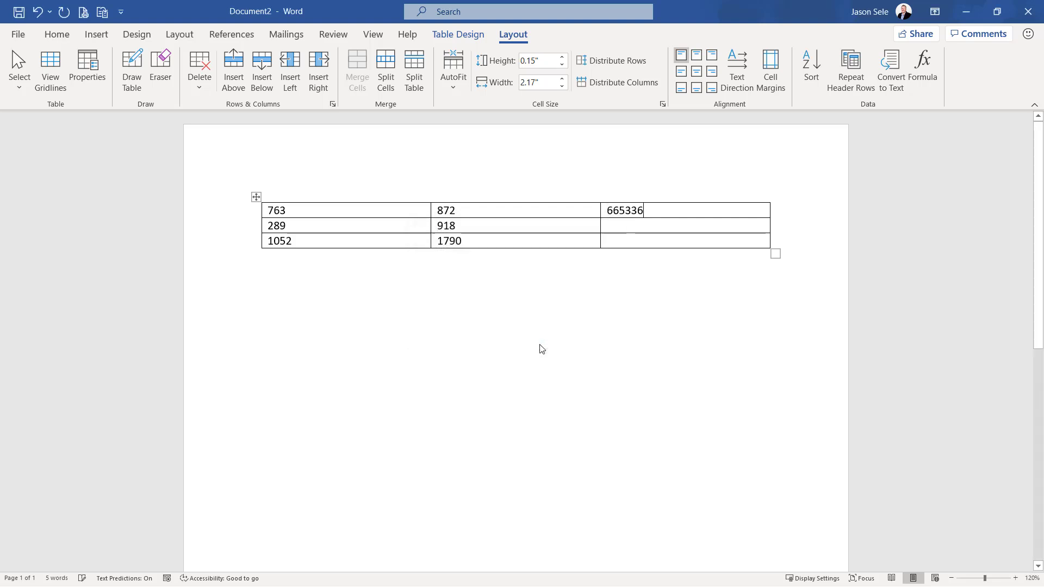
# Browse the functions available for a formula in the second row's third cell
pyautogui.click(667, 229)
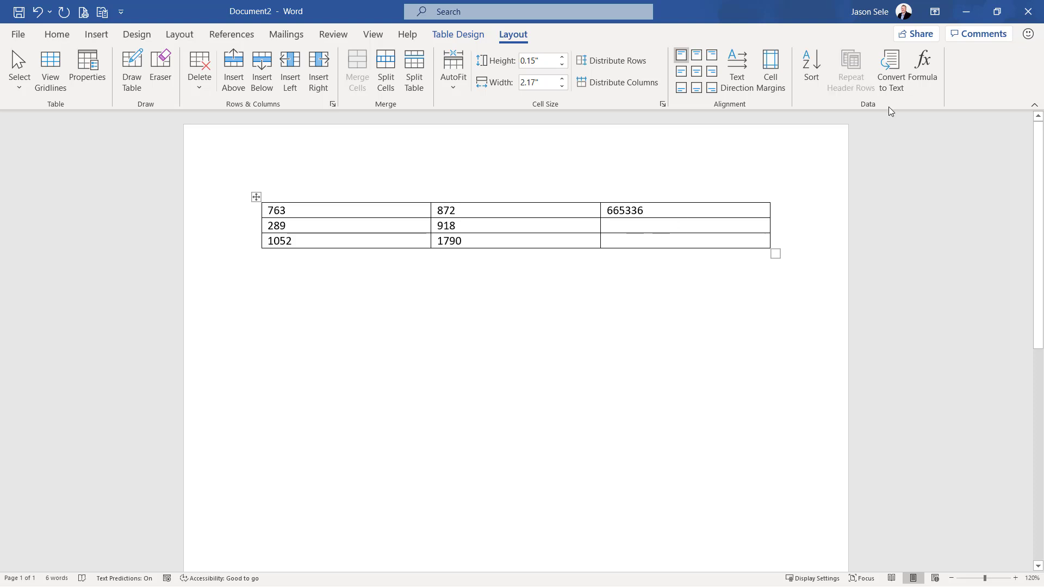
pyautogui.click(923, 71)
pyautogui.click(512, 314)
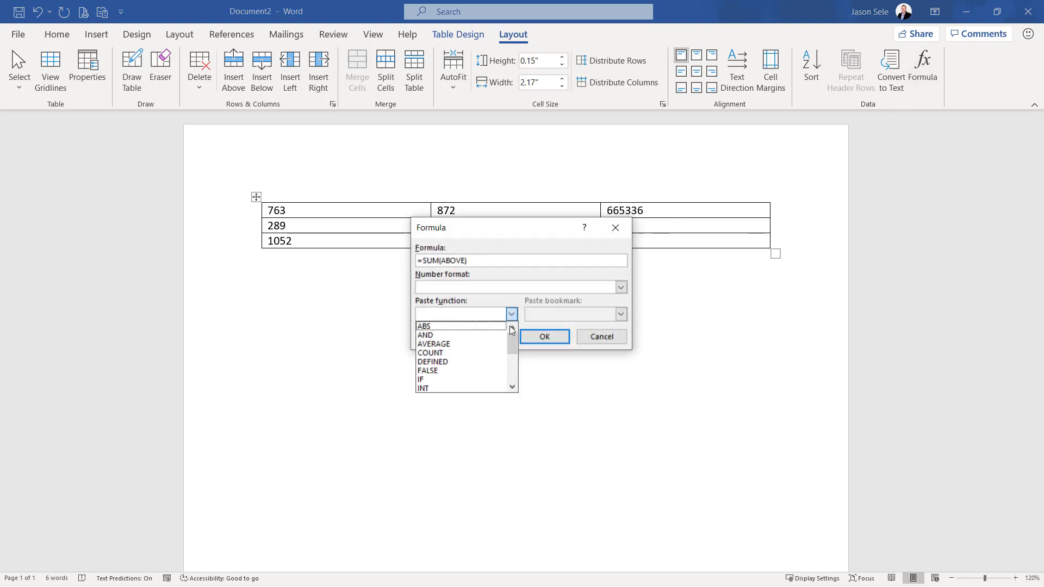
pyautogui.moveTo(511, 335)
pyautogui.mouseDown()
pyautogui.moveTo(511, 360)
pyautogui.moveTo(513, 348)
pyautogui.mouseUp()
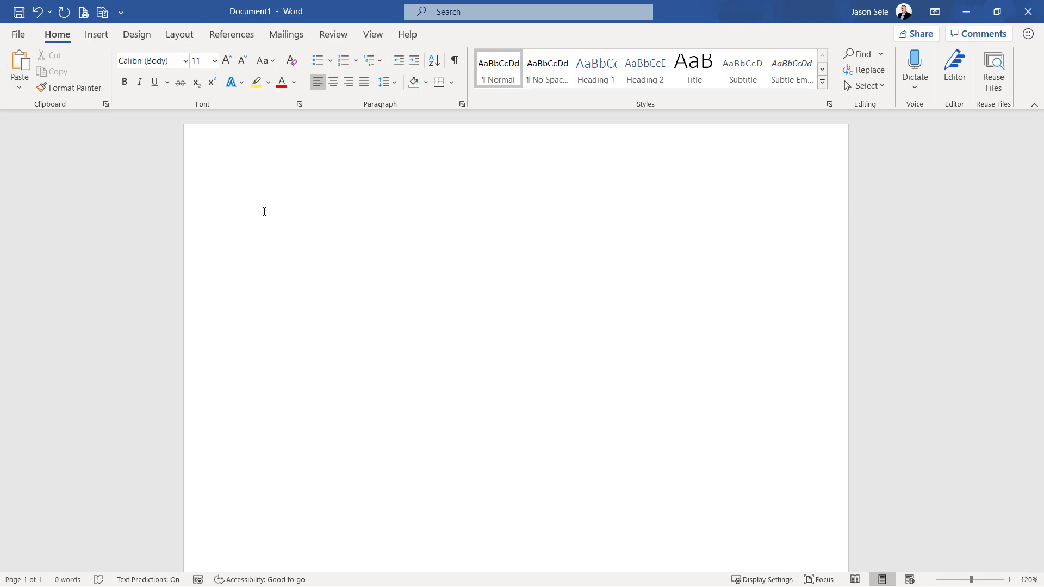
# Add the Calculate command from All Commands to the Quick Access Toolbar for all documents
pyautogui.click(122, 12)
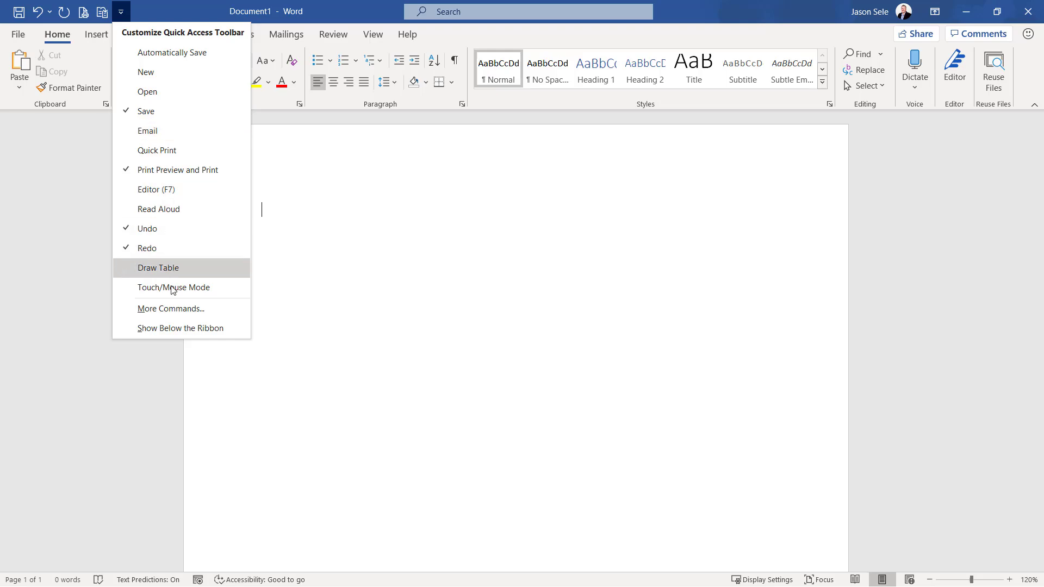
pyautogui.click(172, 309)
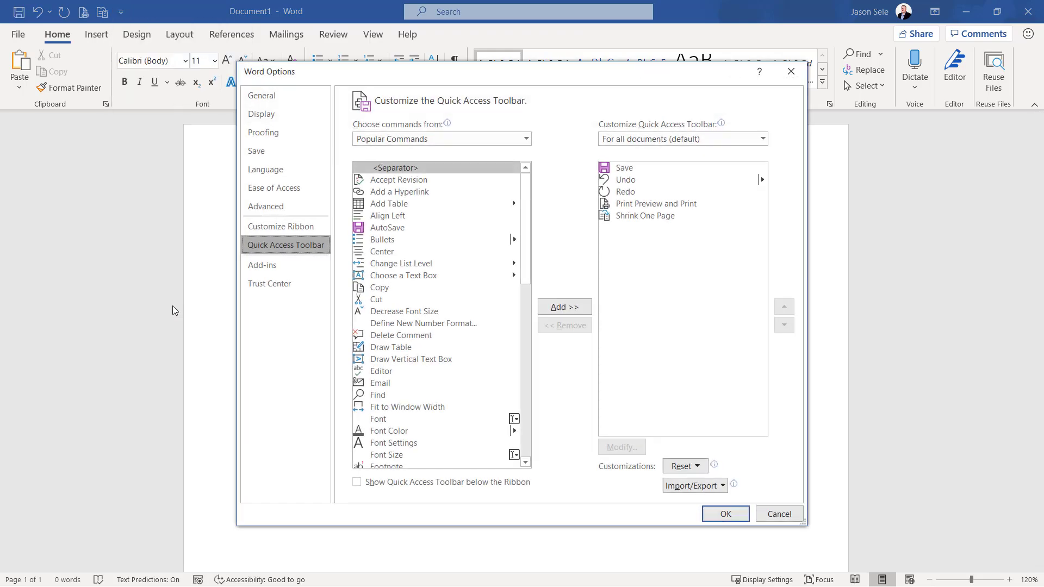
pyautogui.click(412, 141)
pyautogui.click(398, 176)
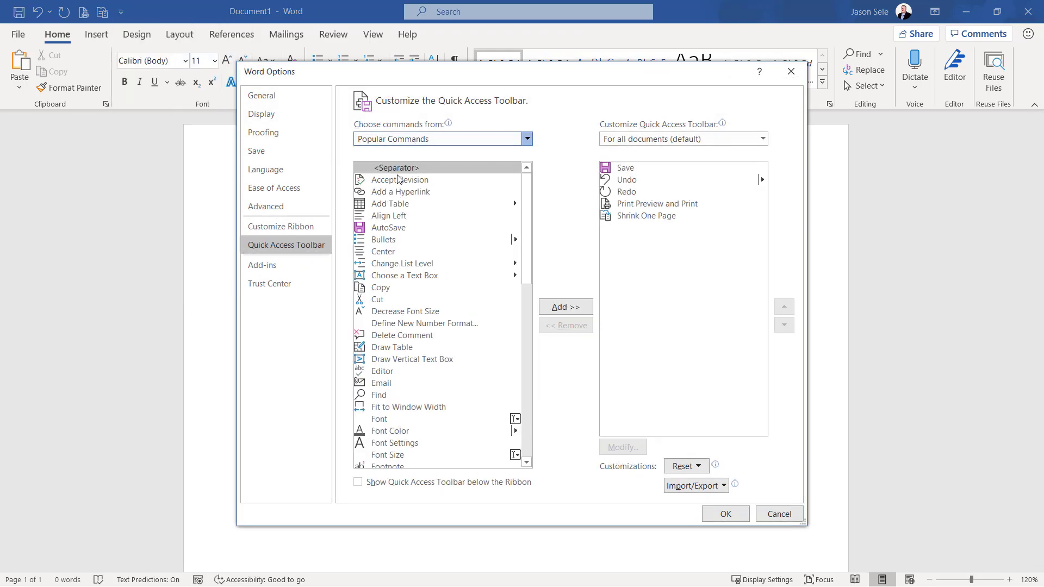
pyautogui.moveTo(525, 181); pyautogui.dragTo(526, 218)
pyautogui.click(405, 195)
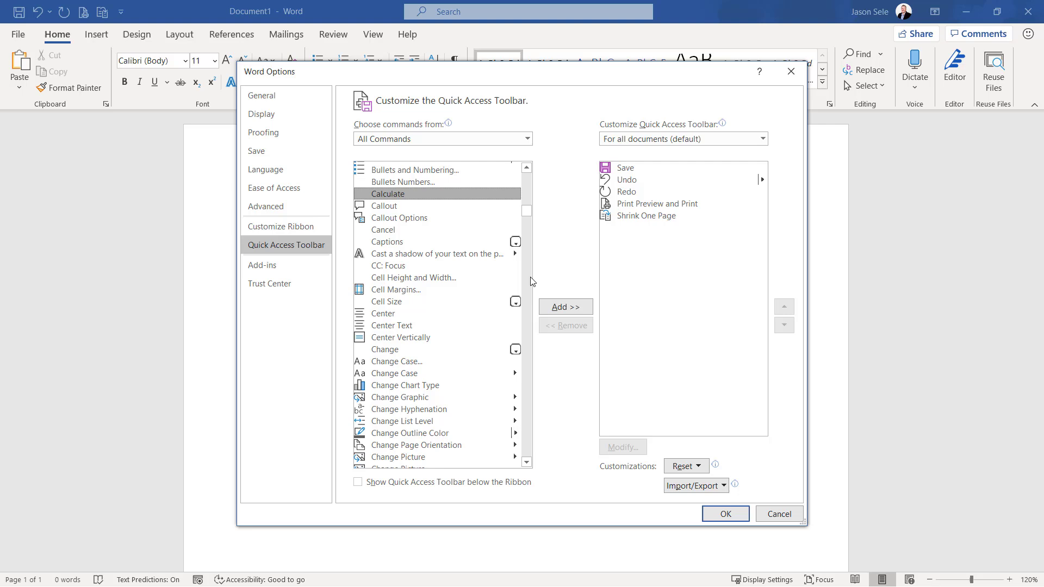
pyautogui.click(560, 308)
pyautogui.click(729, 514)
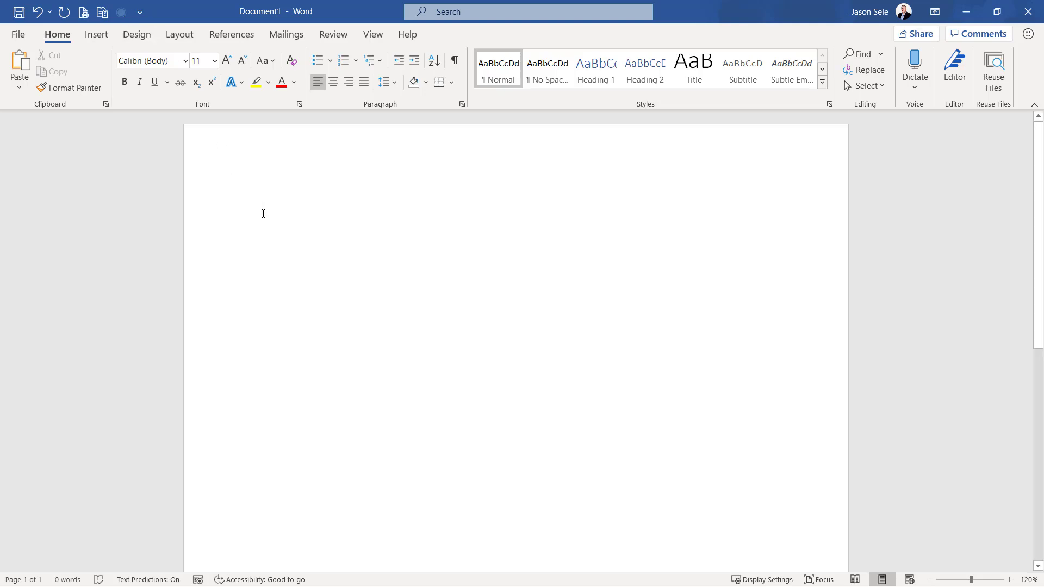
# Enter the expression 5*6-3^2 in the blank Document1 and run the Calculate command on it
pyautogui.write('5*6-3^2')
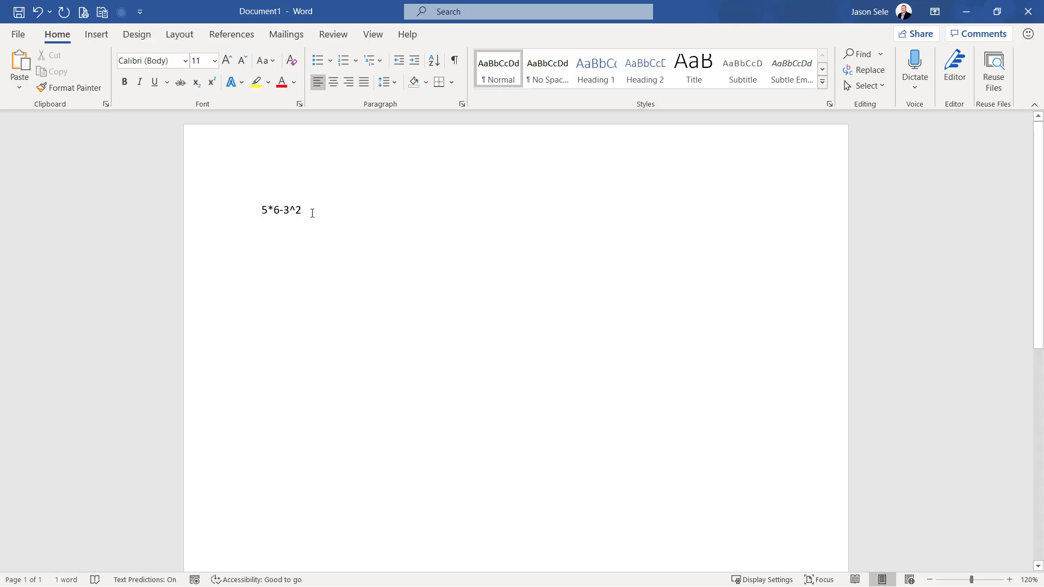
pyautogui.moveTo(307, 209); pyautogui.dragTo(261, 209)
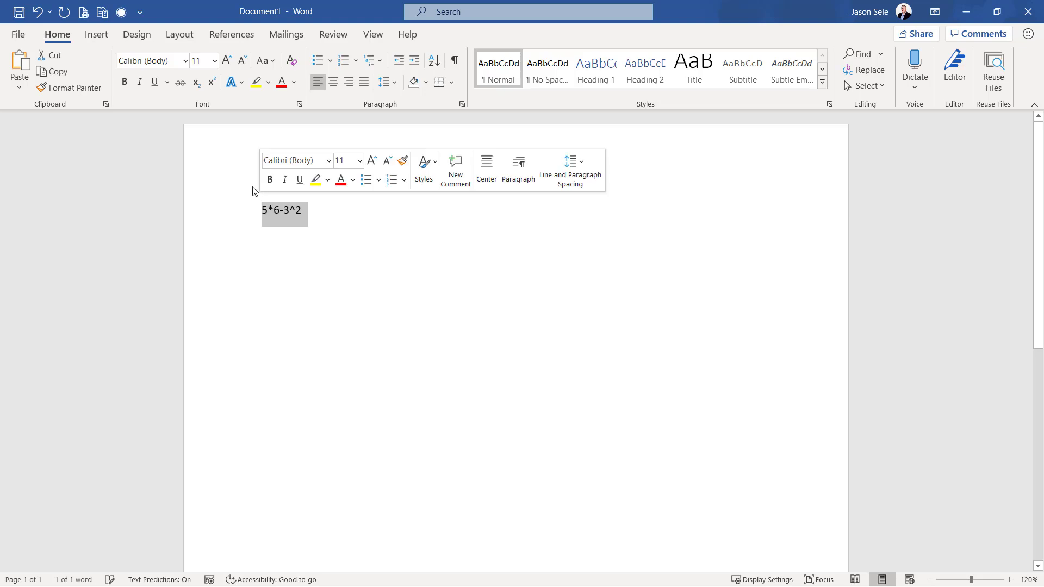
pyautogui.click(121, 12)
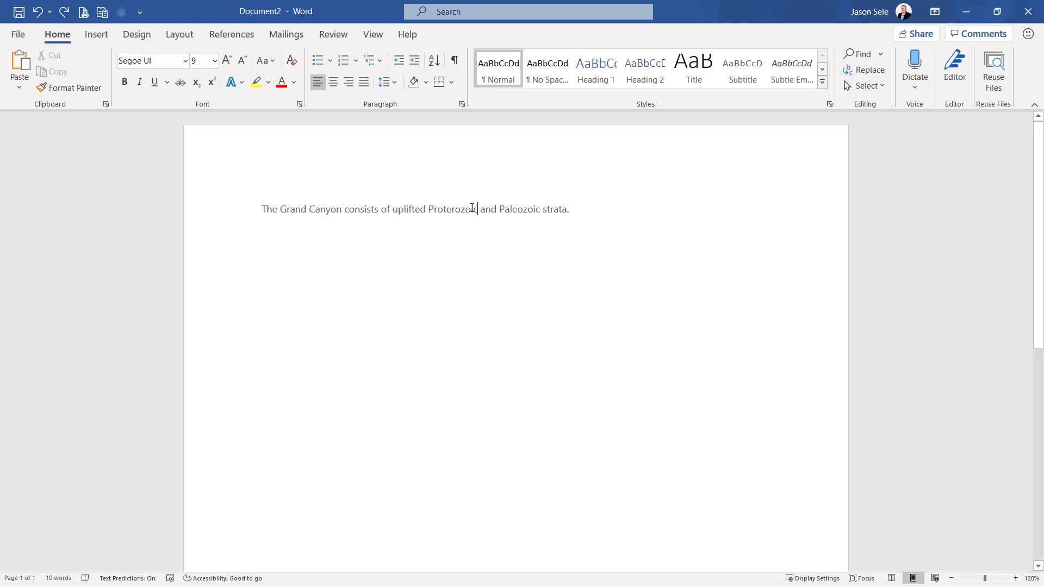
pyautogui.moveTo(472, 208); pyautogui.dragTo(430, 207)
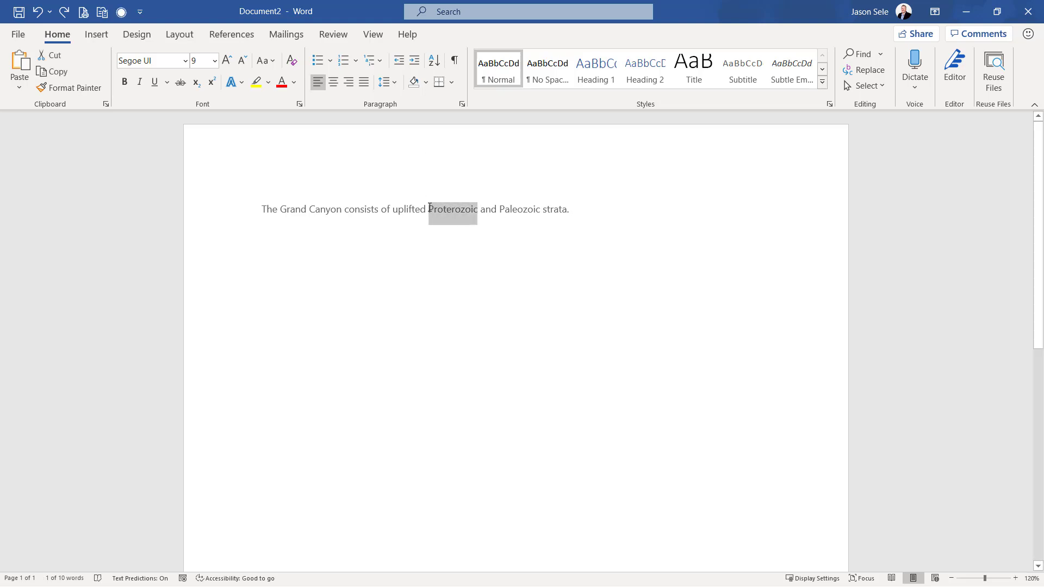
pyautogui.hotkey('ctrl', 'k')
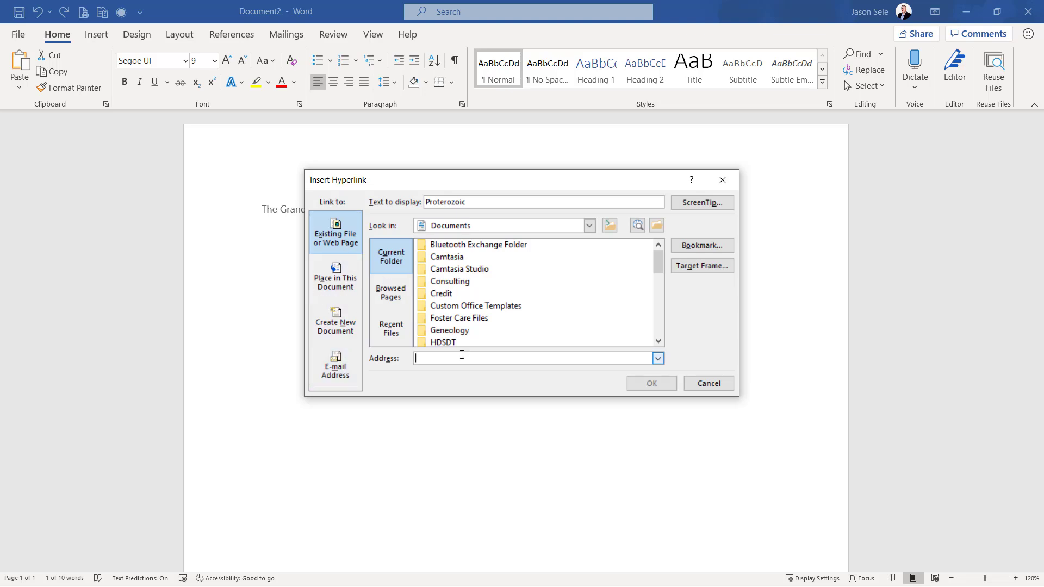
pyautogui.write('https://en.wikipedia.org/wiki/Proterozoic')
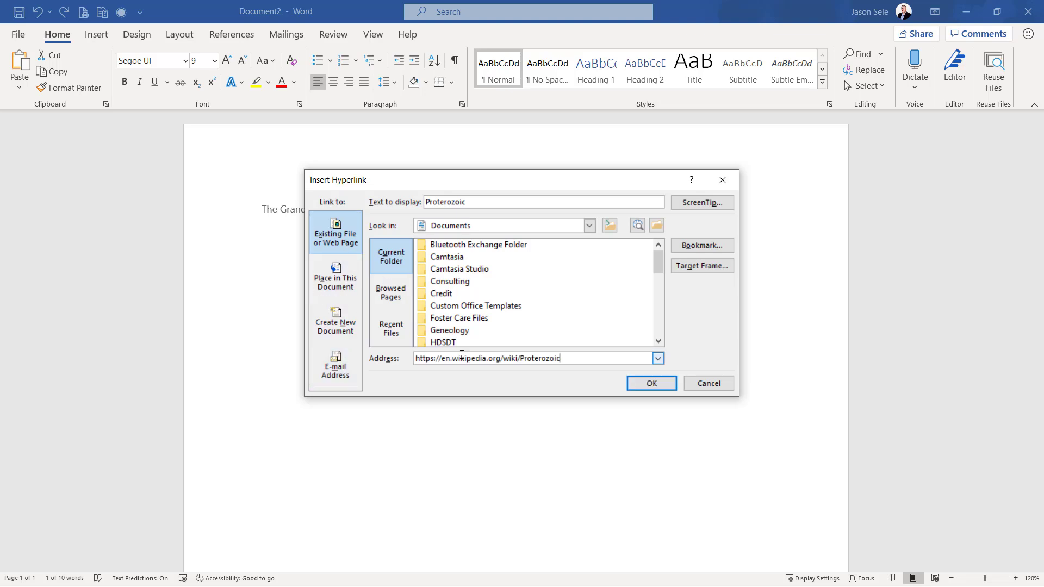
pyautogui.click(653, 385)
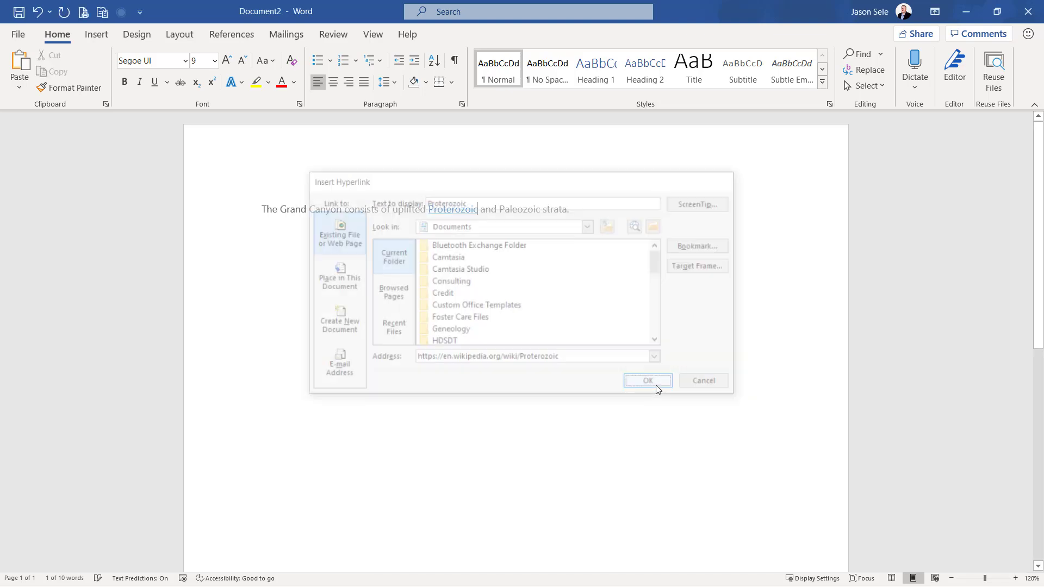
# Follow the Proterozoic hyperlink to check its Wikipedia page, and close the browser to return to Word
pyautogui.moveTo(453, 217)
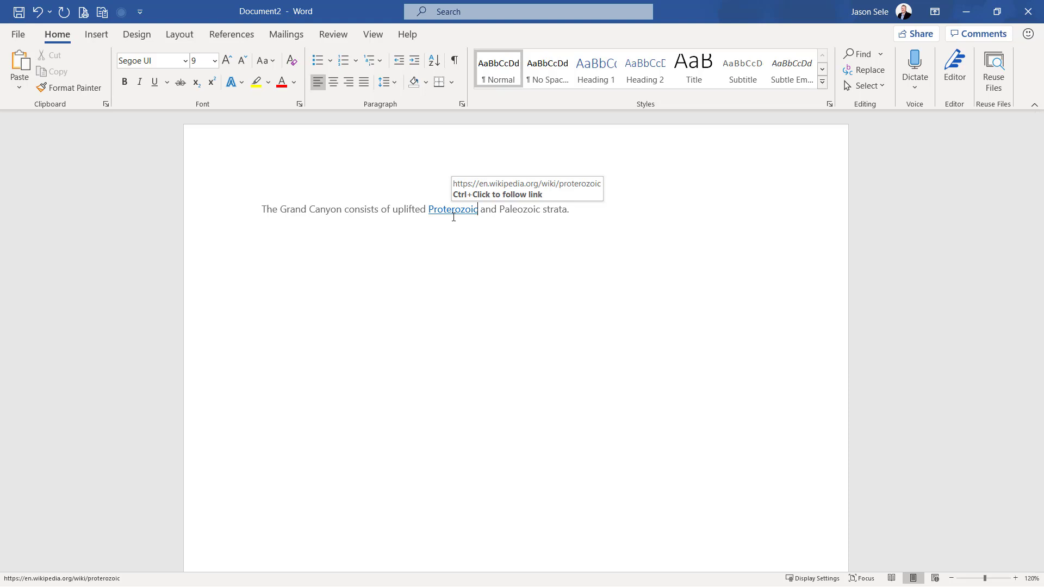
pyautogui.keyDown('ctrl'); pyautogui.click(453, 217); pyautogui.keyUp('ctrl')
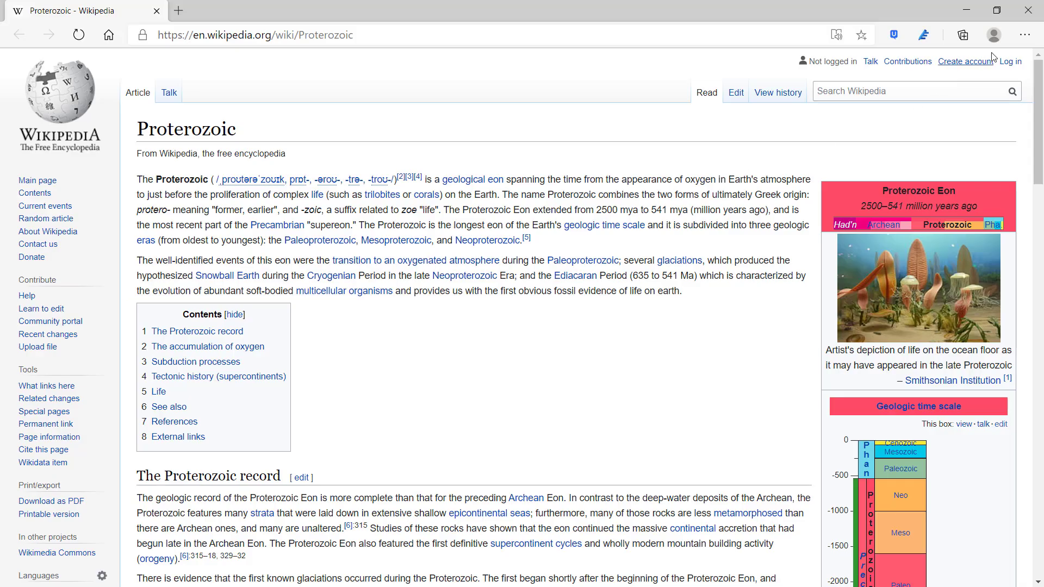
pyautogui.click(1028, 11)
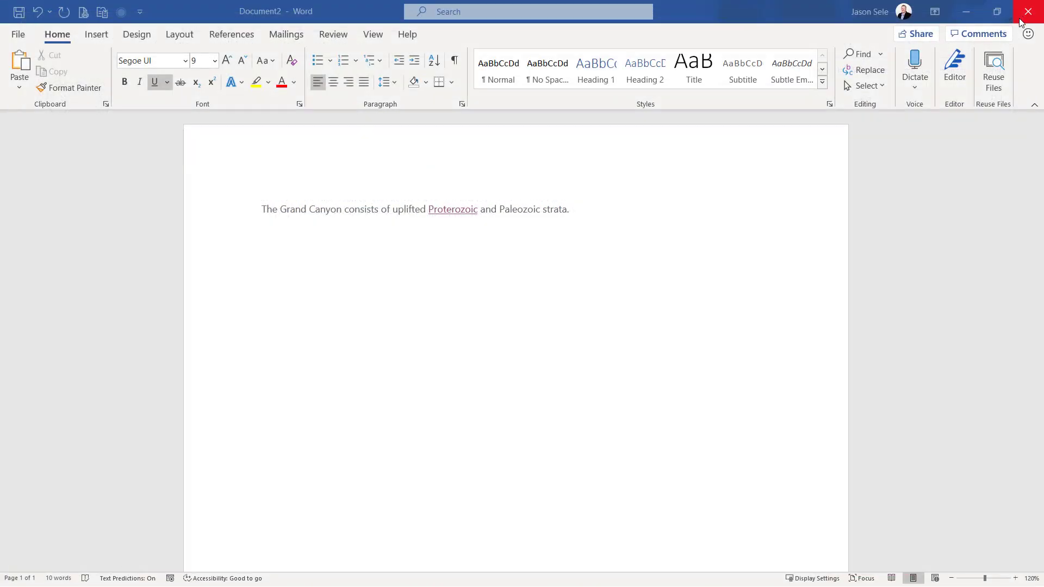
# Edit the Proterozoic hyperlink, adding the word "strata" to its display text
pyautogui.rightClick(456, 210)
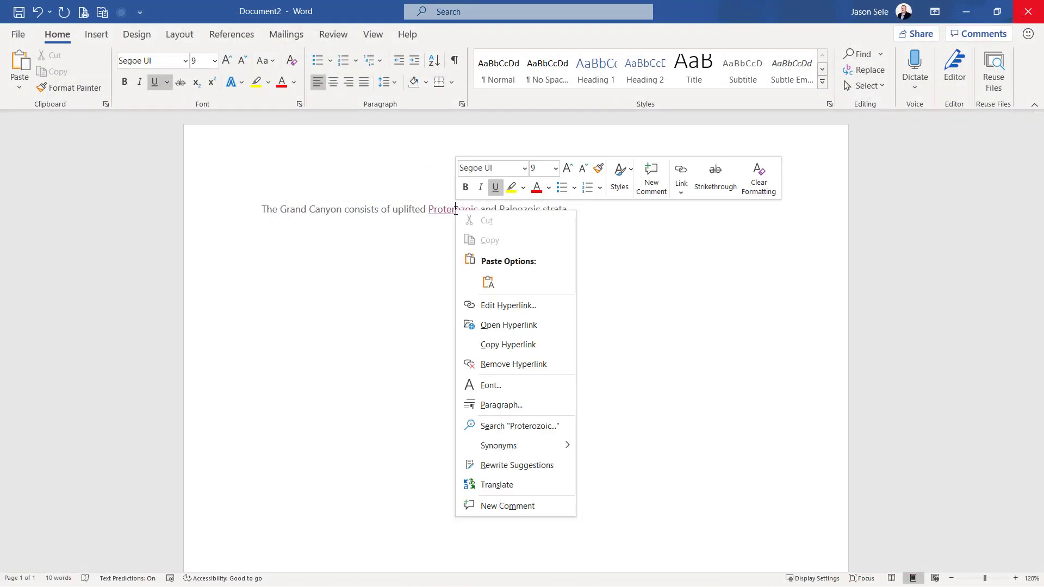
pyautogui.click(480, 305)
pyautogui.click(476, 200)
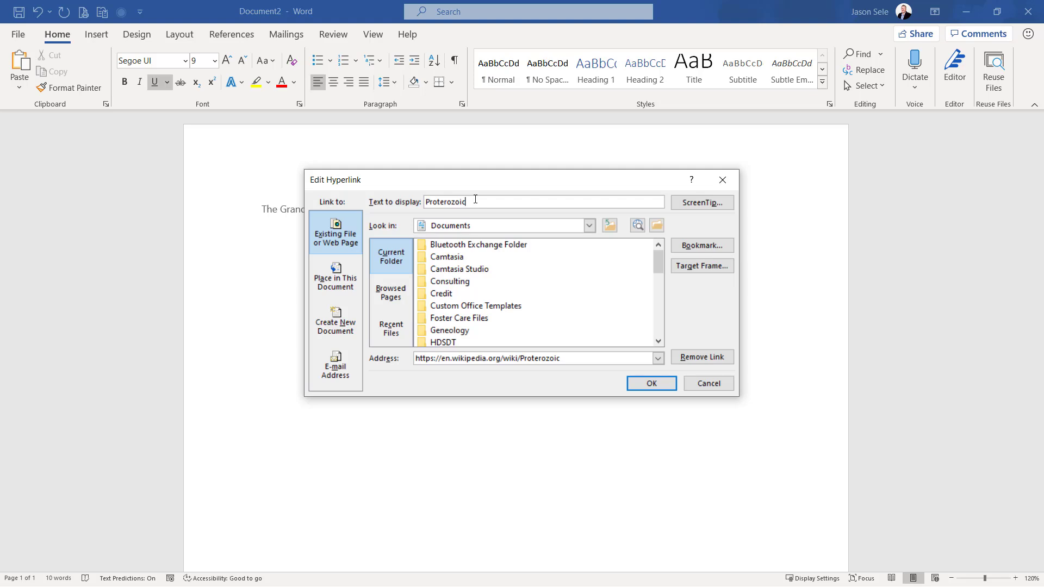
pyautogui.write('strata')
pyautogui.click(641, 387)
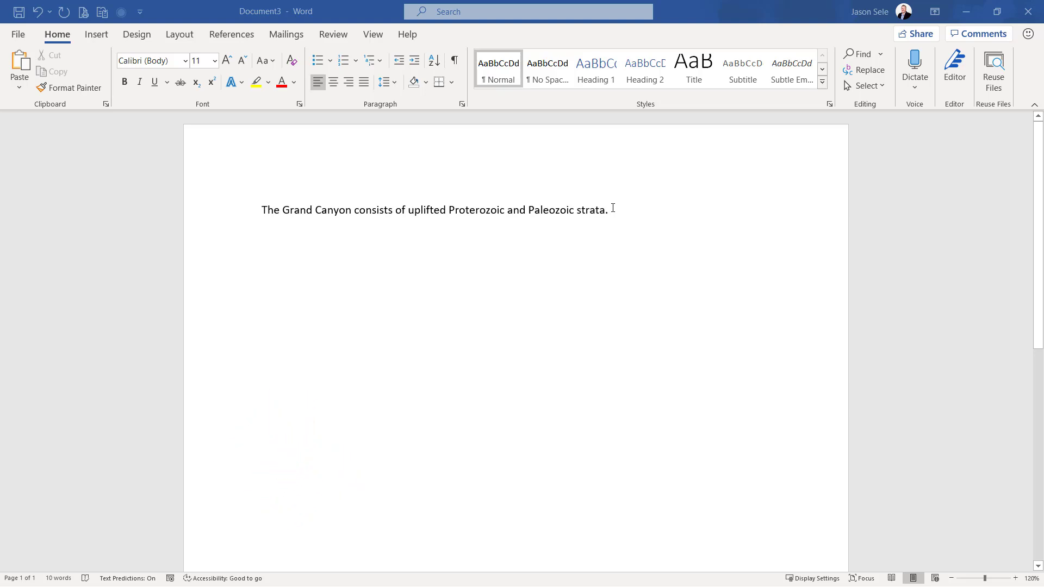
# Look up the word "Proterozoic" in the Grand Canyon sentence using Word's built-in Search
pyautogui.click(451, 211)
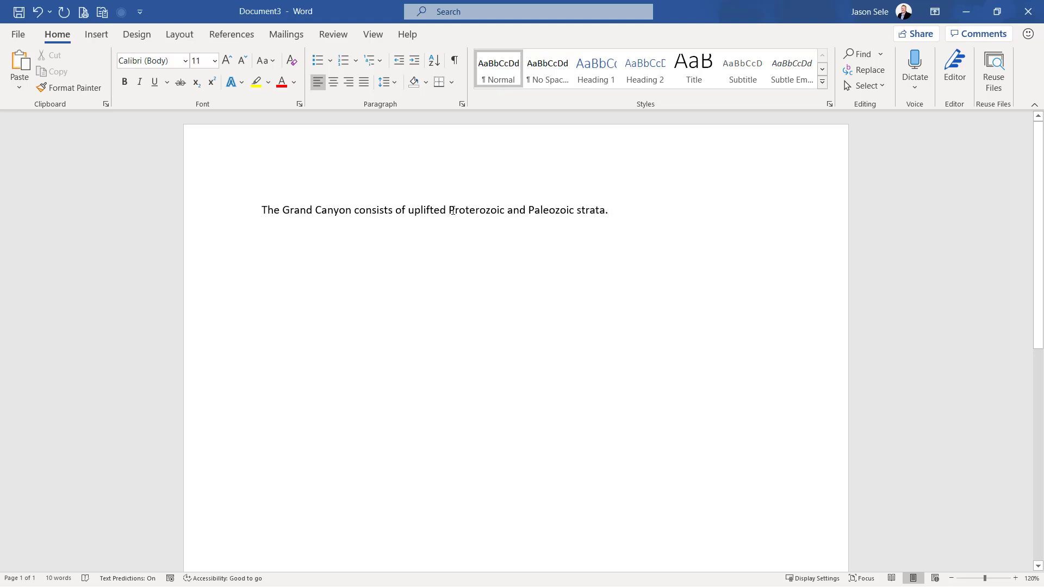
pyautogui.moveTo(451, 211); pyautogui.dragTo(506, 213)
pyautogui.rightClick(483, 216)
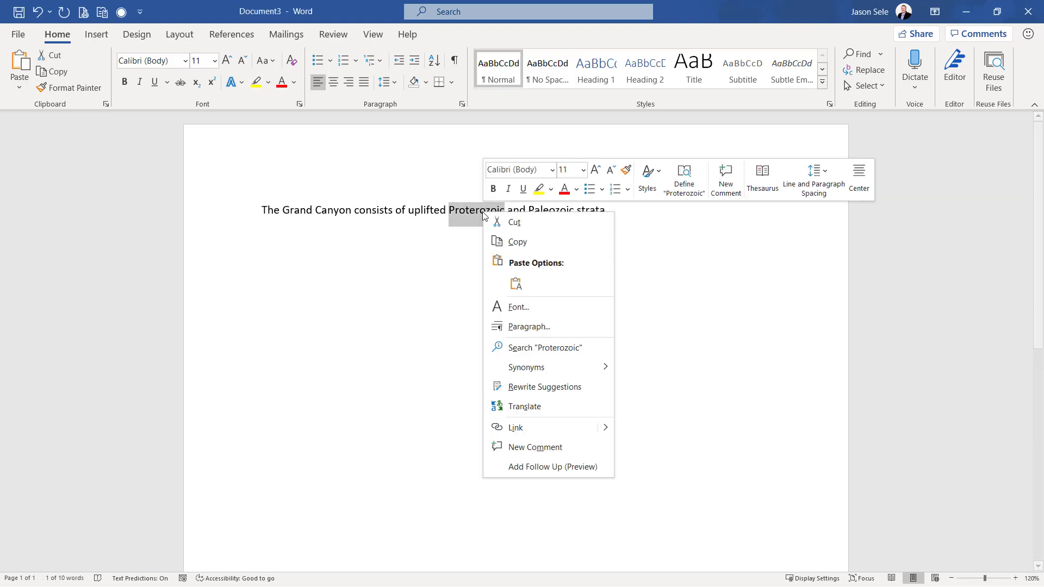
pyautogui.click(537, 349)
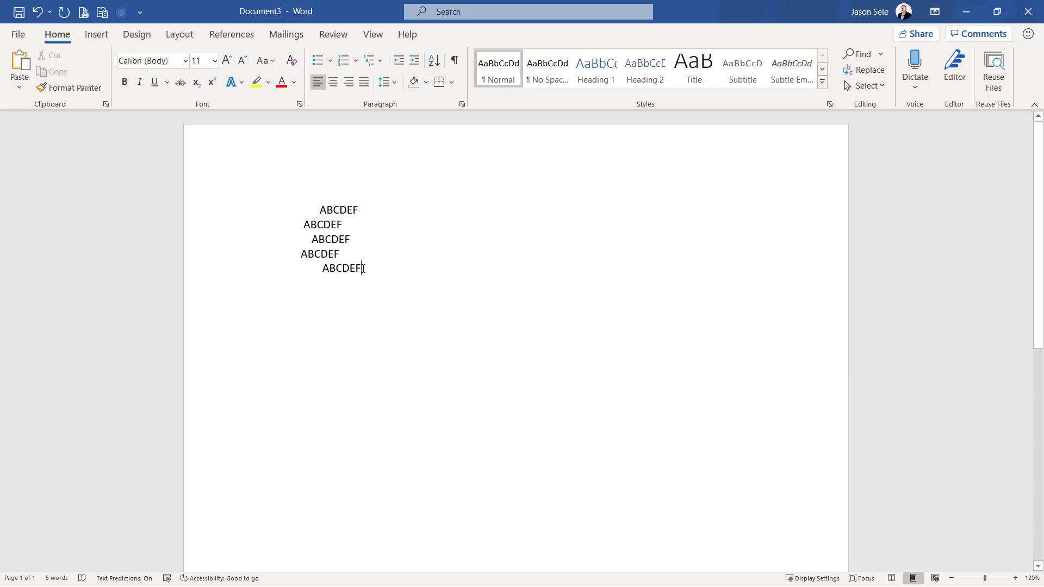
# Align the five unevenly indented ABCDEF lines by applying bullets to them and removing the bullets again
pyautogui.moveTo(363, 269); pyautogui.dragTo(292, 211)
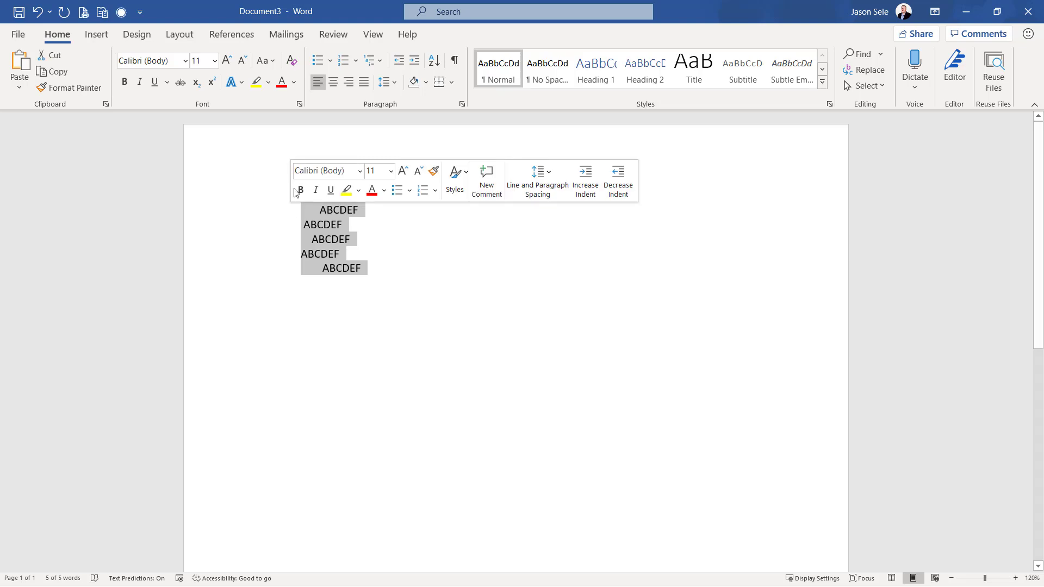
pyautogui.click(319, 61)
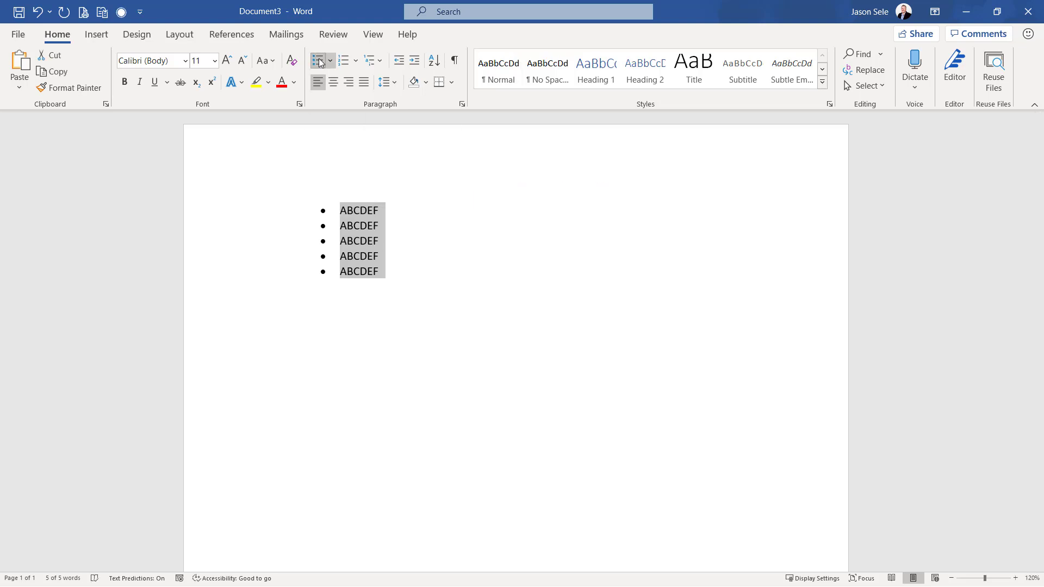
pyautogui.click(320, 61)
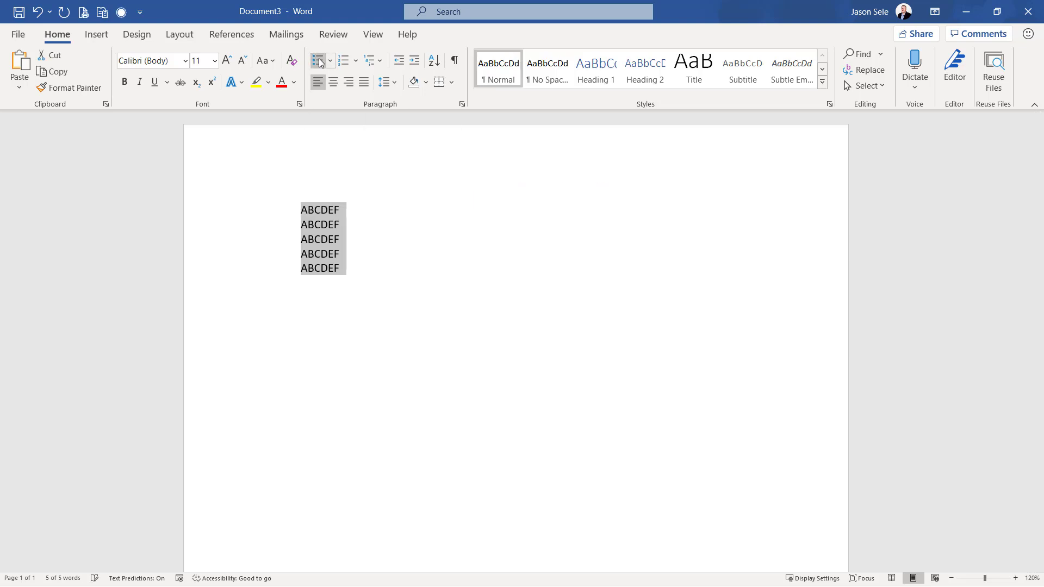
pyautogui.click(357, 239)
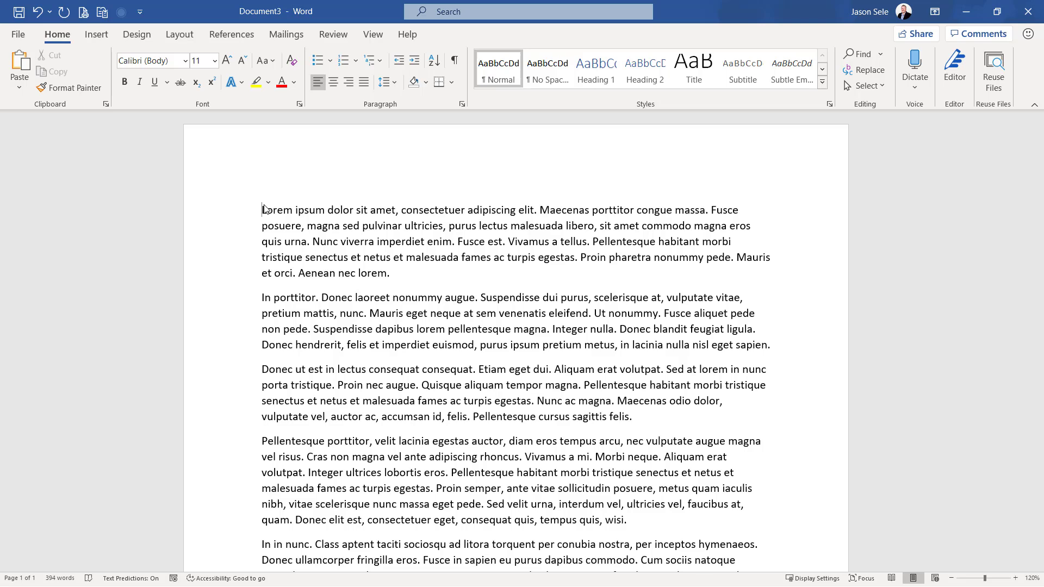
# Review the Change File Type formats among the export options, and return to the Create PDF/XPS Document option
pyautogui.click(18, 33)
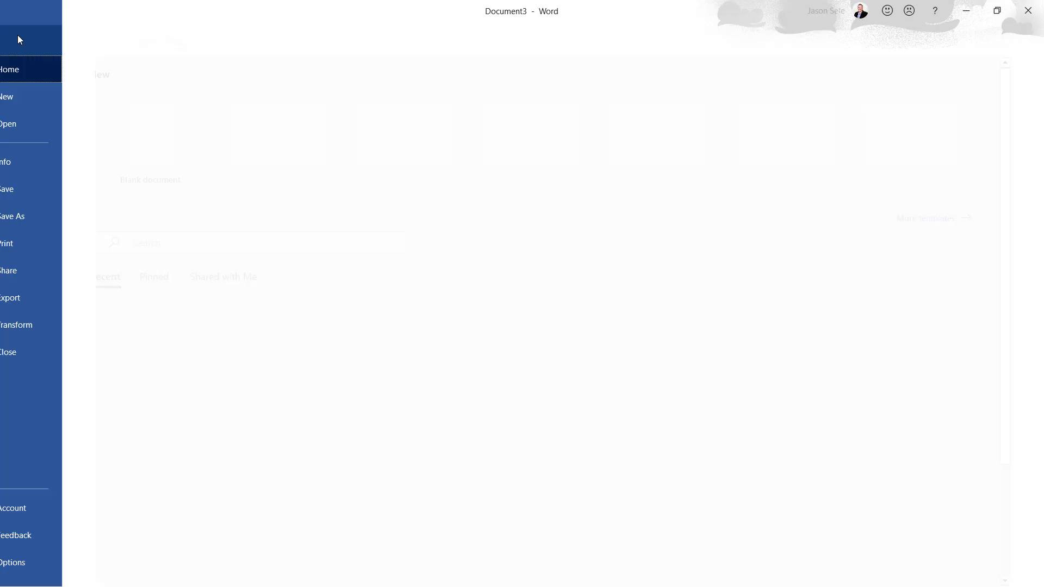
pyautogui.click(65, 297)
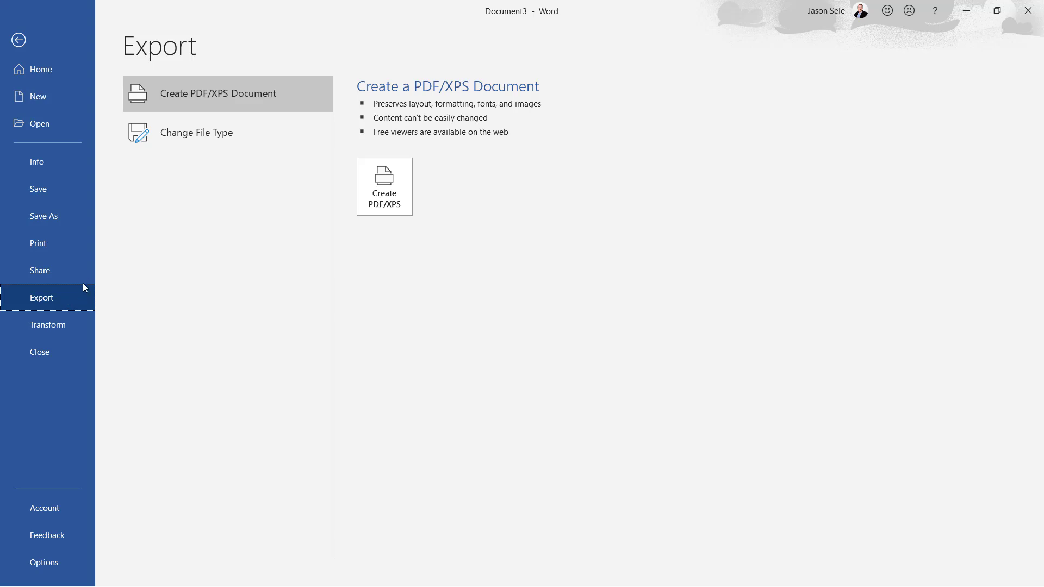
pyautogui.click(202, 142)
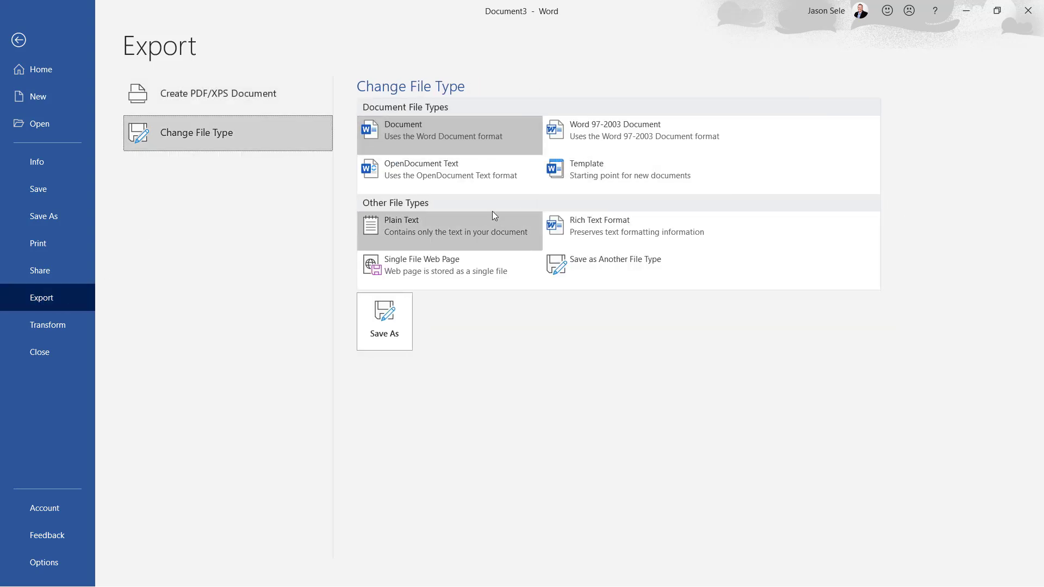
pyautogui.click(197, 101)
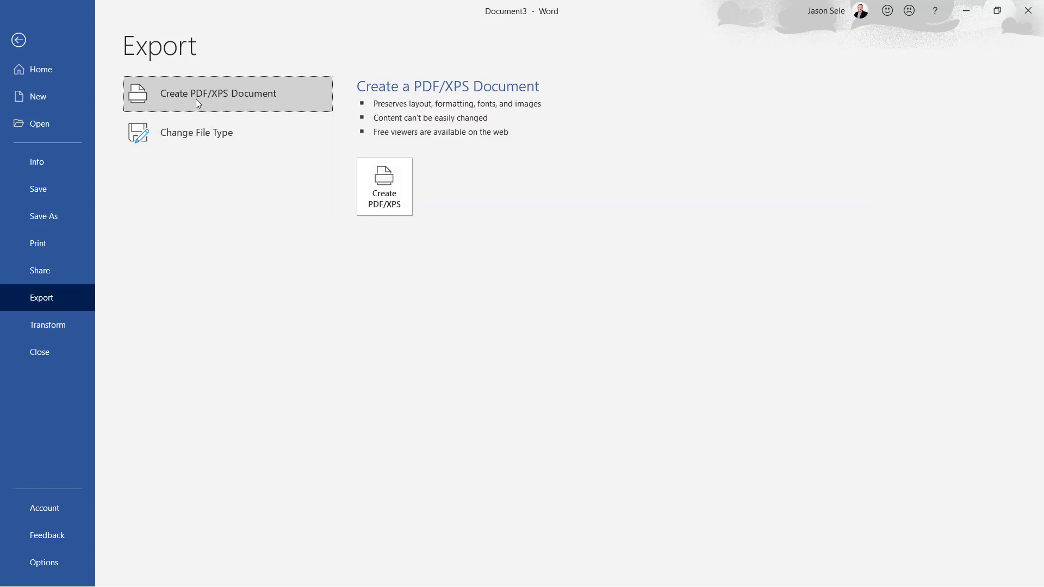
# Publish the lorem ipsum document as a PDF named Test on the Desktop, viewing the PDF options without changing them
pyautogui.click(391, 195)
pyautogui.write('Te')
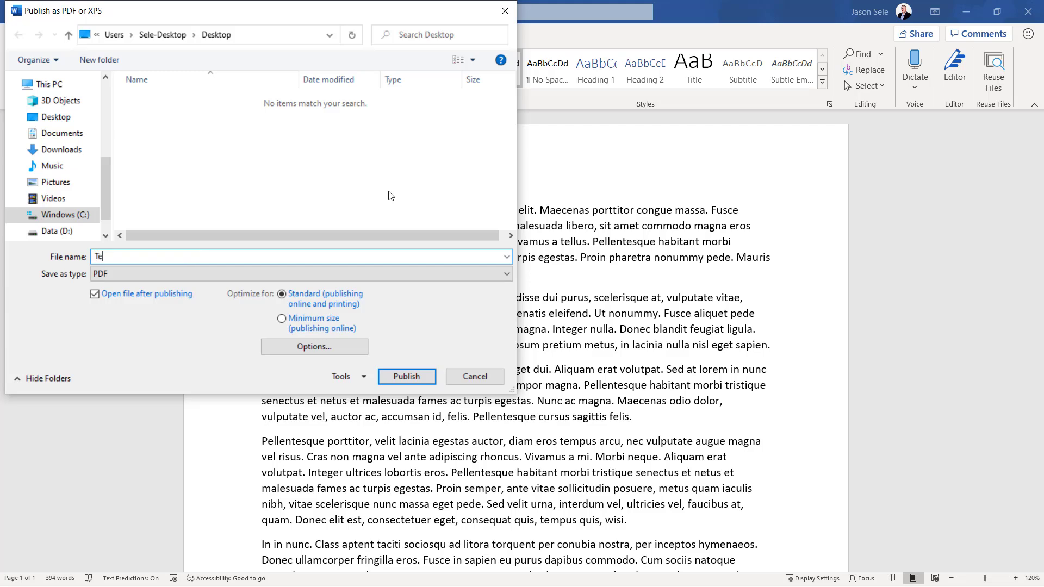
pyautogui.write('st')
pyautogui.click(79, 116)
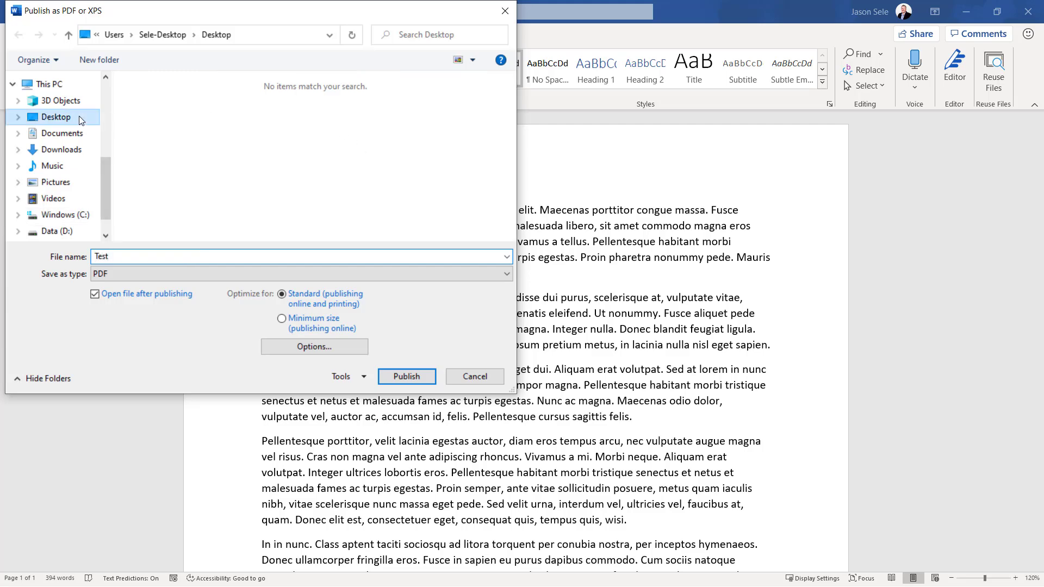
pyautogui.click(325, 344)
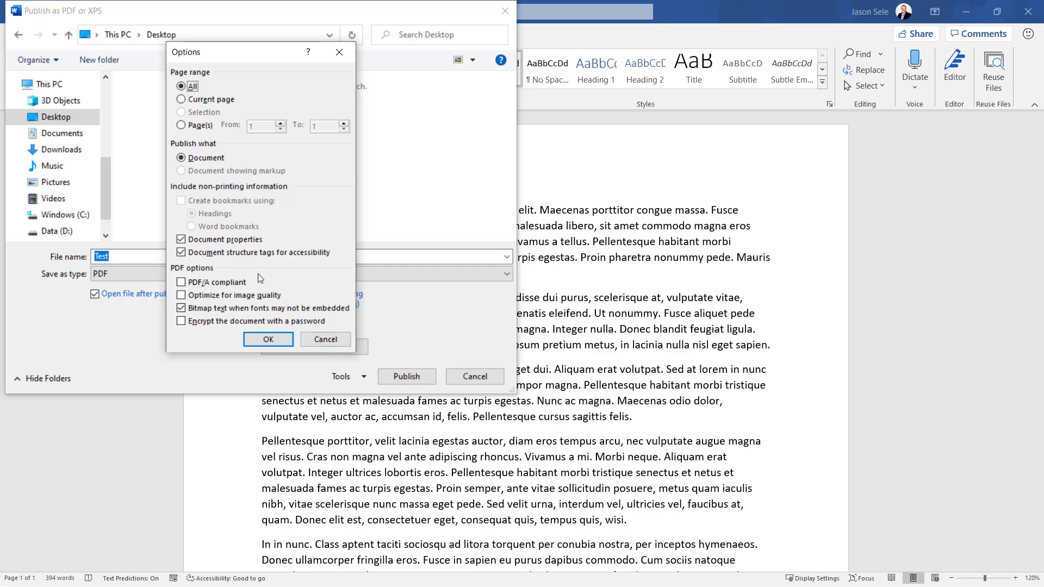
pyautogui.click(325, 342)
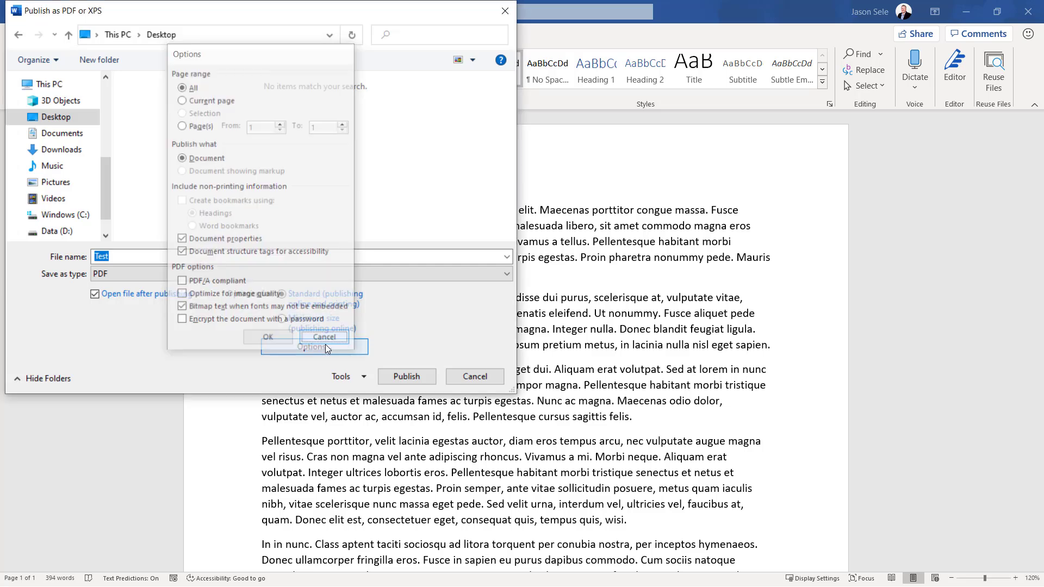
pyautogui.click(418, 381)
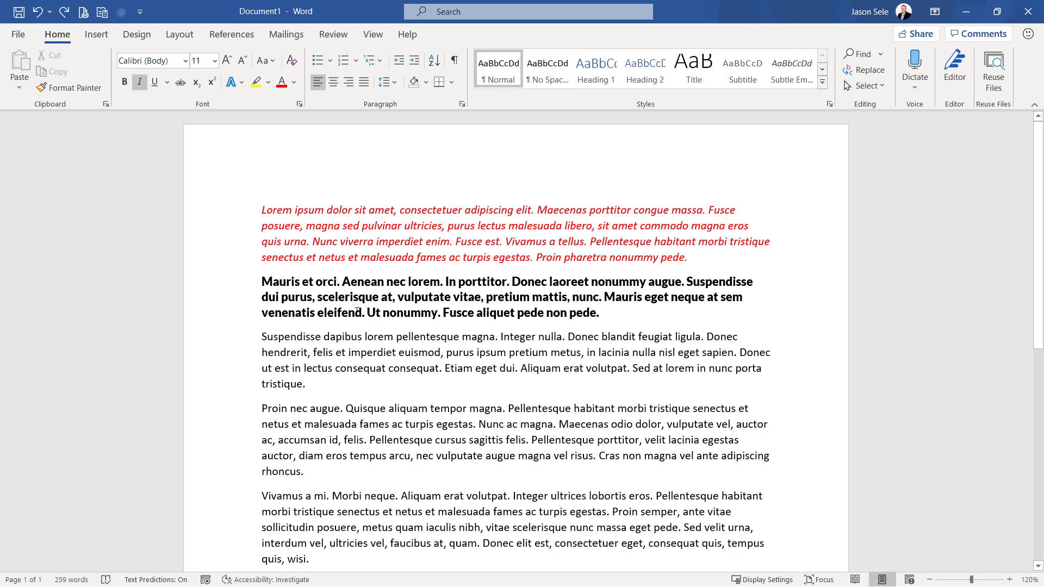
# Copy the red italic formatting of the first paragraph onto the "Suspendisse dapibus" paragraph with Format Painter
pyautogui.click(70, 88)
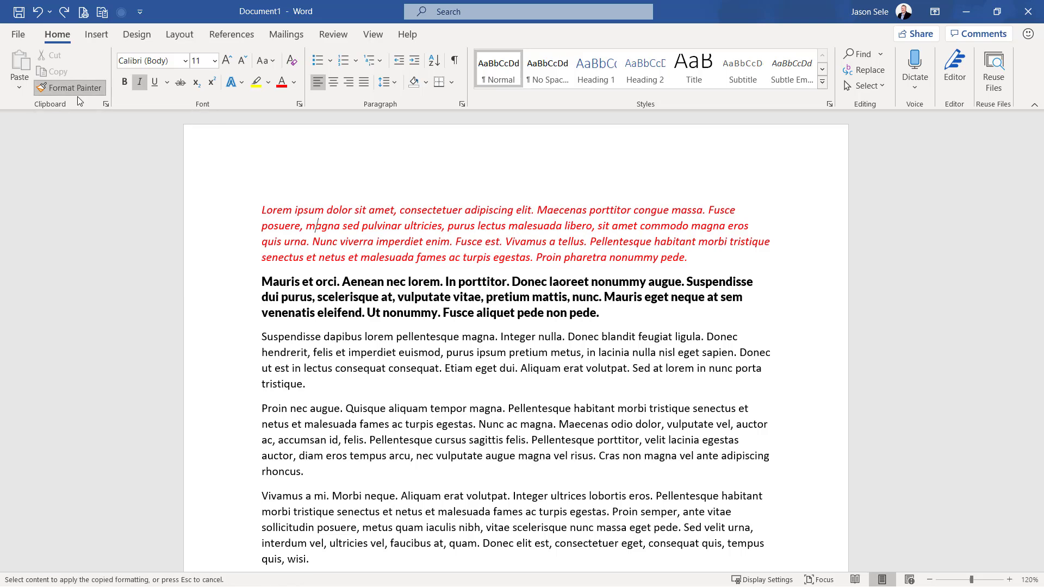
pyautogui.moveTo(259, 337)
pyautogui.mouseDown()
pyautogui.moveTo(305, 354)
pyautogui.moveTo(328, 384)
pyautogui.mouseUp()
pyautogui.click(419, 408)
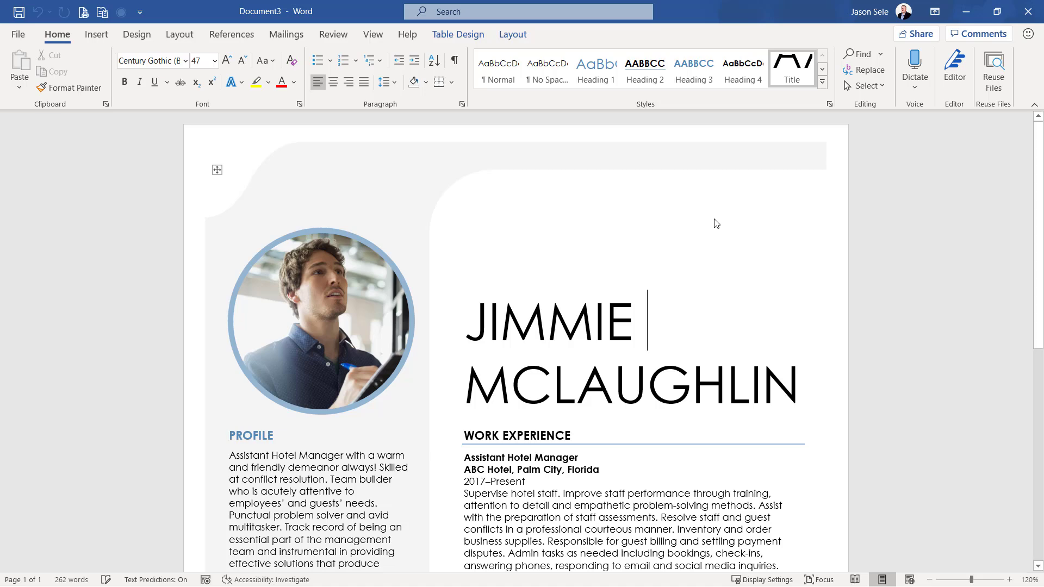
# Open Resume Assistant for the resume document and inspect its role and industry fields
pyautogui.click(333, 35)
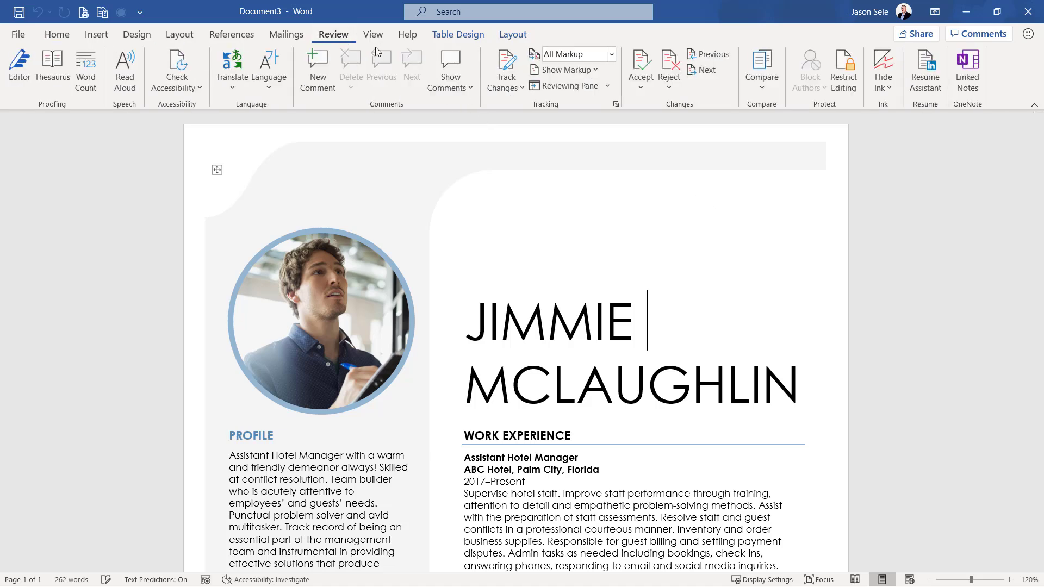
pyautogui.click(919, 81)
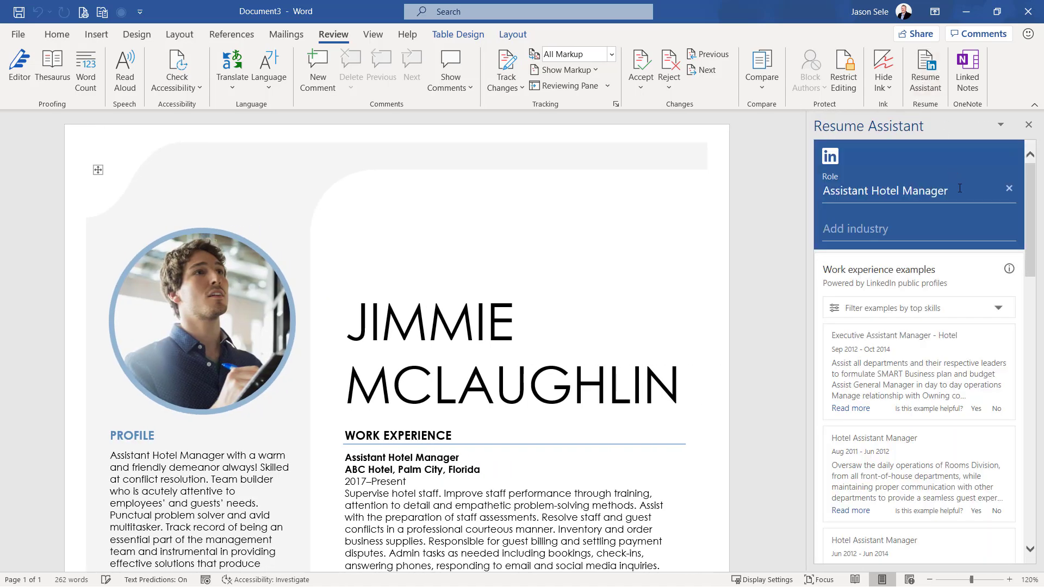
pyautogui.click(960, 189)
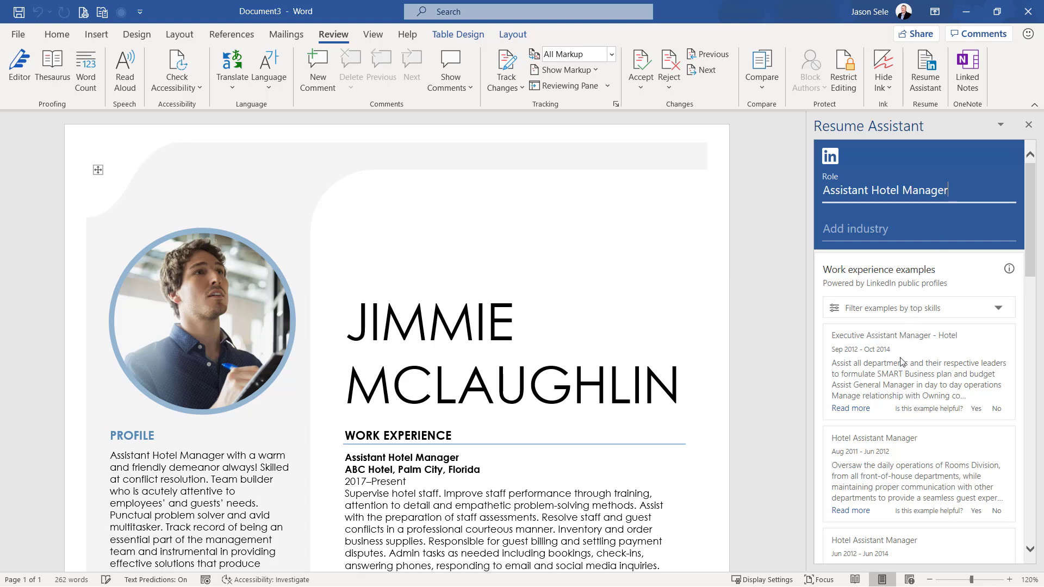
pyautogui.click(850, 231)
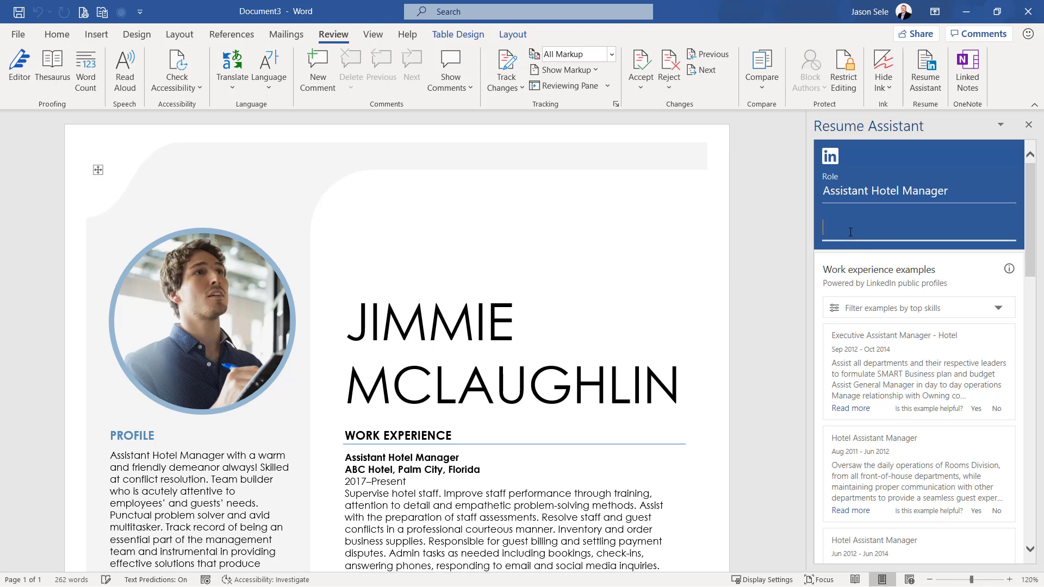
# Filter the work experience examples by Hotel Management, expand the first example, and review the top skills for the role
pyautogui.click(867, 309)
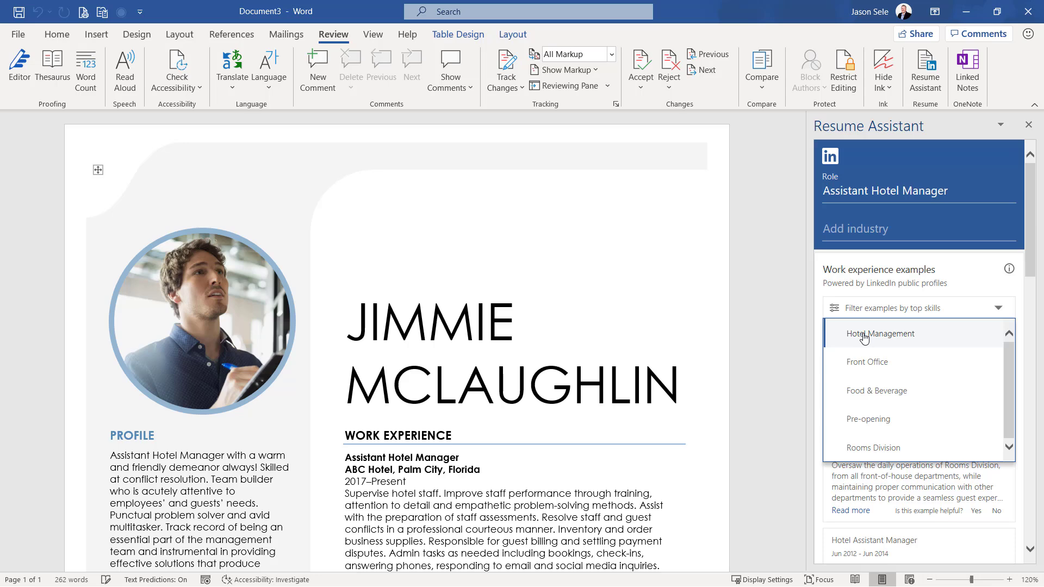
pyautogui.click(865, 336)
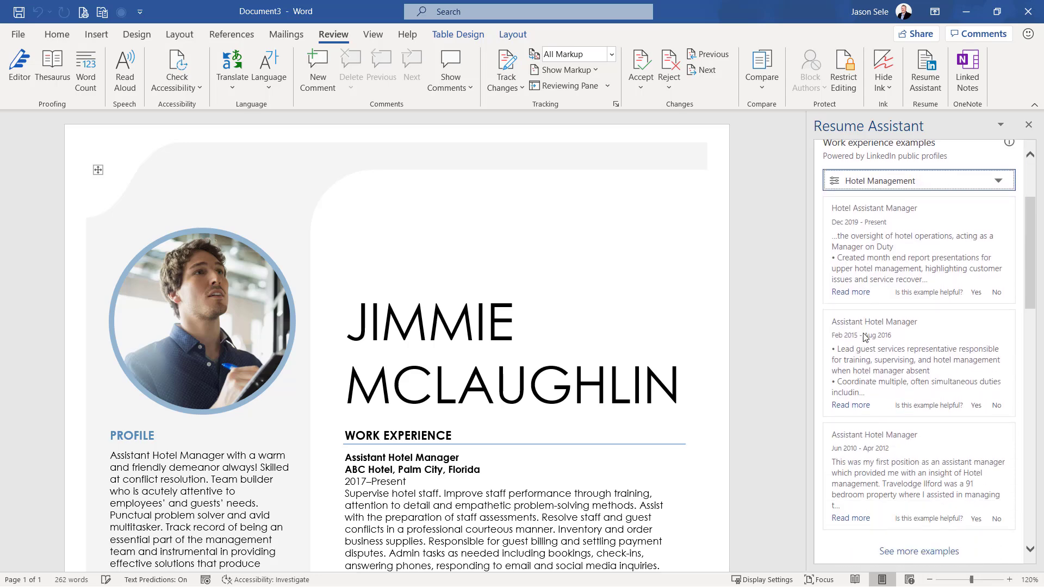
pyautogui.click(852, 294)
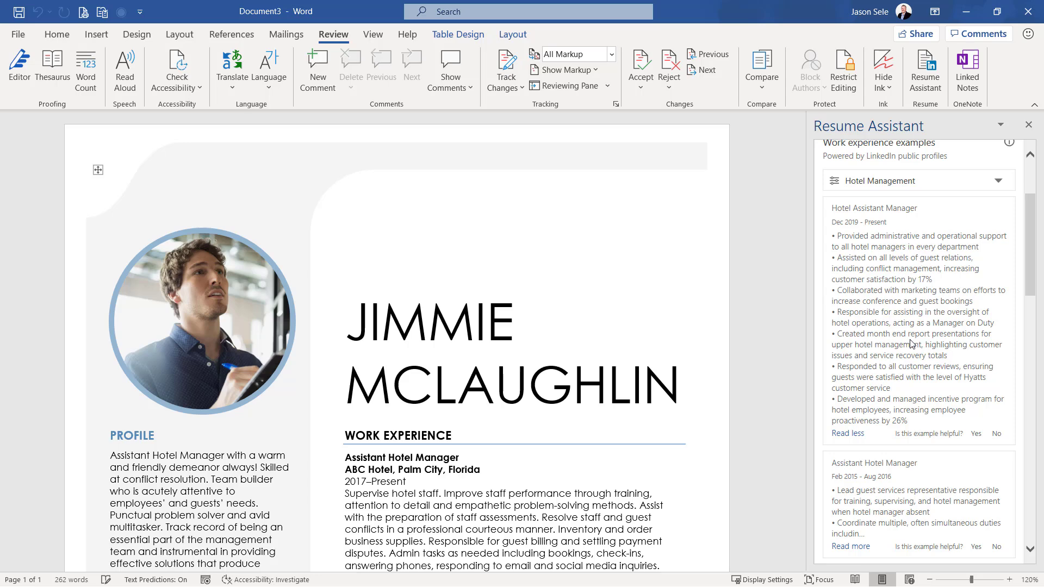
pyautogui.scroll(-10, 911, 343)
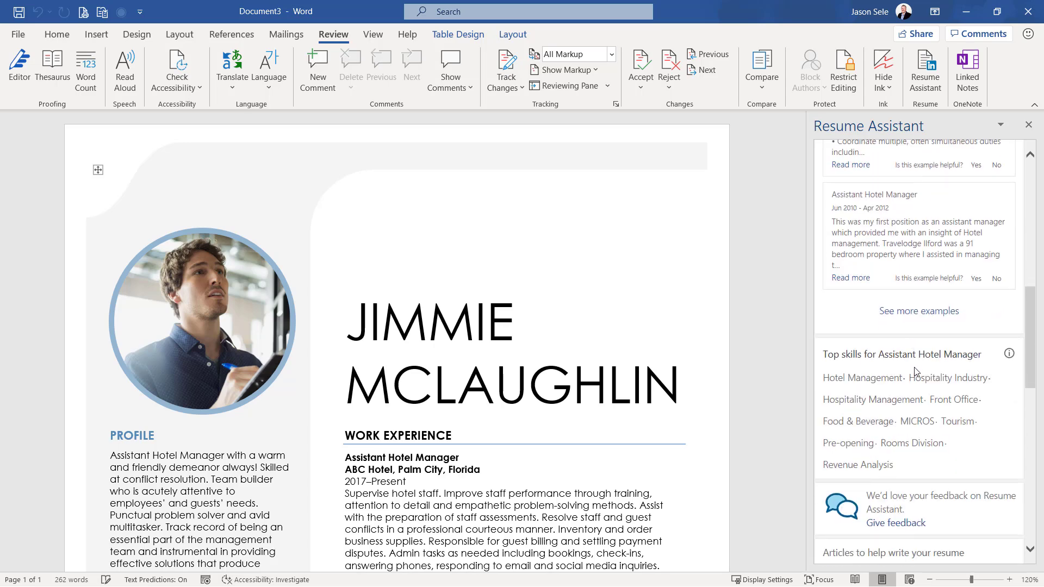
pyautogui.scroll(-5, 941, 370)
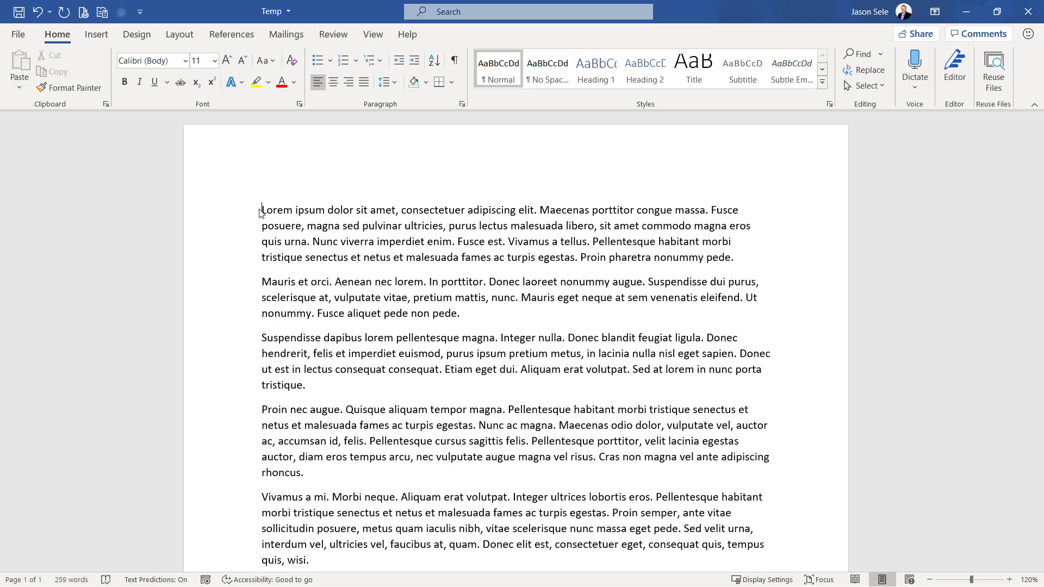
# Insert the built-in Blank footer into the Temp document
pyautogui.click(96, 34)
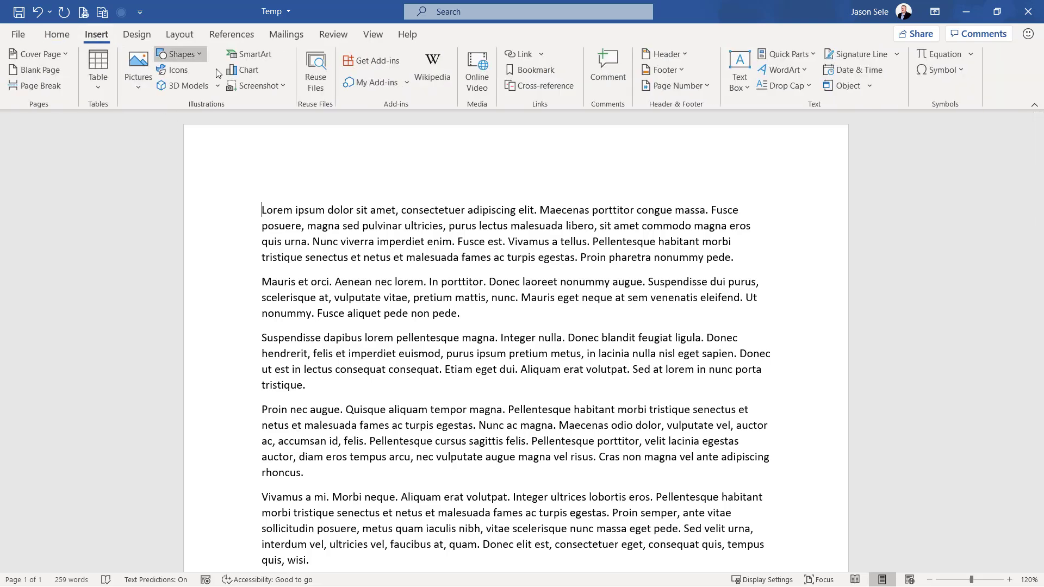
pyautogui.click(662, 71)
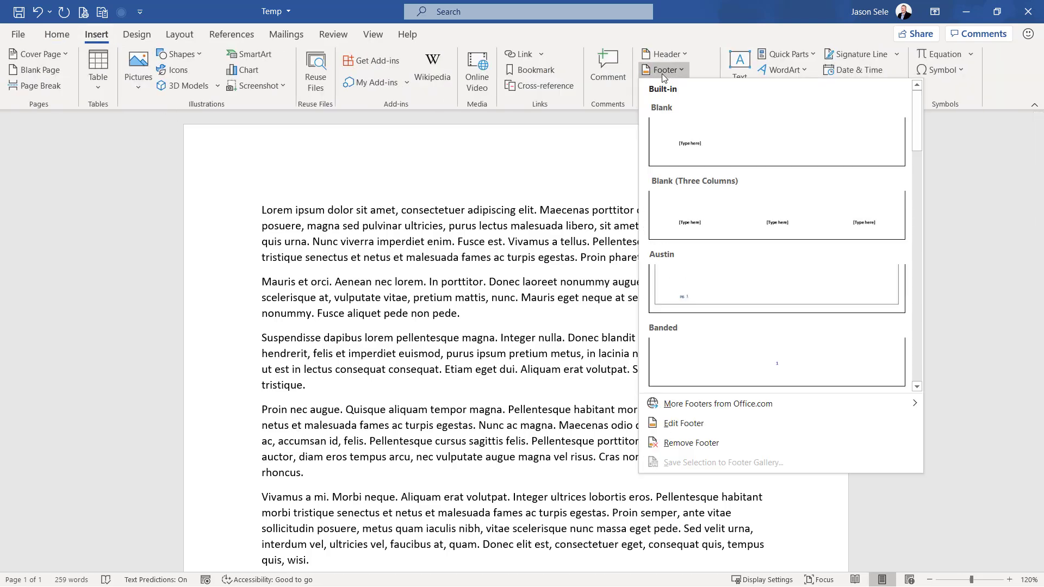
pyautogui.click(670, 131)
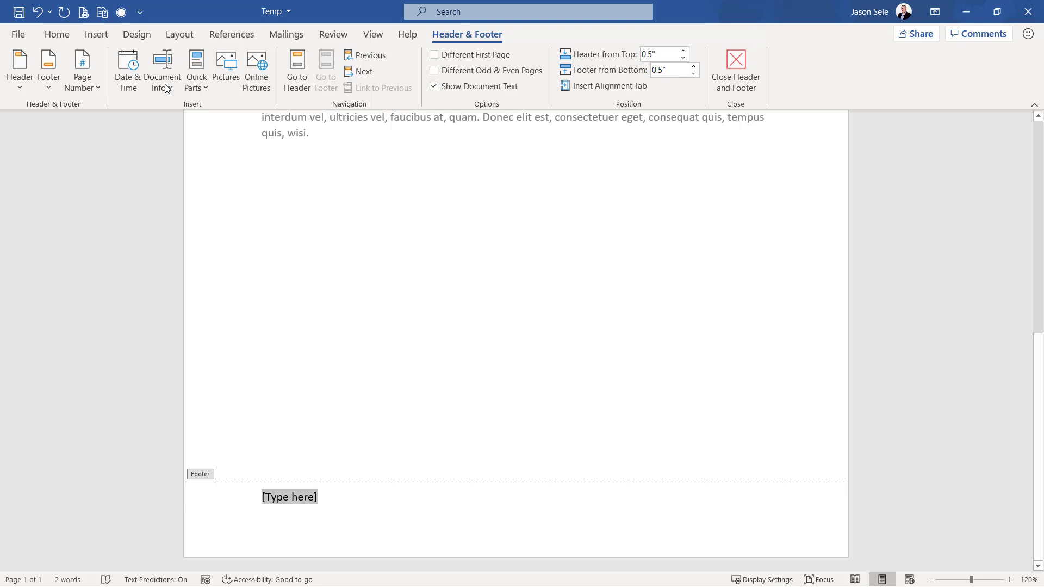
# Add the Insert File Path command from All Commands to the Quick Access Toolbar and insert the file path into the footer
pyautogui.click(141, 14)
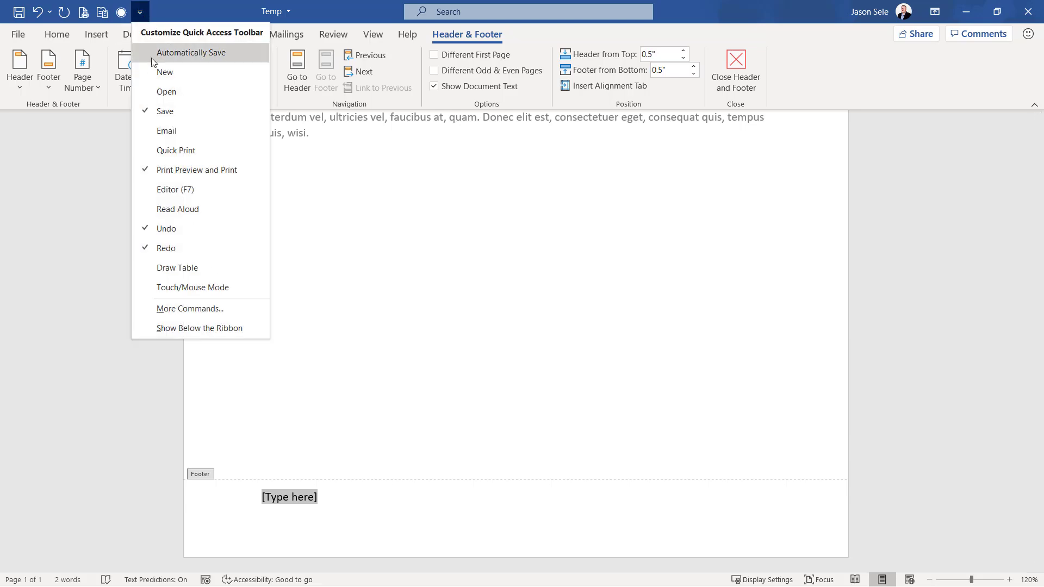
pyautogui.click(192, 309)
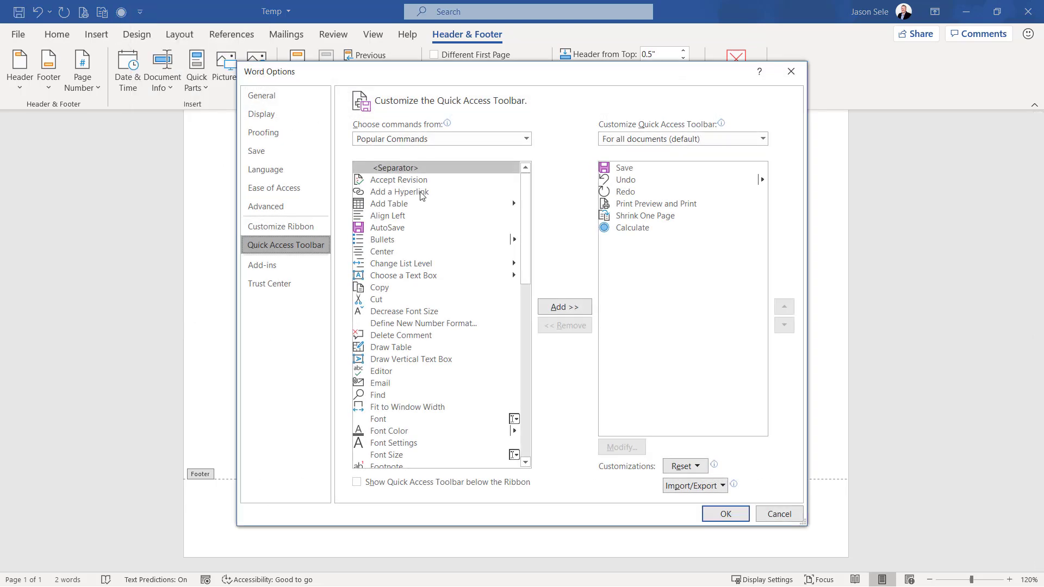
pyautogui.click(442, 140)
pyautogui.click(406, 180)
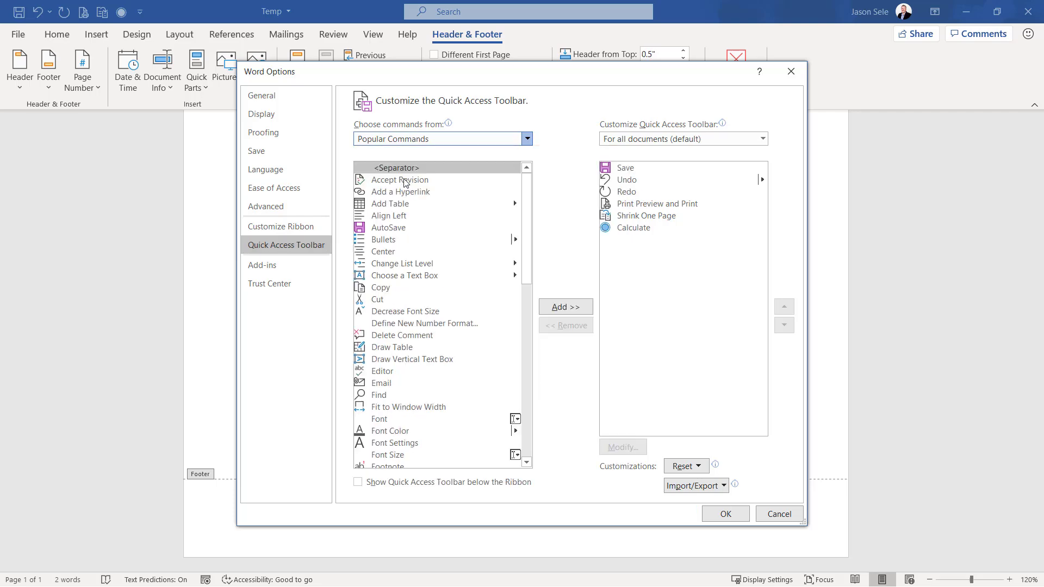
pyautogui.moveTo(526, 180); pyautogui.dragTo(522, 292)
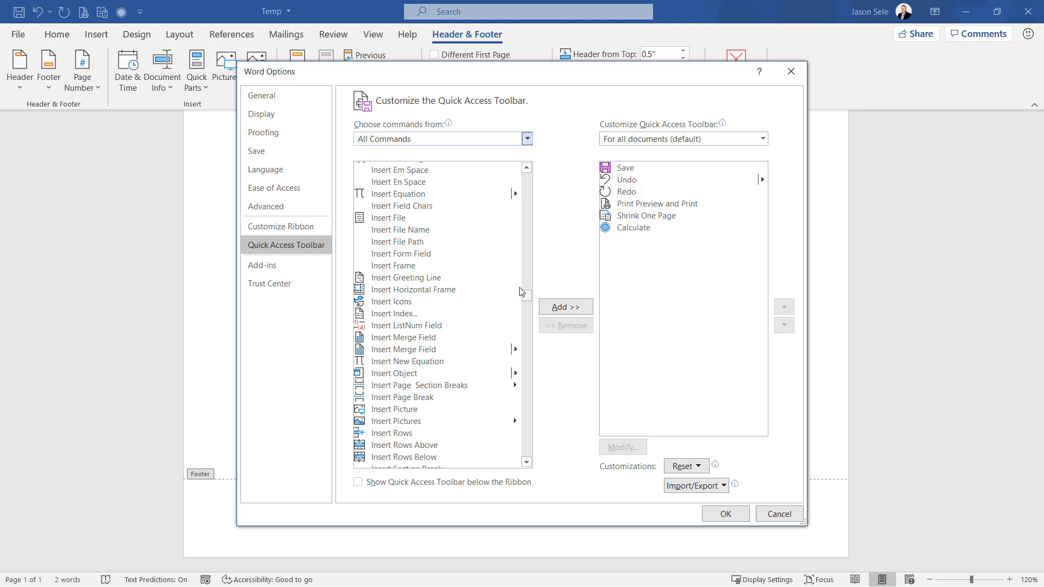
pyautogui.click(416, 243)
pyautogui.click(546, 308)
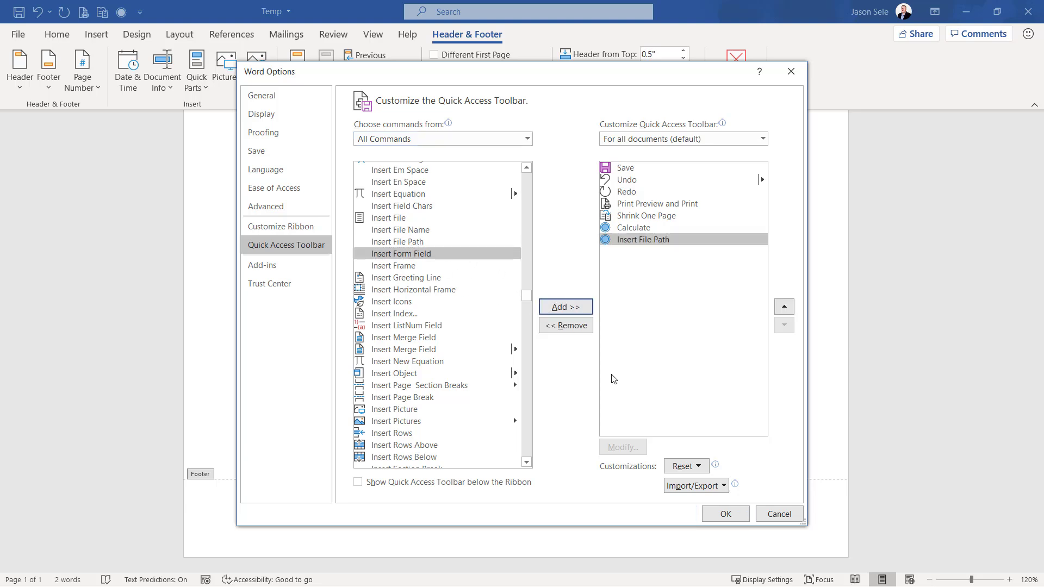
pyautogui.click(726, 514)
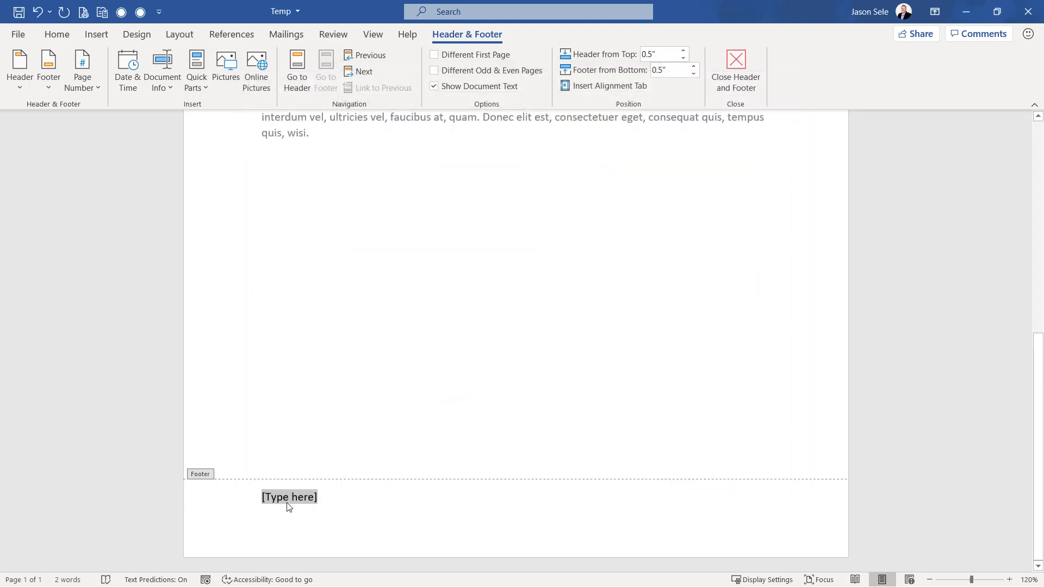
pyautogui.click(140, 11)
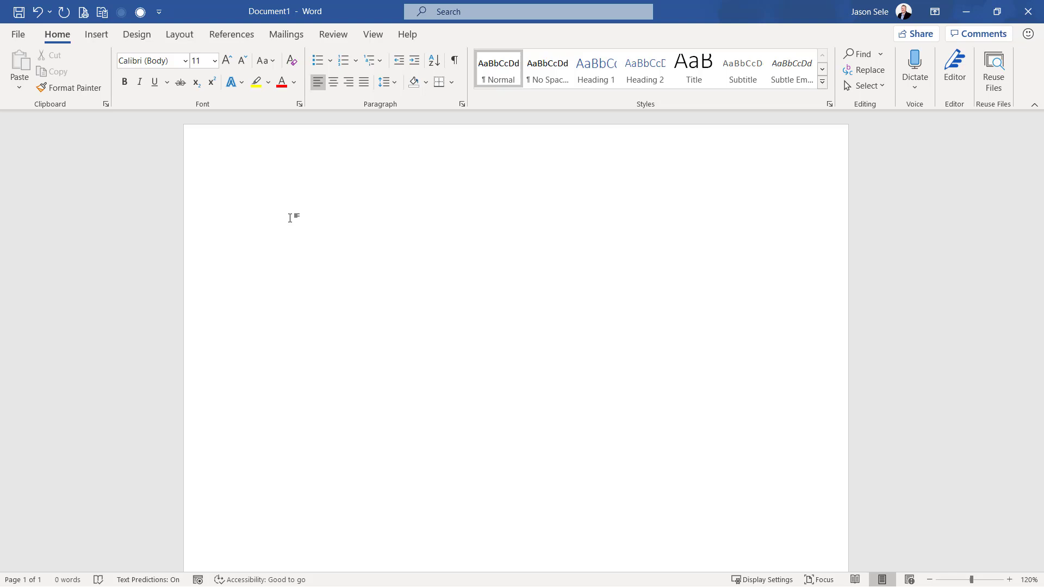
# Insert a screenshot of the open Blue spheres presentation window into the blank document and shrink it proportionally to about half the page width
pyautogui.click(97, 35)
pyautogui.click(279, 88)
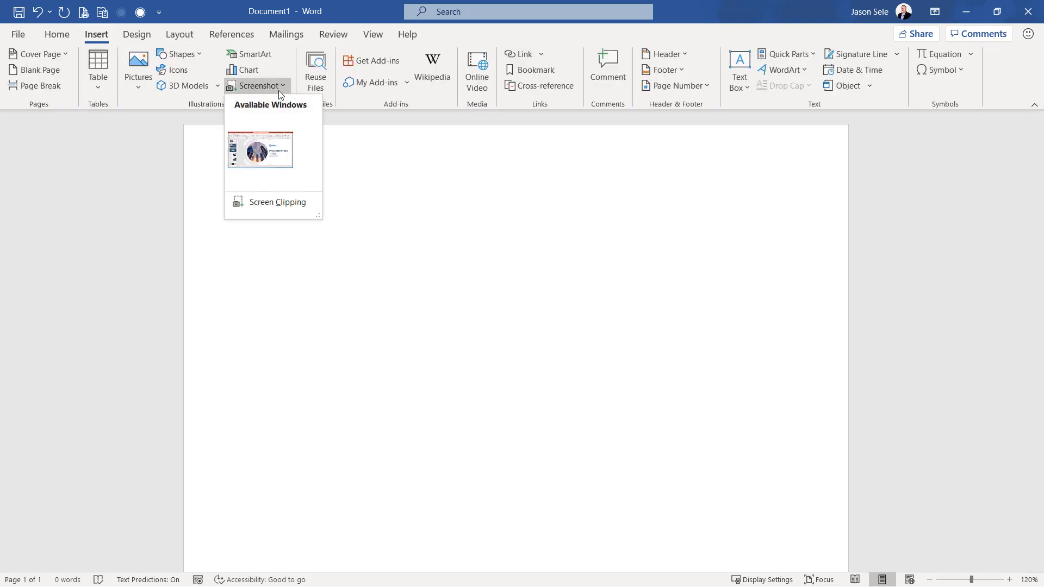
pyautogui.click(256, 154)
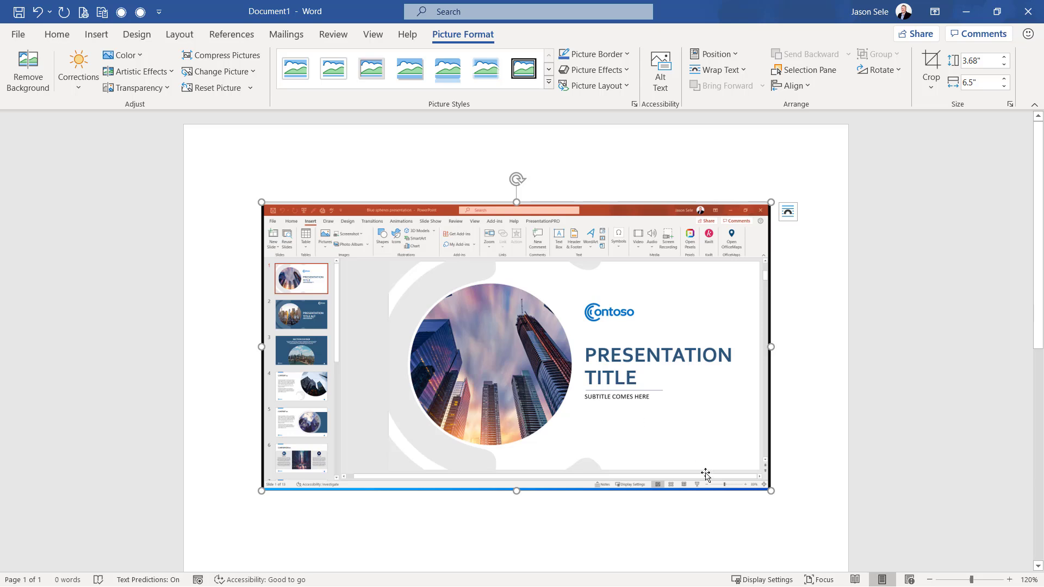
pyautogui.moveTo(770, 491); pyautogui.dragTo(570, 377)
pyautogui.click(669, 374)
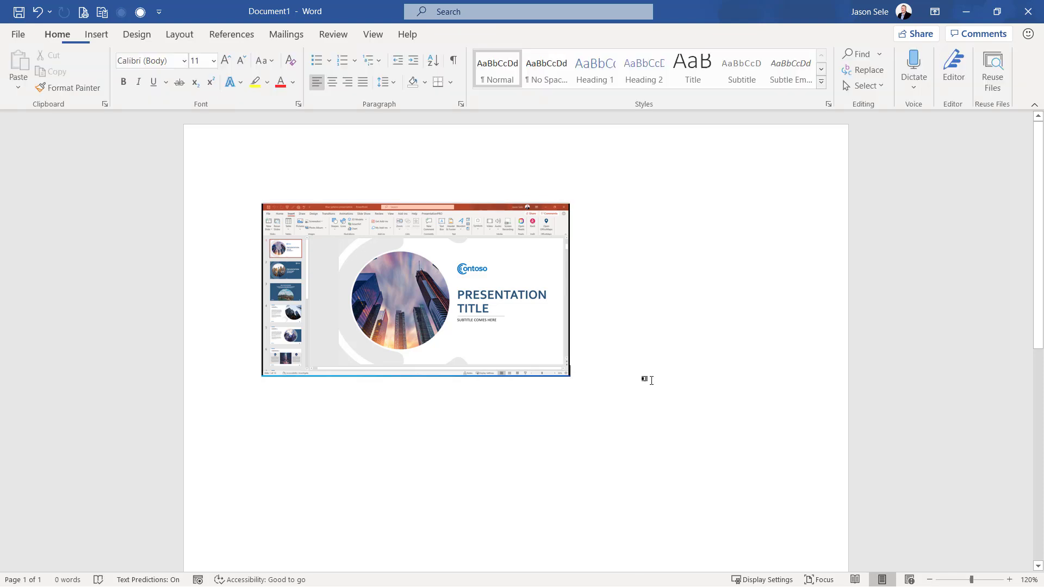
# Insert a screen clipping of the title slide's circular picture, logo and title text below the first screenshot
pyautogui.click(96, 34)
pyautogui.click(270, 85)
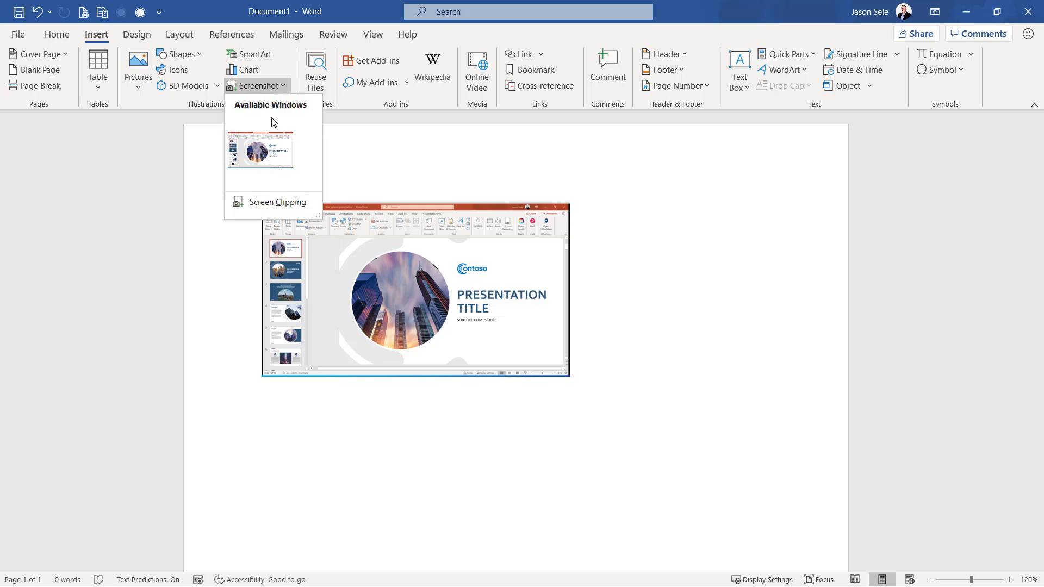
pyautogui.click(287, 202)
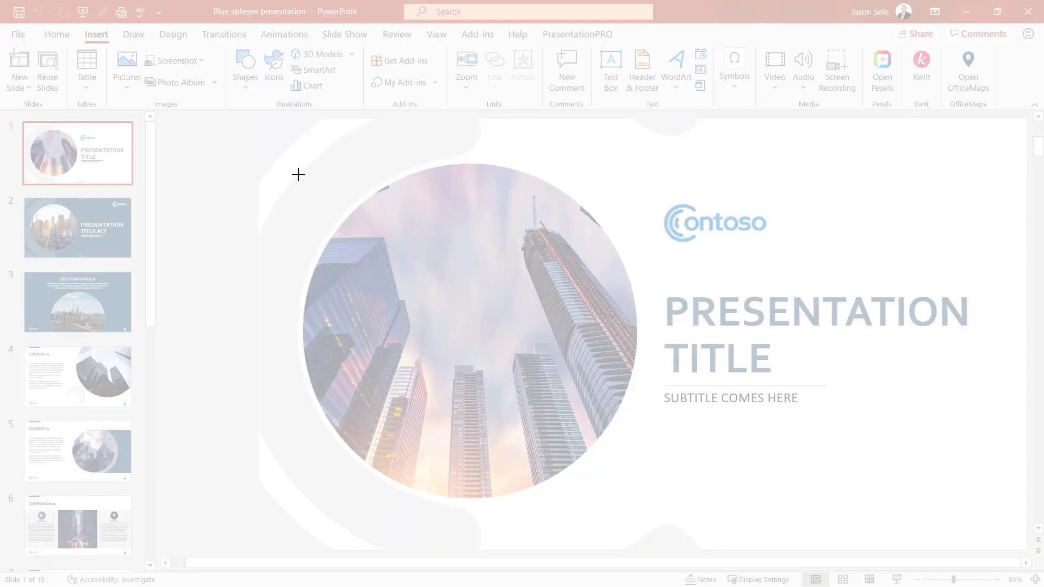
pyautogui.moveTo(299, 174); pyautogui.dragTo(975, 504)
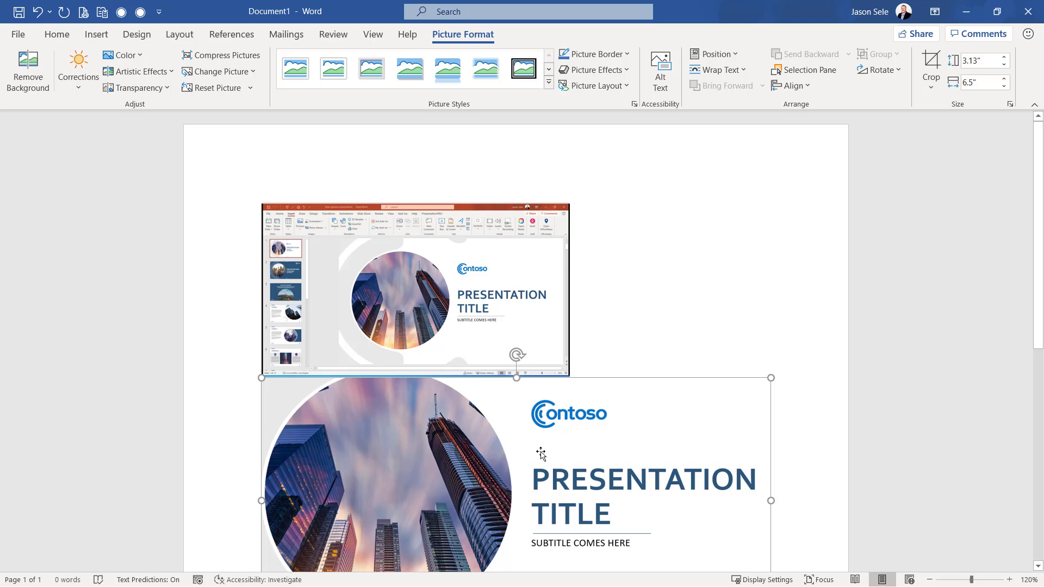
pyautogui.scroll(-2, 541, 453)
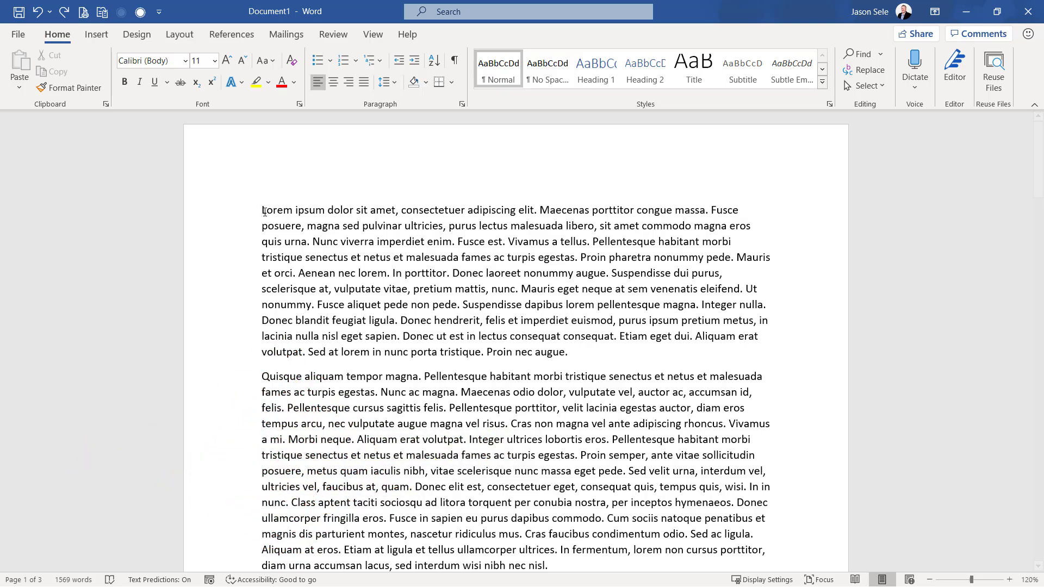
# Add Plain Number 2 page numbers to the top of the pages and review them throughout the document
pyautogui.click(97, 35)
pyautogui.click(680, 88)
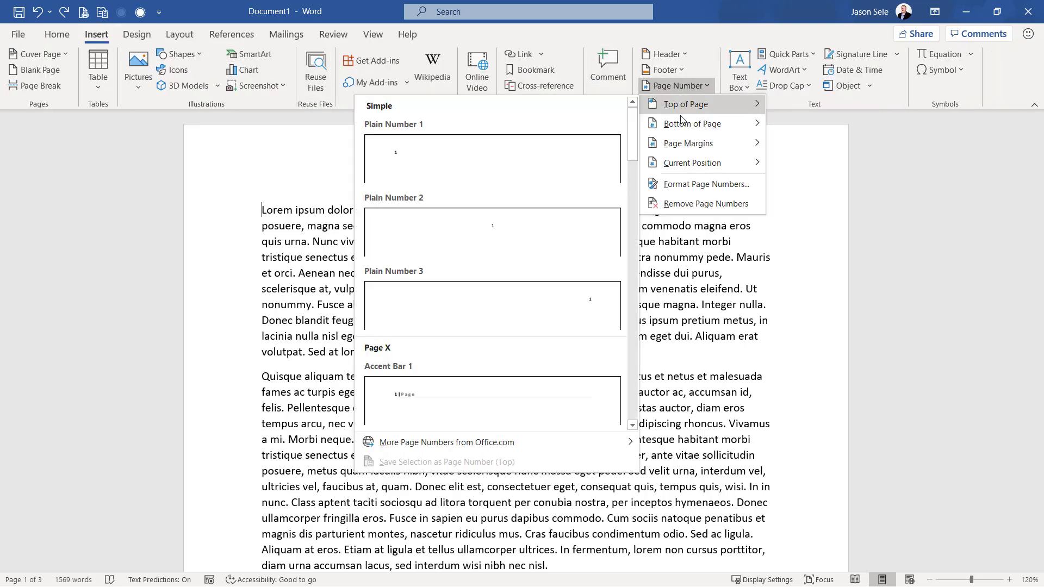
pyautogui.moveTo(681, 135)
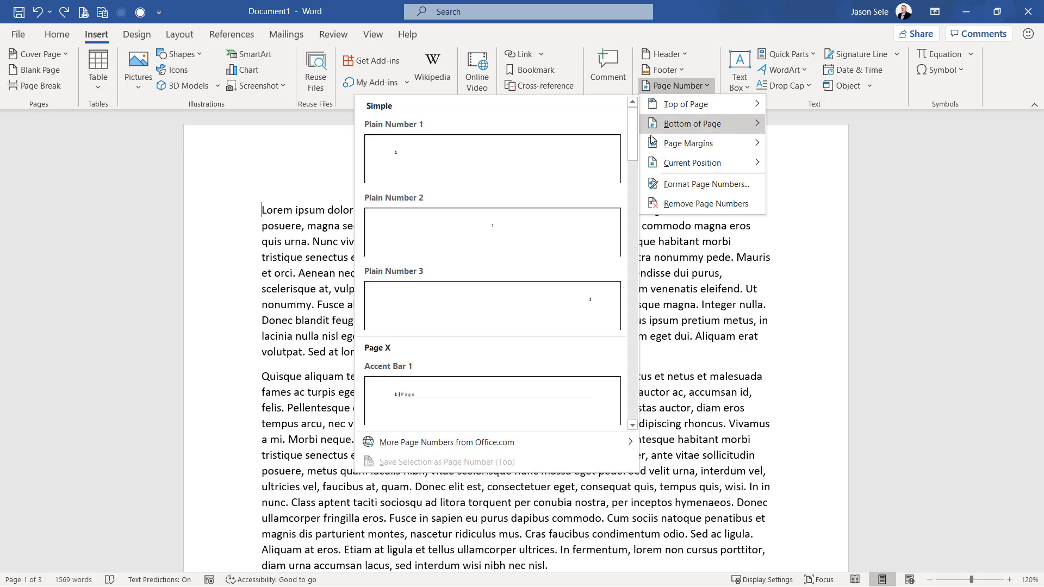
pyautogui.click(506, 231)
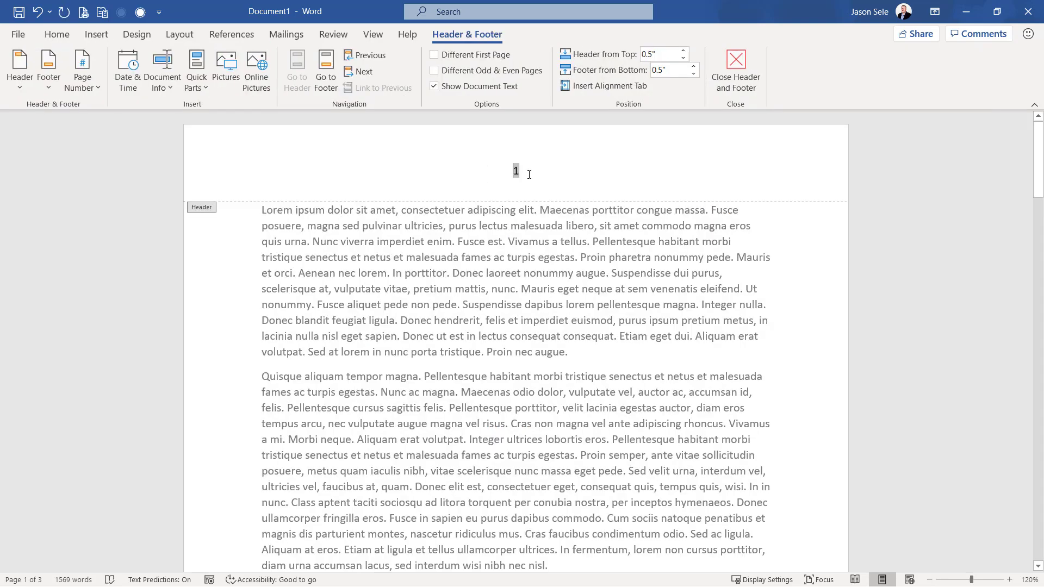
pyautogui.scroll(-7, 577, 406)
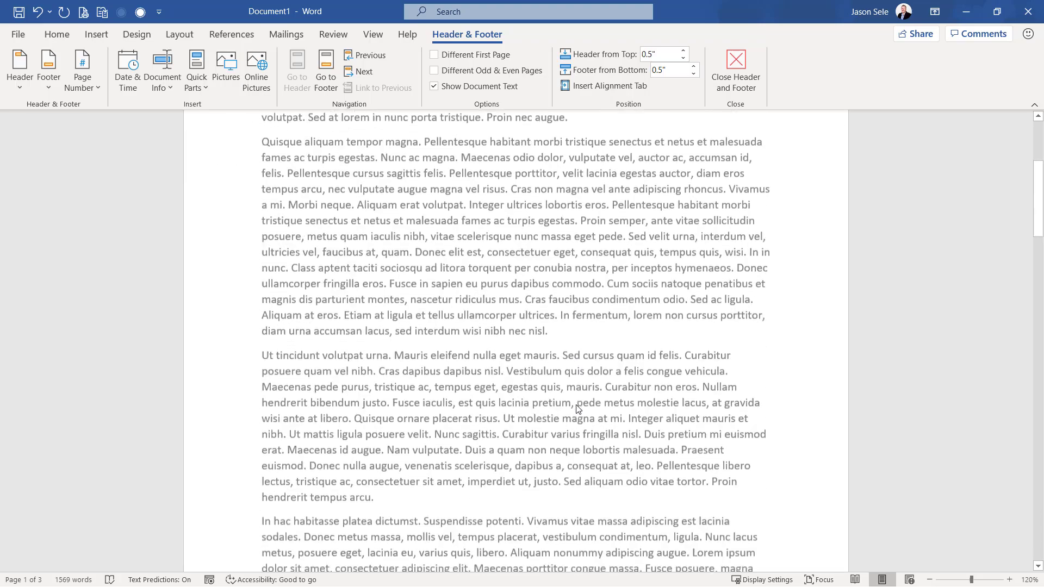
pyautogui.scroll(-10, 577, 406)
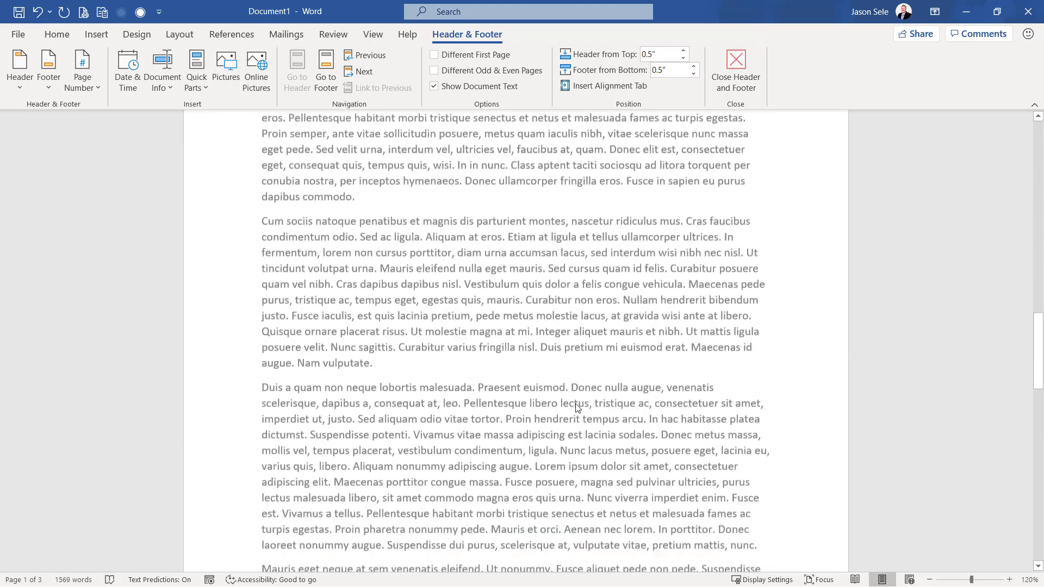
pyautogui.scroll(-3, 577, 405)
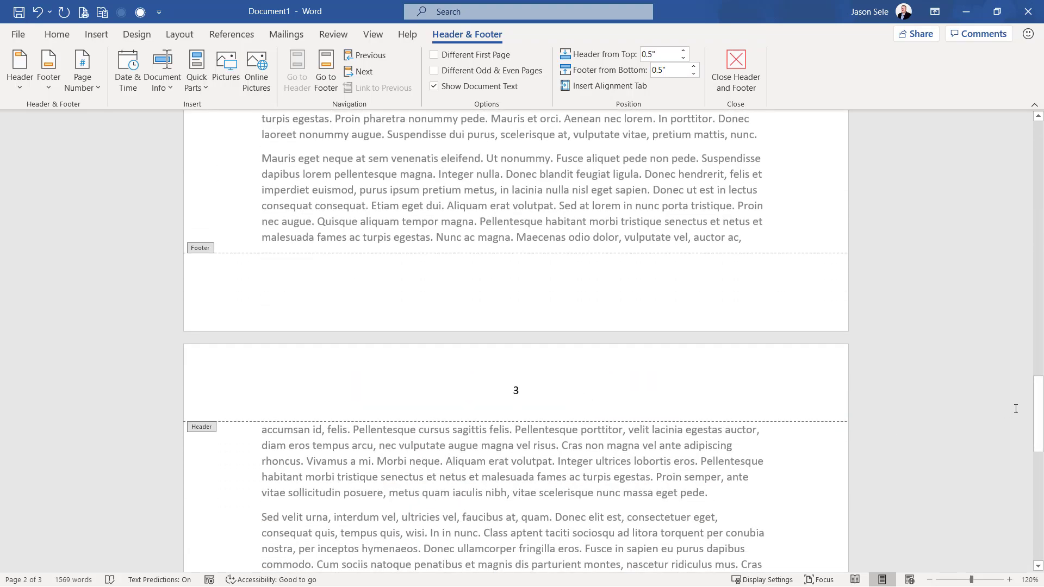
pyautogui.moveTo(1039, 394); pyautogui.dragTo(1016, 128)
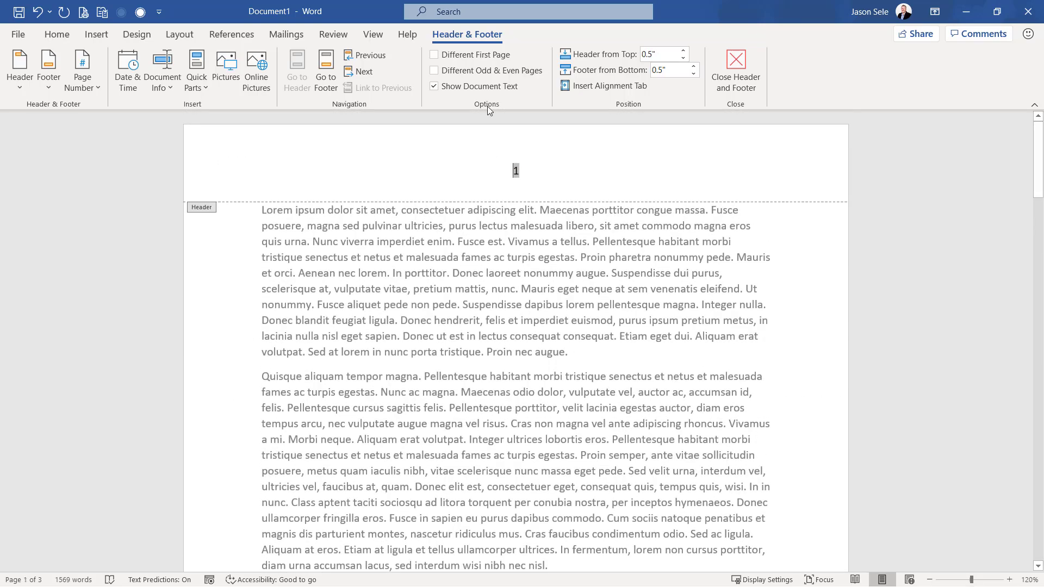
# Enable Different First Page for the header and check the page numbering on the first two pages
pyautogui.click(434, 55)
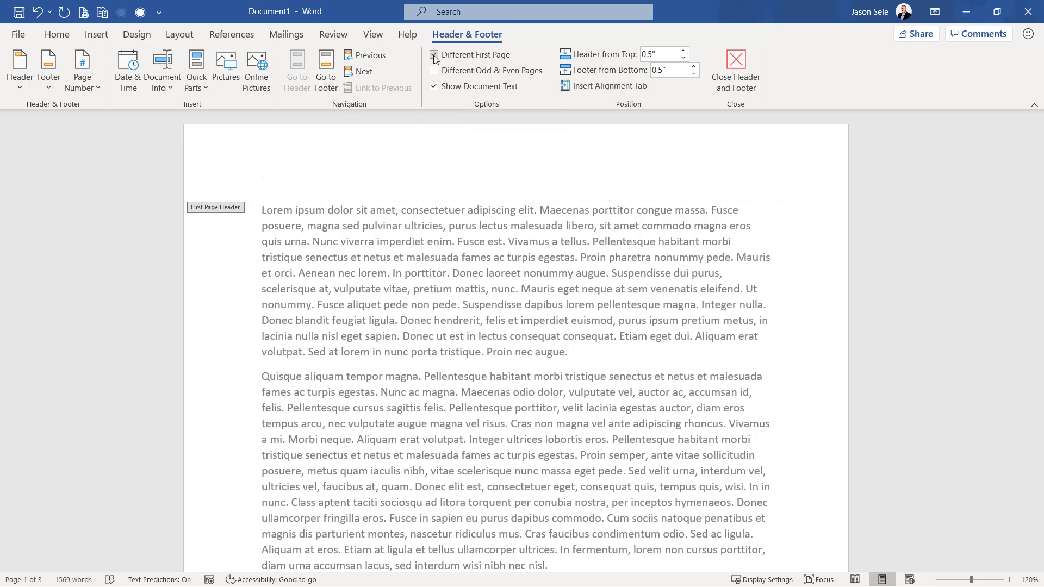
pyautogui.scroll(-8, 511, 317)
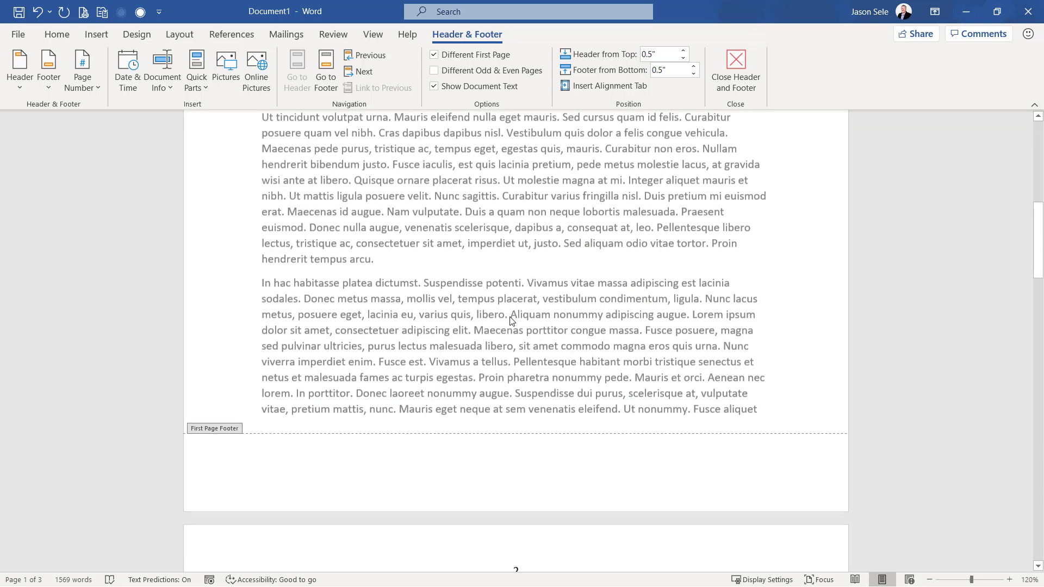
pyautogui.scroll(9, 511, 317)
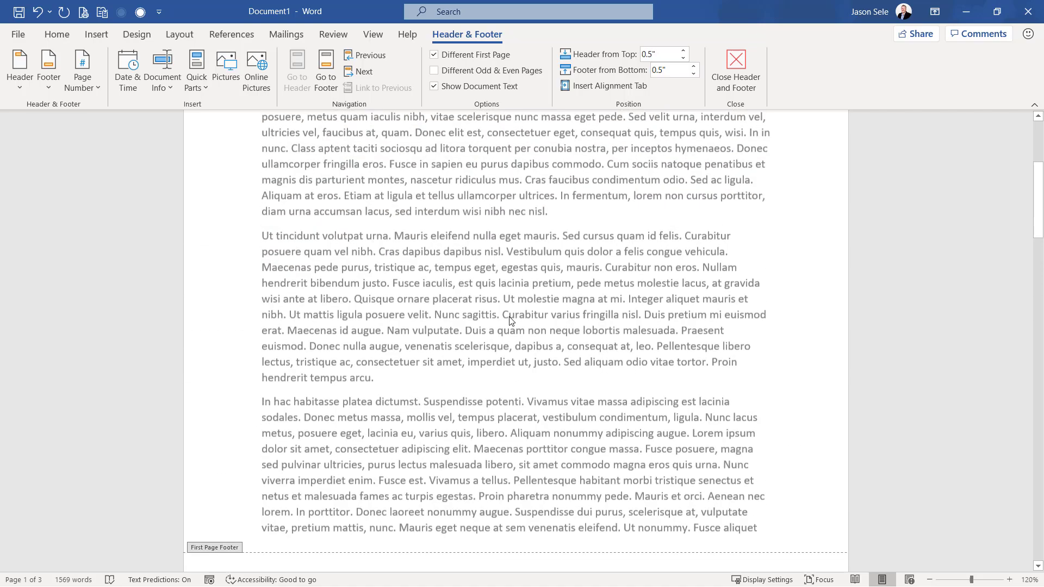
pyautogui.scroll(1, 509, 318)
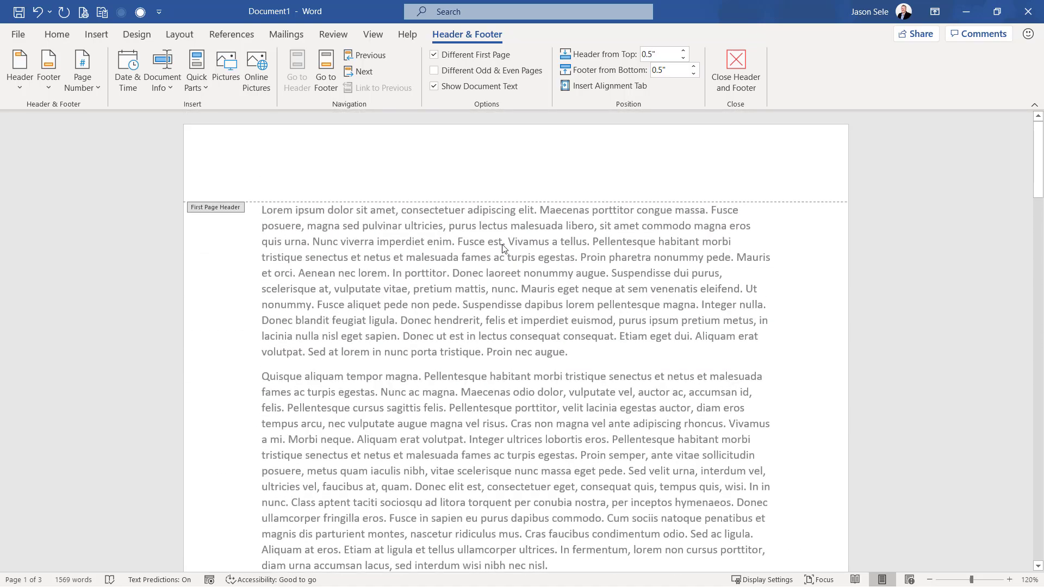
# Enable Different Odd & Even Pages, disable Different First Page, check the headers on all pages, and close the header
pyautogui.click(436, 74)
pyautogui.click(434, 55)
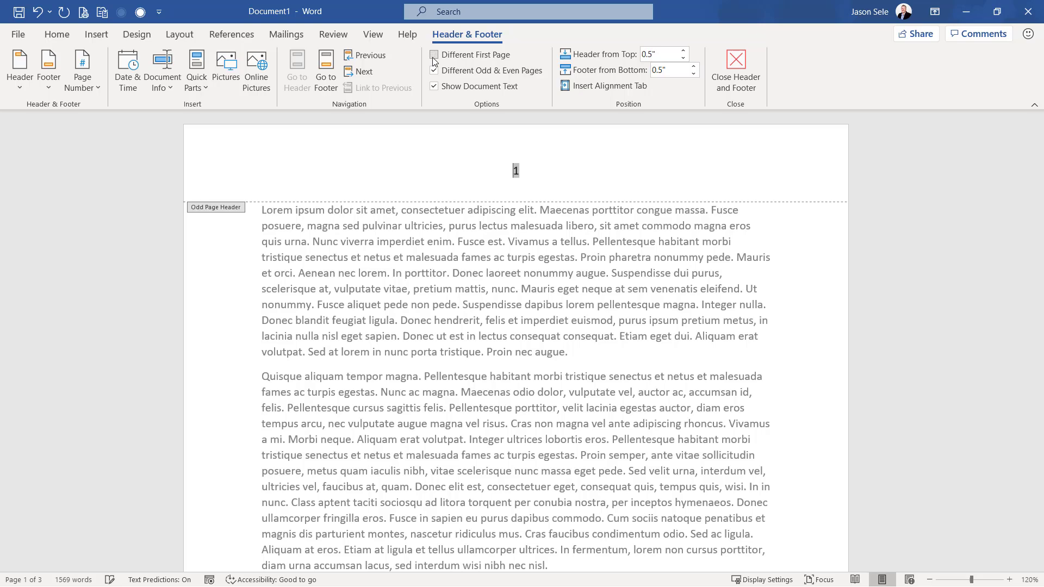
pyautogui.scroll(-12, 534, 172)
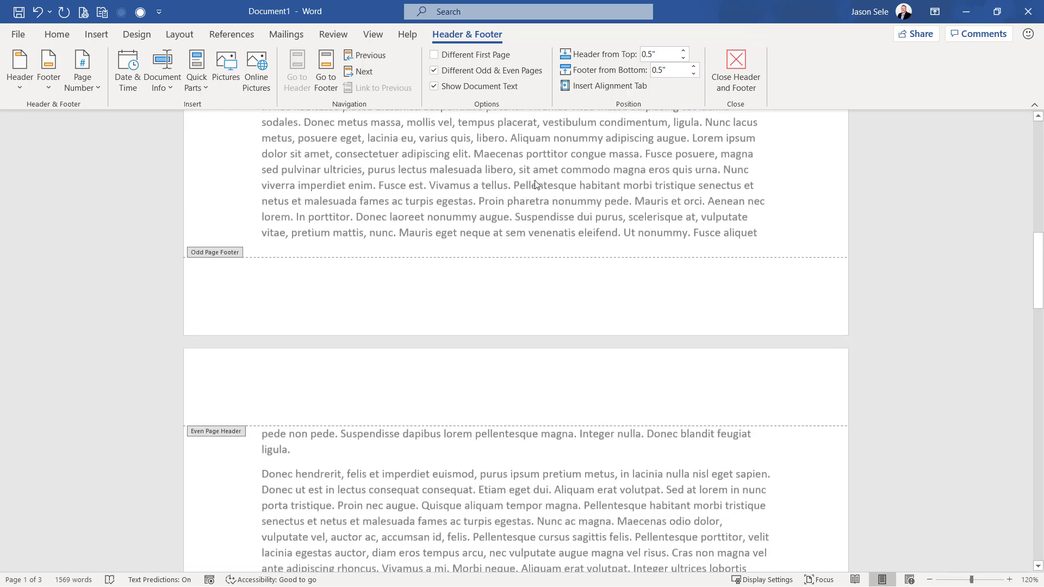
pyautogui.scroll(-10, 536, 184)
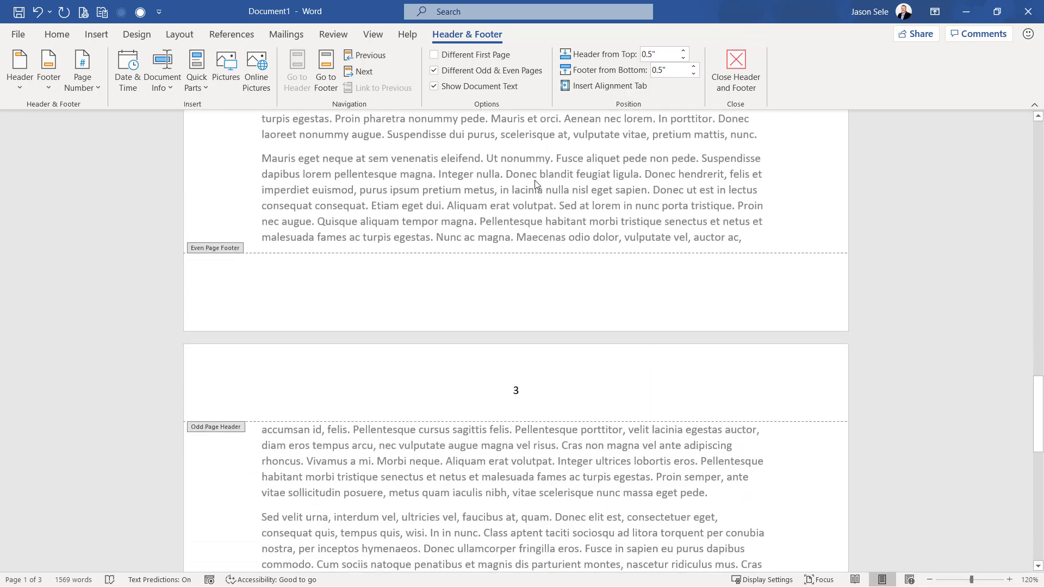
pyautogui.moveTo(1039, 383); pyautogui.dragTo(983, 110)
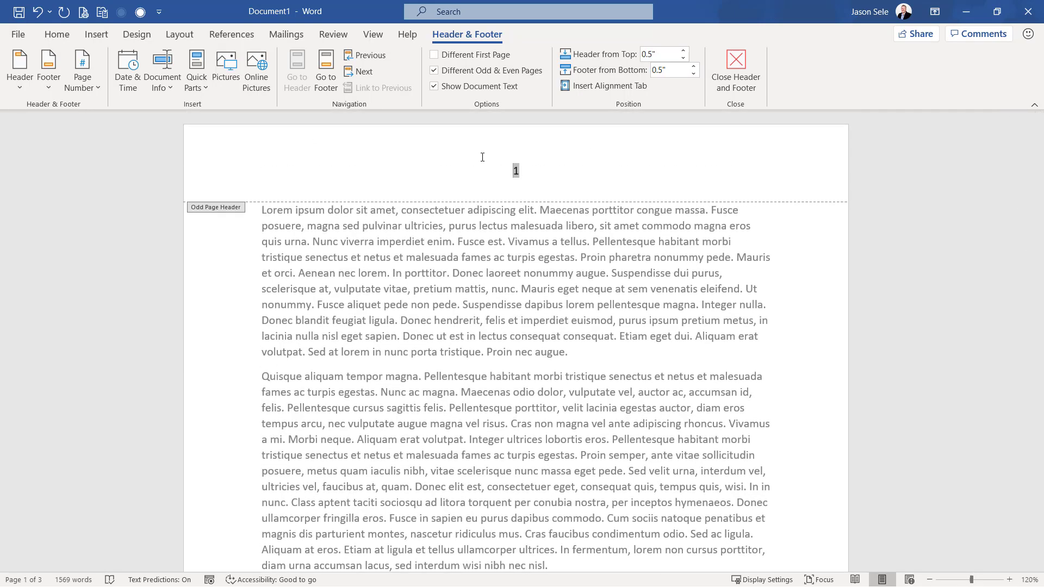
pyautogui.click(722, 63)
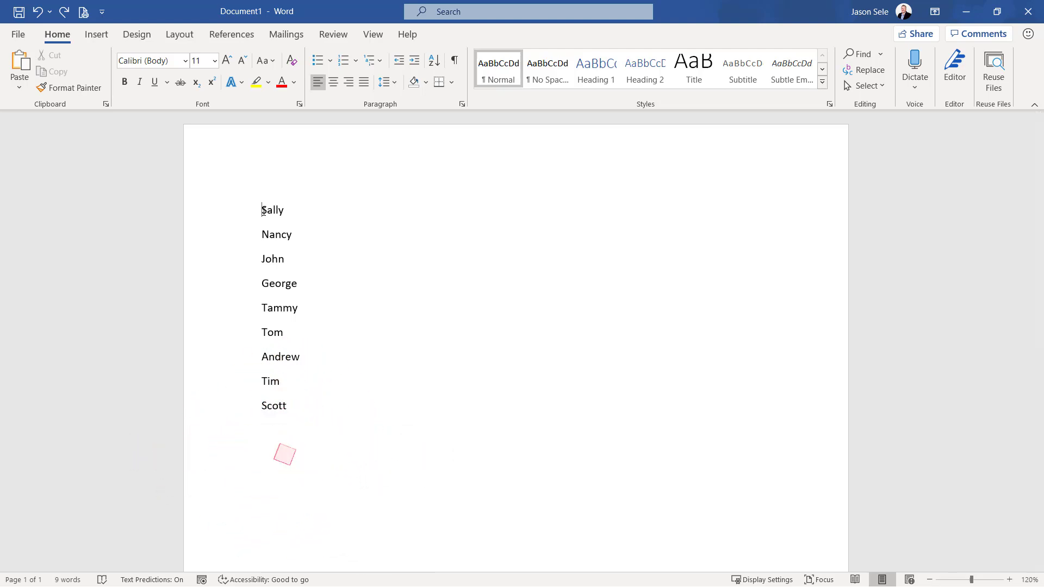
# Sort the list of names by paragraphs as text in ascending order with no header row
pyautogui.moveTo(263, 211); pyautogui.dragTo(310, 405)
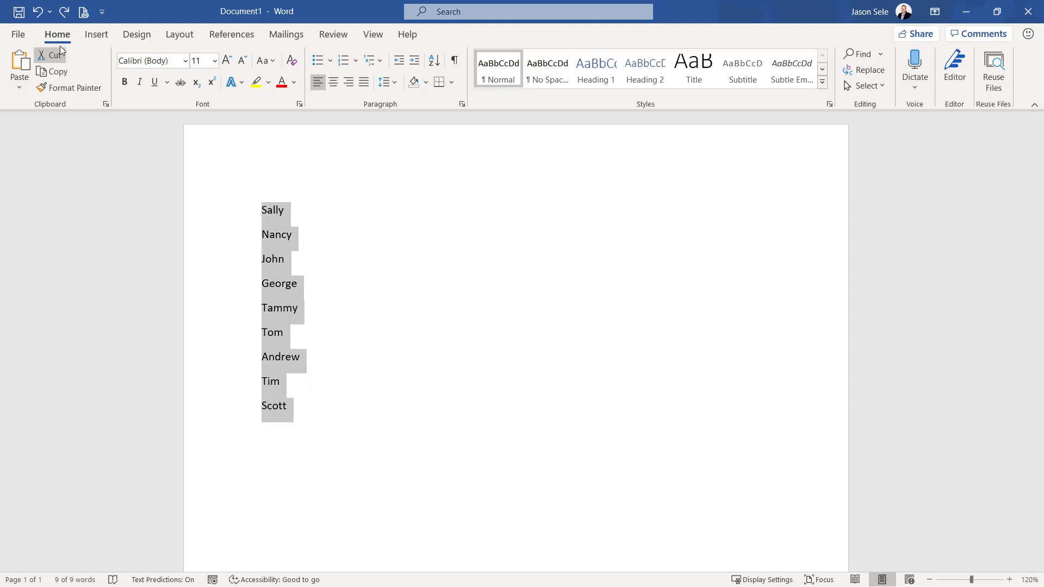
pyautogui.click(435, 62)
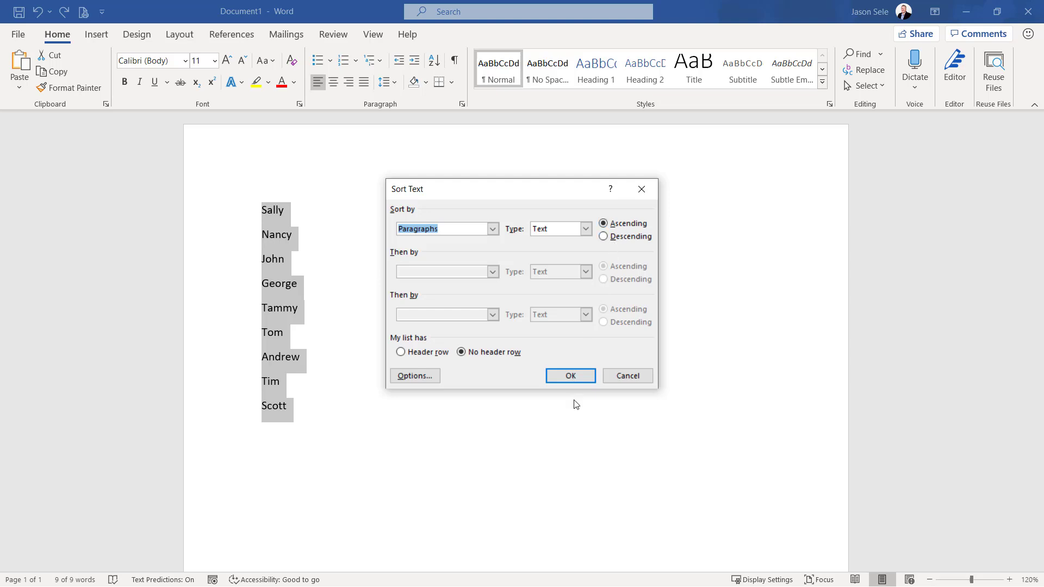
pyautogui.click(572, 375)
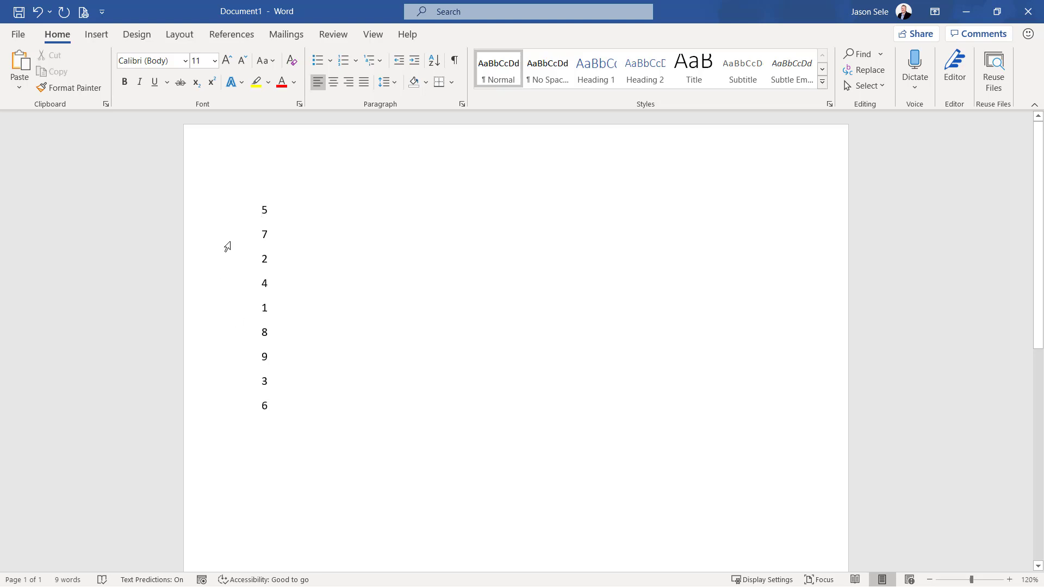
# Sort the list of single-digit numbers by paragraphs as numbers in ascending order with no header row
pyautogui.moveTo(263, 208); pyautogui.dragTo(293, 403)
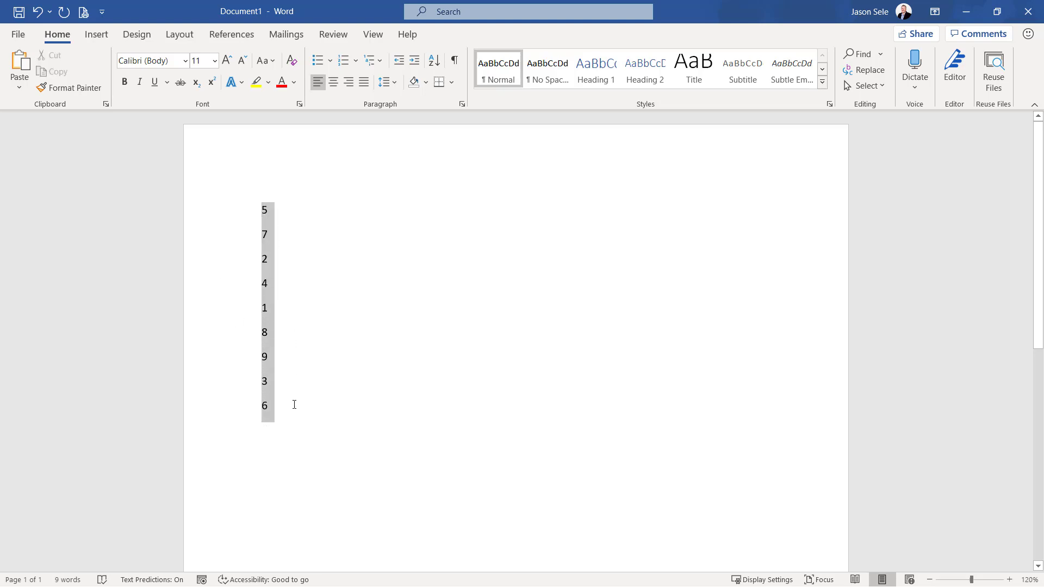
pyautogui.click(435, 68)
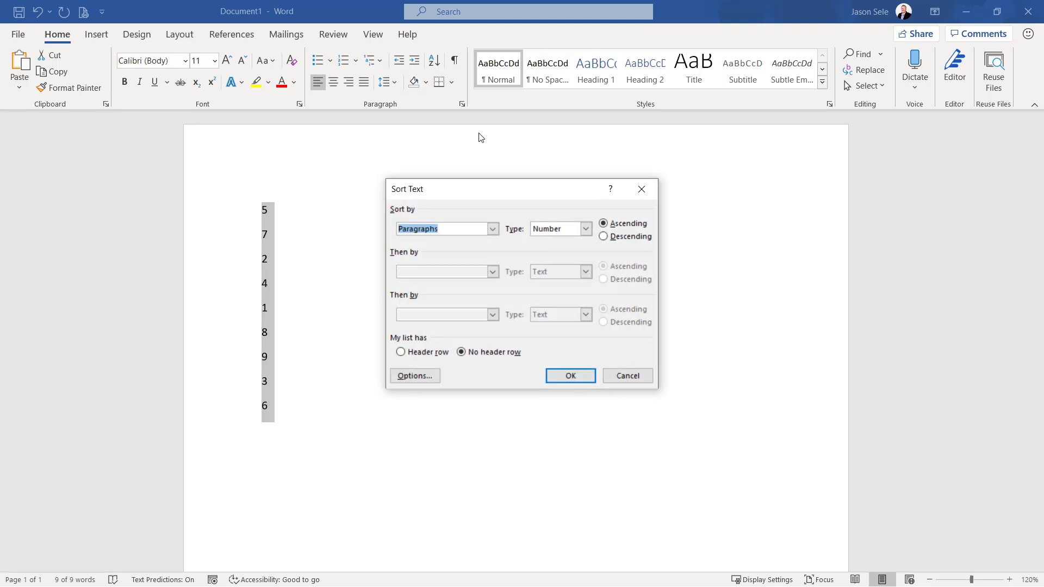
pyautogui.click(586, 375)
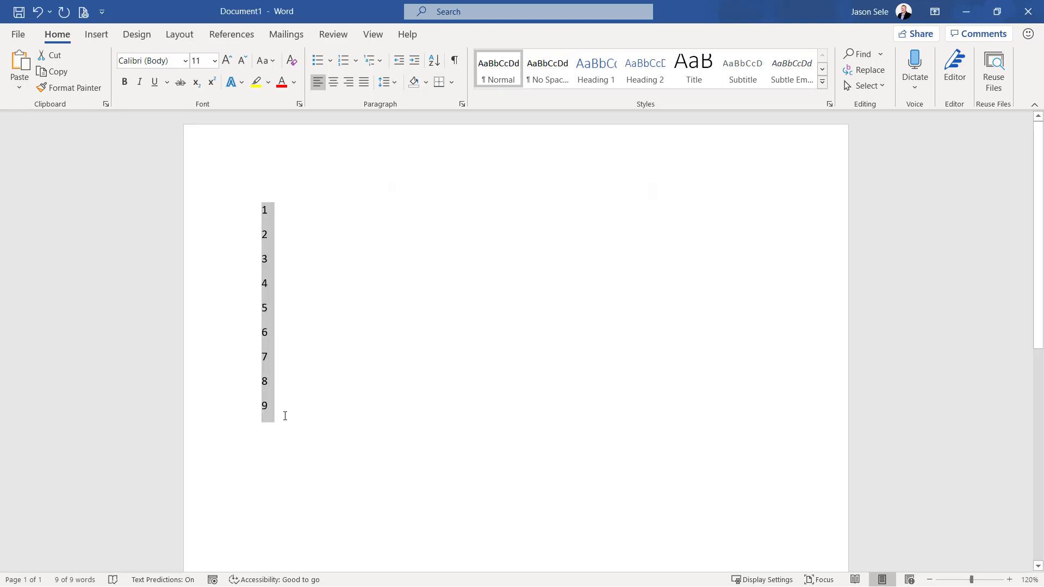
pyautogui.hotkey('ctrl', 'z')
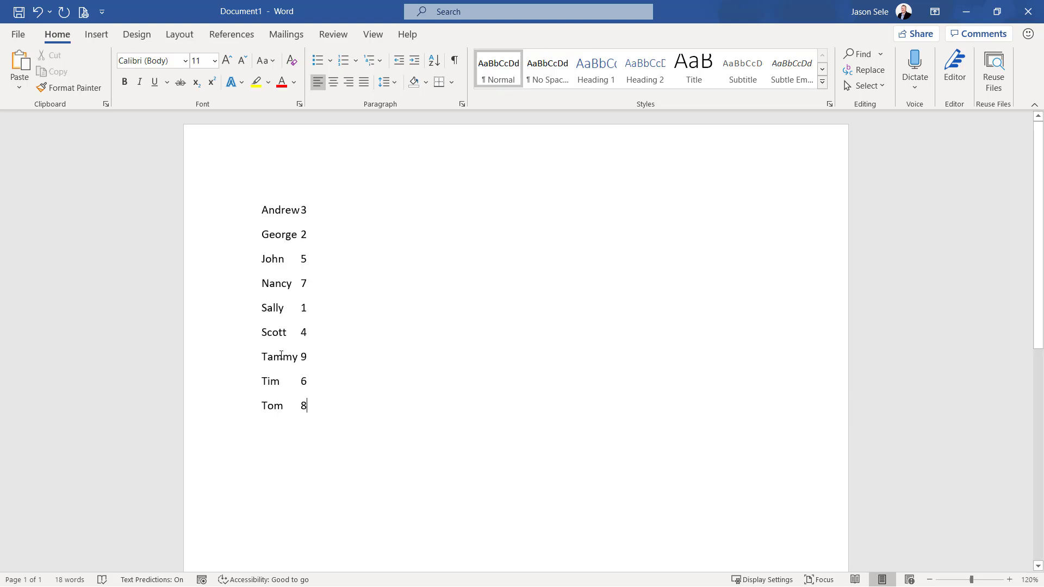
# Convert the whole list of names and numbers into a two-column table
pyautogui.moveTo(260, 211); pyautogui.dragTo(306, 419)
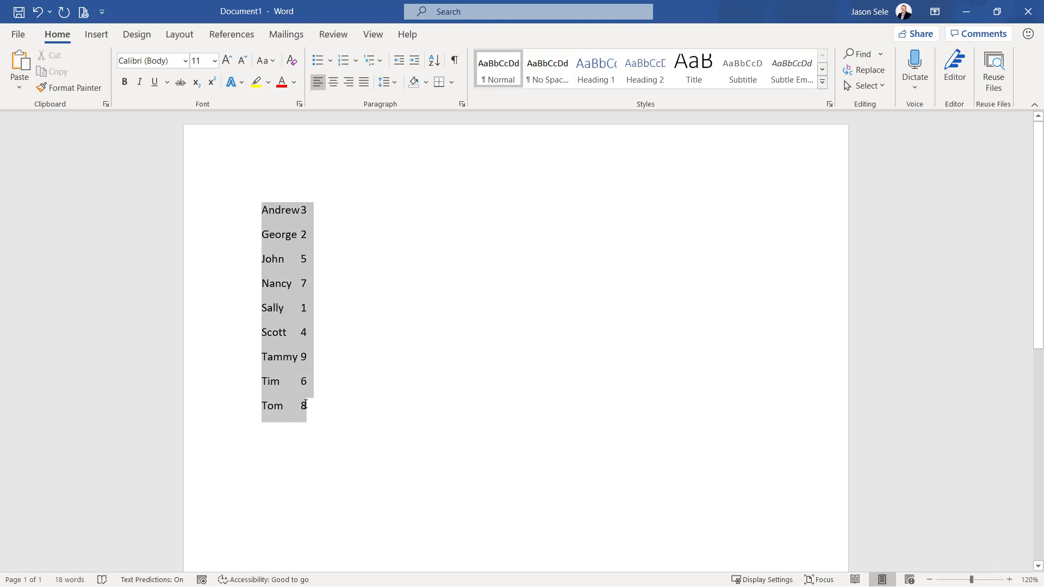
pyautogui.click(101, 39)
pyautogui.click(99, 79)
pyautogui.click(126, 274)
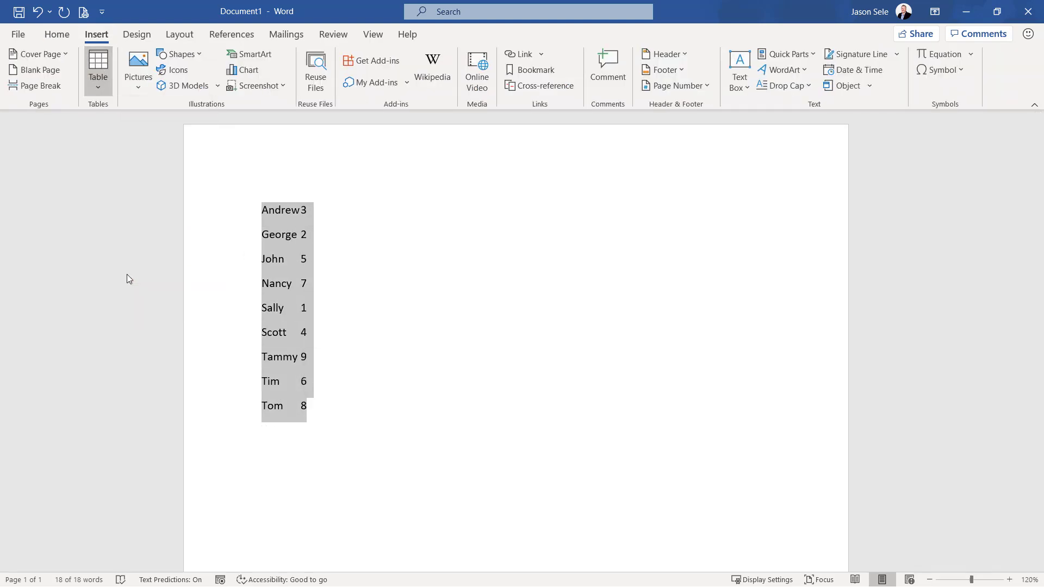
pyautogui.click(517, 375)
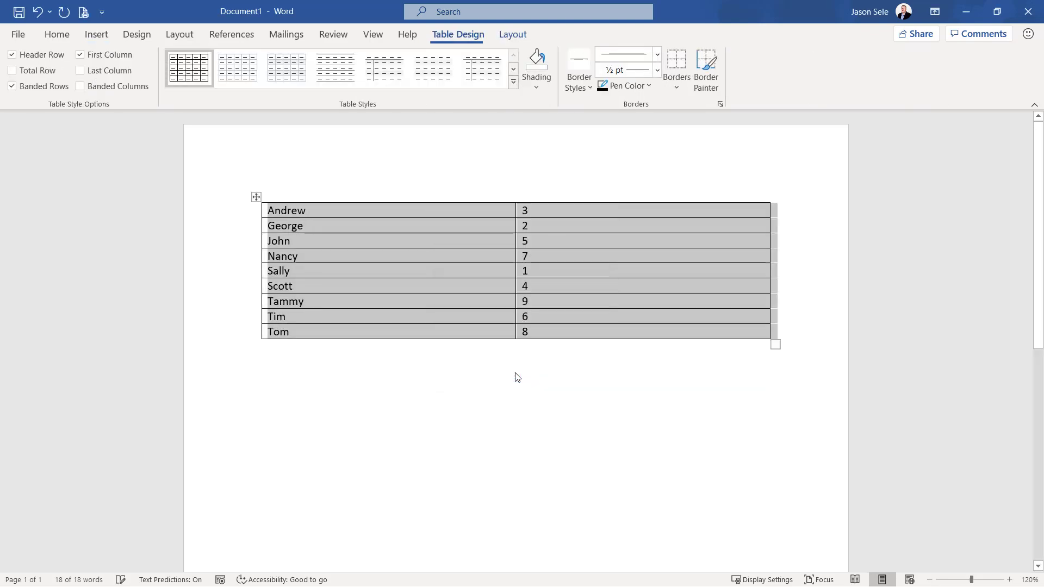
# Sort the table by Column 1 as text and then by Column 2 as numbers, both in ascending order
pyautogui.click(57, 34)
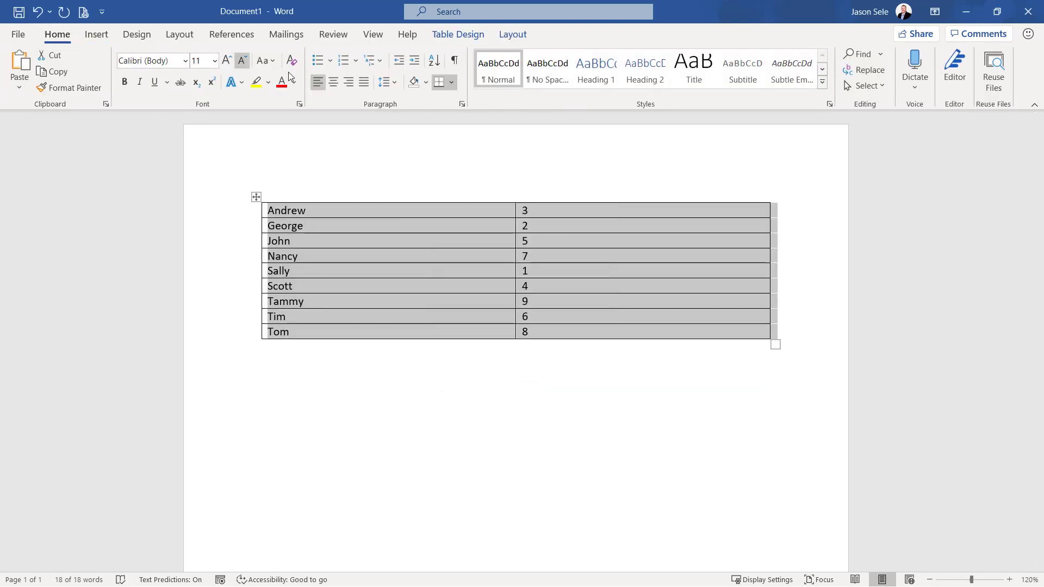
pyautogui.click(433, 60)
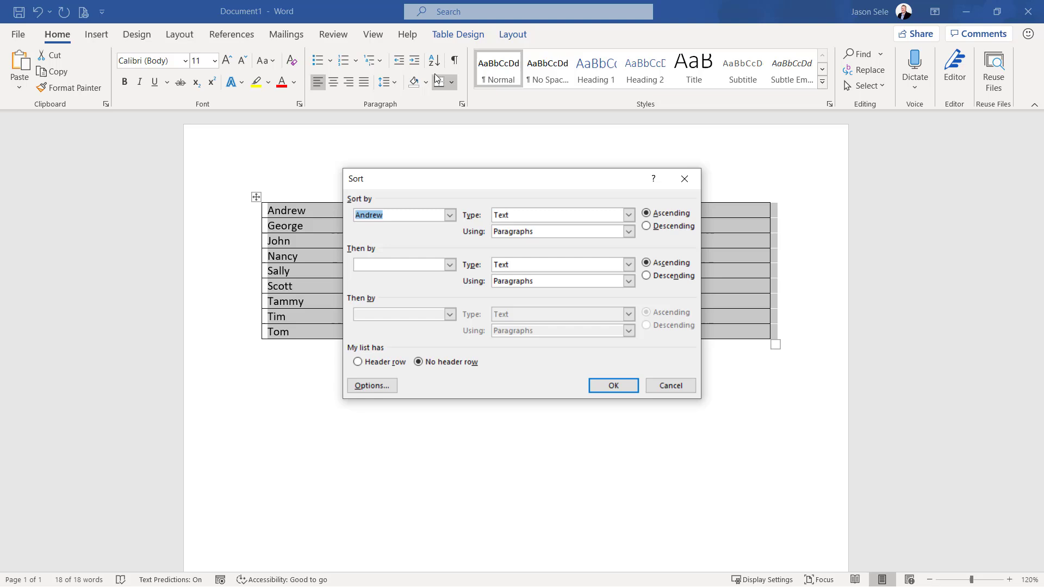
pyautogui.click(449, 215)
pyautogui.click(407, 228)
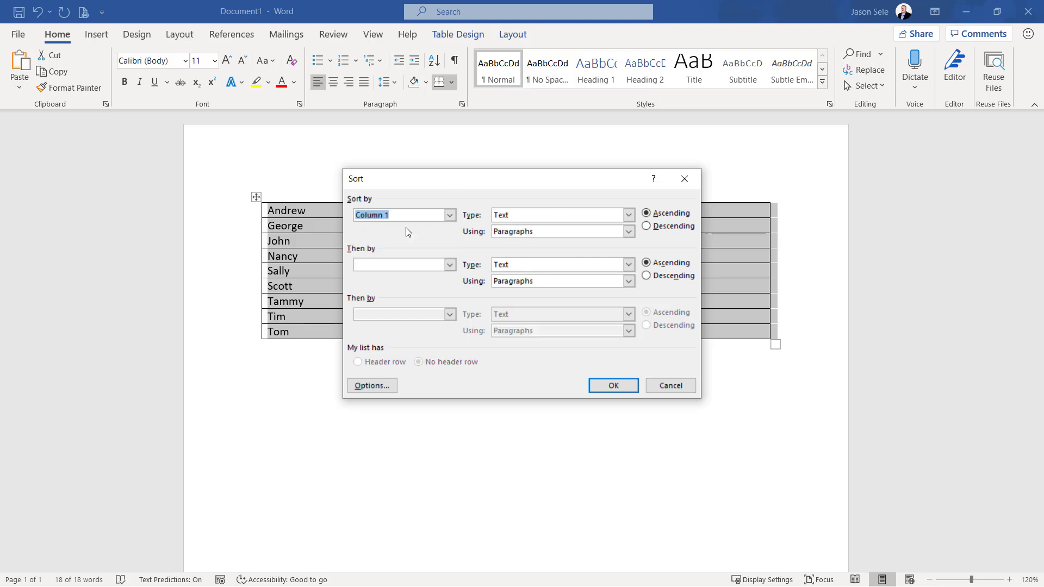
pyautogui.click(450, 265)
pyautogui.click(403, 294)
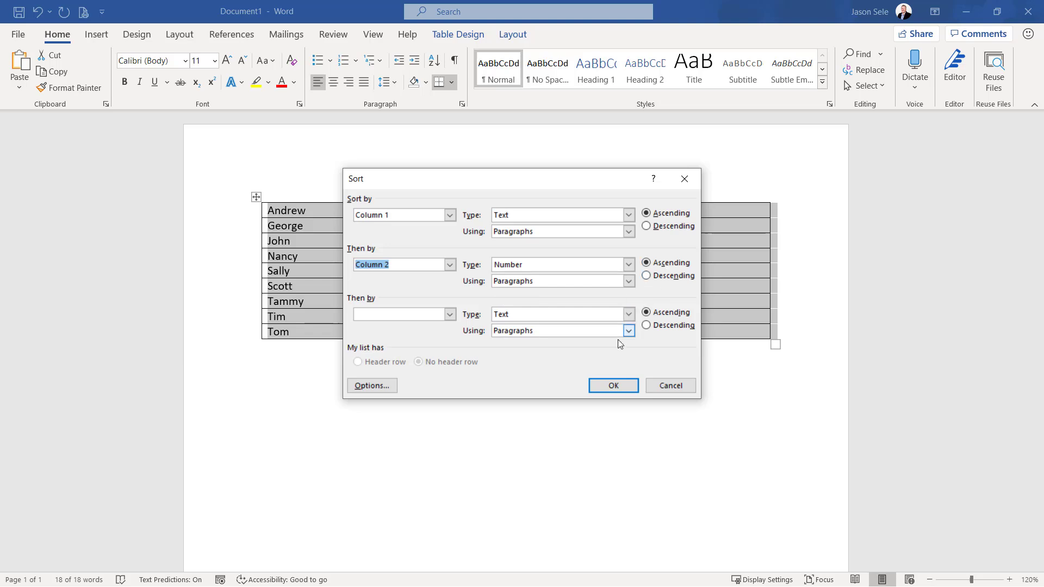
pyautogui.click(615, 386)
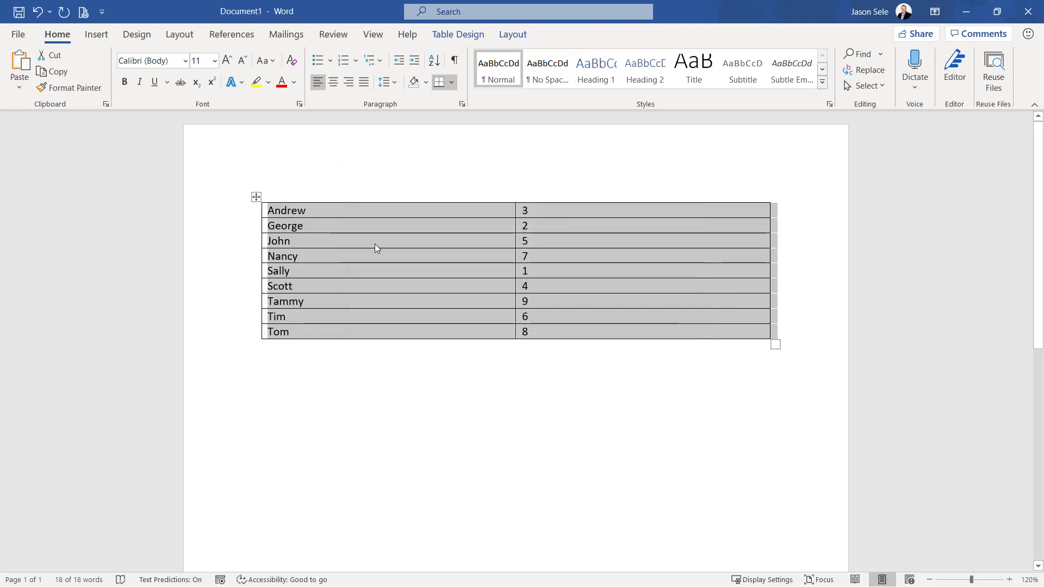
# Sort the table again by Column 2 as numbers and then by Column 1, both in ascending order
pyautogui.click(427, 64)
pyautogui.click(450, 215)
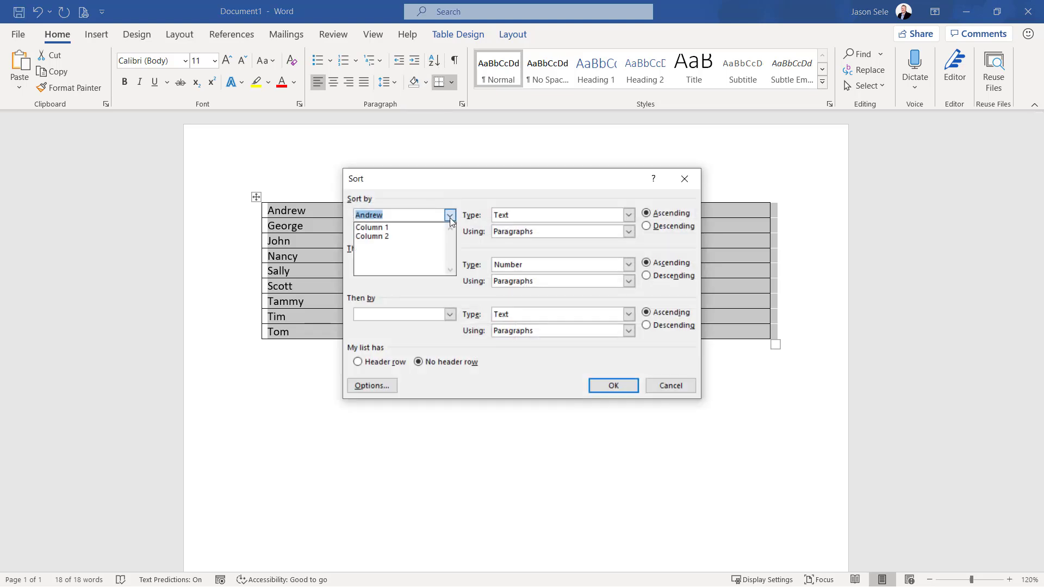
pyautogui.click(419, 238)
pyautogui.click(450, 265)
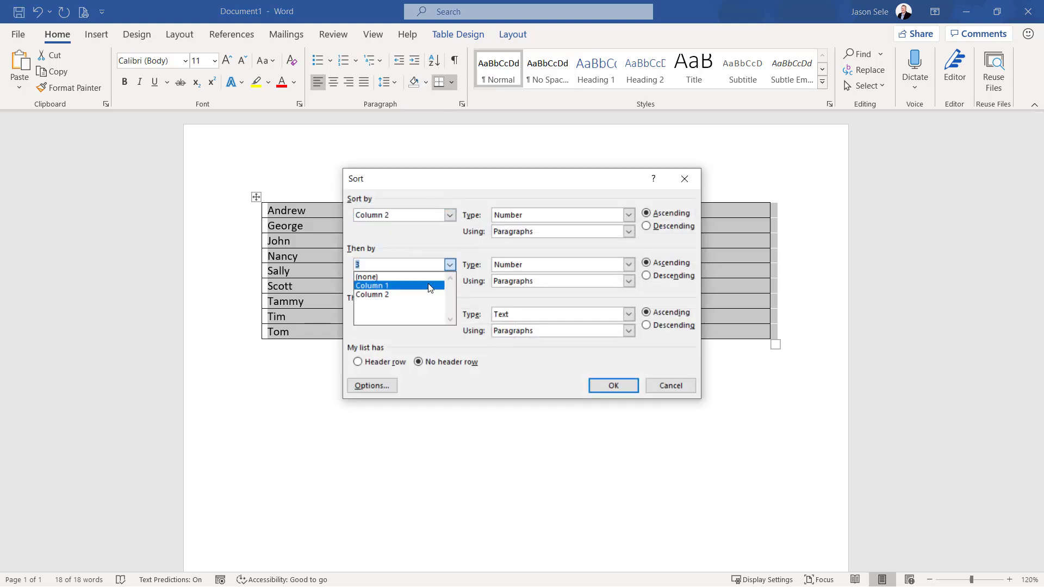
pyautogui.click(375, 282)
pyautogui.click(615, 390)
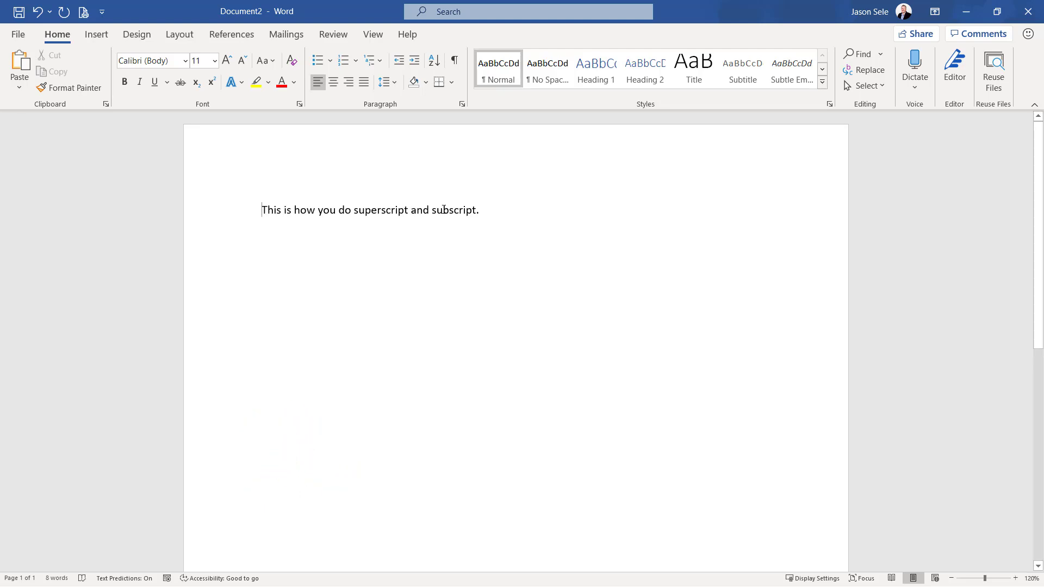
# Try the Subscript effect from the font settings on the word "subscript" in the sentence
pyautogui.moveTo(435, 211); pyautogui.dragTo(477, 213)
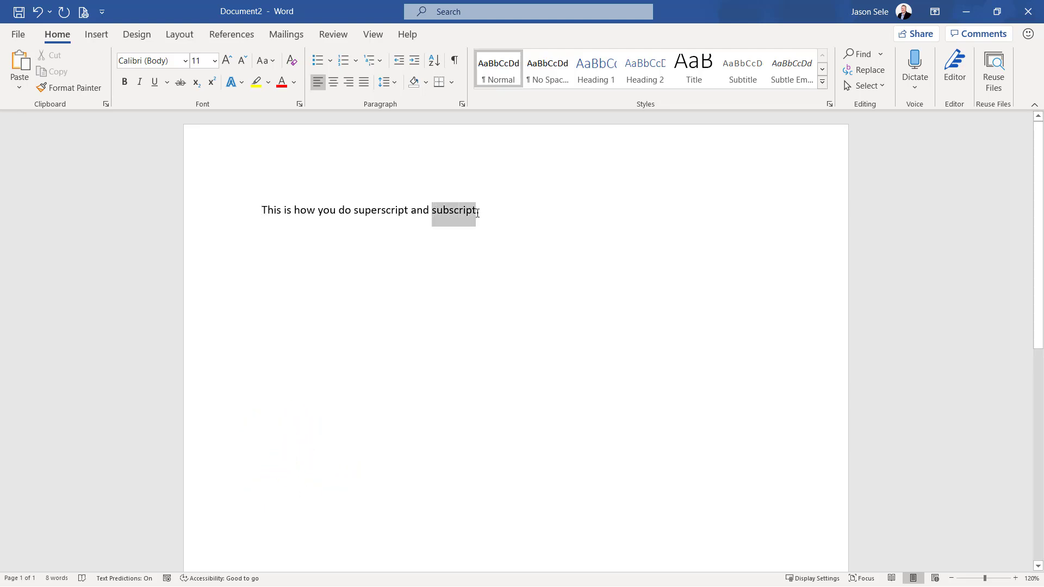
pyautogui.rightClick(458, 213)
pyautogui.click(501, 314)
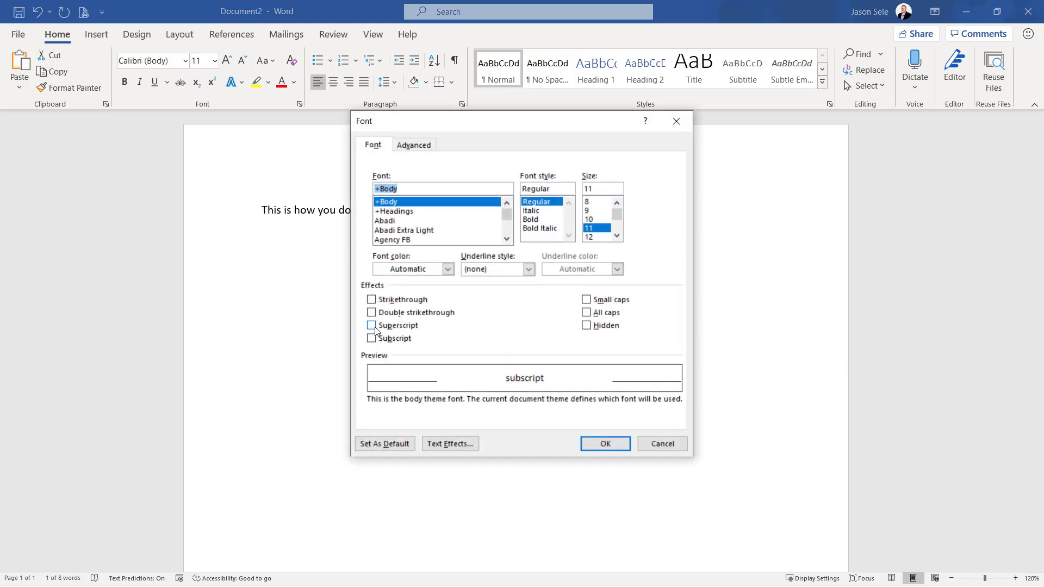
pyautogui.click(372, 339)
pyautogui.click(372, 339)
pyautogui.click(609, 450)
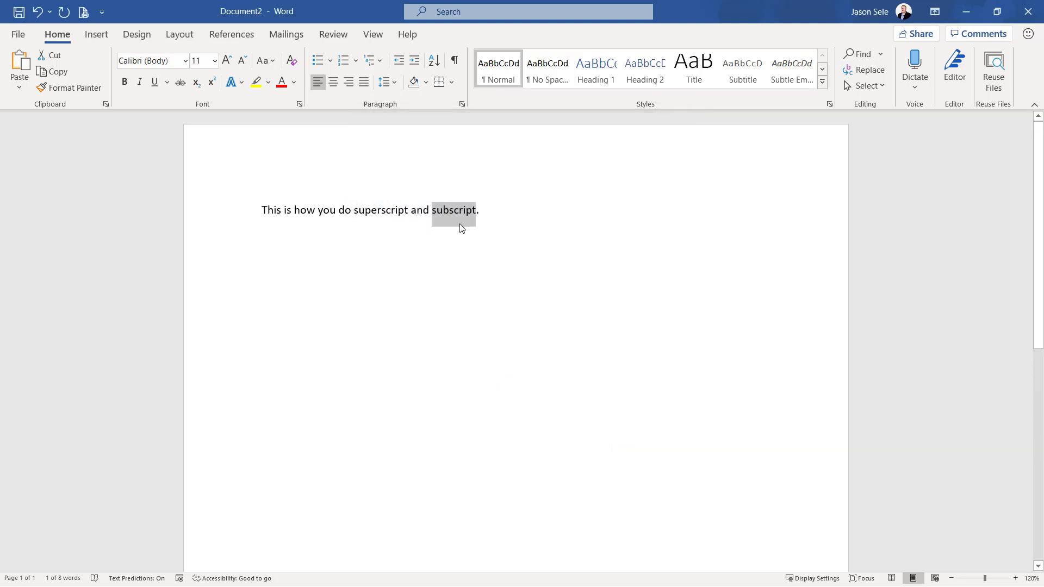
# Format the word "subscript" as subscript and the word "superscript" as superscript
pyautogui.hotkey('ctrl', '=')
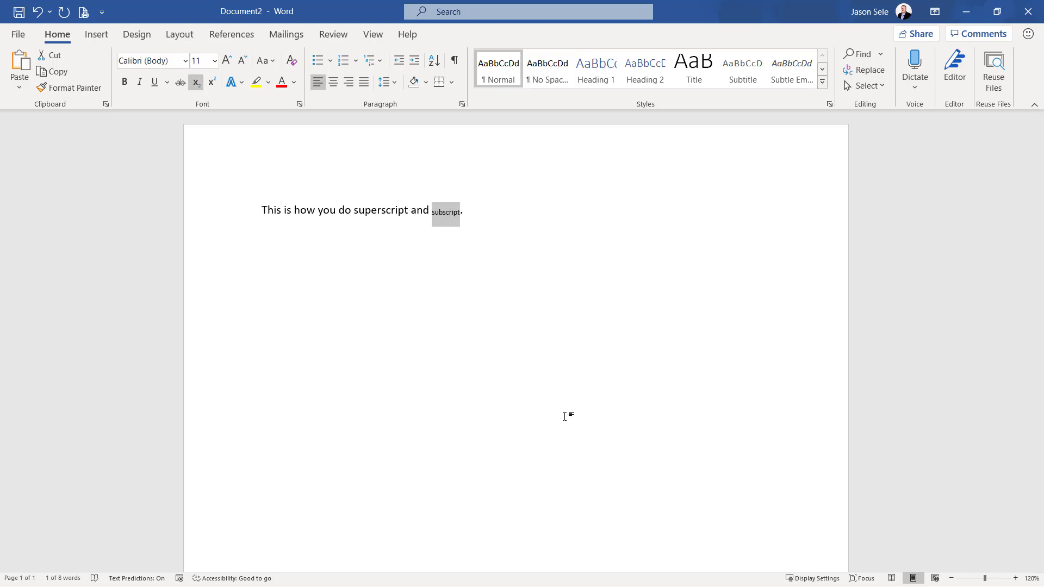
pyautogui.moveTo(354, 211); pyautogui.dragTo(410, 212)
pyautogui.hotkey('ctrl', 'shift', '=')
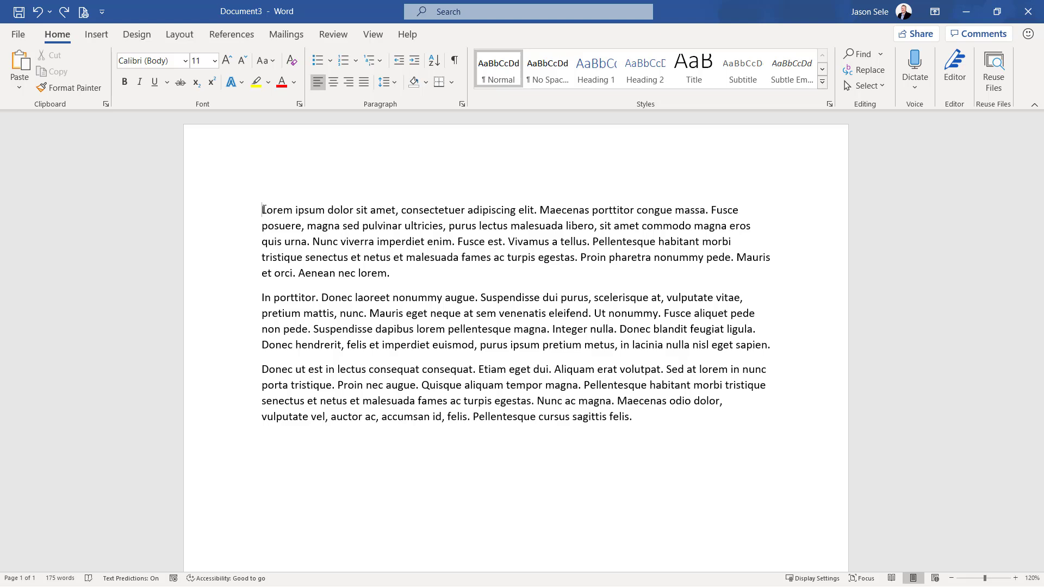
# Move word by word to just before "dolor" and delete the words "Lorem ipsum" from the start of the first paragraph
pyautogui.hotkey('ctrl', 'Right')
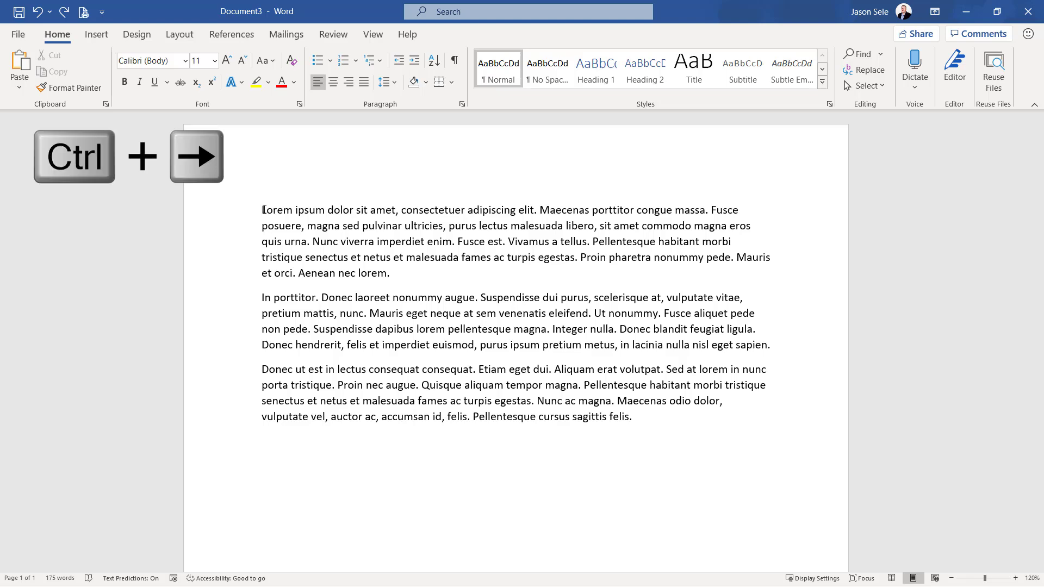
pyautogui.hotkey('ctrl', 'Right')
pyautogui.hotkey('ctrl', 'Right')
pyautogui.hotkey('ctrl', 'Right')
pyautogui.hotkey('ctrl', 'Left')
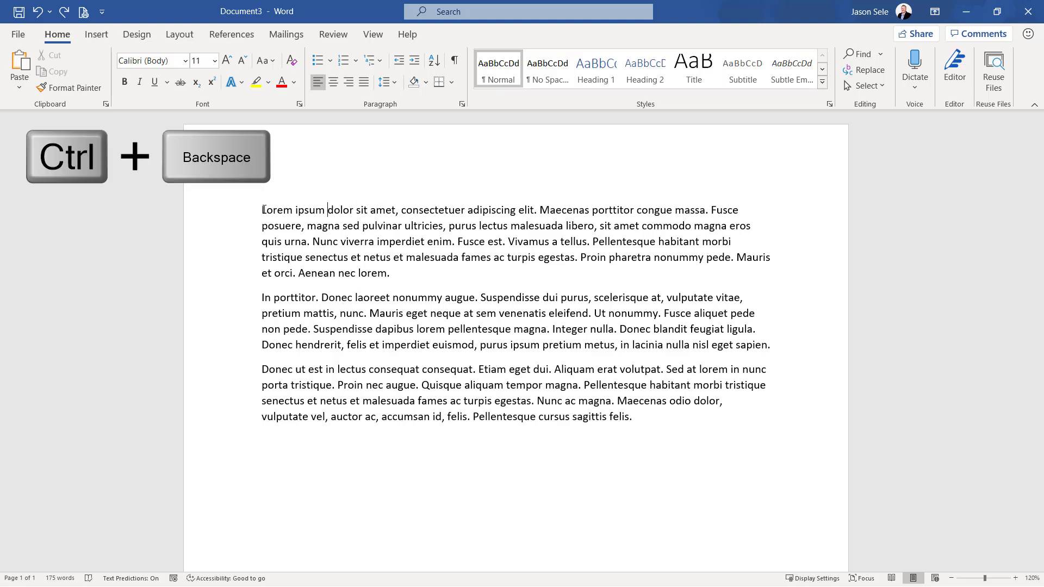
pyautogui.hotkey('ctrl', 'BackSpace')
pyautogui.hotkey('ctrl', 'BackSpace')
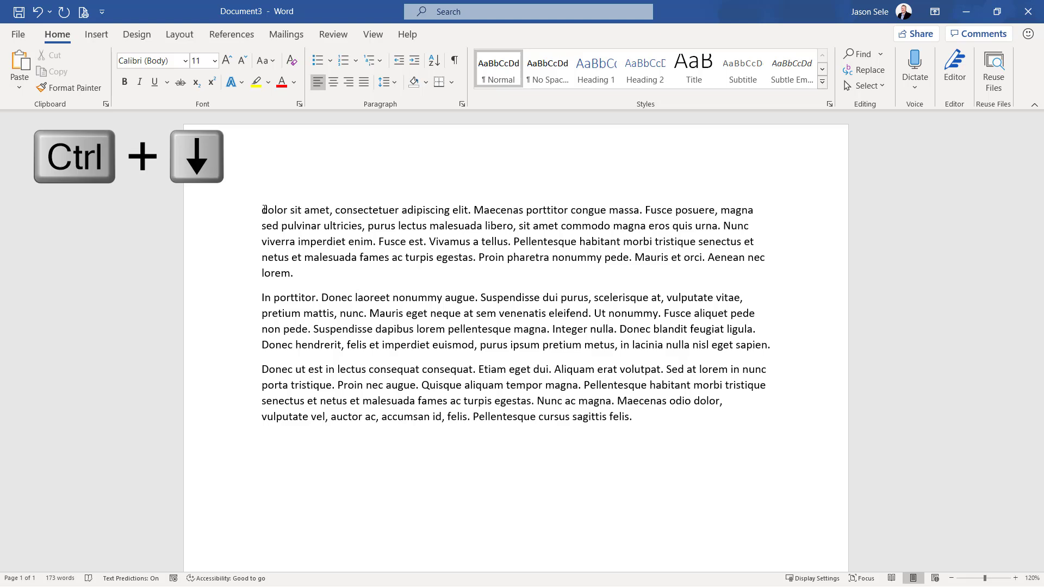
# Extend the selection one paragraph at a time through the third paragraph, and shrink it back toward the first paragraph
pyautogui.hotkey('ctrl', 'Up')
pyautogui.hotkey('ctrl', 'shift', 'Down')
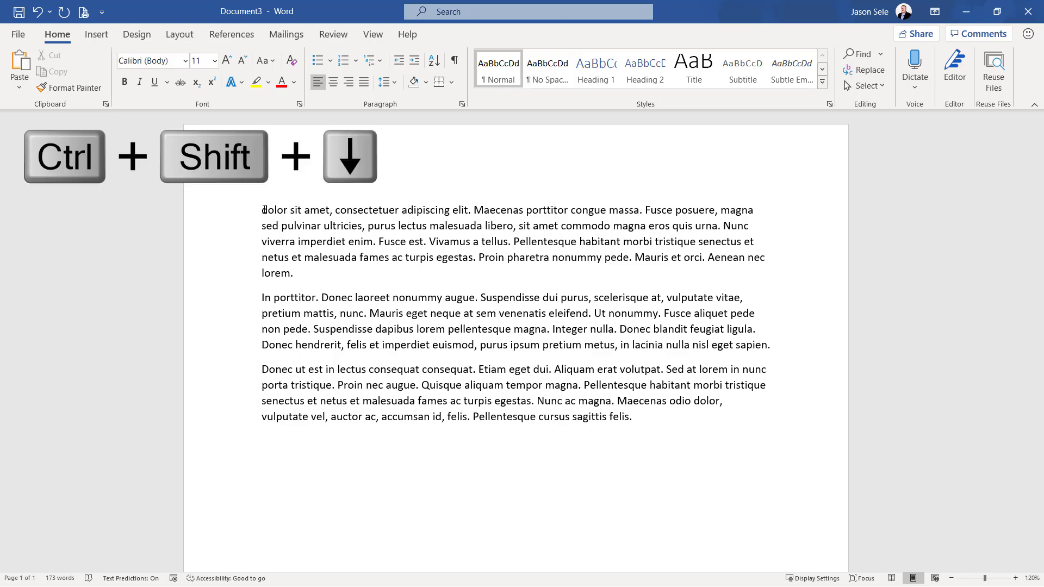
pyautogui.hotkey('ctrl', 'shift', 'Down')
pyautogui.hotkey('ctrl', 'shift', 'Down')
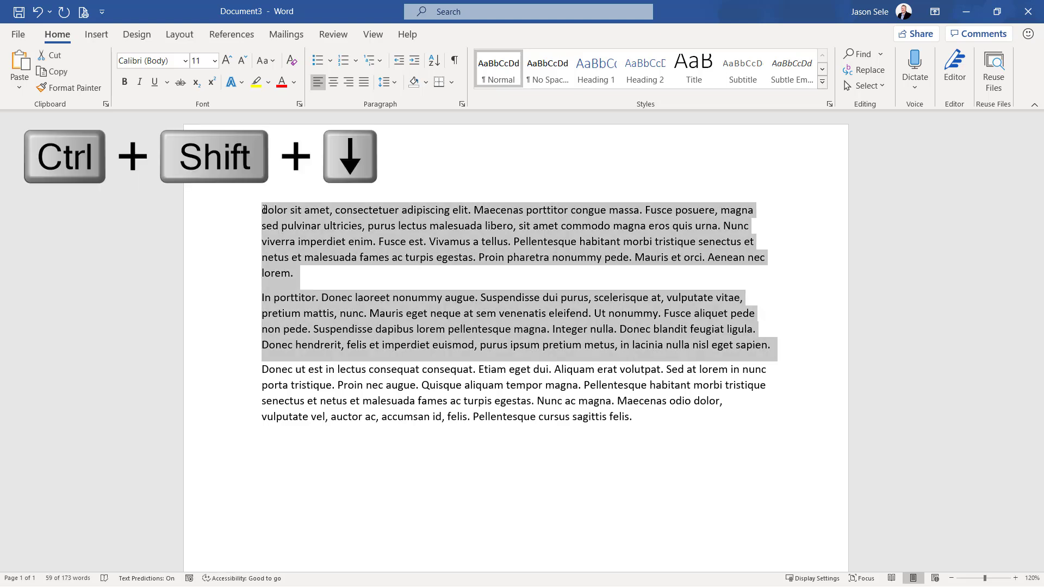
pyautogui.hotkey('ctrl', 'shift', 'Down')
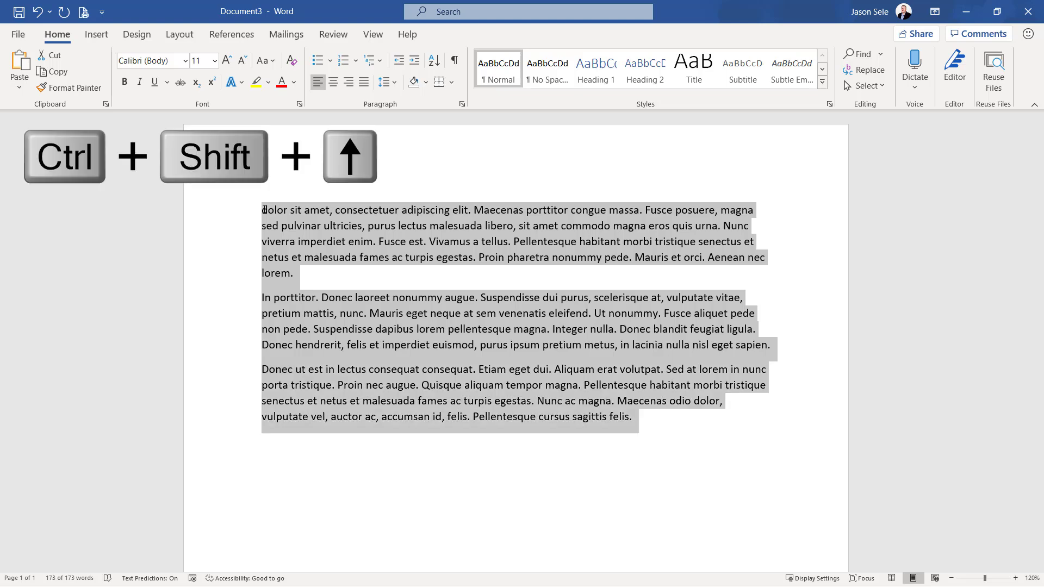
pyautogui.hotkey('ctrl', 'shift', 'Up')
pyautogui.hotkey('ctrl', 'shift', 'Up')
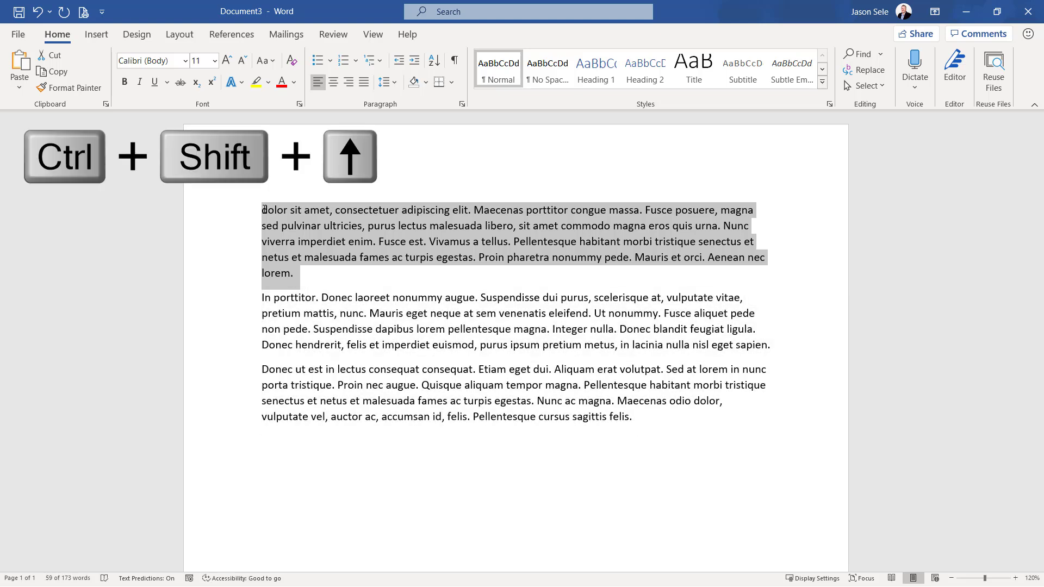
# Move the cursor to the beginning of the document, to its end, and back before the first word
pyautogui.hotkey('ctrl', 'Home')
pyautogui.hotkey('ctrl', 'Home')
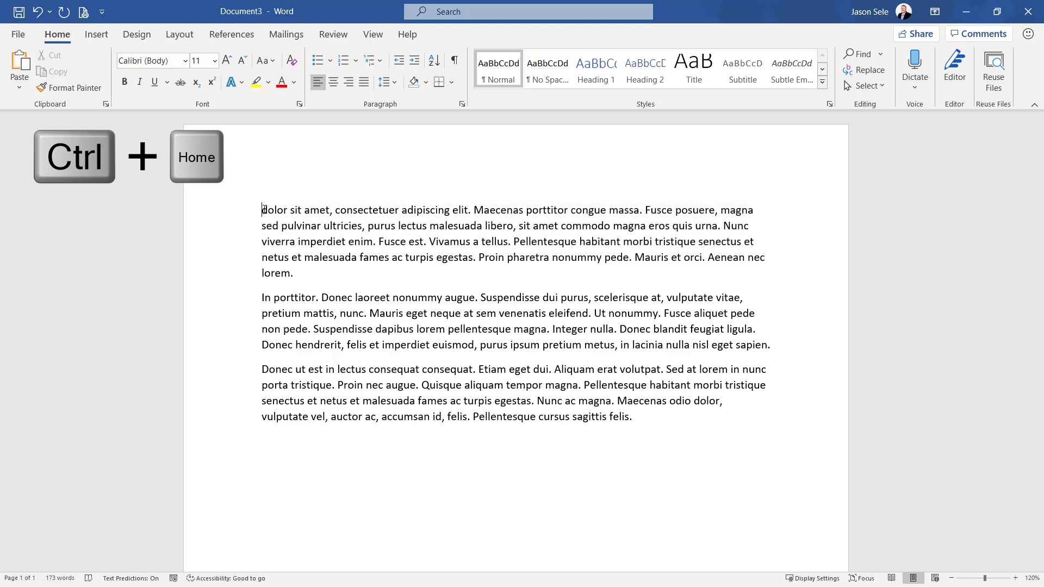
pyautogui.hotkey('ctrl', 'End')
pyautogui.keyDown('ctrl'); pyautogui.click(263, 211); pyautogui.keyUp('ctrl')
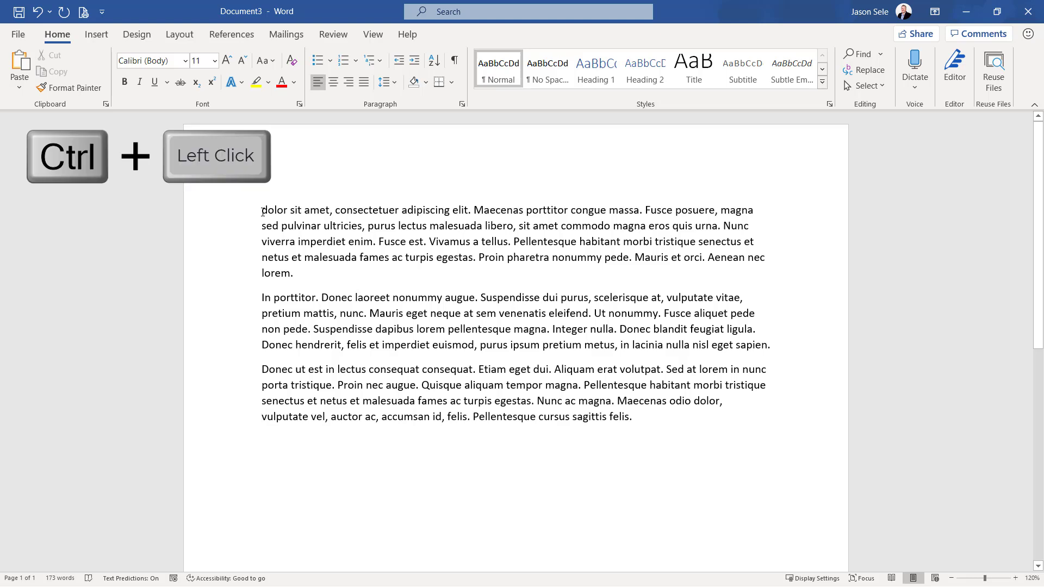
# Select the sentence beginning "Fusce posuere, magna" in the first paragraph, and copy and paste it
pyautogui.keyDown('ctrl'); pyautogui.click(448, 228); pyautogui.keyUp('ctrl')
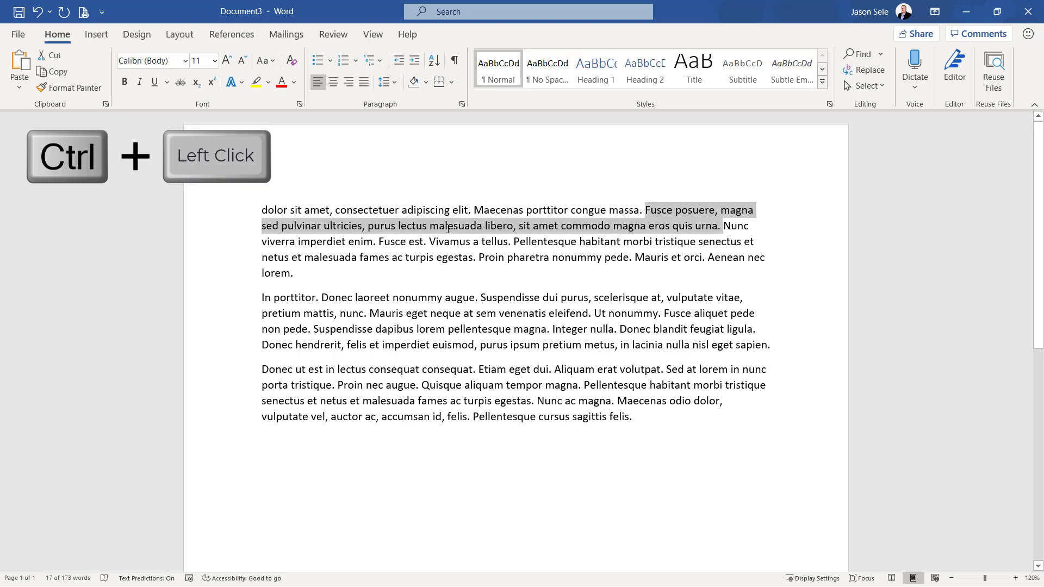
pyautogui.hotkey('ctrl', 'c')
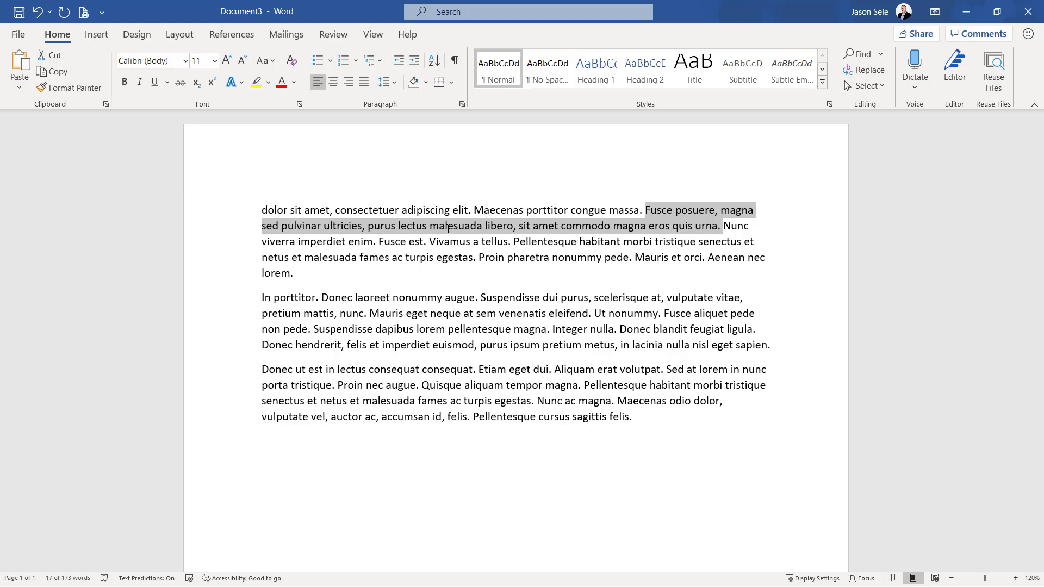
pyautogui.hotkey('ctrl', 'v')
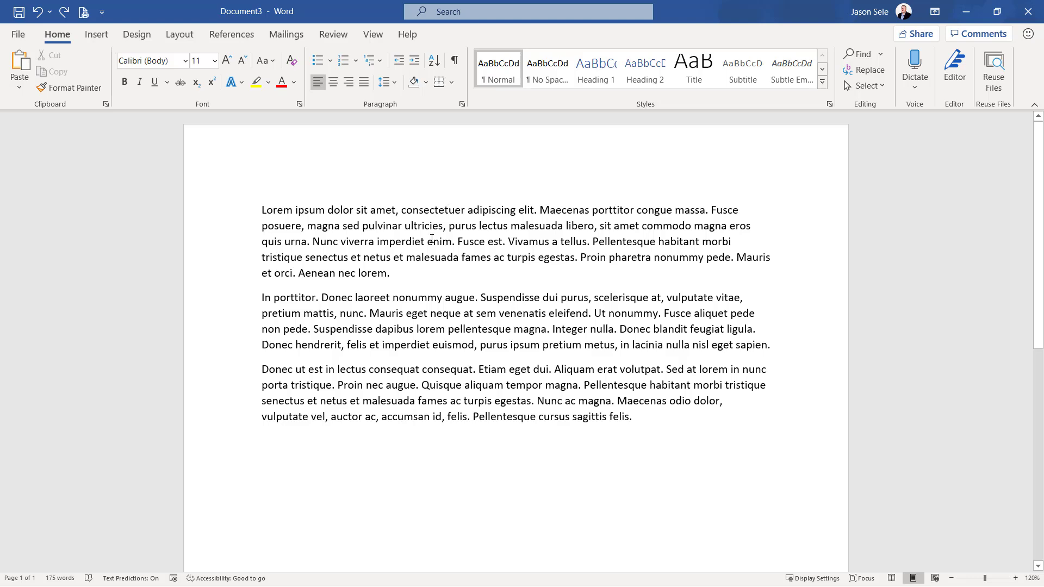
# Select the word "consectetuer" and its whole paragraph, and place the cursor before "magna" in the second line
pyautogui.doubleClick(440, 212)
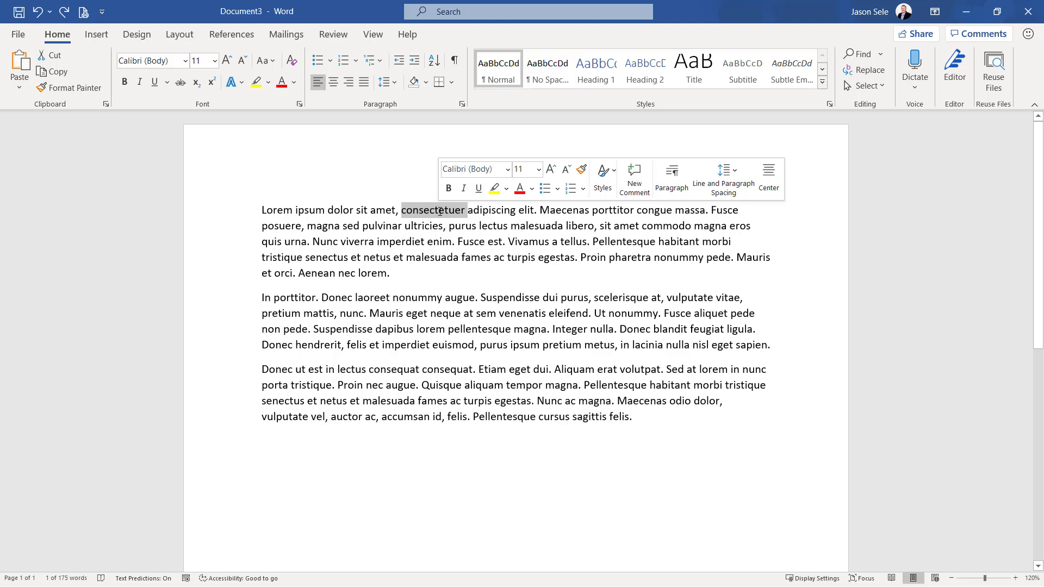
pyautogui.tripleClick(440, 212)
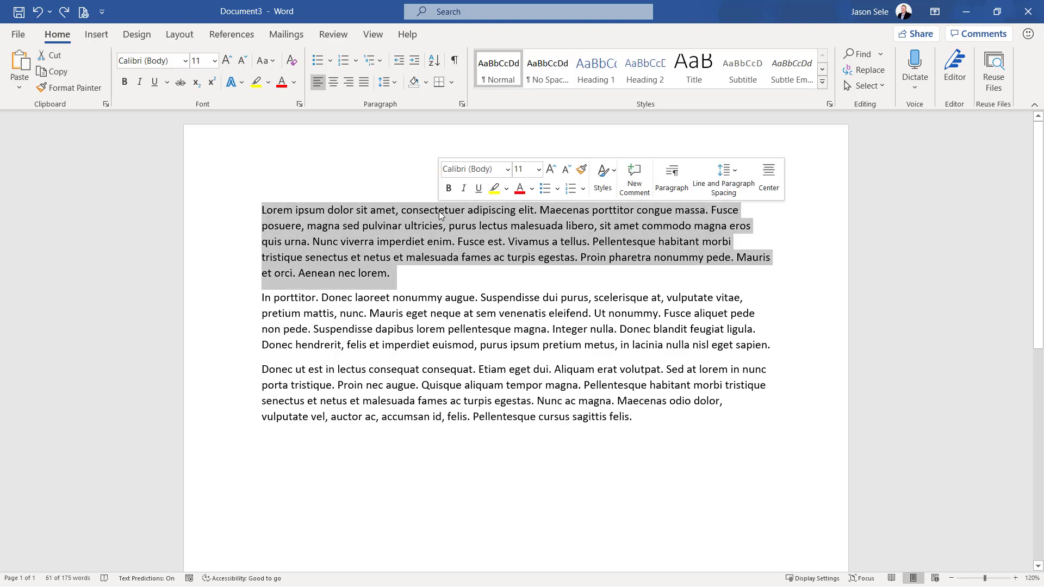
pyautogui.click(310, 226)
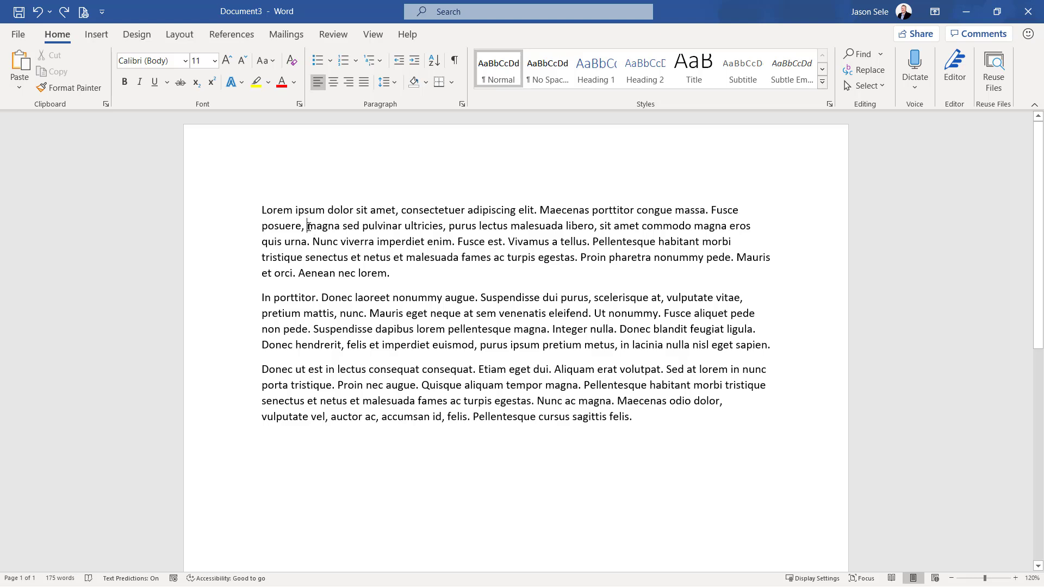
# Move the text from "magna sed pulvinar" through "malesuada fames" to the document's end, and select the first two paragraphs
pyautogui.moveTo(308, 227); pyautogui.dragTo(476, 259)
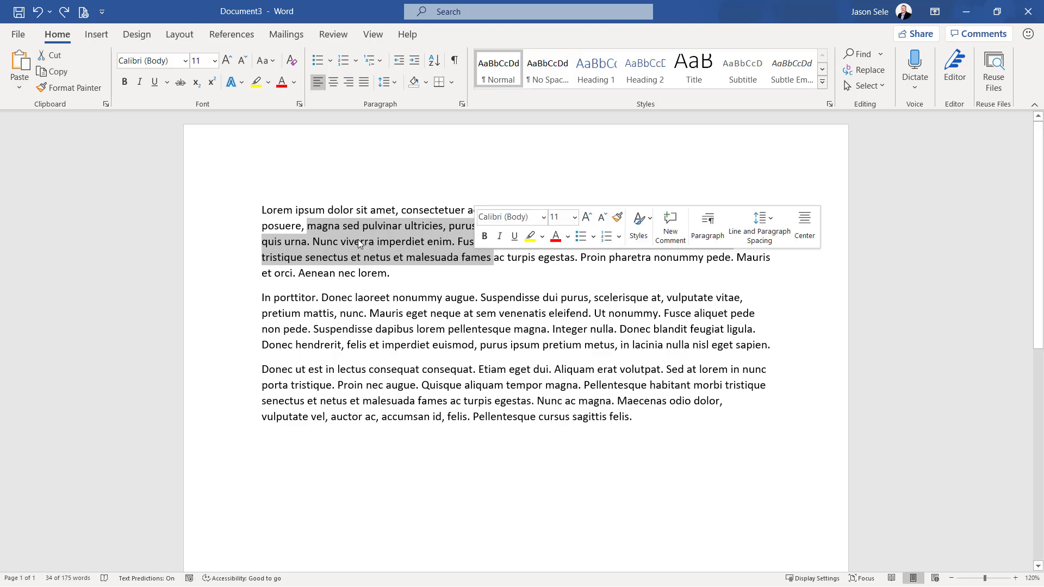
pyautogui.moveTo(358, 240); pyautogui.dragTo(365, 473)
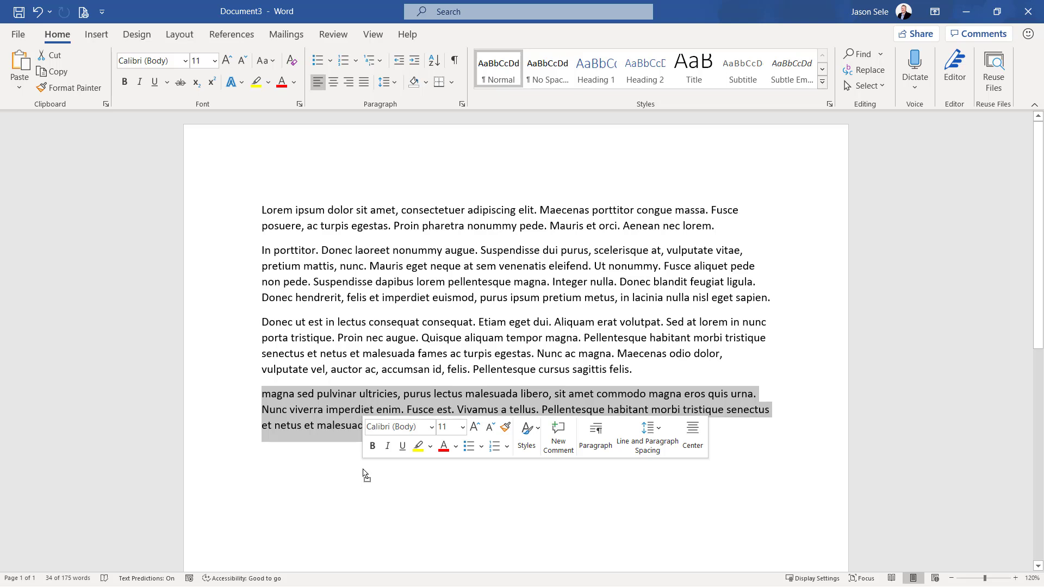
pyautogui.click(256, 210)
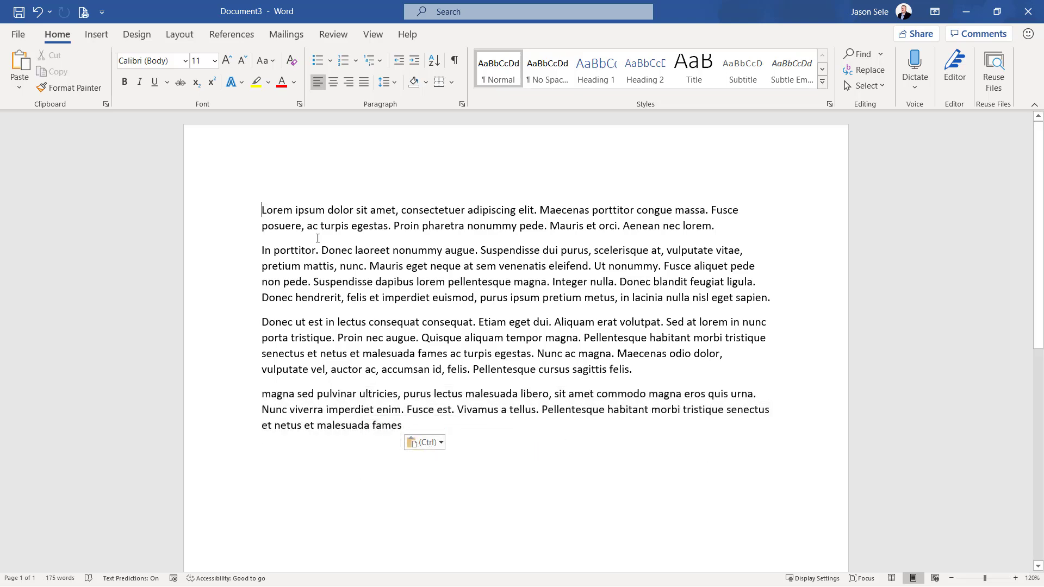
pyautogui.keyDown('shift'); pyautogui.click(770, 299); pyautogui.keyUp('shift')
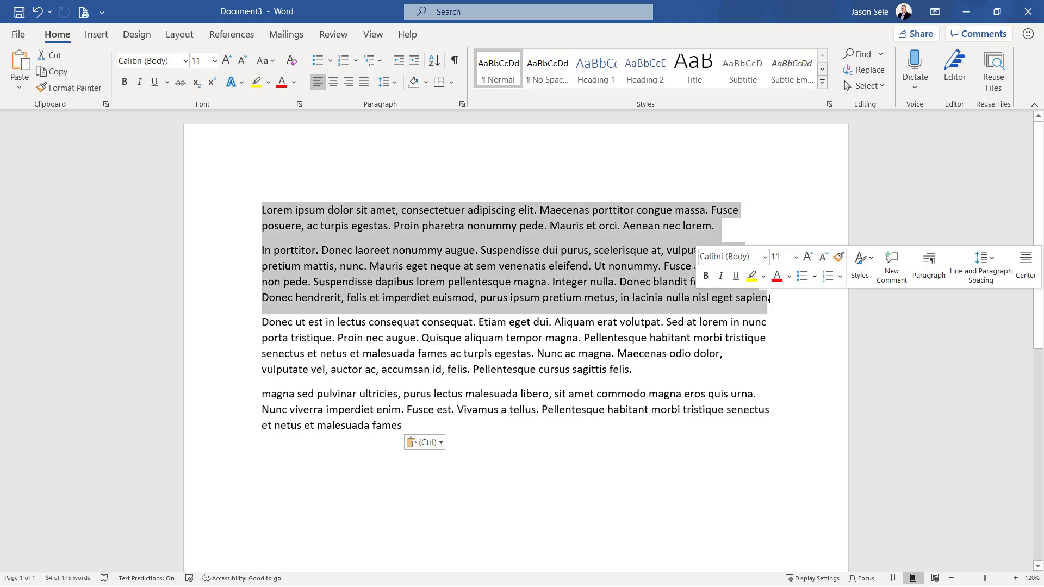
# Move "Lorem ipsum dolor" and "Donec ut est in lectus consequat" together to the document's end, and select the lines from "non pede" through "Lorem ipsum dolor"
pyautogui.moveTo(262, 211); pyautogui.dragTo(353, 214)
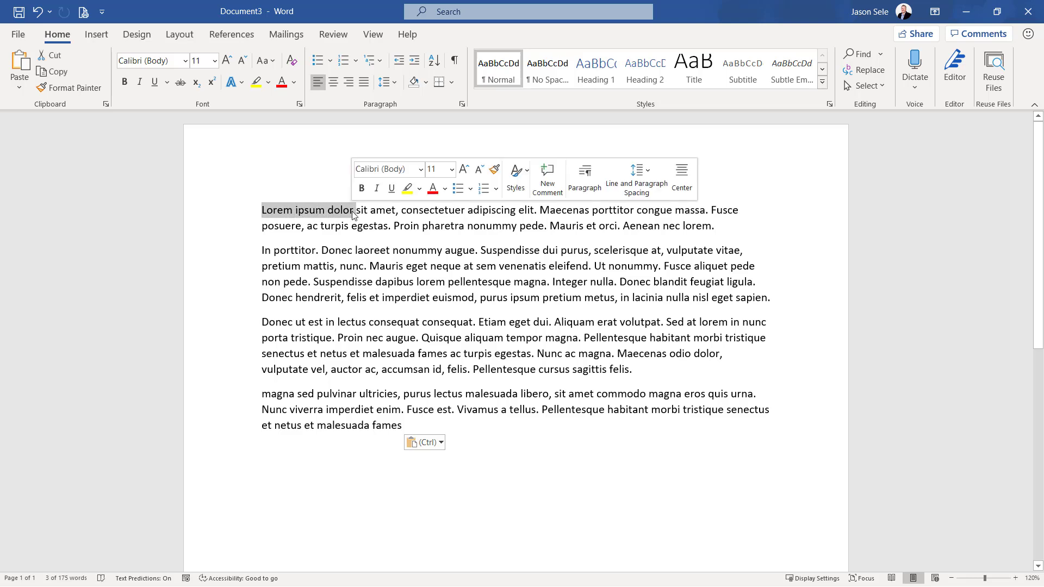
pyautogui.moveTo(262, 322); pyautogui.dragTo(433, 449)
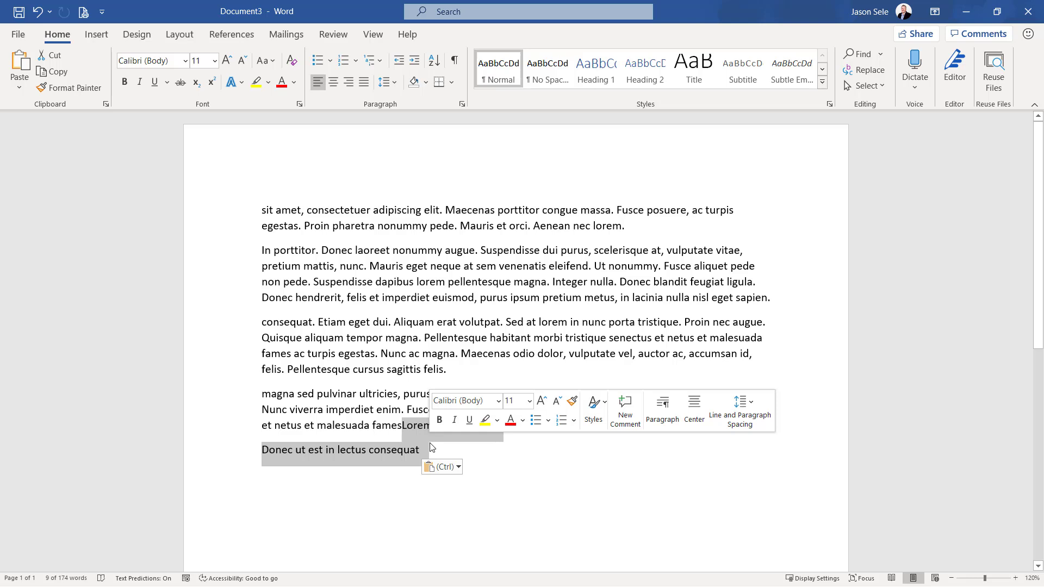
pyautogui.click(132, 223)
pyautogui.click(143, 288)
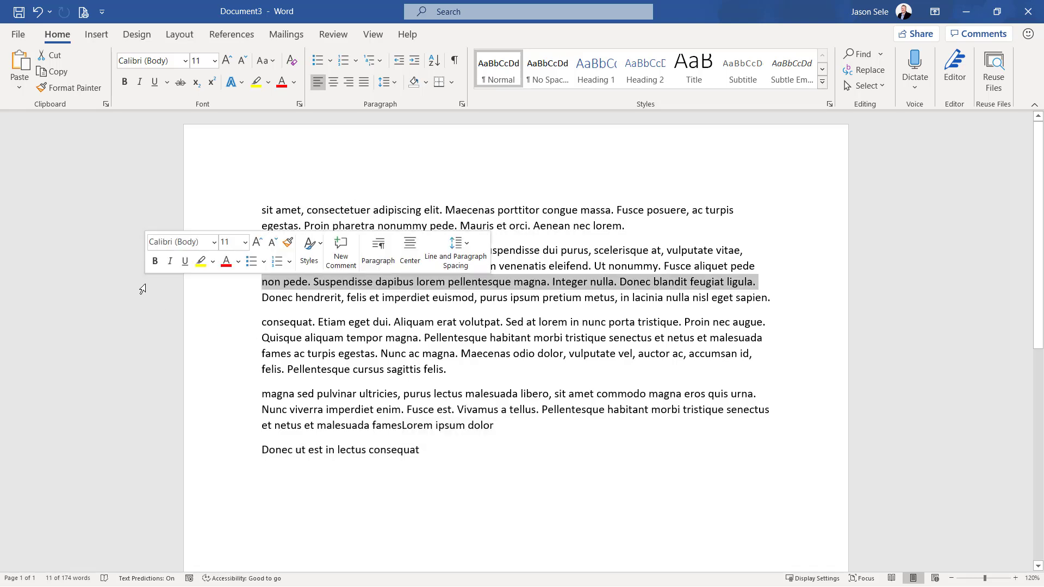
pyautogui.moveTo(143, 289); pyautogui.dragTo(153, 431)
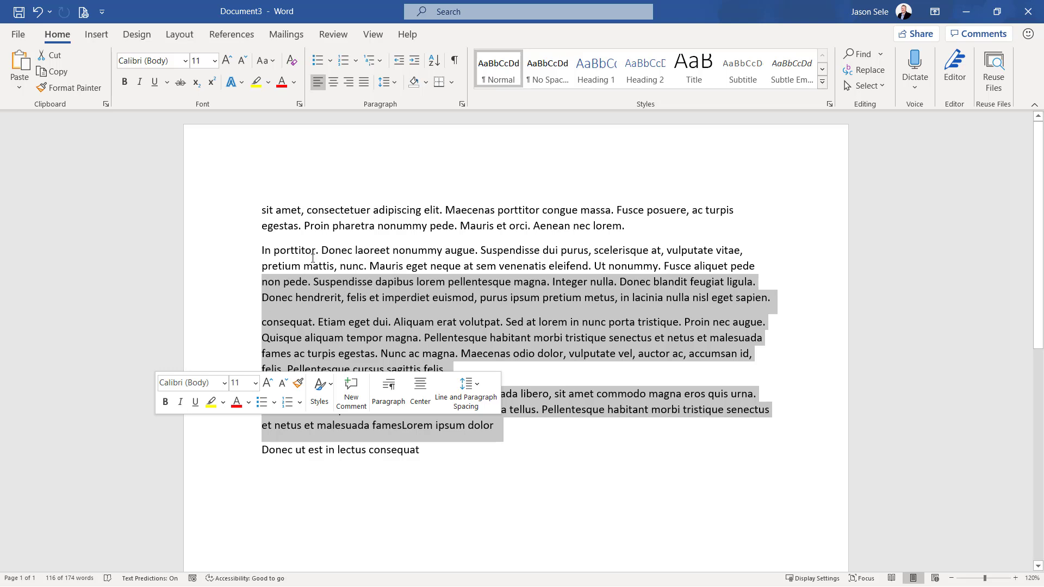
# Move the second paragraph's text from "Donec laoreet" through "dapibus lorem" to the document's end using Move Here
pyautogui.moveTo(322, 253); pyautogui.dragTo(447, 282)
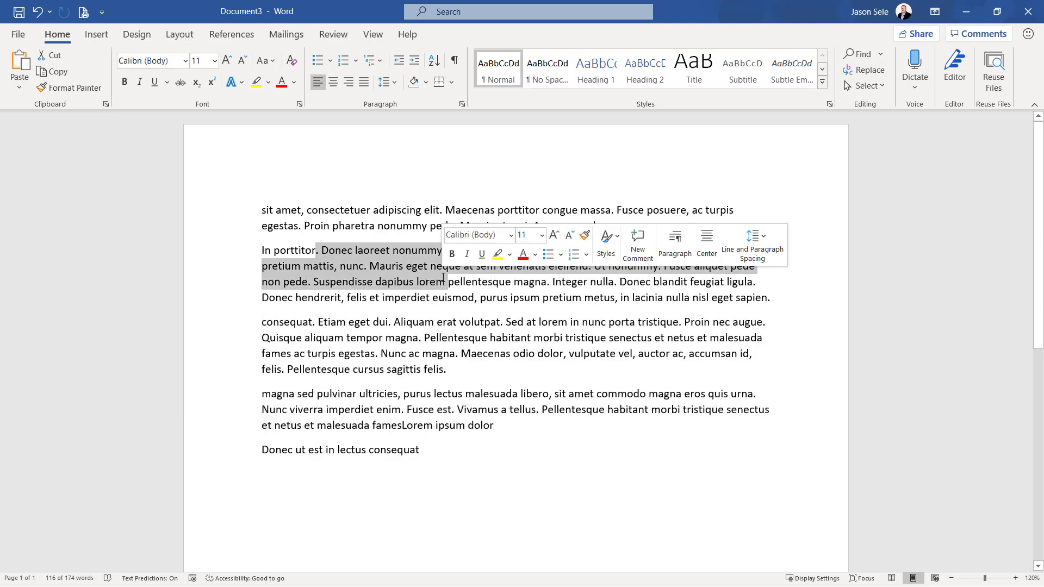
pyautogui.moveTo(383, 266); pyautogui.dragTo(477, 469)
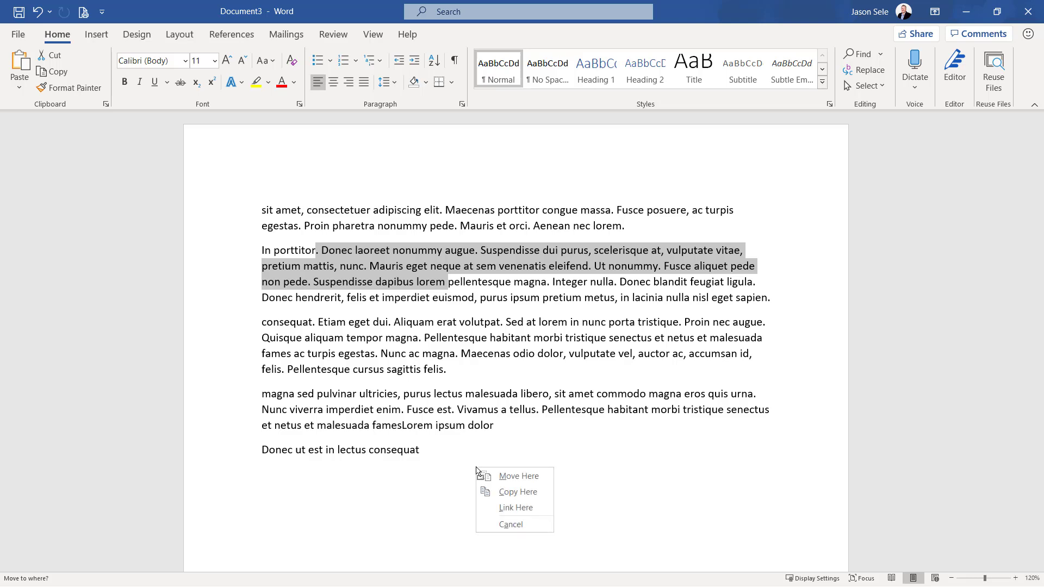
pyautogui.click(517, 476)
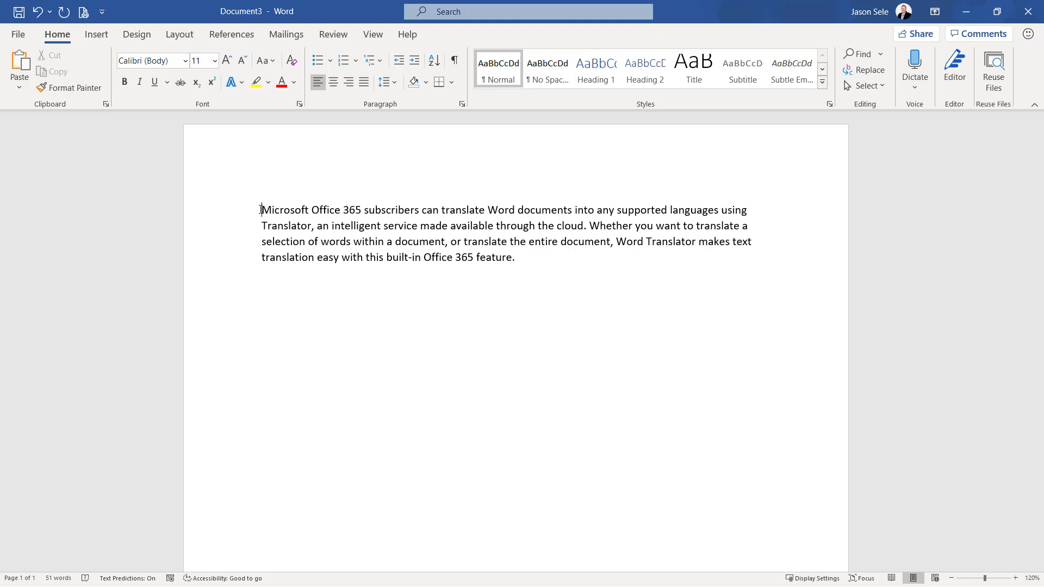
# Translate the whole Microsoft Office 365 paragraph into French with Translate Selection
pyautogui.moveTo(260, 210); pyautogui.dragTo(517, 262)
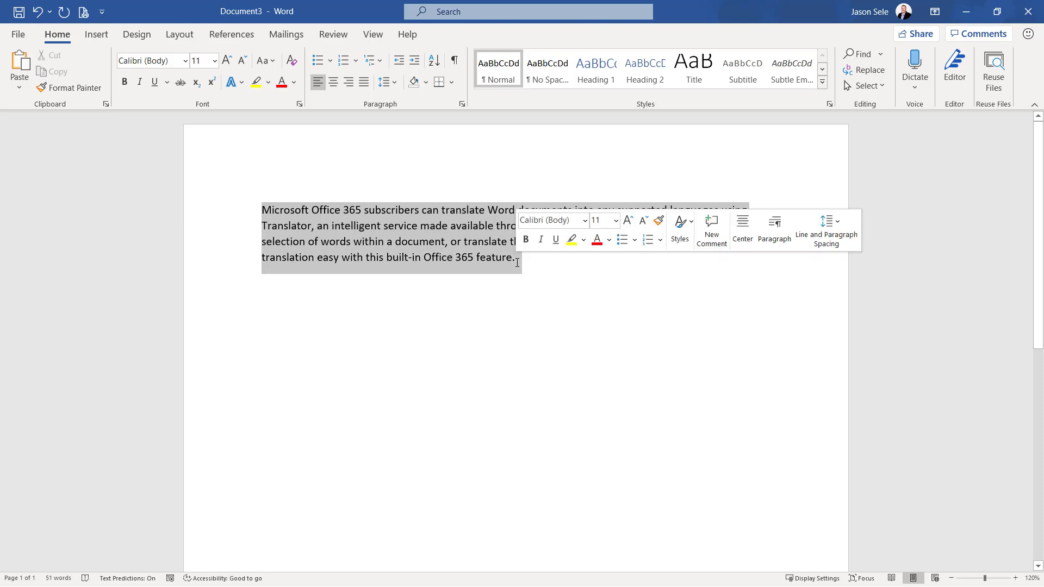
pyautogui.click(333, 35)
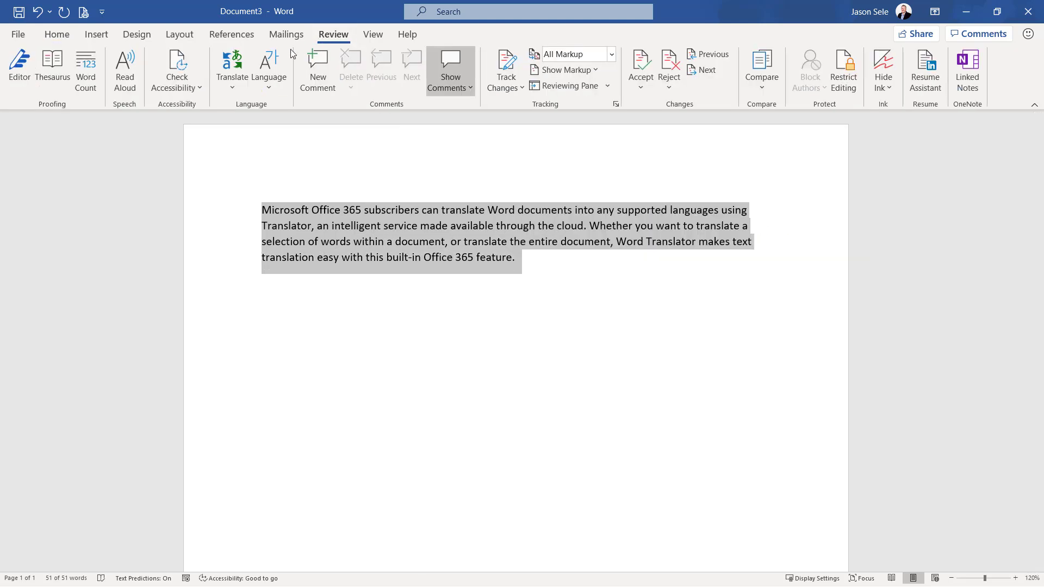
pyautogui.click(232, 69)
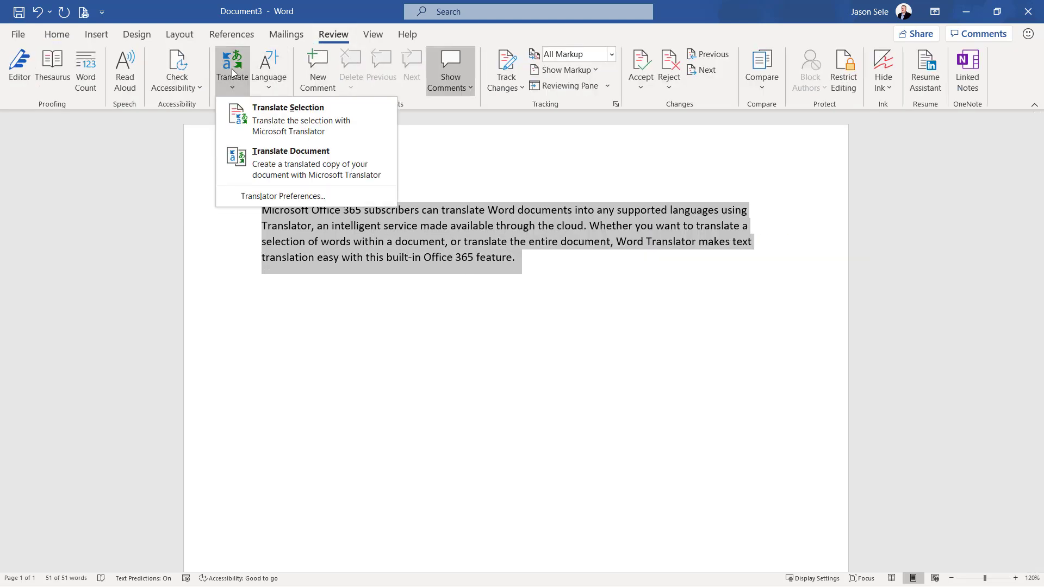
pyautogui.click(308, 120)
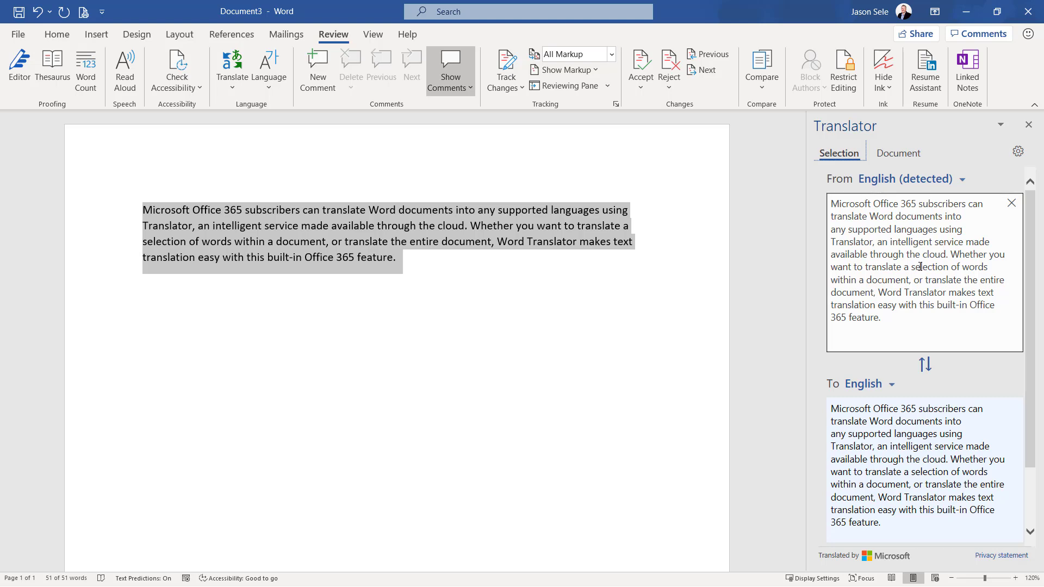
pyautogui.click(893, 387)
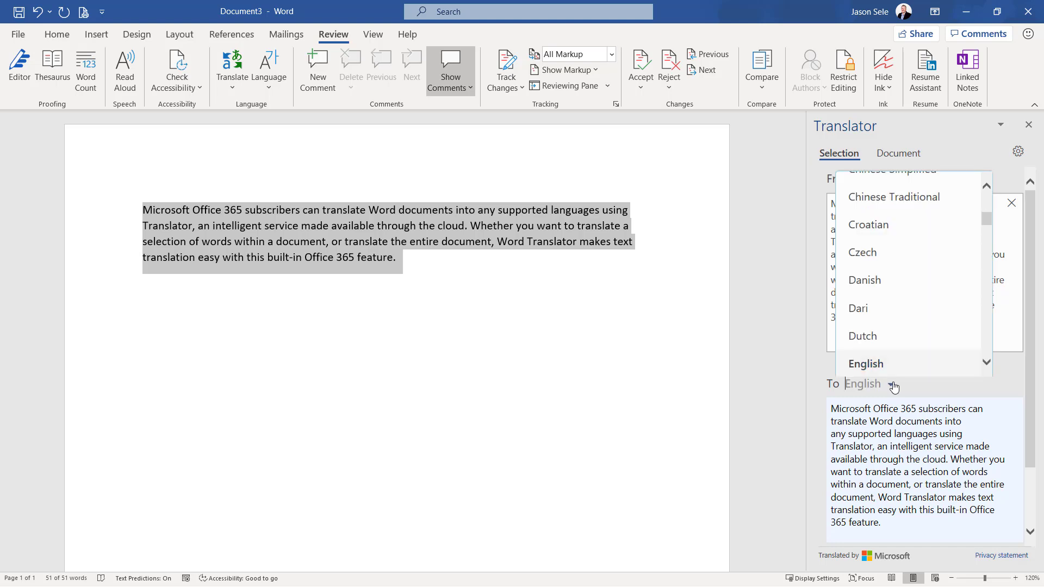
pyautogui.click(986, 369)
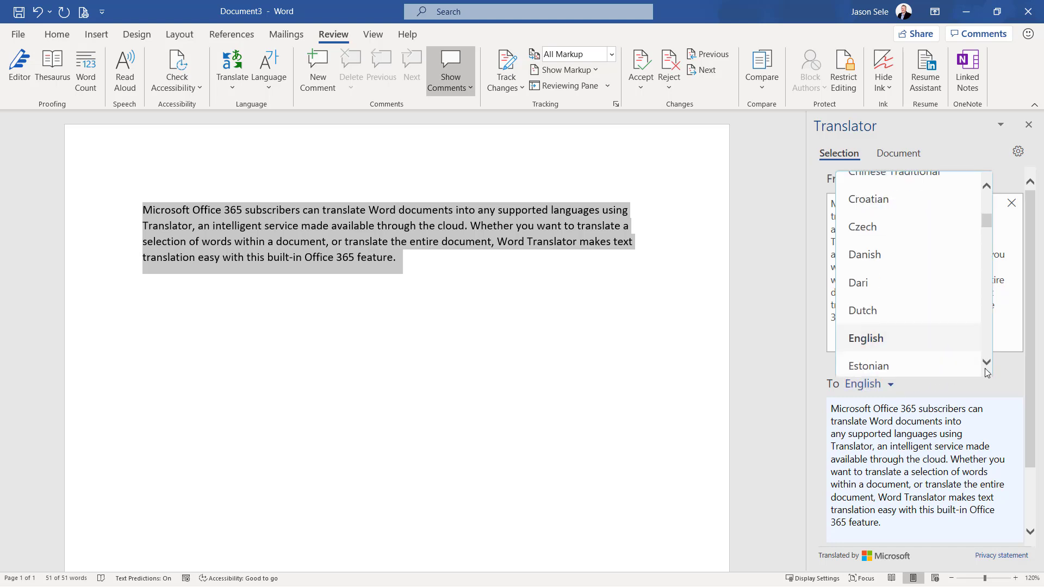
pyautogui.click(986, 369)
pyautogui.click(986, 368)
pyautogui.click(986, 369)
pyautogui.click(986, 369)
pyautogui.click(986, 368)
pyautogui.click(986, 369)
pyautogui.click(985, 369)
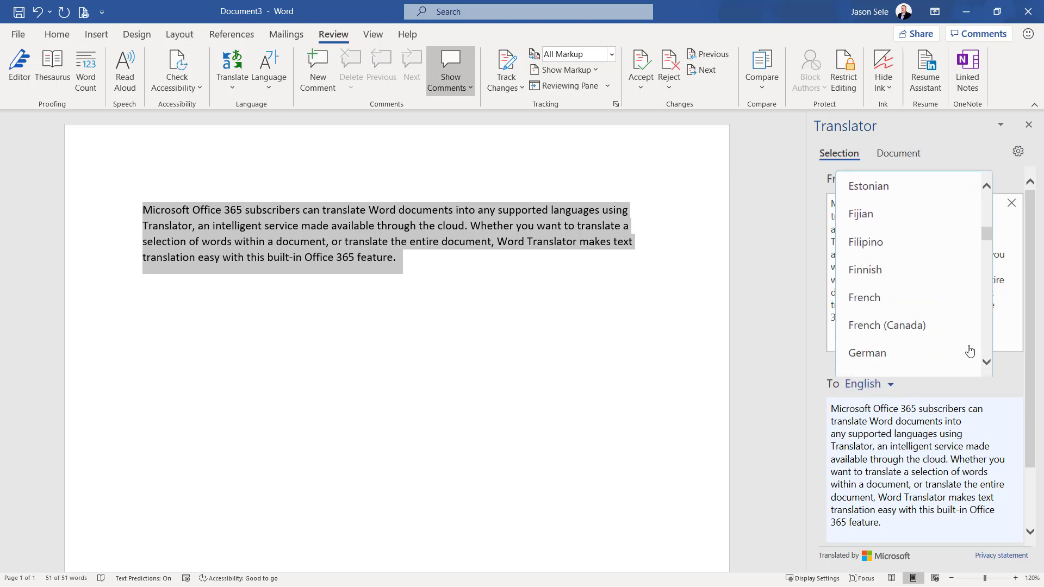
pyautogui.click(875, 298)
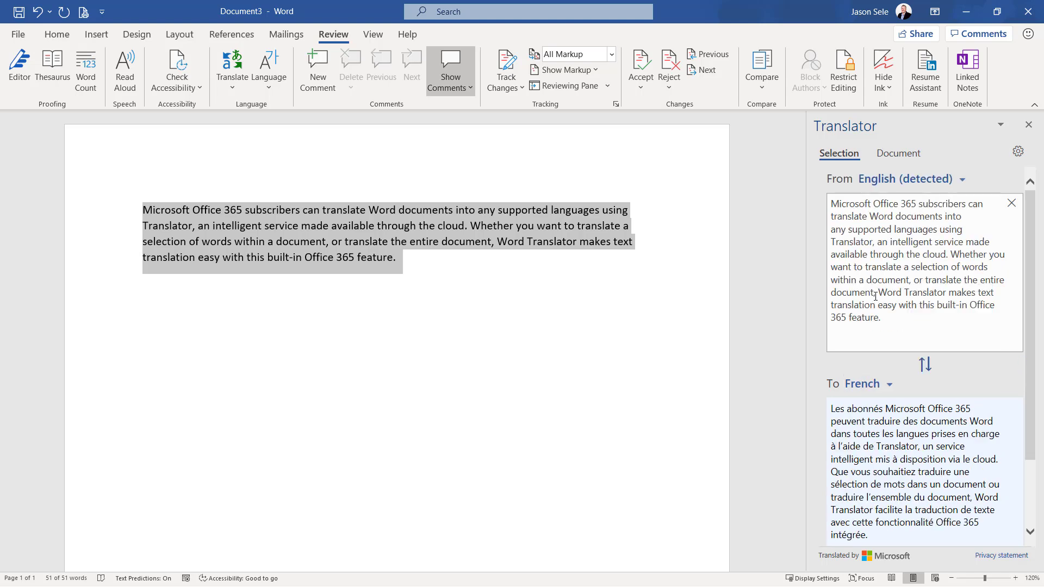
# Try to insert the French translation over the selected English paragraph, and undo the insertion
pyautogui.moveTo(1029, 391); pyautogui.dragTo(1026, 446)
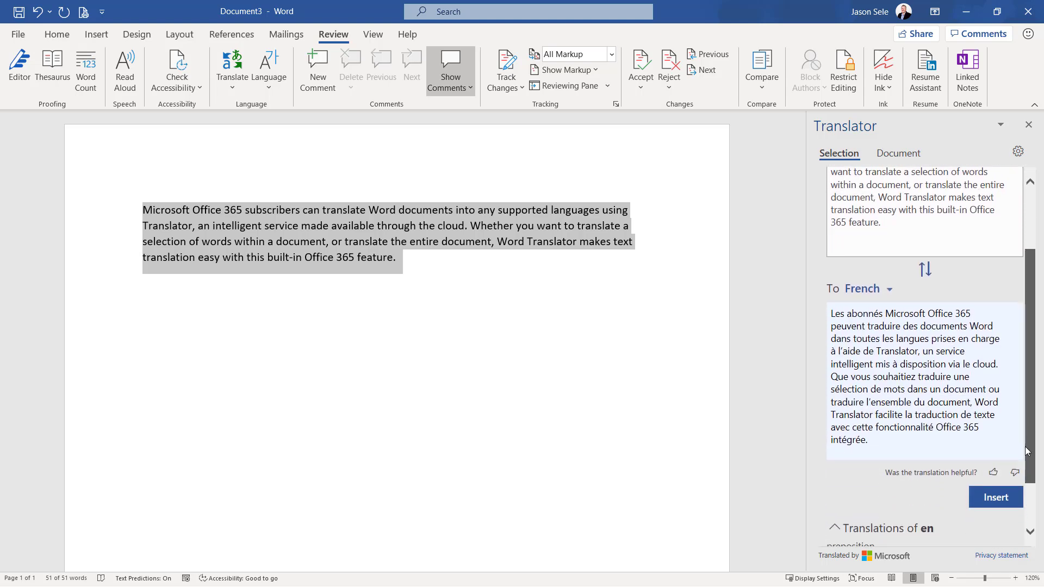
pyautogui.click(1000, 497)
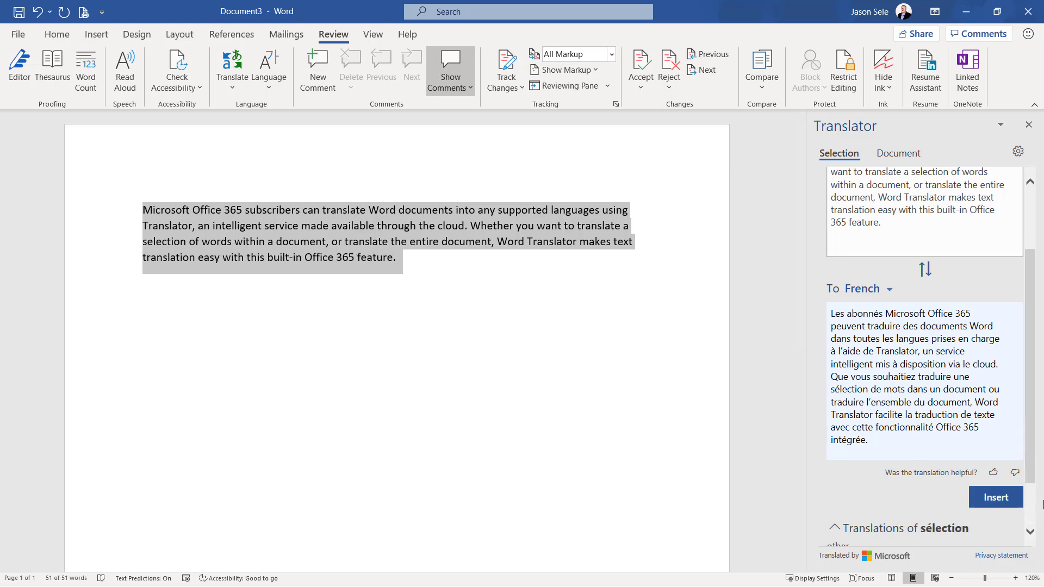
pyautogui.click(996, 497)
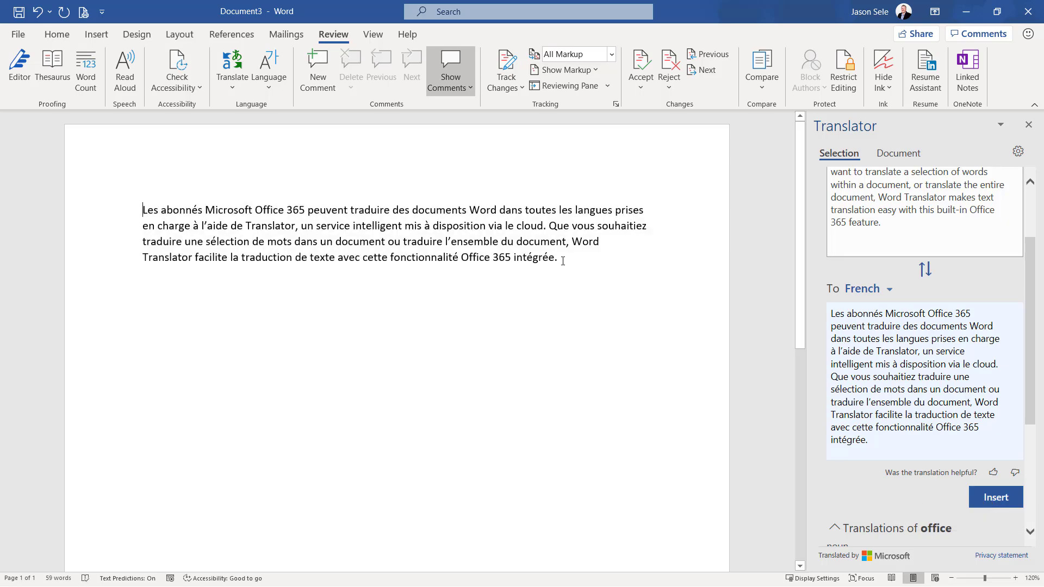
pyautogui.click(38, 11)
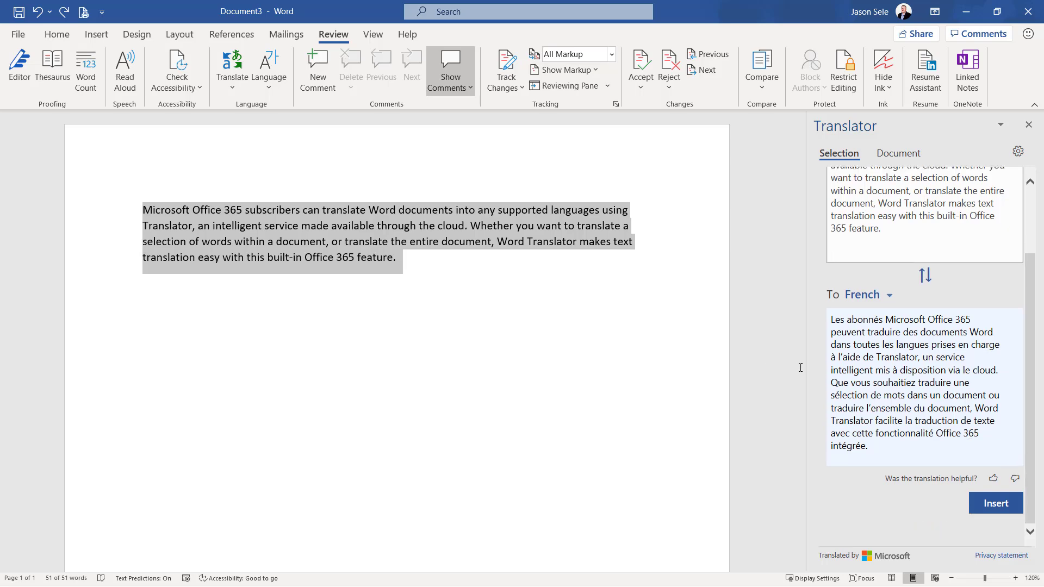
# Insert the French translation as a new paragraph below the English paragraph
pyautogui.click(420, 278)
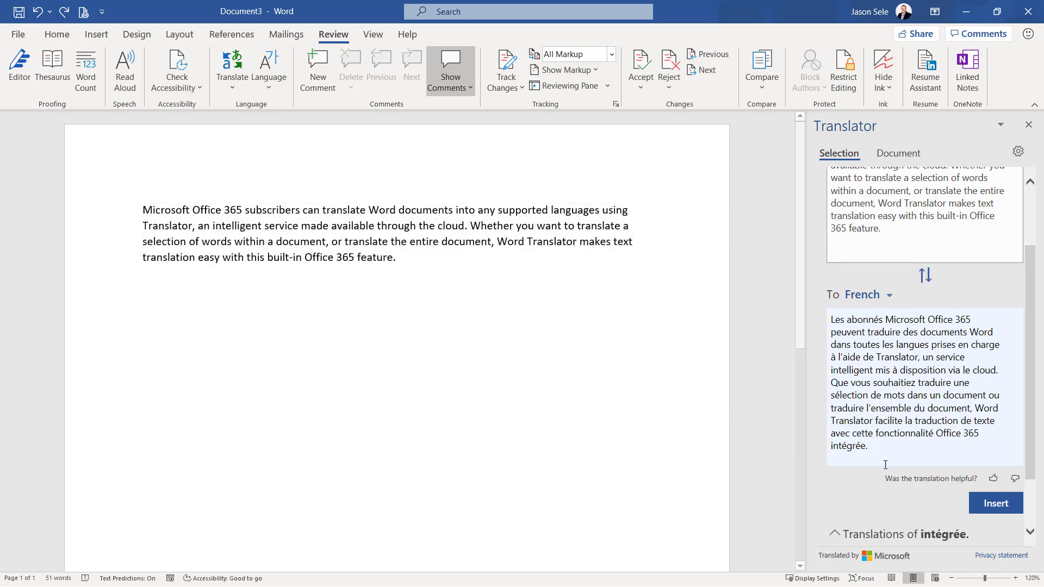
pyautogui.click(996, 506)
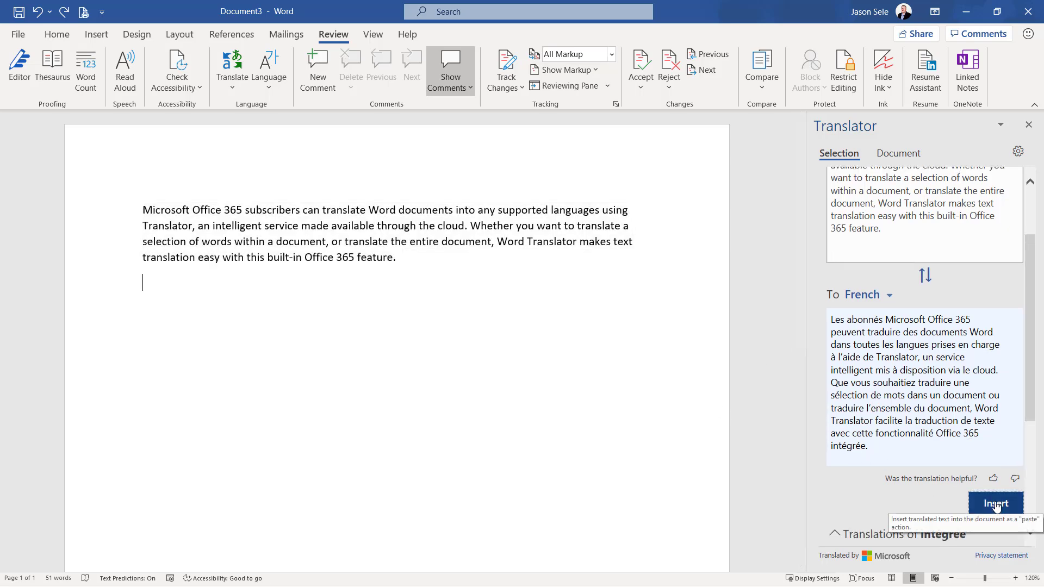
pyautogui.scroll(2, 464, 299)
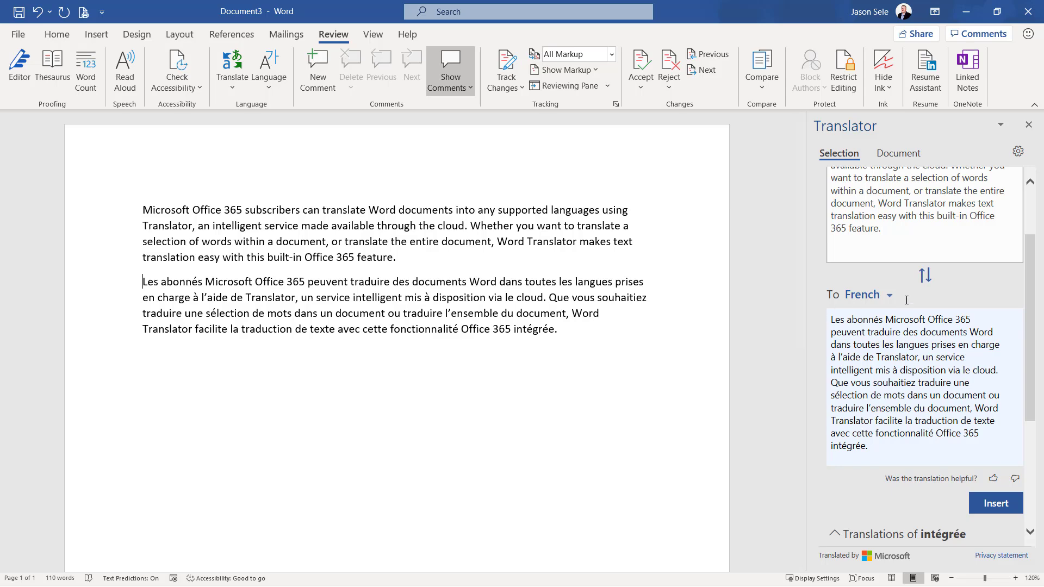
# Swap the translation languages to turn the French text back into English, and insert the result as a third paragraph
pyautogui.click(926, 276)
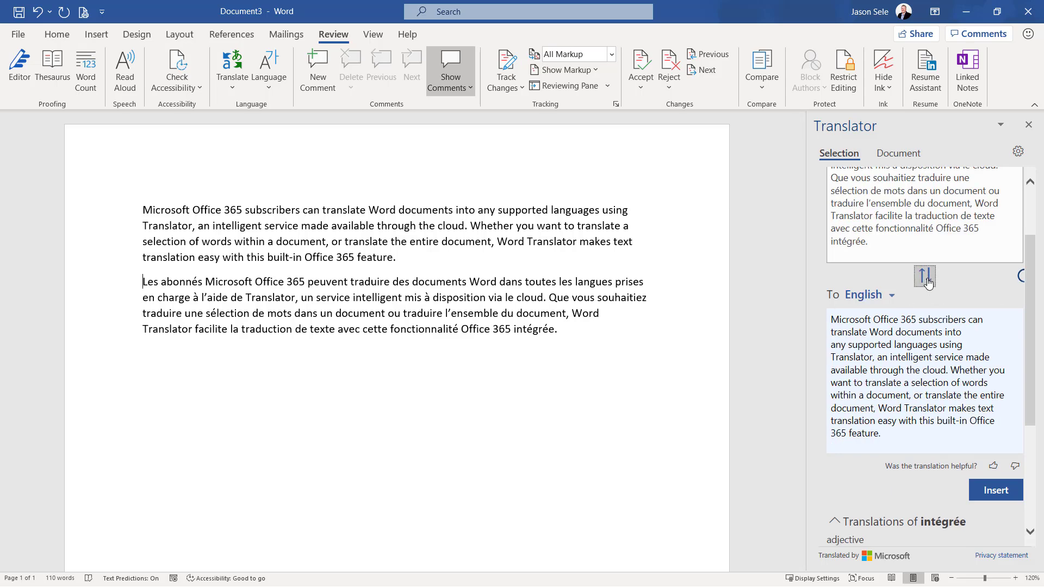
pyautogui.scroll(3, 935, 285)
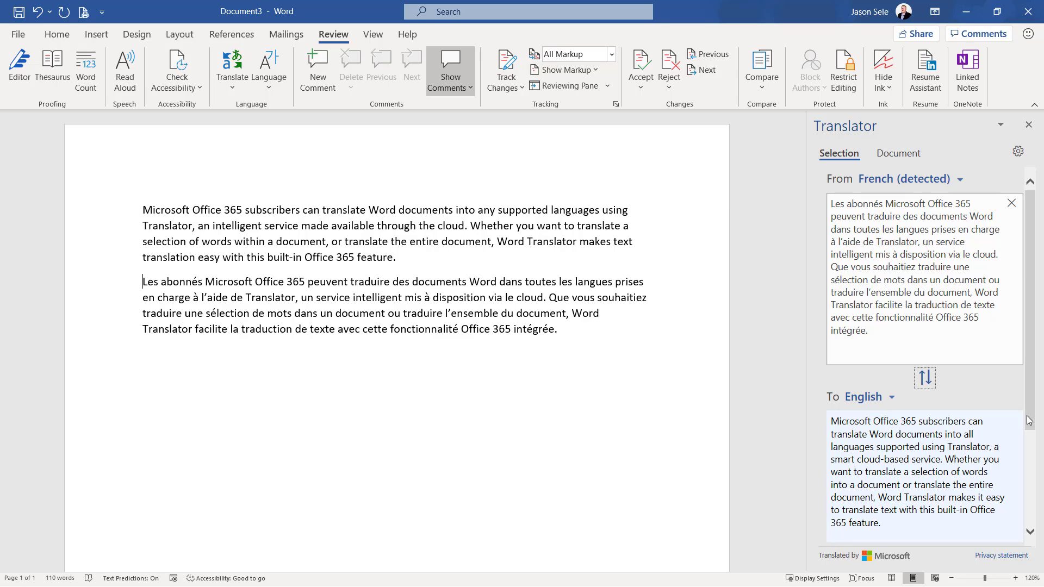
pyautogui.scroll(-3, 1032, 467)
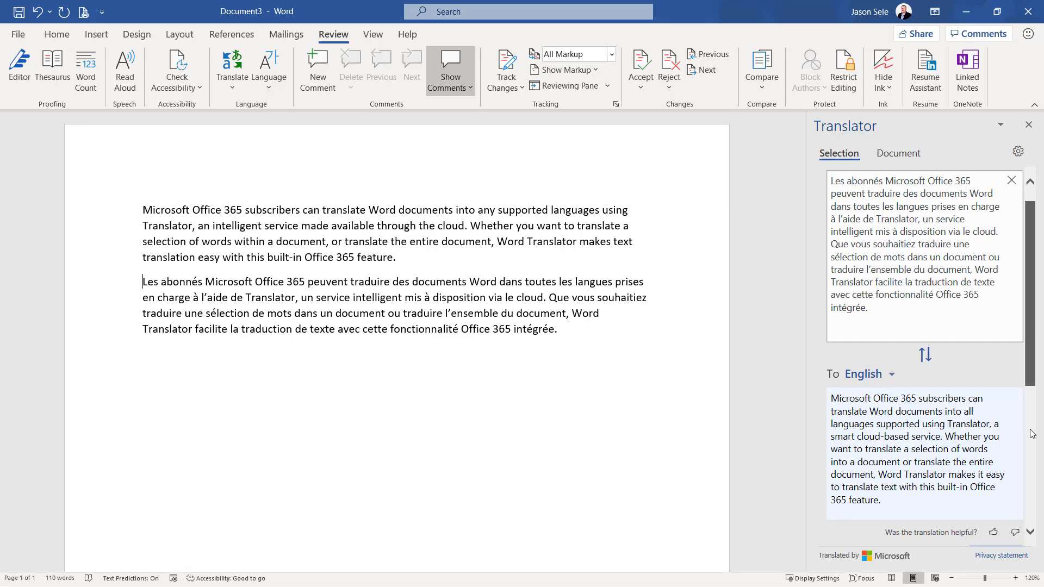
pyautogui.click(206, 366)
pyautogui.click(1007, 505)
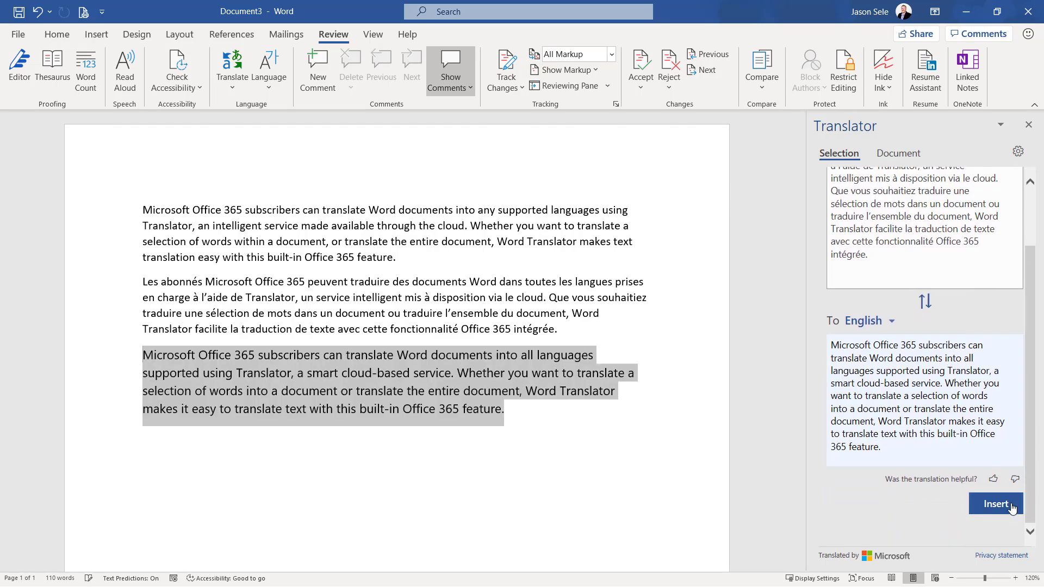
pyautogui.click(539, 388)
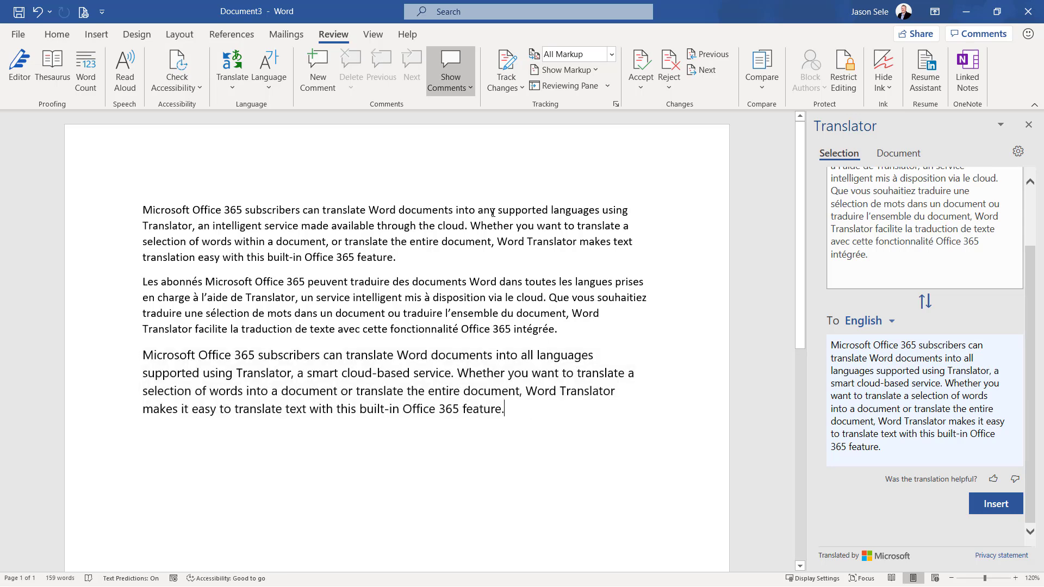
# Compare "any supported languages" in the first paragraph with "all languages" in the third by selecting each phrase
pyautogui.moveTo(493, 211); pyautogui.dragTo(589, 214)
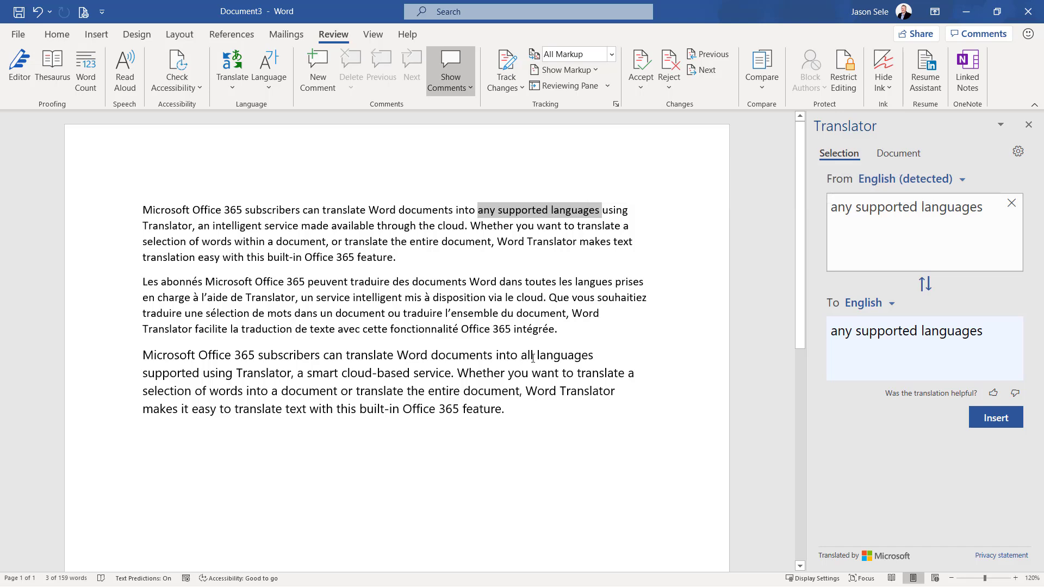
pyautogui.moveTo(521, 356); pyautogui.dragTo(599, 357)
pyautogui.click(481, 435)
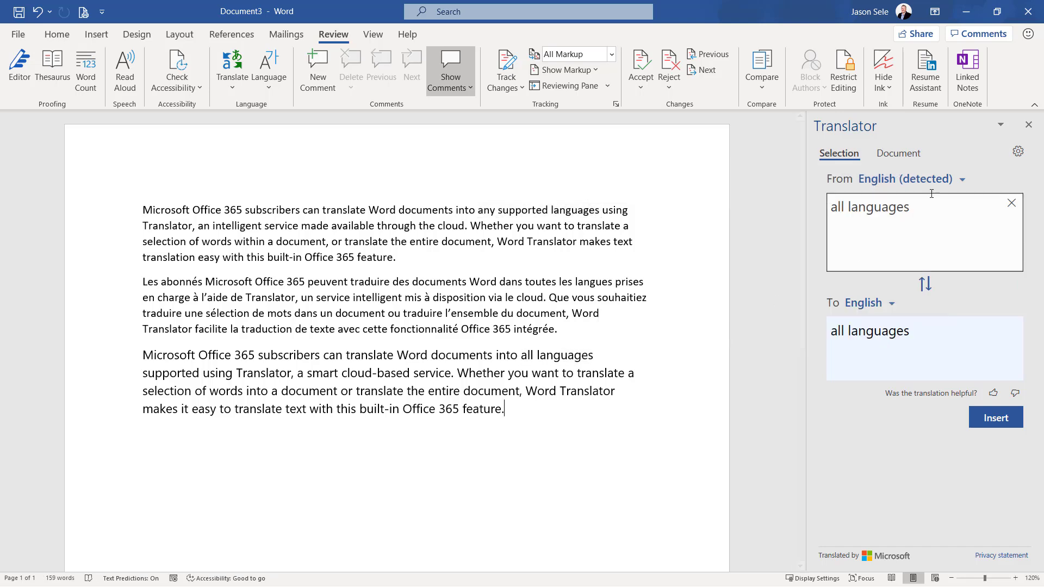
# Create a translated copy of the whole document in English with the source language auto-detected
pyautogui.click(901, 155)
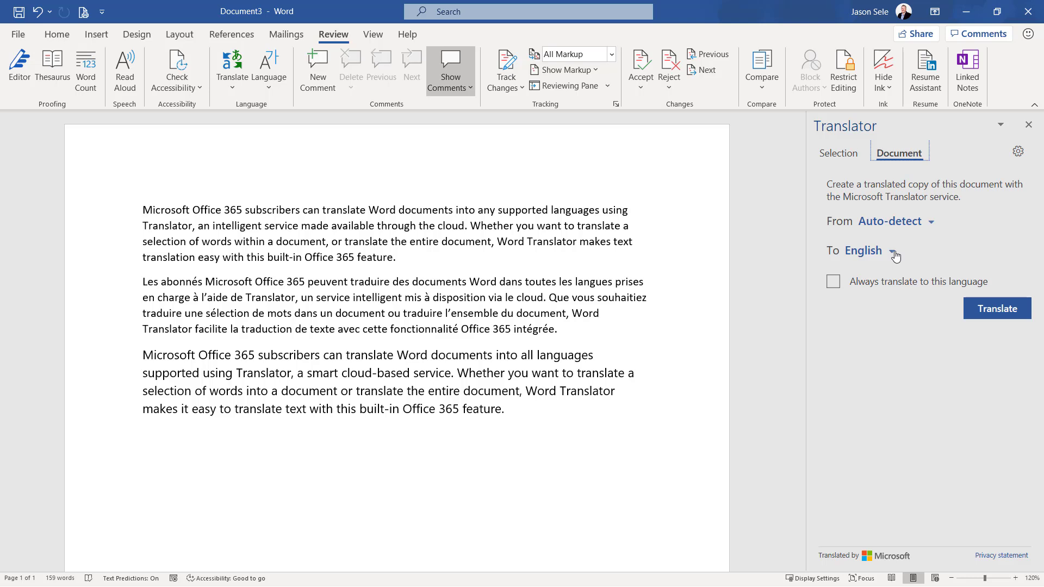
pyautogui.click(1008, 315)
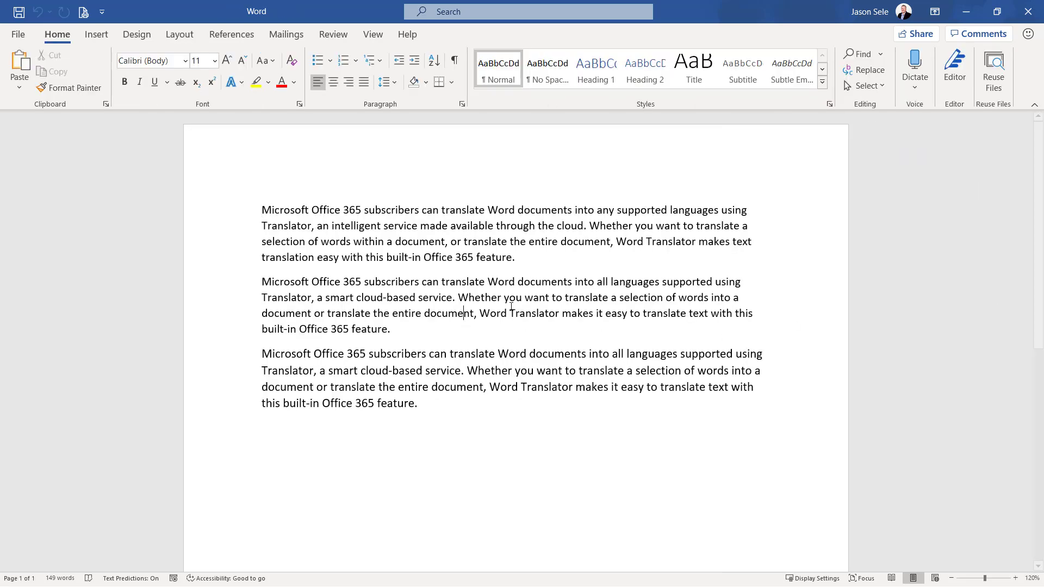
# Close the translated copy of the document without saving it
pyautogui.click(1028, 11)
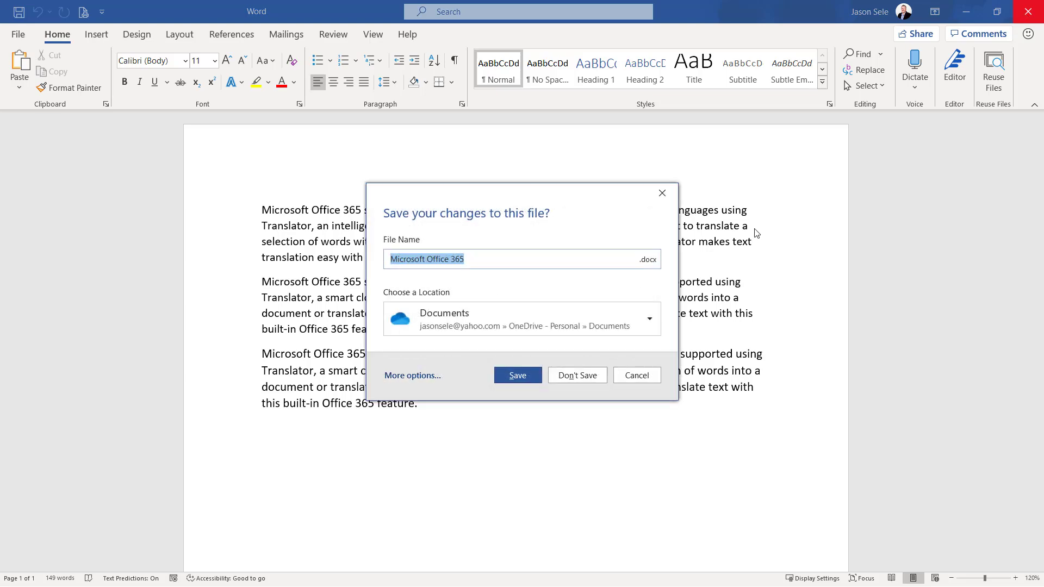
pyautogui.click(578, 375)
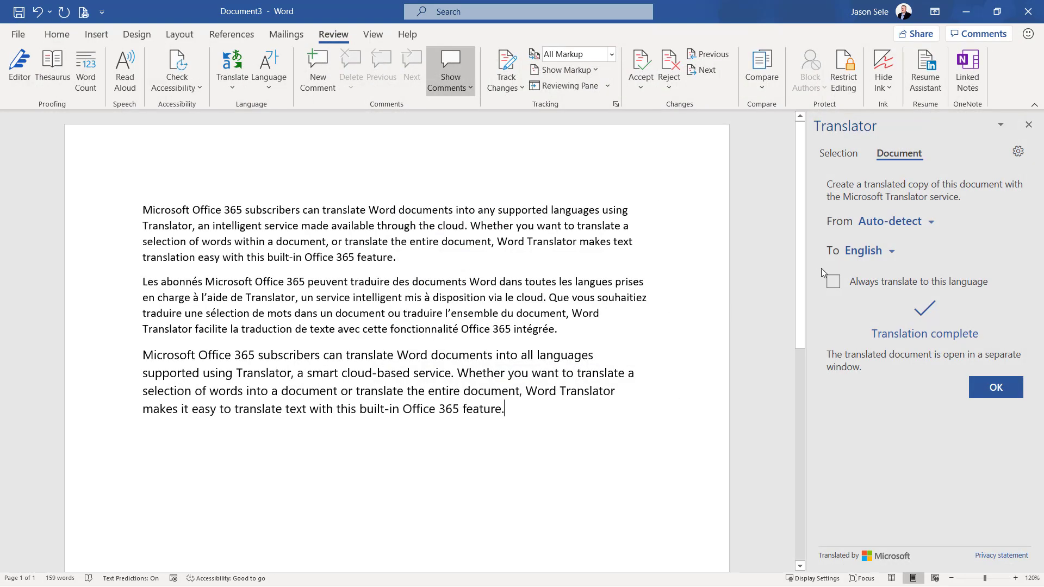
# Open the Translator preferences and look through the languages that can be excluded from translation offers, without adding one
pyautogui.click(1017, 154)
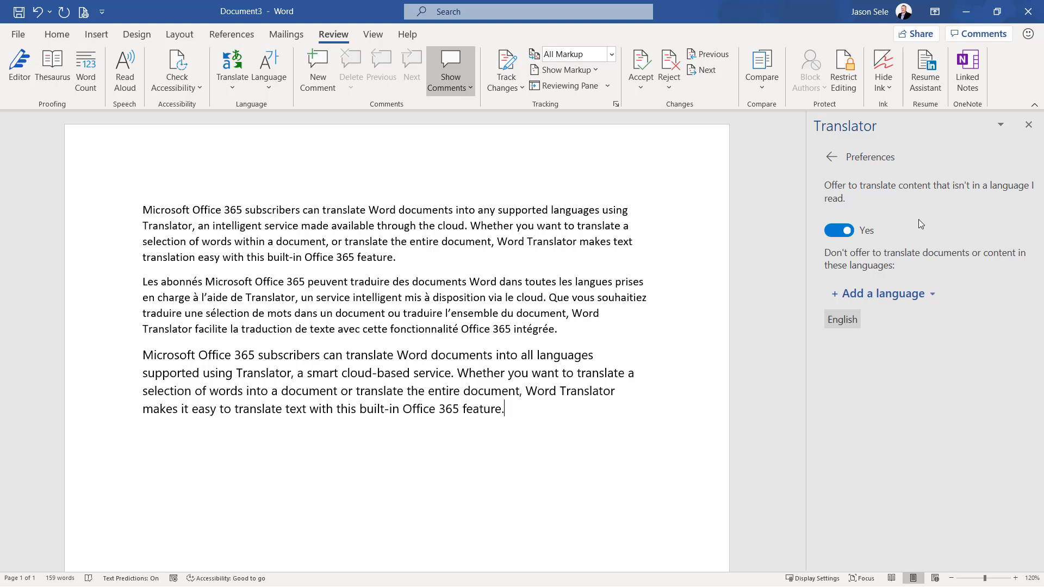
pyautogui.click(932, 297)
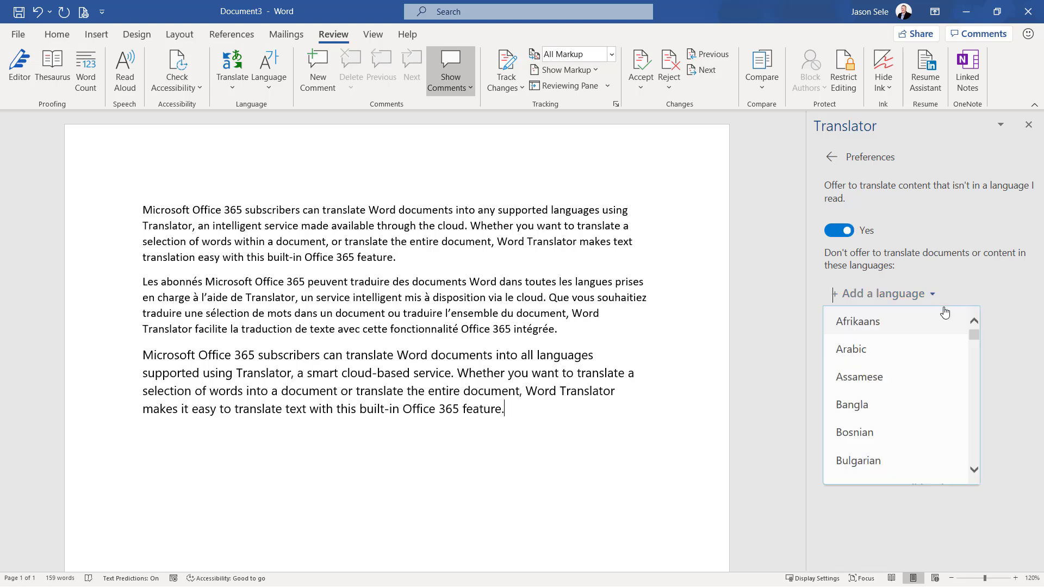
pyautogui.moveTo(972, 333); pyautogui.dragTo(982, 463)
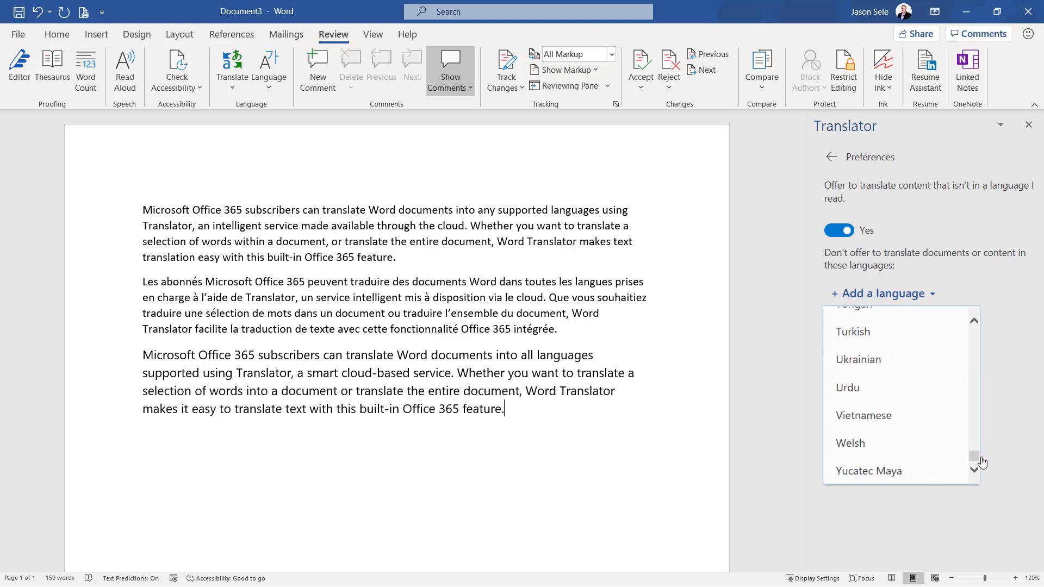
pyautogui.click(1008, 300)
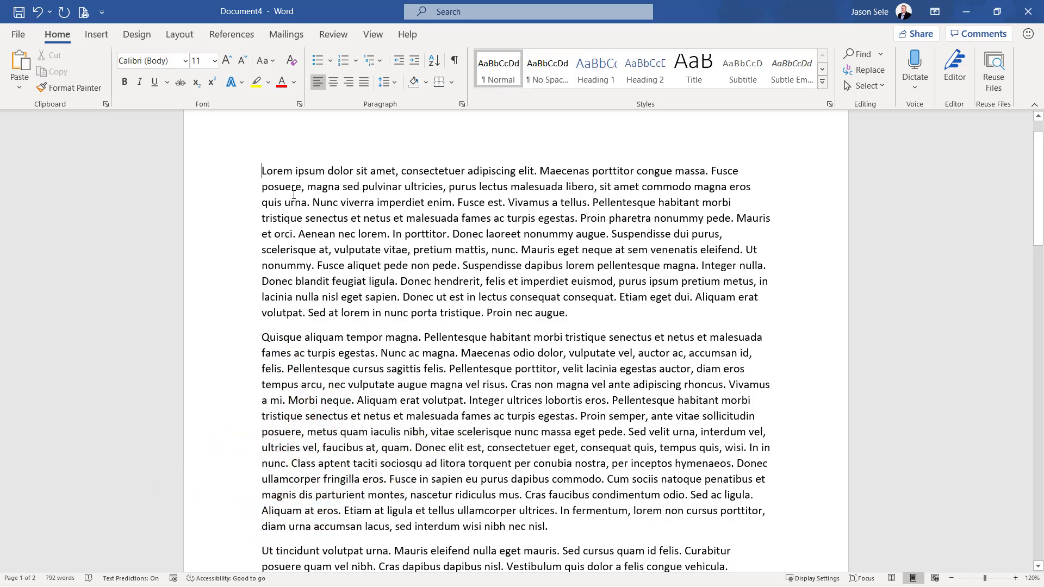
# Scroll the Lorem ipsum document down and back up, and zoom the page out to 70% and in again
pyautogui.scroll(-3, 293, 194)
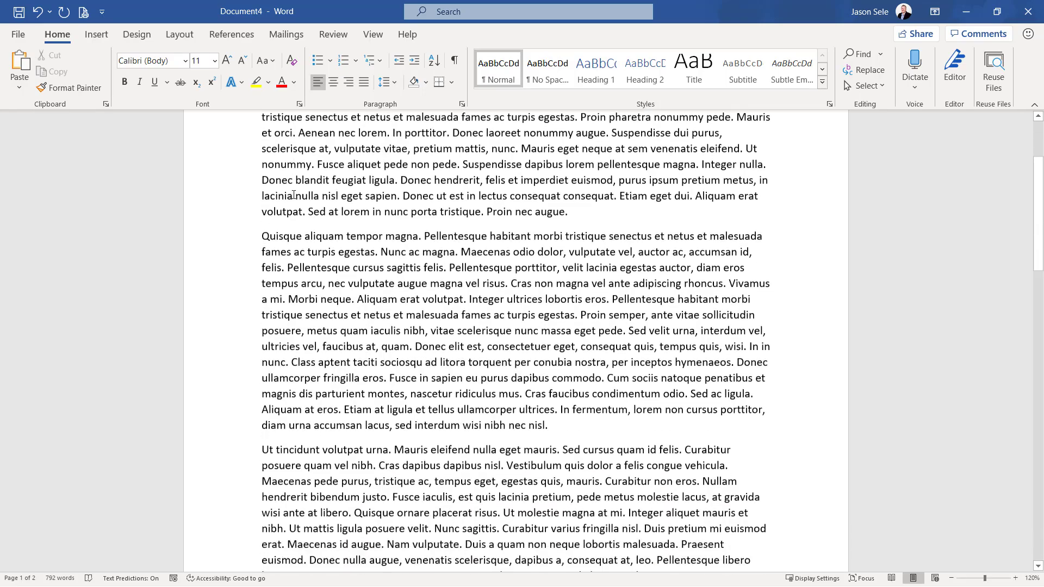
pyautogui.scroll(3, 293, 194)
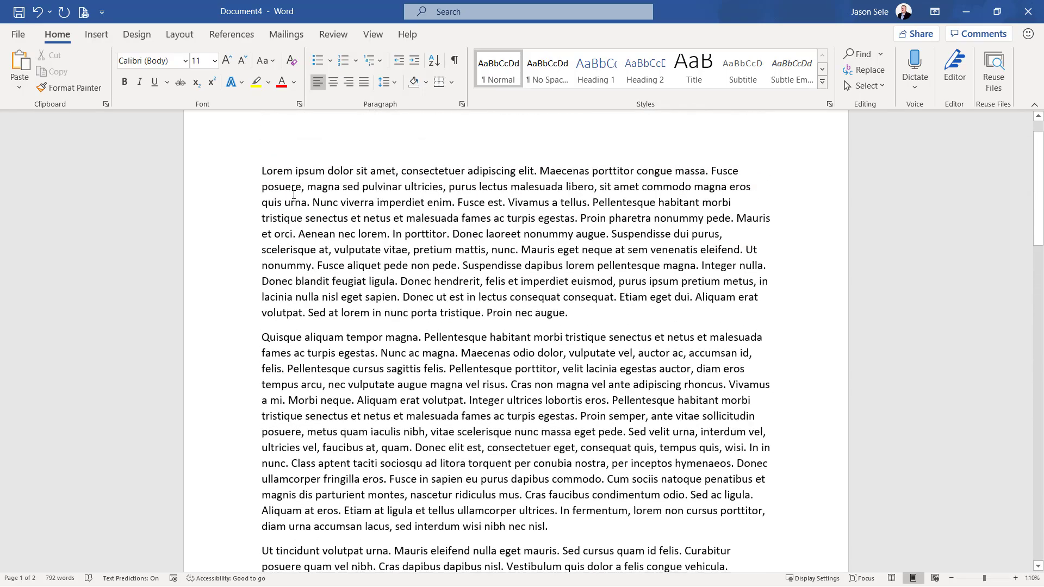
pyautogui.scroll(-4, 294, 194)
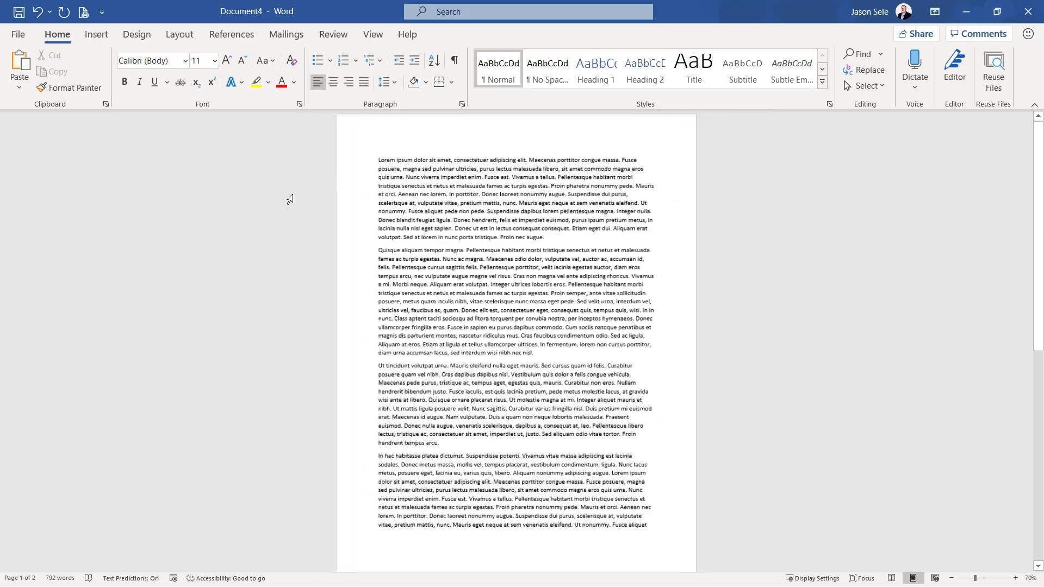
pyautogui.scroll(6, 290, 199)
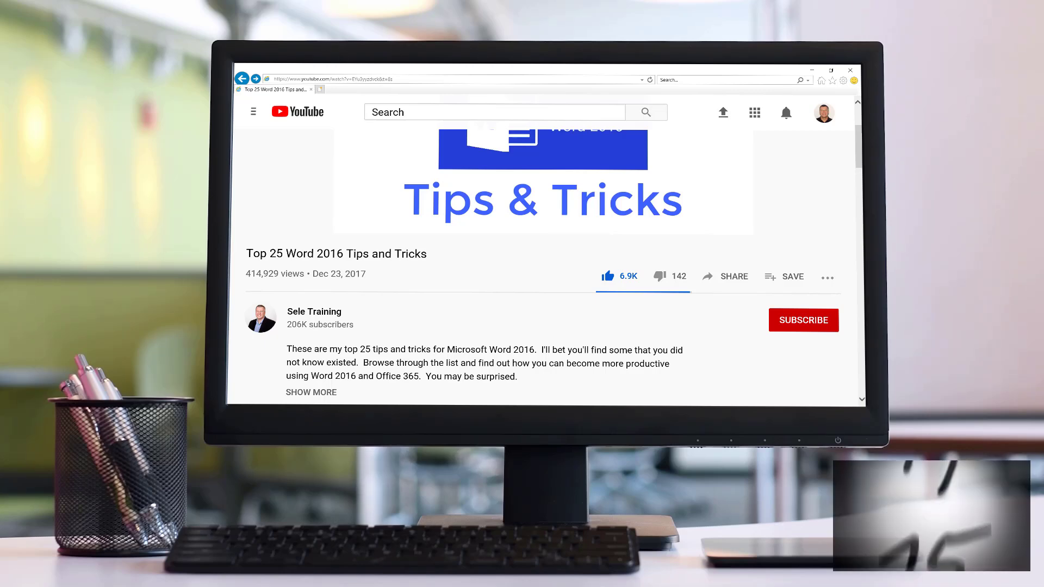
pyautogui.click(782, 324)
pyautogui.click(826, 321)
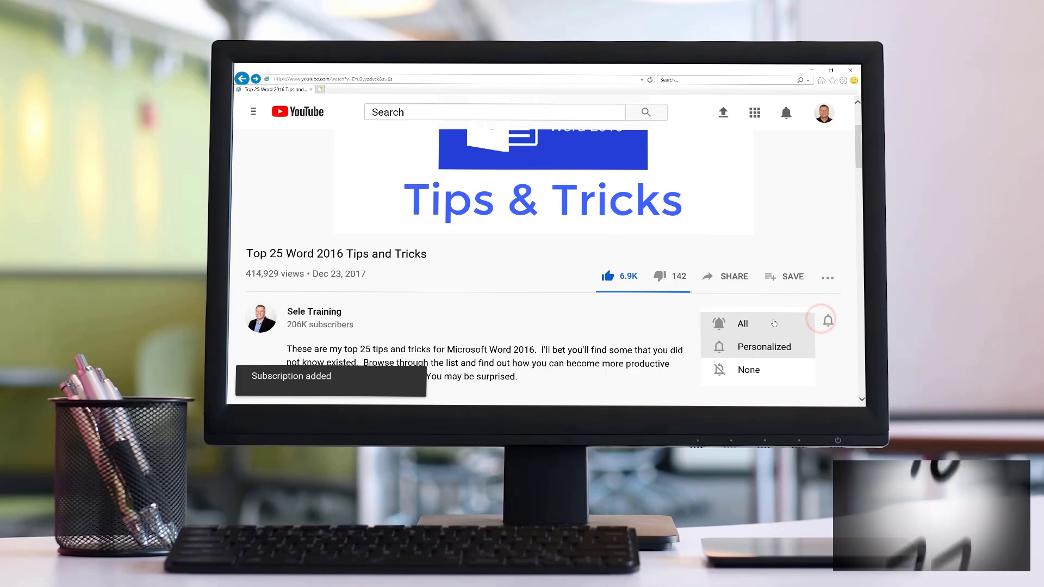
pyautogui.click(774, 322)
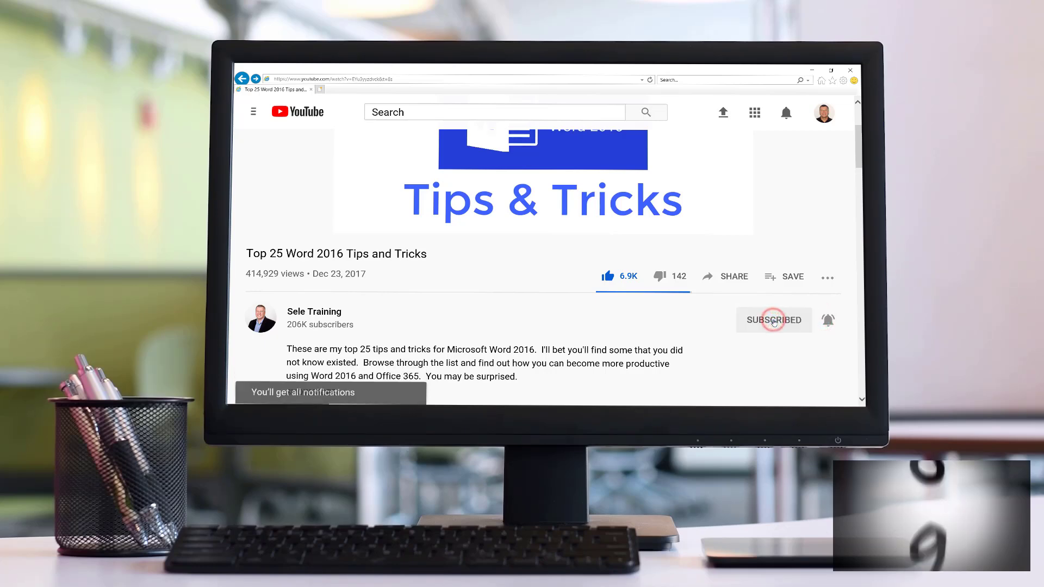
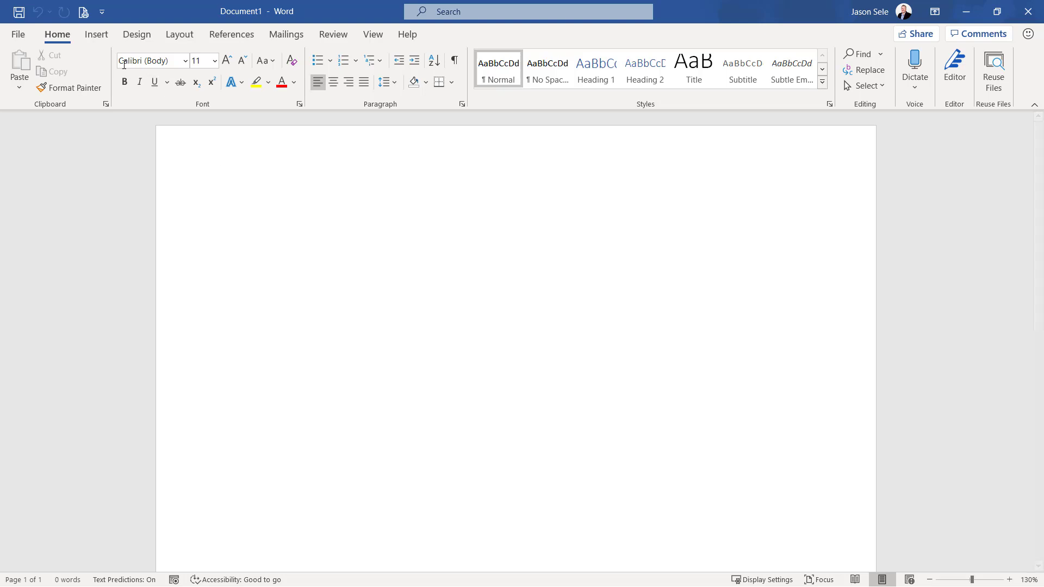
# Find the QR4Office add-in in the Office Add-ins store, add it to Word, and check where installed add-ins are listed
pyautogui.click(98, 36)
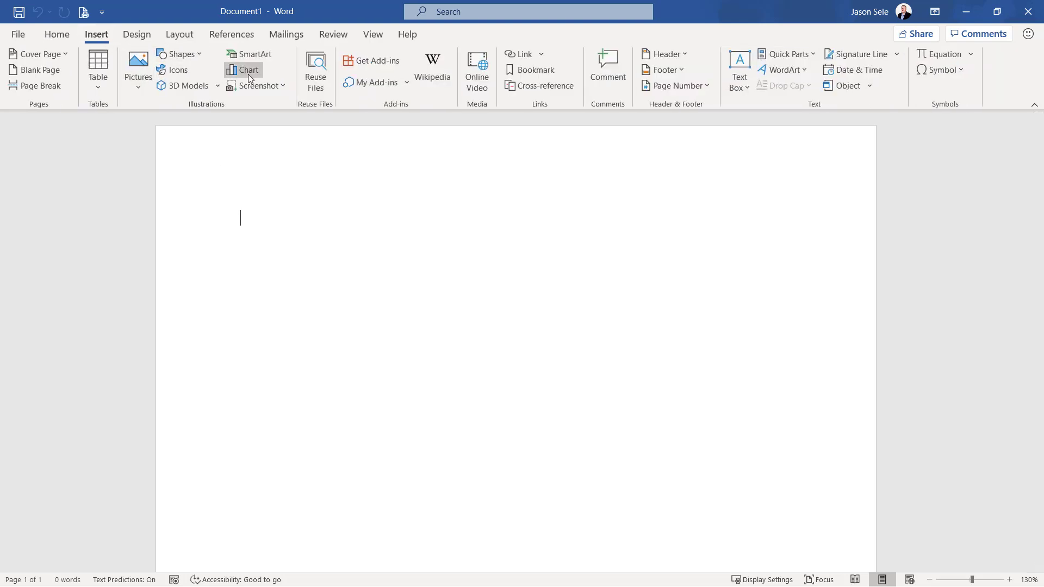
pyautogui.click(366, 61)
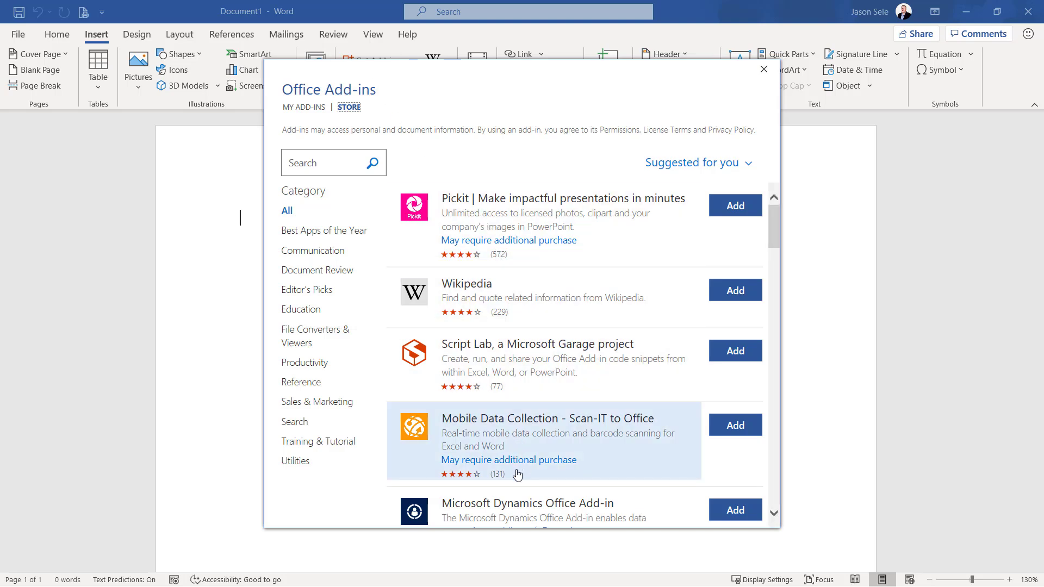
pyautogui.click(341, 164)
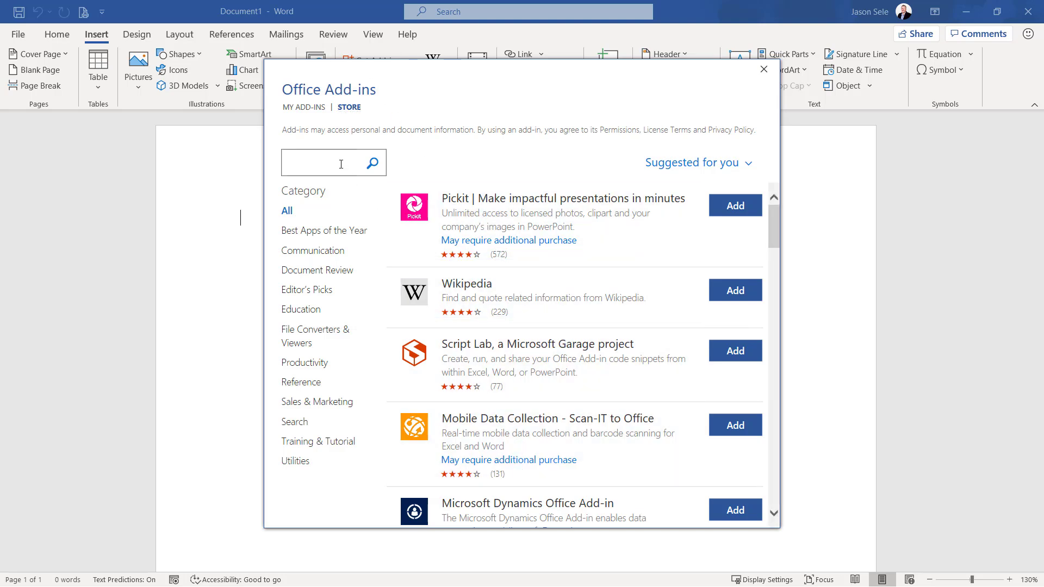
pyautogui.write('qr4office')
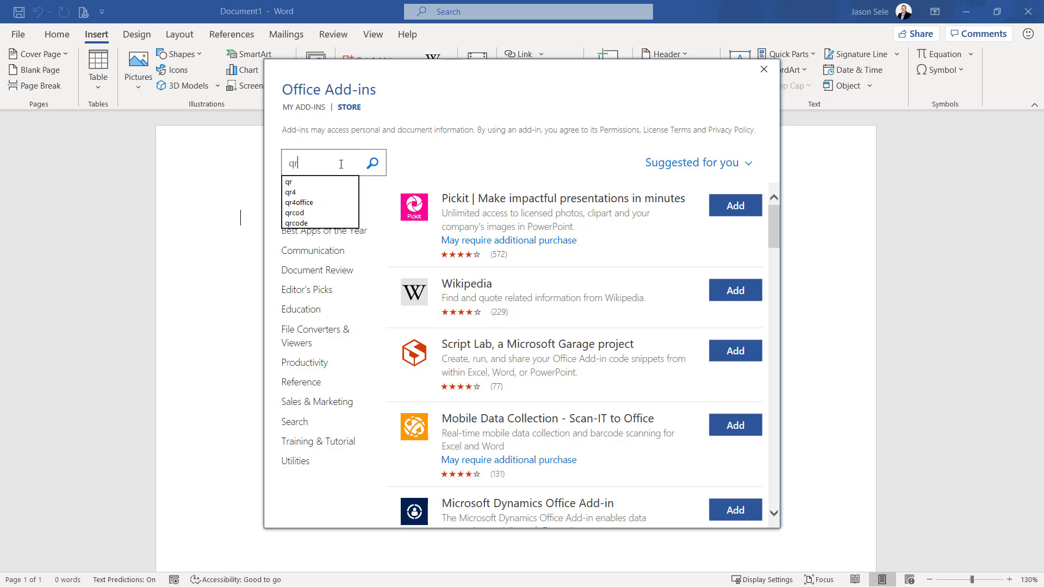
pyautogui.press('Return')
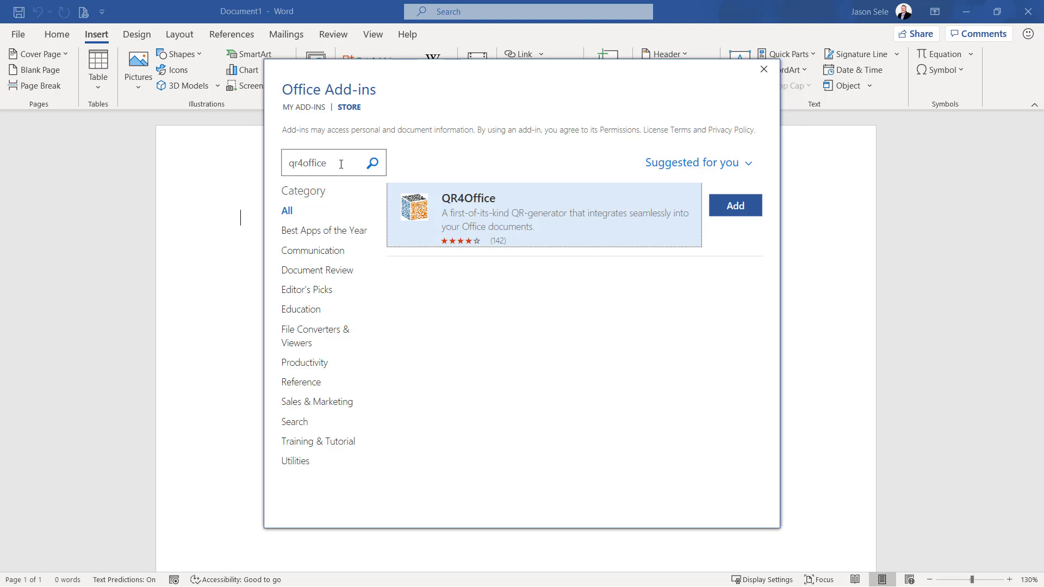
pyautogui.click(735, 206)
pyautogui.click(641, 418)
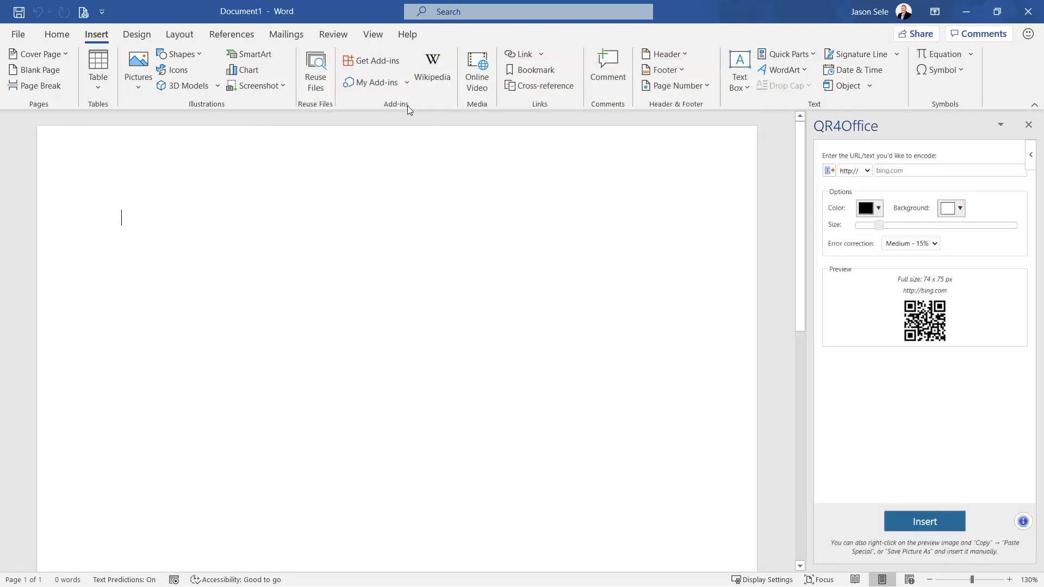
pyautogui.click(379, 86)
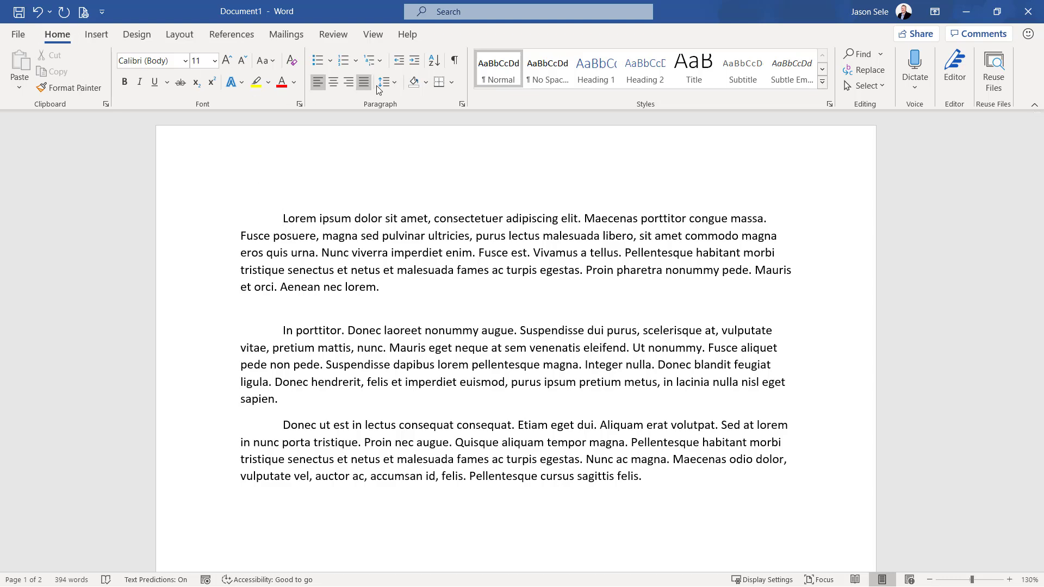
# Show the formatting marks, delete the page break after the third Lorem ipsum paragraph, and hide the marks again
pyautogui.click(454, 61)
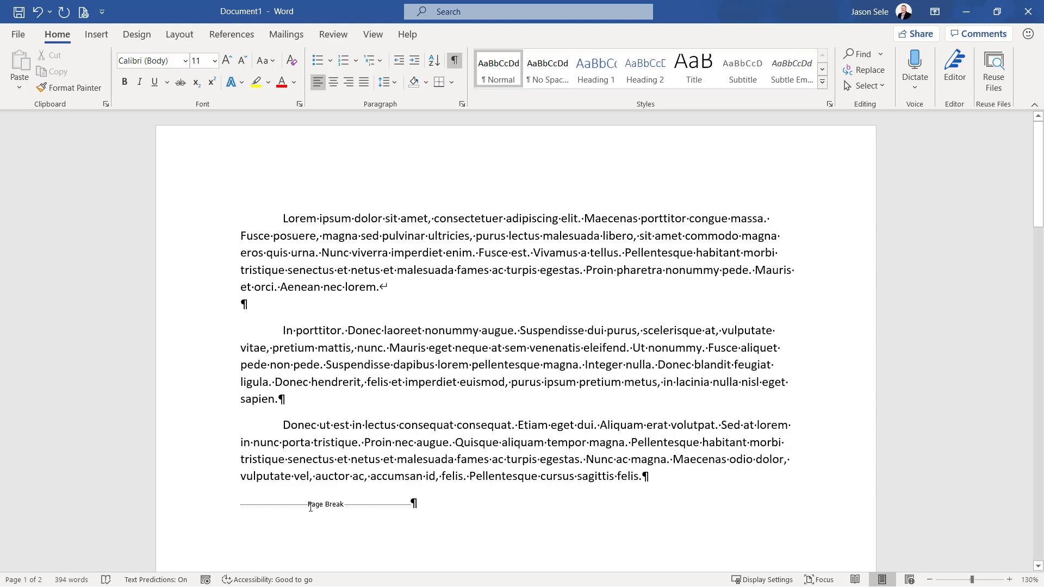
pyautogui.click(311, 507)
pyautogui.press('Delete')
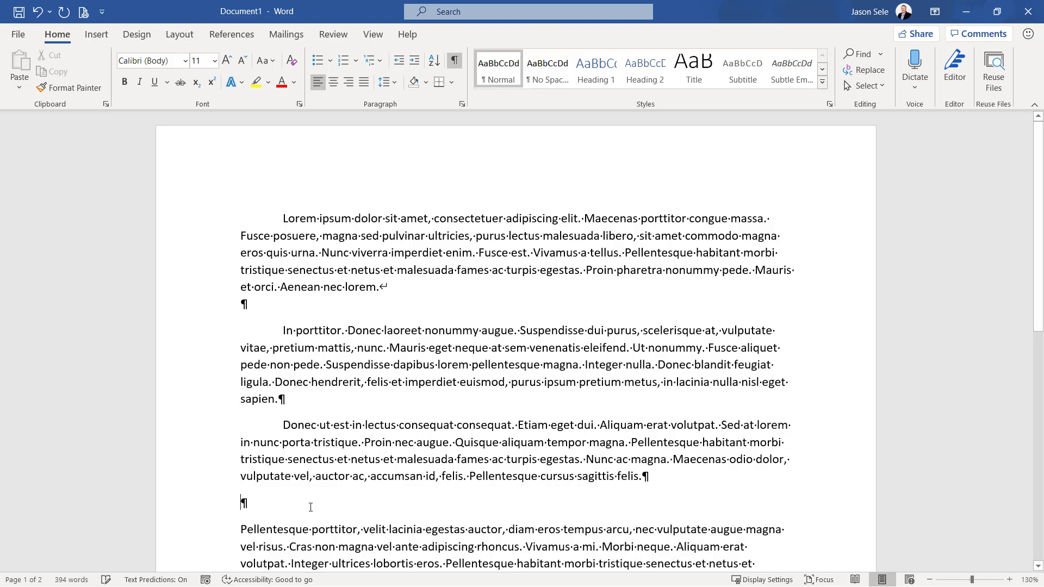
pyautogui.click(455, 60)
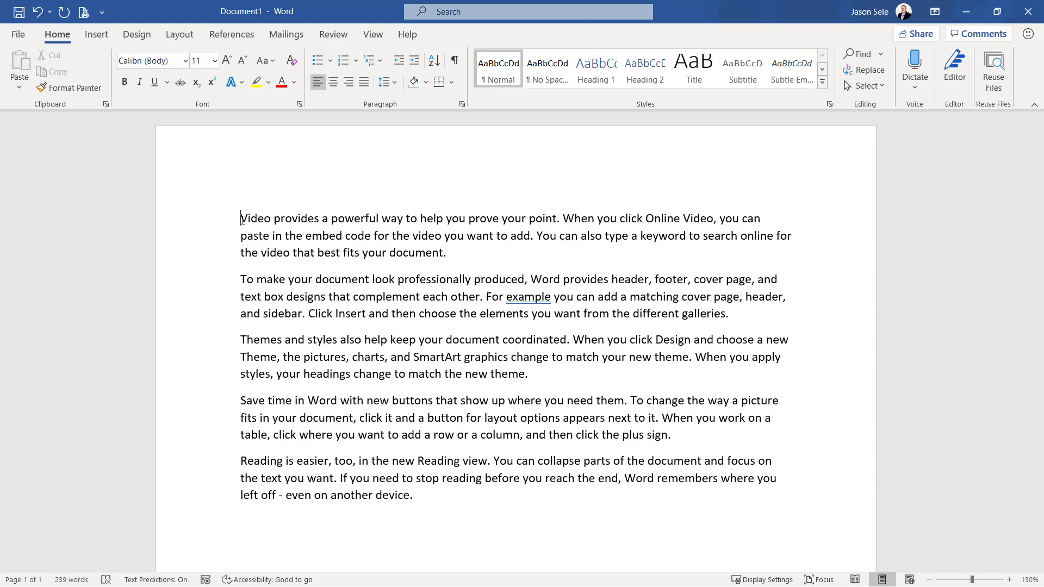
# Check the document with Editor and accept the grammar suggestion "example," in the second paragraph
pyautogui.click(955, 68)
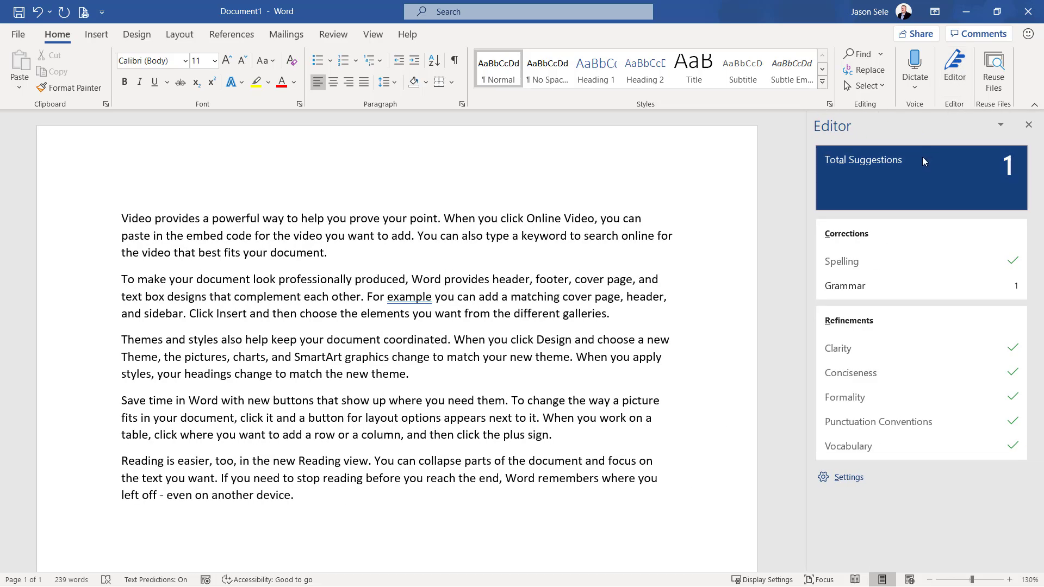
pyautogui.click(852, 287)
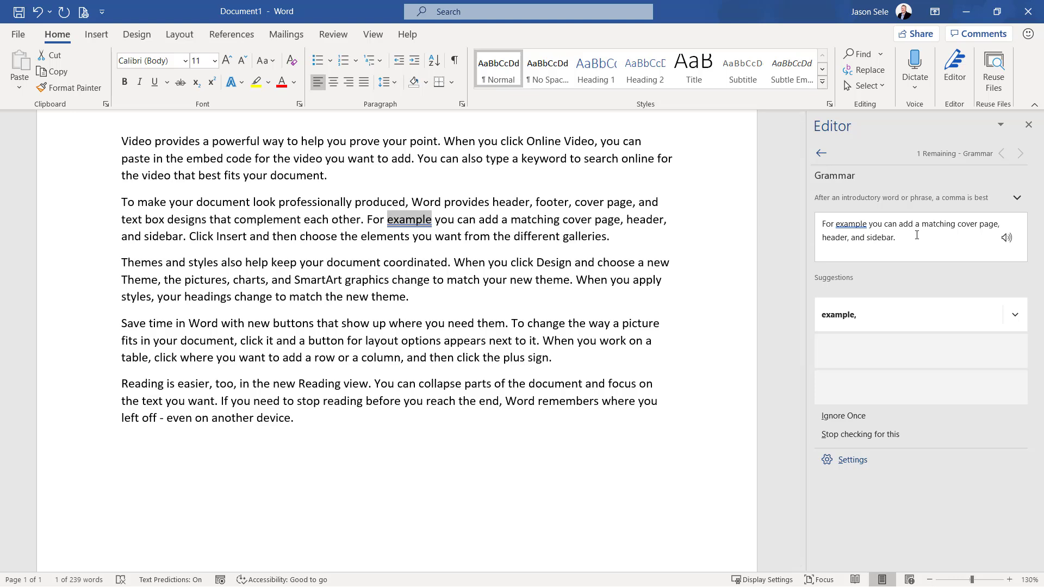
pyautogui.click(869, 315)
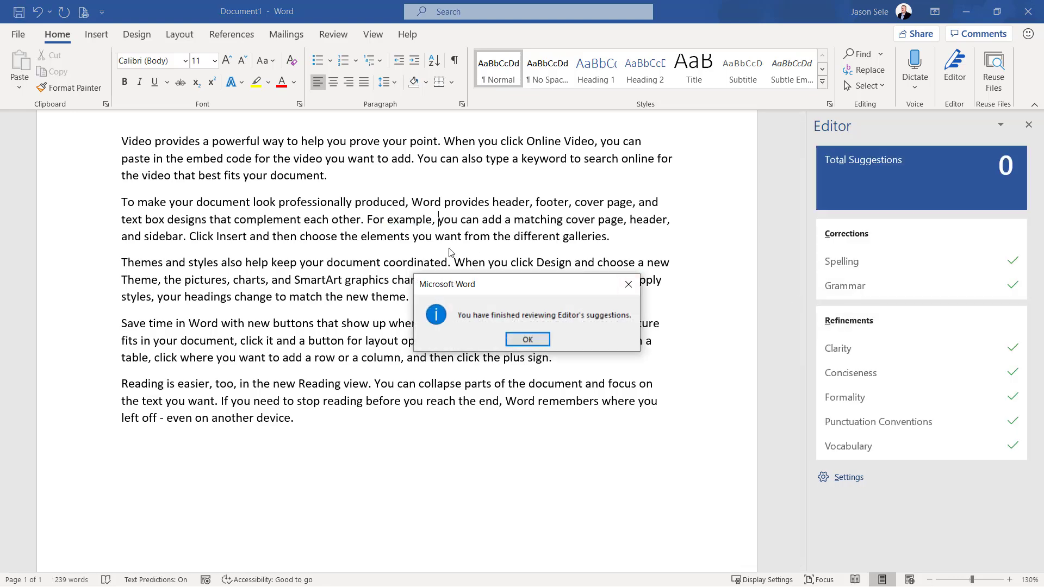
pyautogui.click(527, 339)
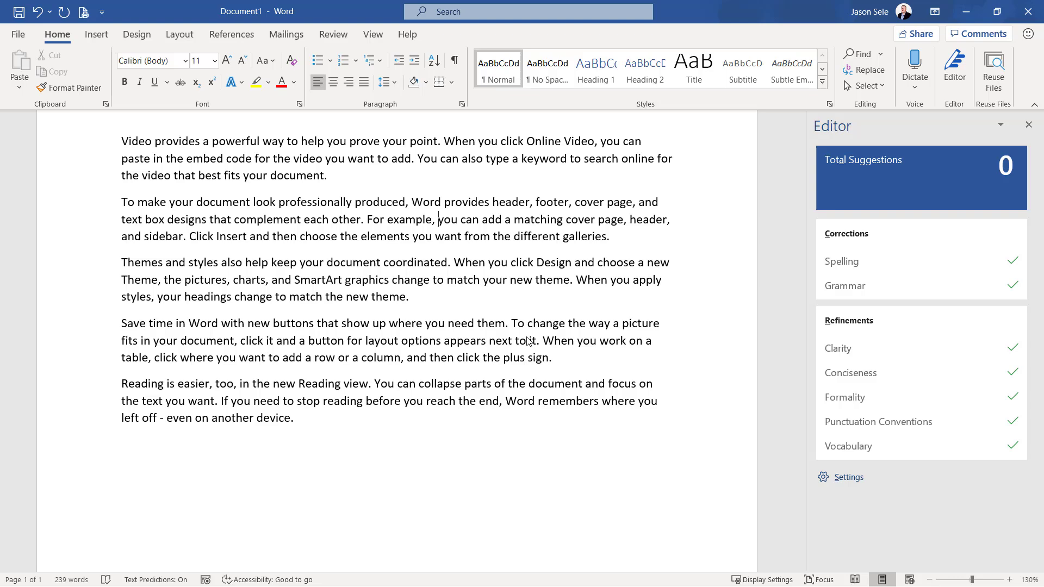
# Turn on Show readability statistics in Word's proofing options
pyautogui.click(18, 35)
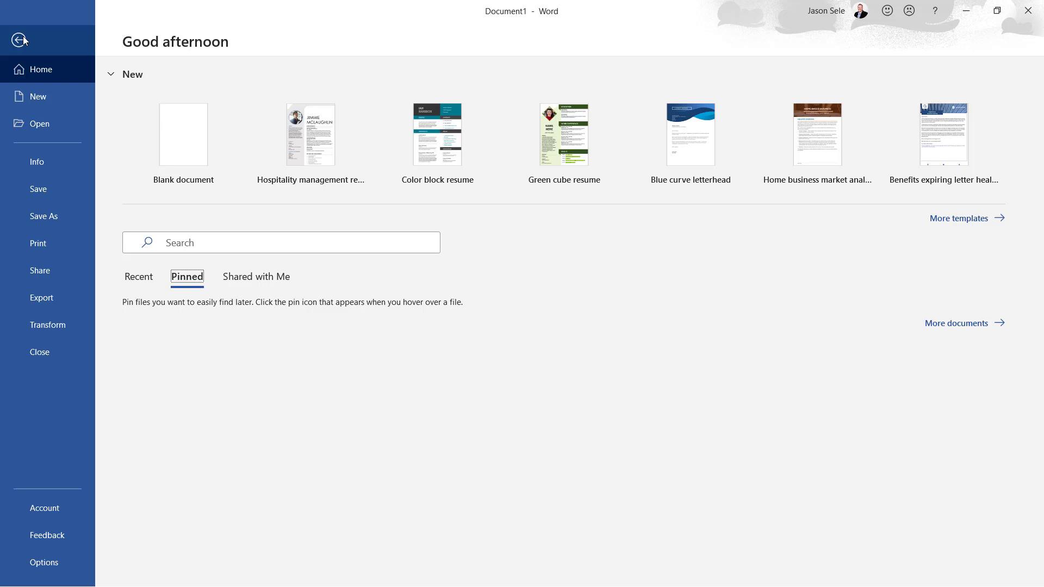
pyautogui.click(49, 558)
pyautogui.click(277, 134)
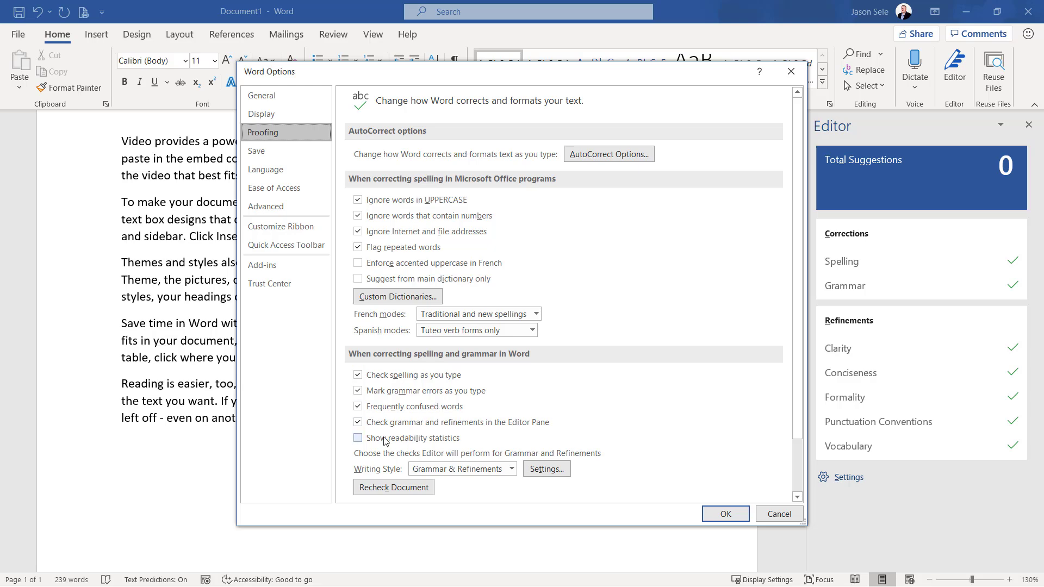
pyautogui.click(358, 440)
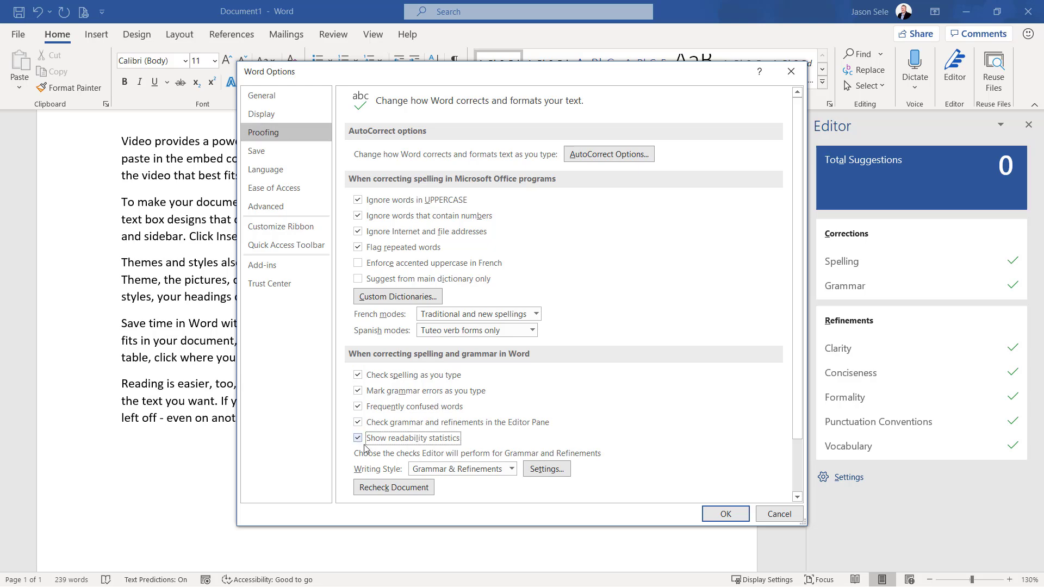
pyautogui.click(710, 518)
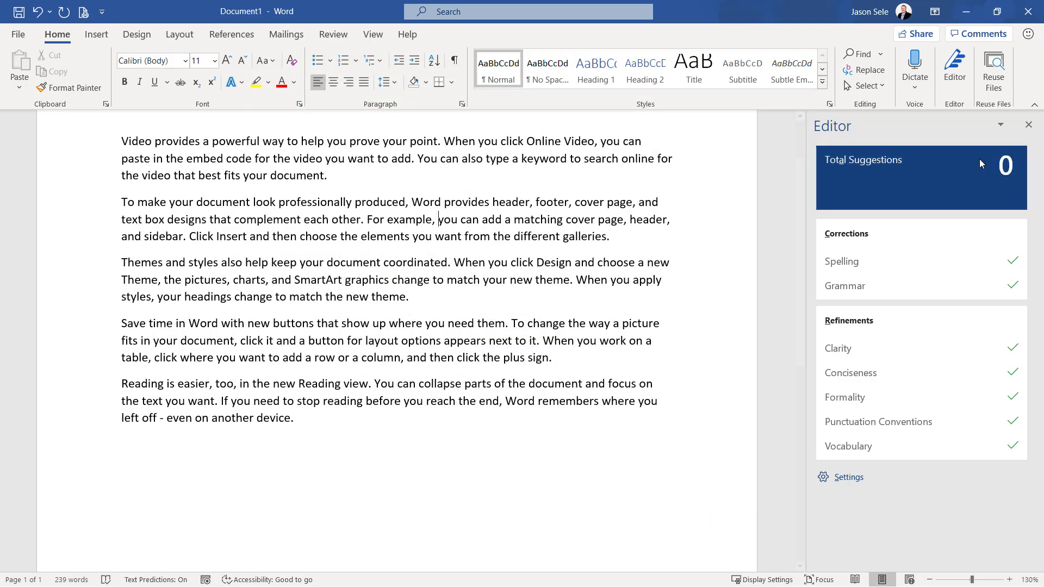
# Run the Editor check again from the start of the document and review the readability statistics
pyautogui.click(1029, 125)
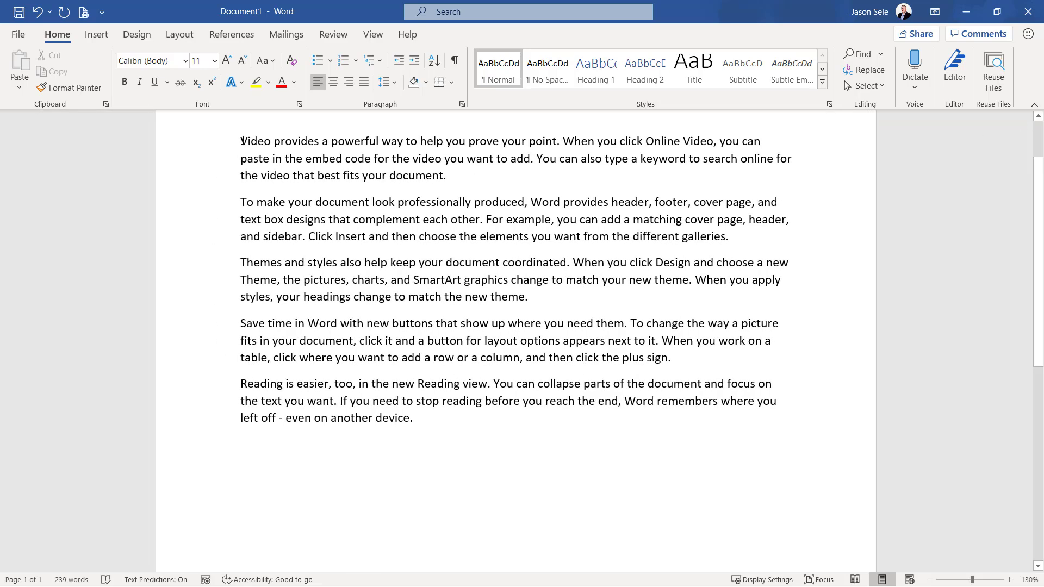
pyautogui.scroll(2, 242, 141)
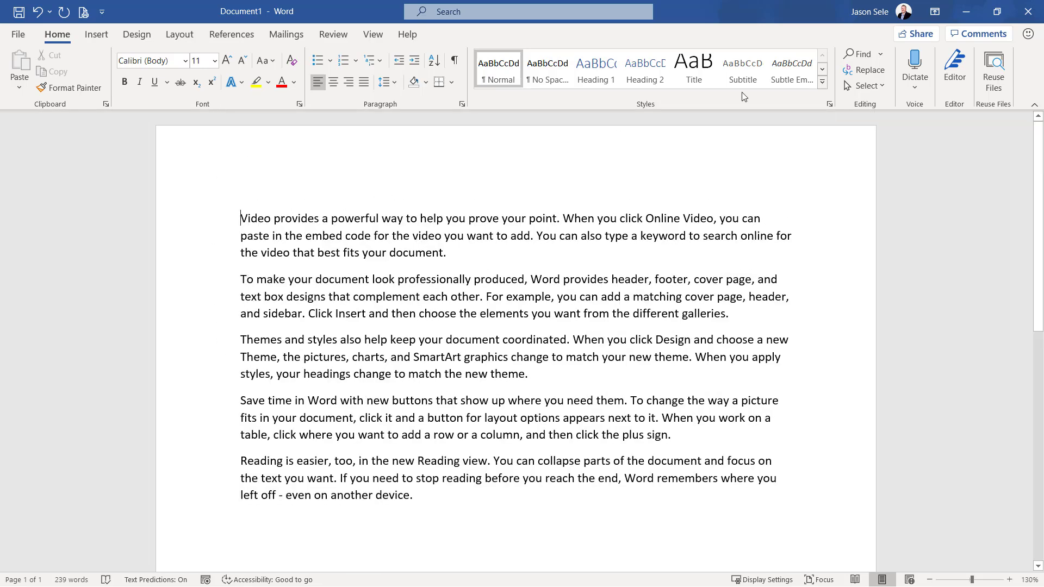
pyautogui.click(955, 69)
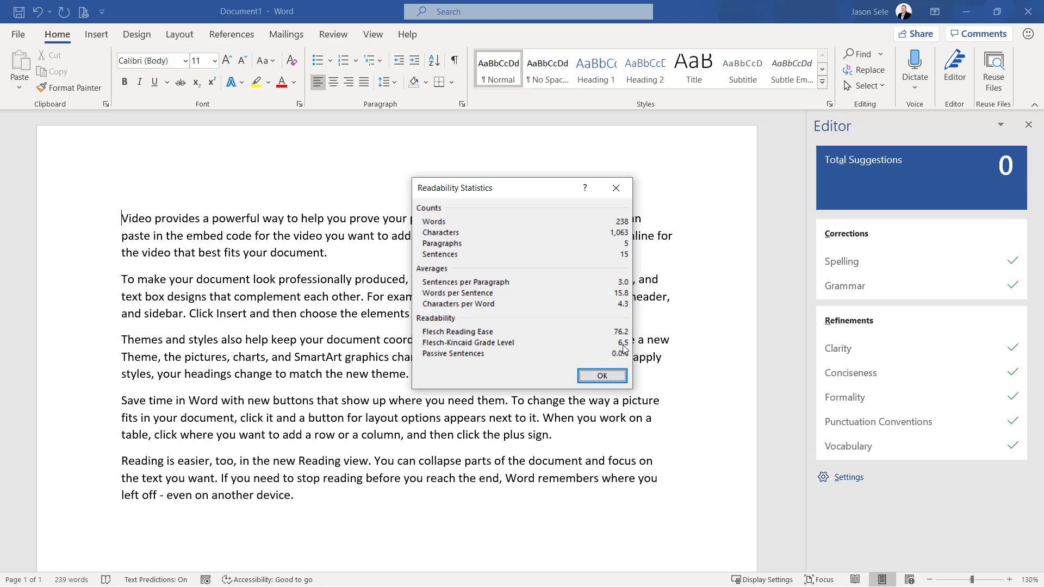
pyautogui.click(618, 376)
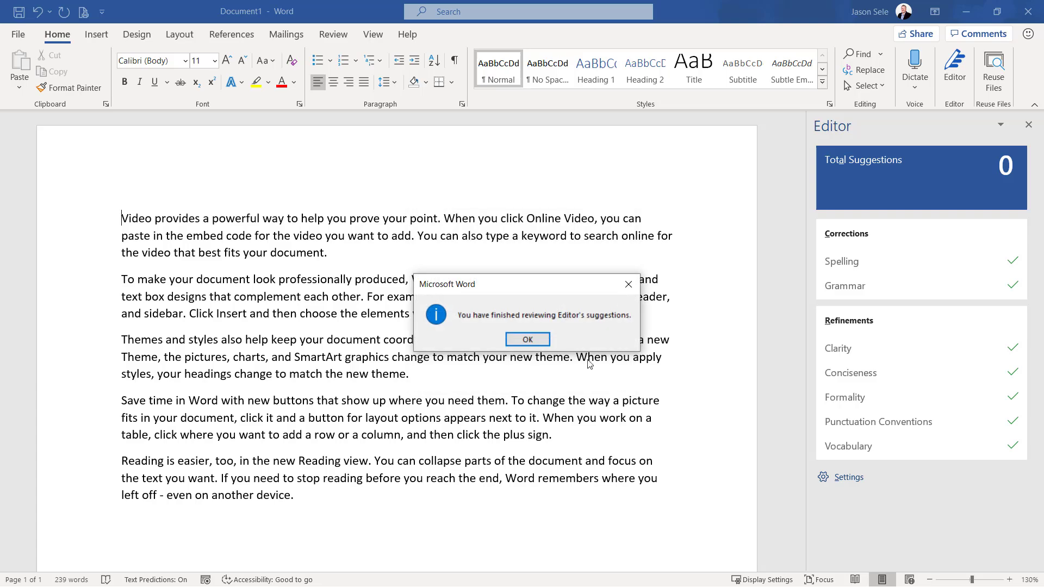
pyautogui.click(542, 340)
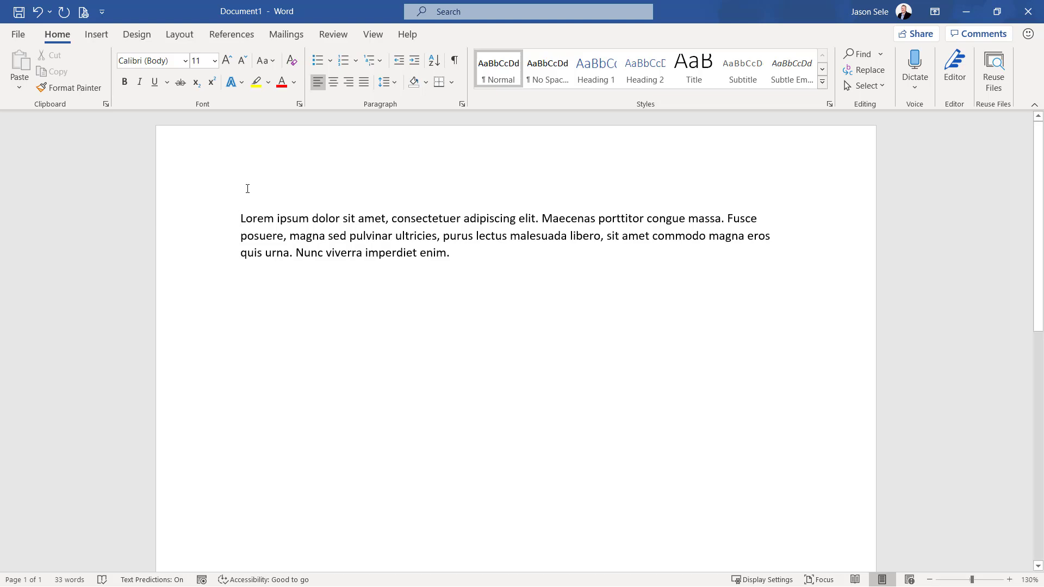
# Select the whole Lorem ipsum paragraph and start saving it to the AutoText gallery as a new building block
pyautogui.click(101, 42)
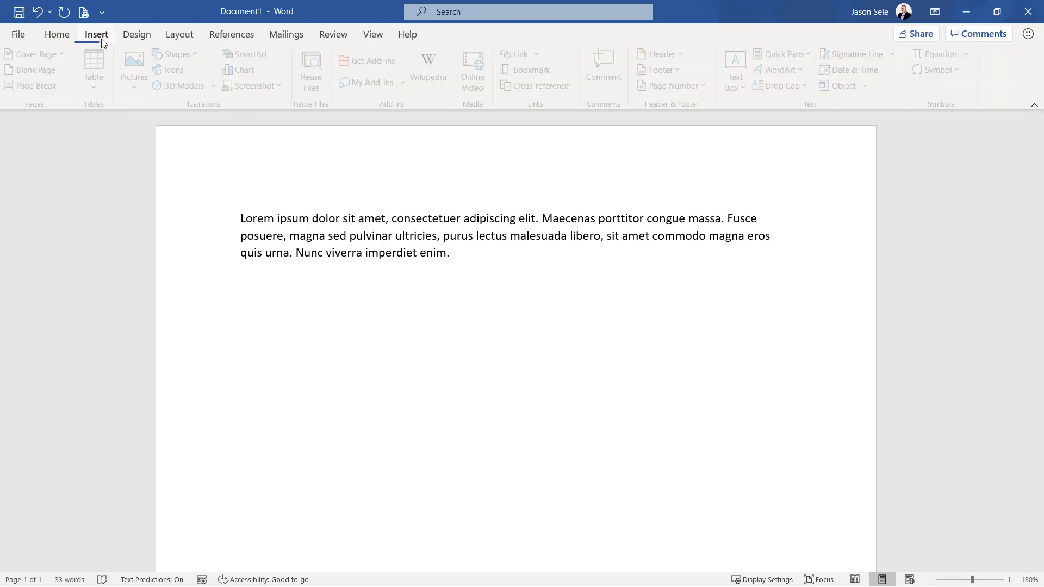
pyautogui.click(795, 56)
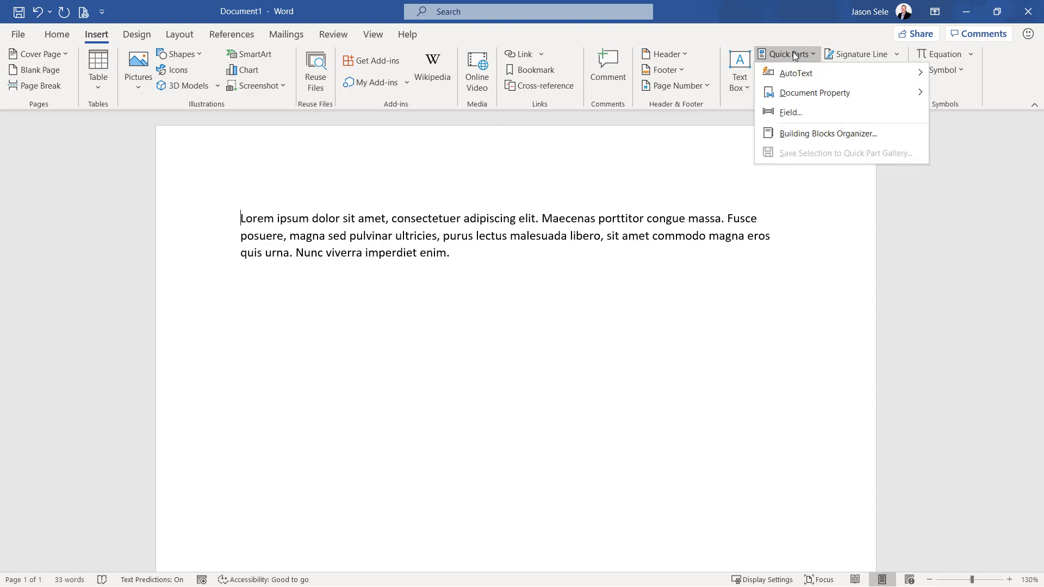
pyautogui.click(487, 265)
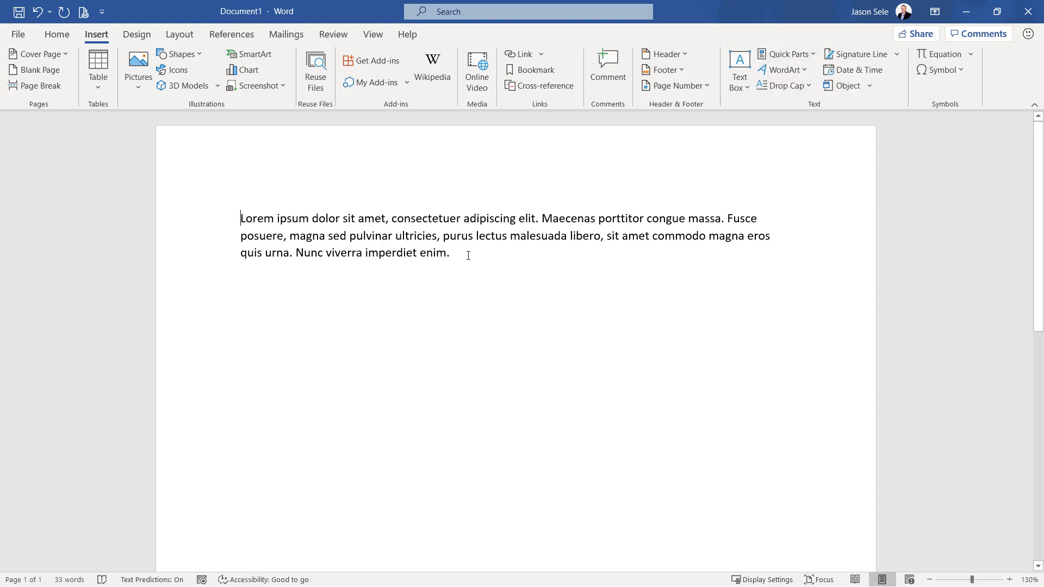
pyautogui.moveTo(466, 255); pyautogui.dragTo(250, 226)
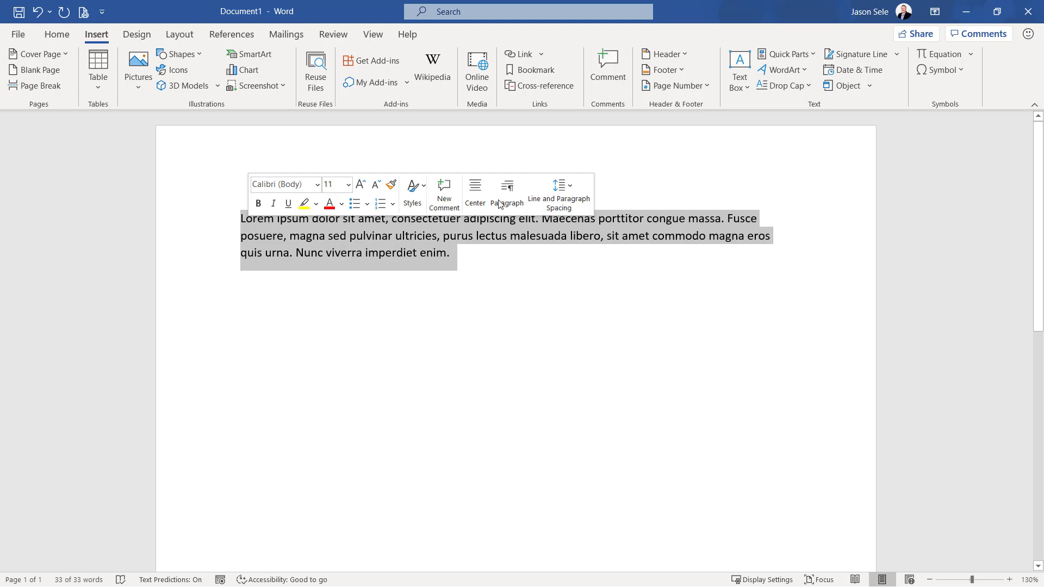
pyautogui.click(797, 54)
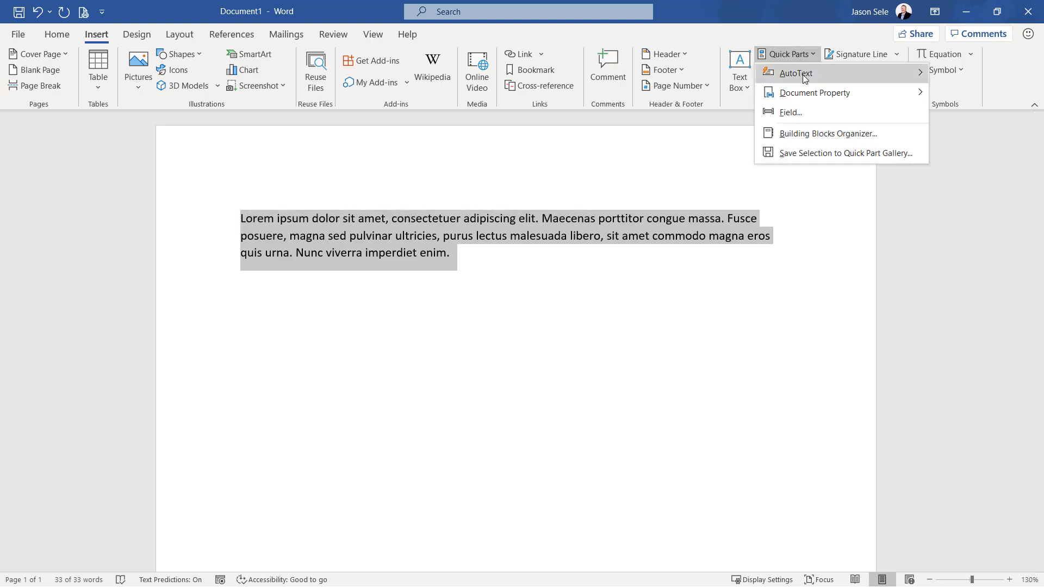
pyautogui.moveTo(805, 79)
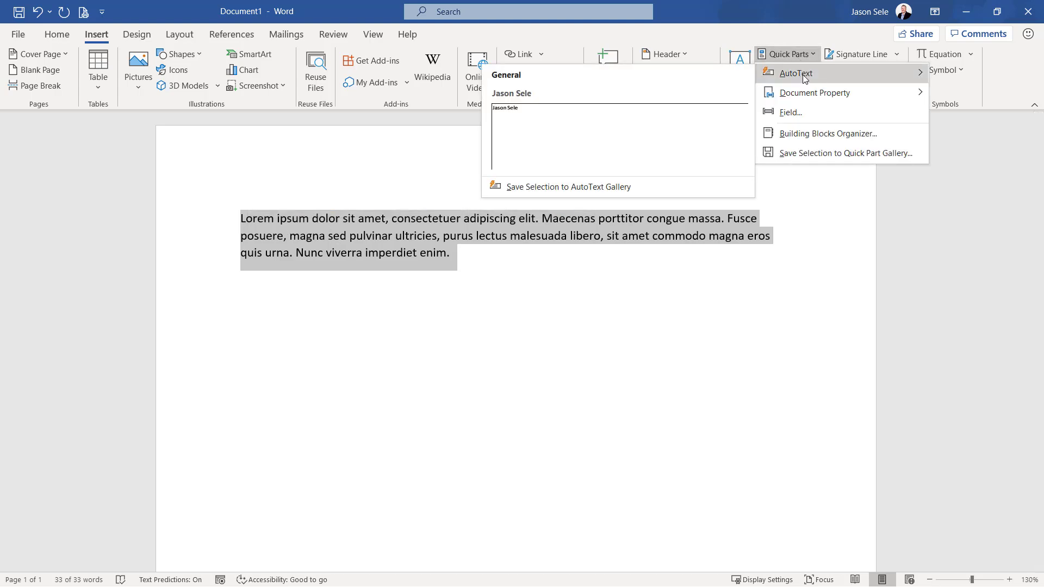
pyautogui.click(583, 188)
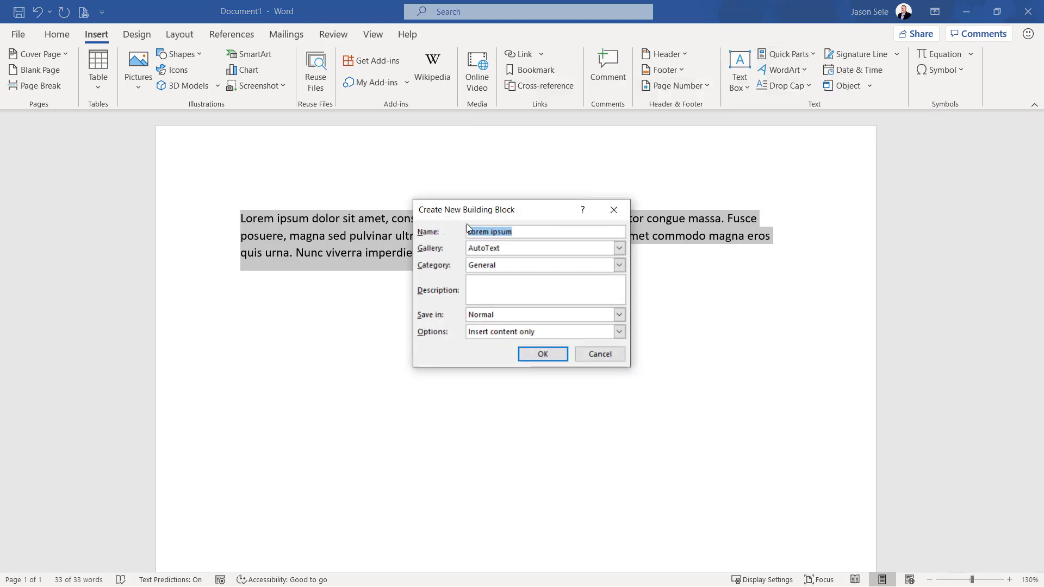
# Save the building block as Lorem ipsum in the AutoText gallery, category General, stored in Normal, with Insert content only
pyautogui.click(525, 234)
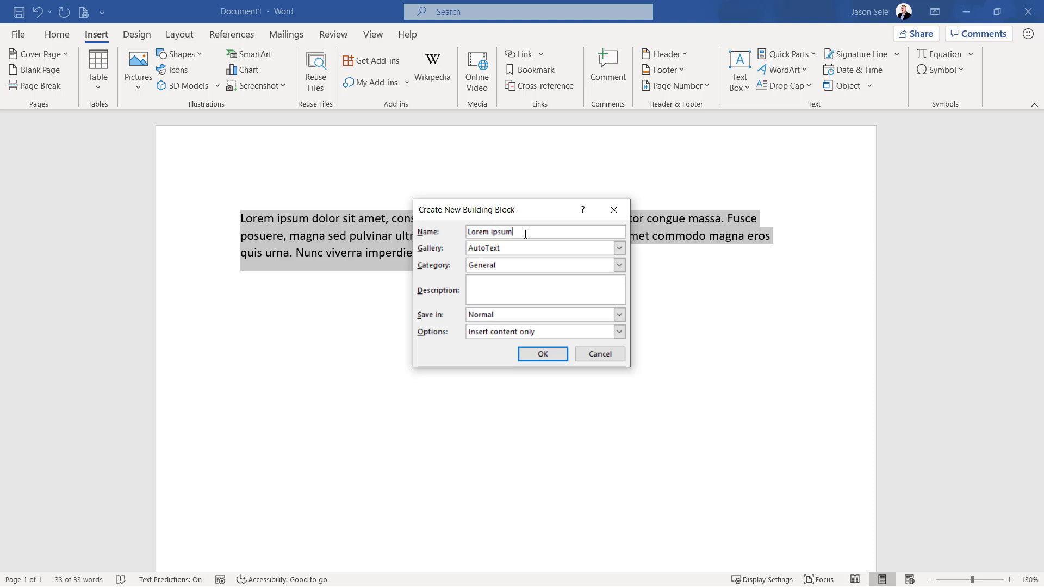
pyautogui.click(616, 249)
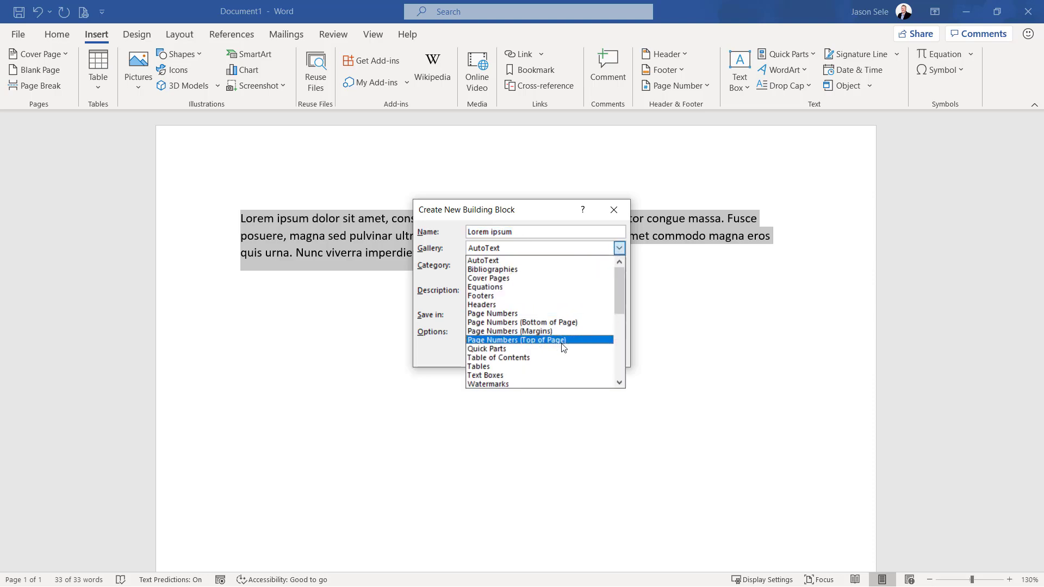
pyautogui.click(502, 261)
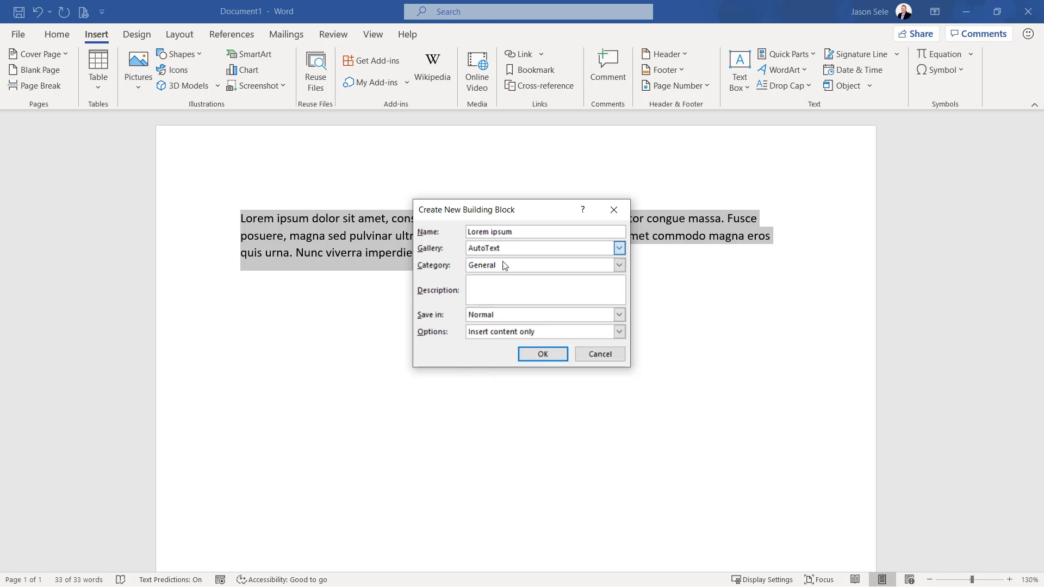
pyautogui.click(619, 266)
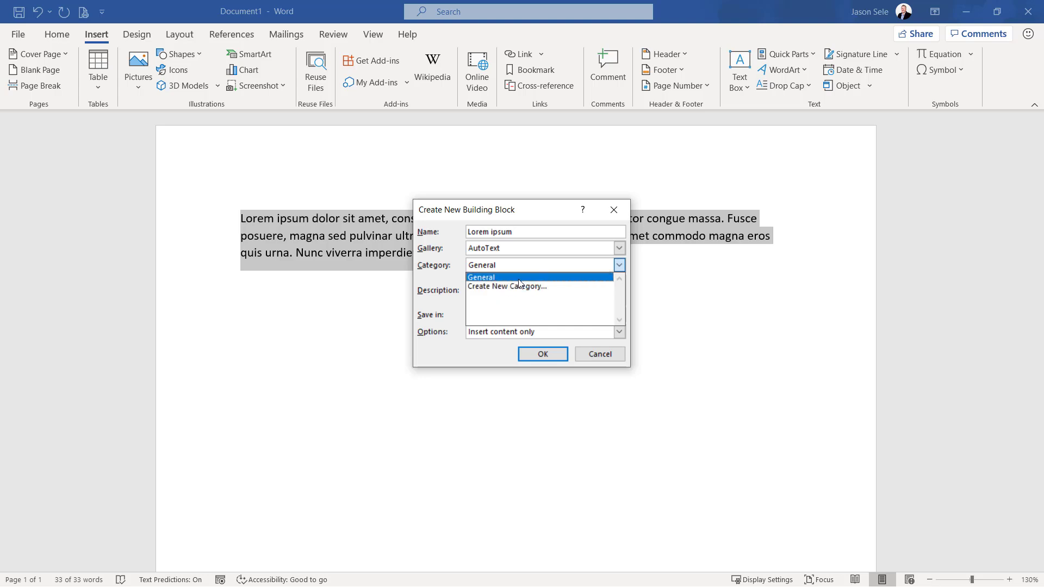
pyautogui.click(516, 278)
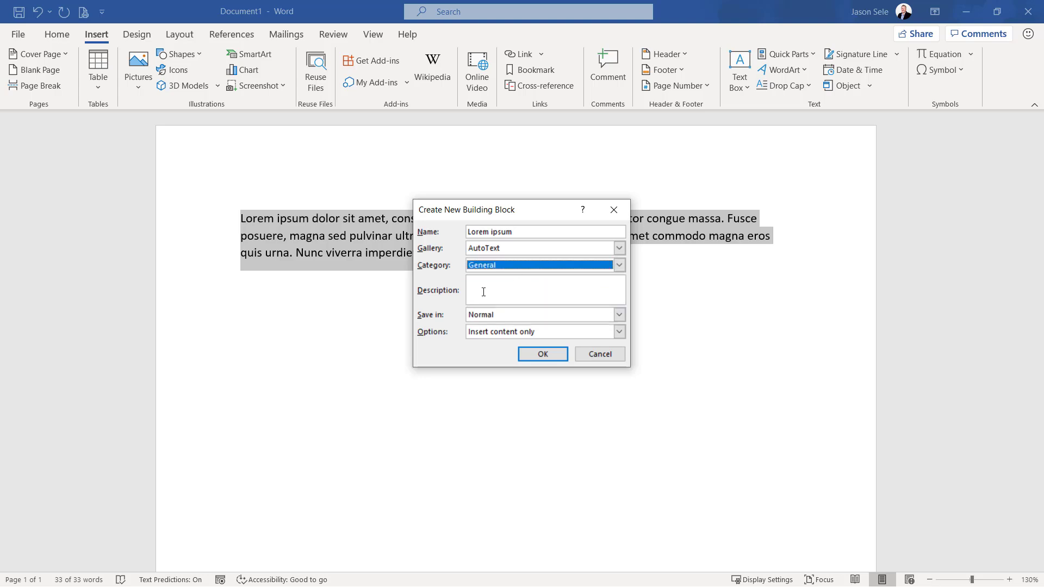
pyautogui.click(619, 315)
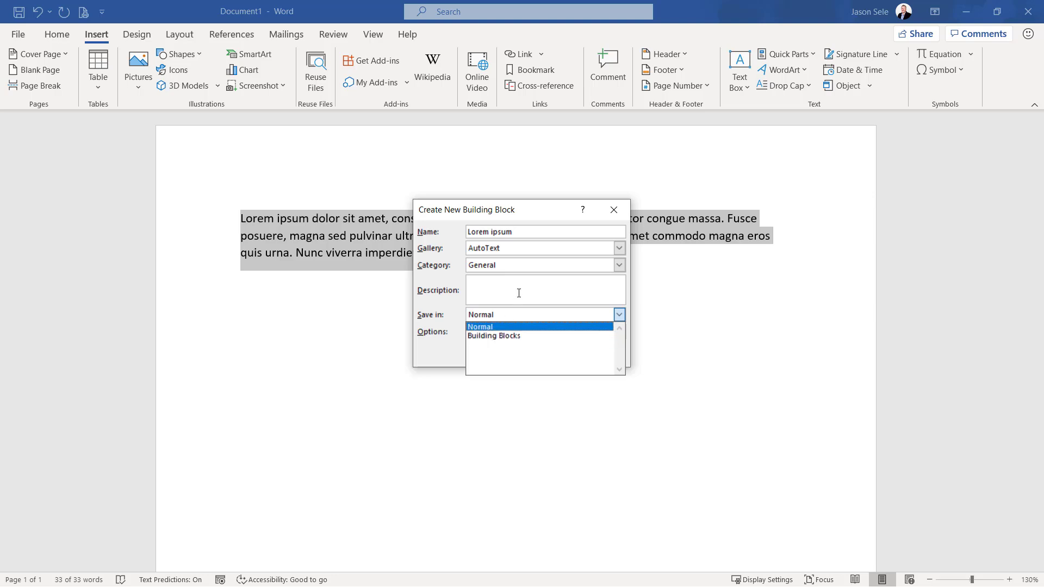
pyautogui.click(520, 289)
pyautogui.click(620, 332)
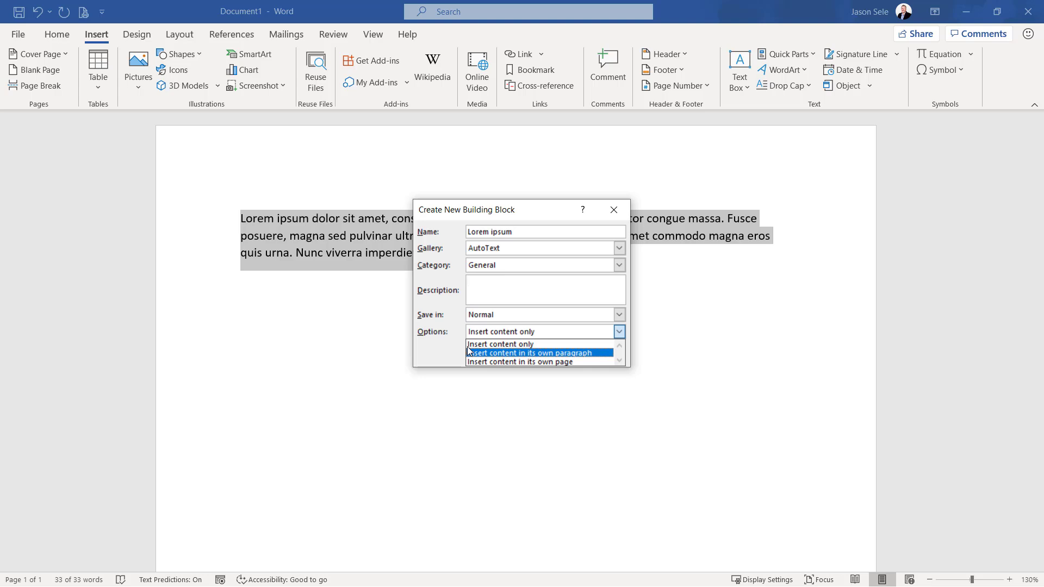
pyautogui.click(580, 344)
pyautogui.click(544, 354)
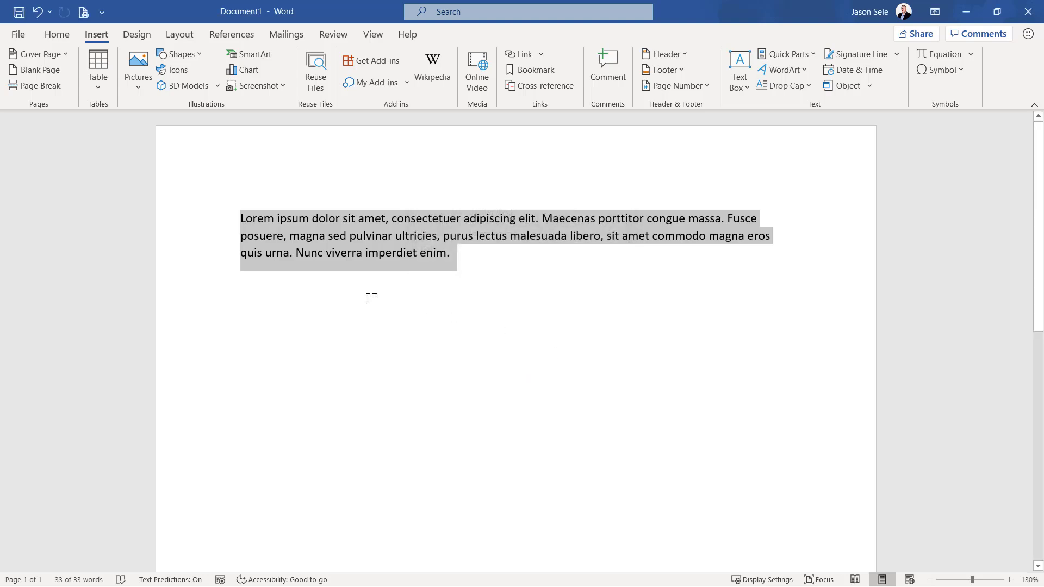
# Insert the Lorem ipsum AutoText entry on the empty line below the existing paragraph
pyautogui.click(555, 323)
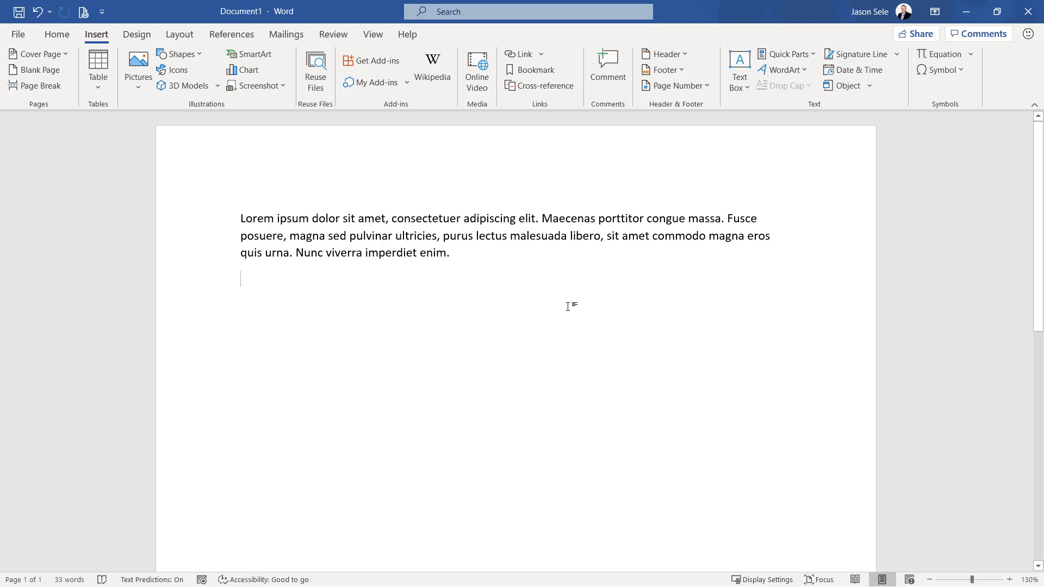
pyautogui.click(805, 54)
pyautogui.moveTo(808, 76)
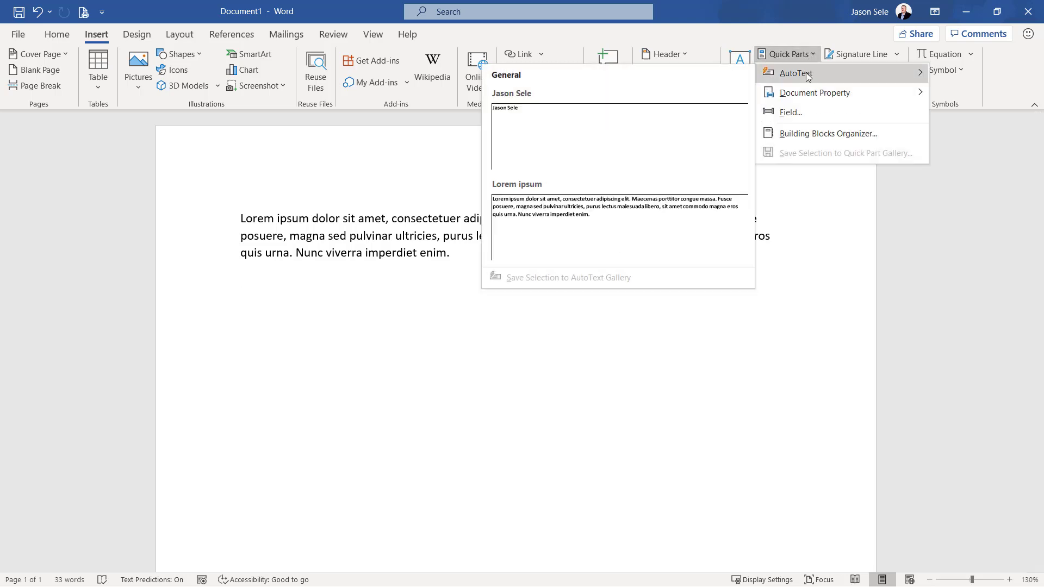
pyautogui.click(547, 224)
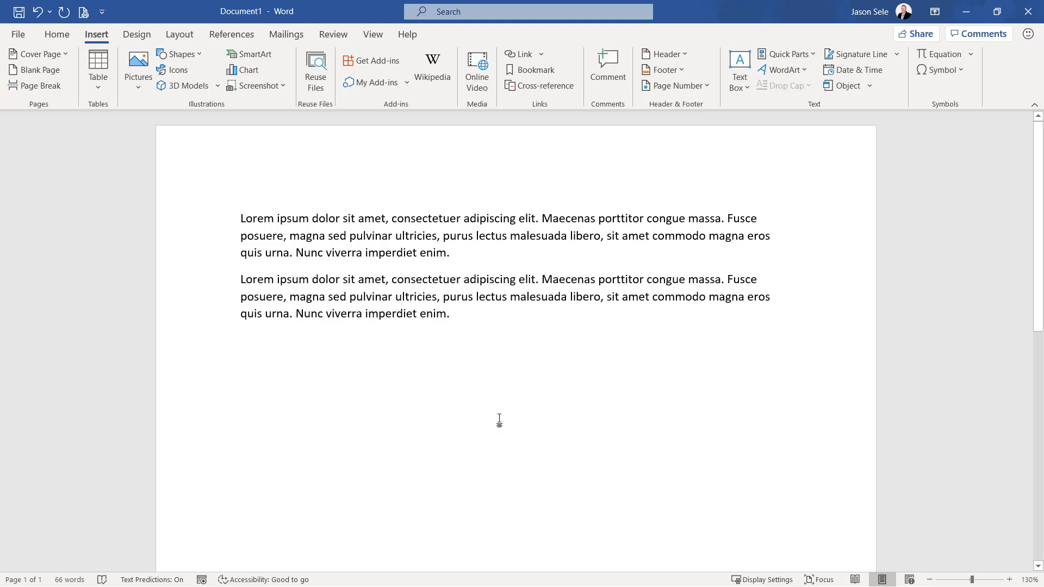
# Delete the Lorem ipsum AutoText entry in the Building Blocks Organizer, then close the organizer
pyautogui.click(796, 57)
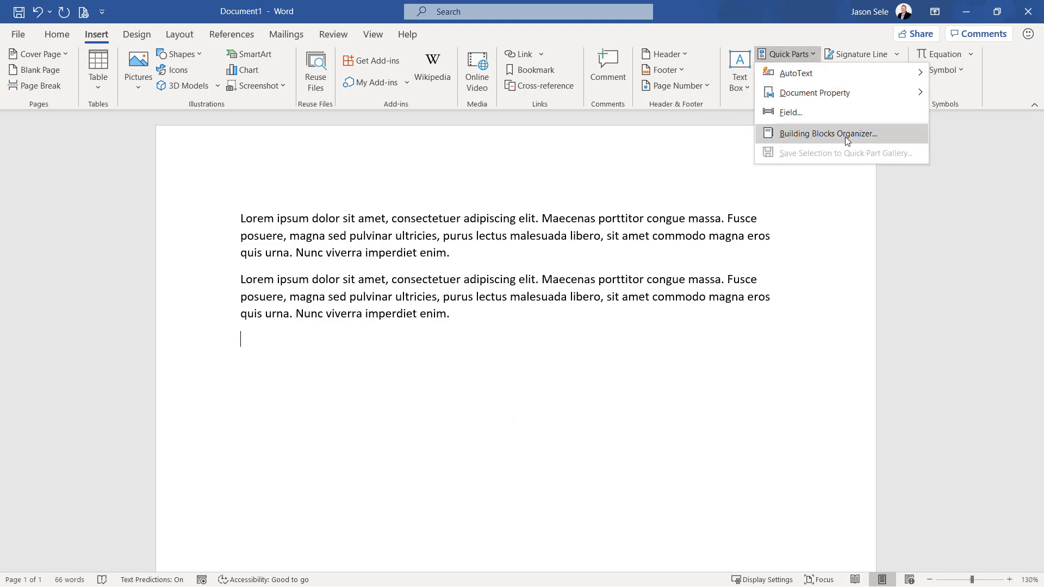
pyautogui.click(828, 134)
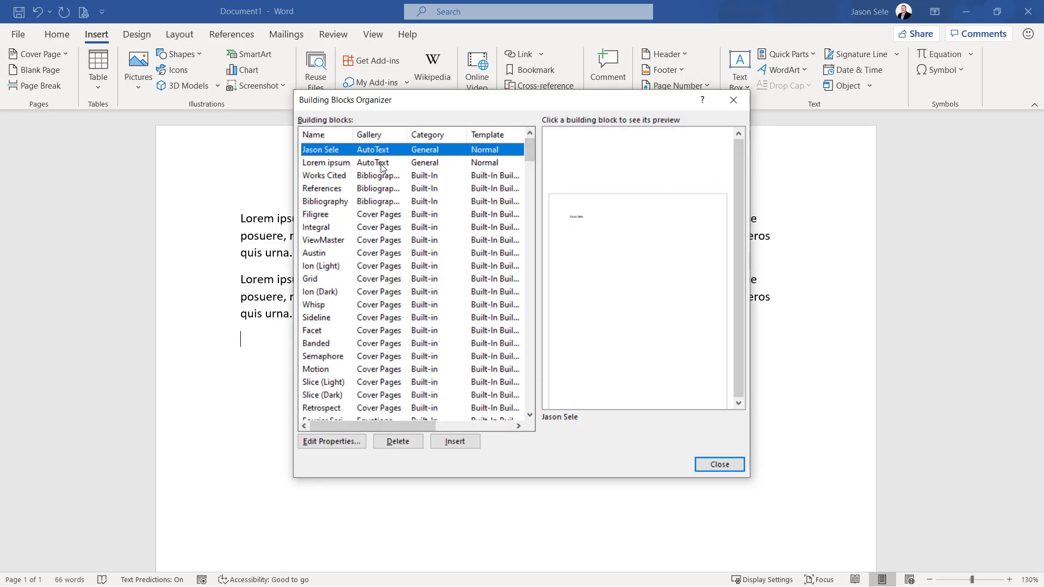
pyautogui.click(321, 165)
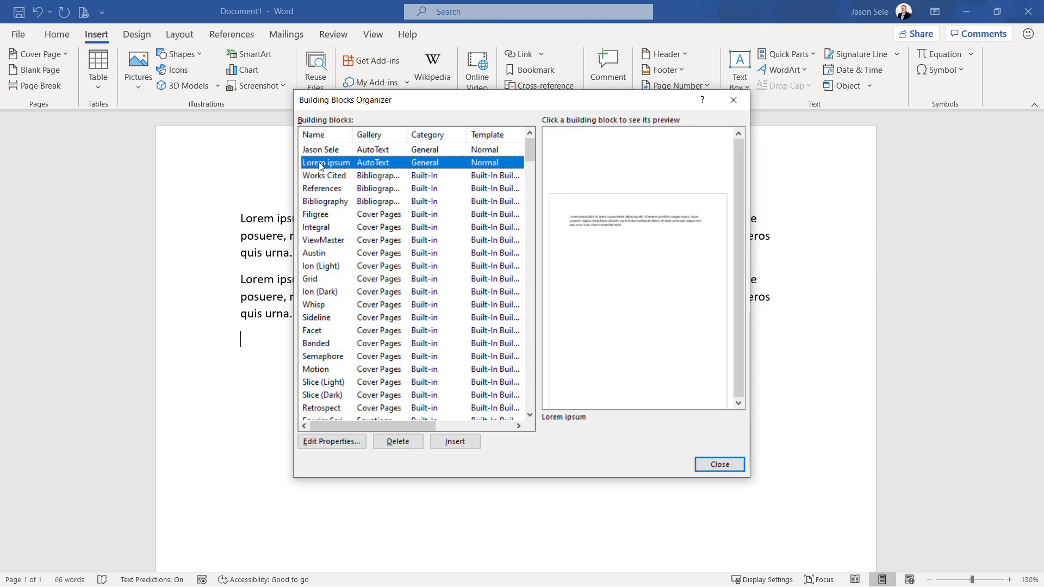
pyautogui.click(390, 449)
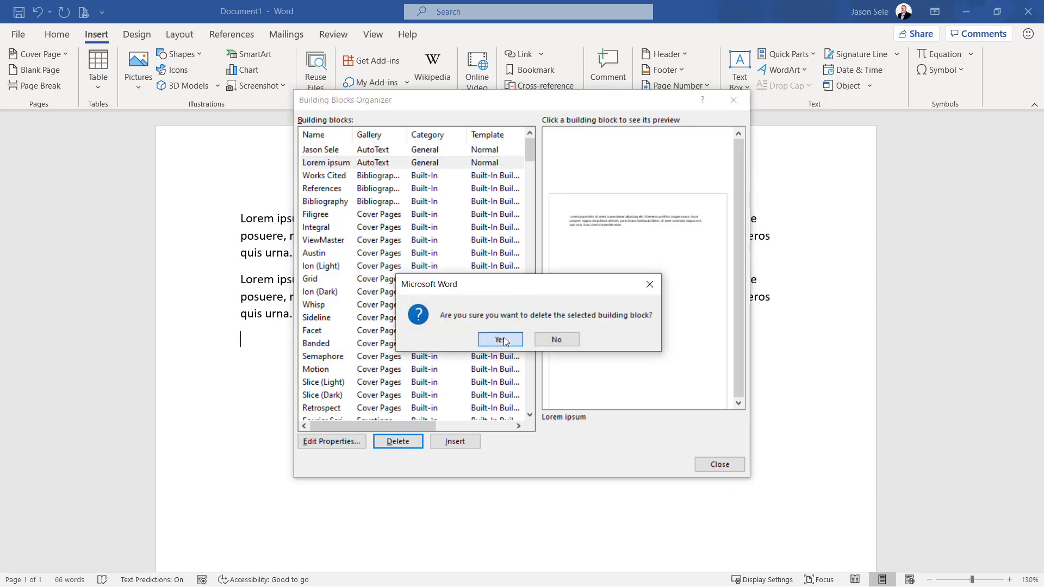
pyautogui.click(501, 340)
pyautogui.click(734, 465)
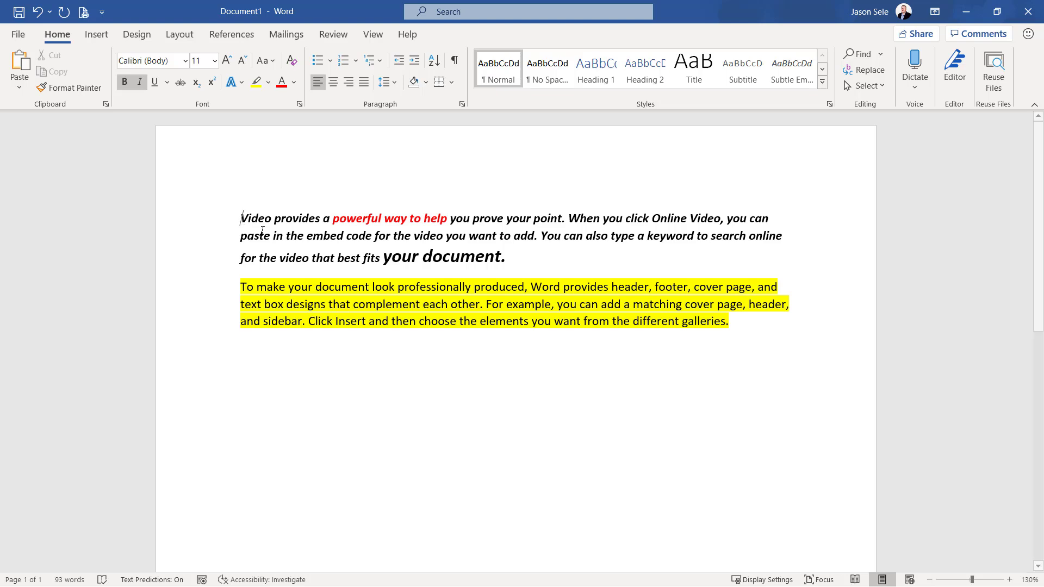
# Copy both formatted paragraphs and paste them below as text only, without their formatting
pyautogui.moveTo(242, 217); pyautogui.dragTo(760, 335)
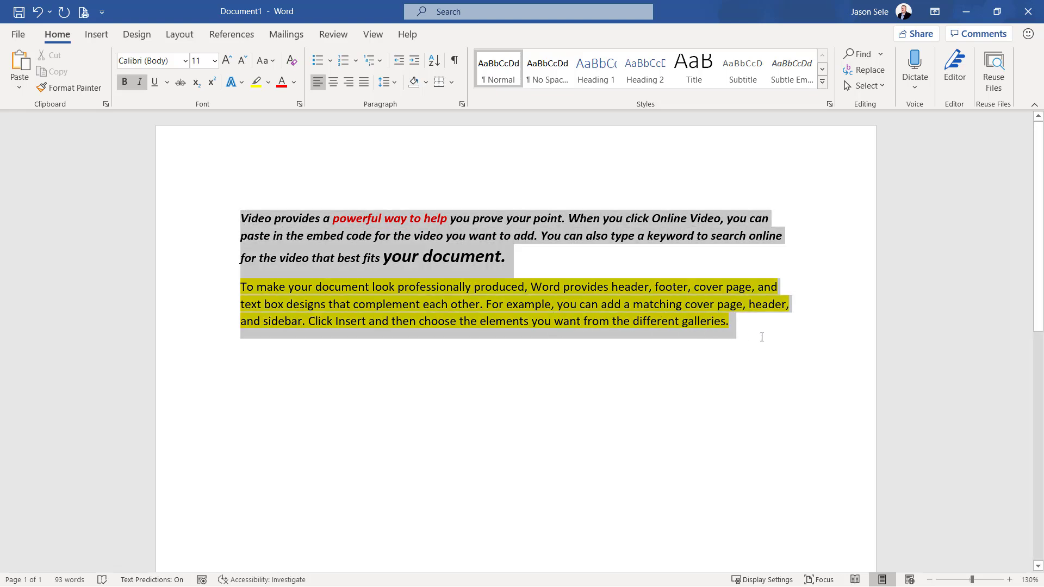
pyautogui.rightClick(411, 297)
pyautogui.click(446, 325)
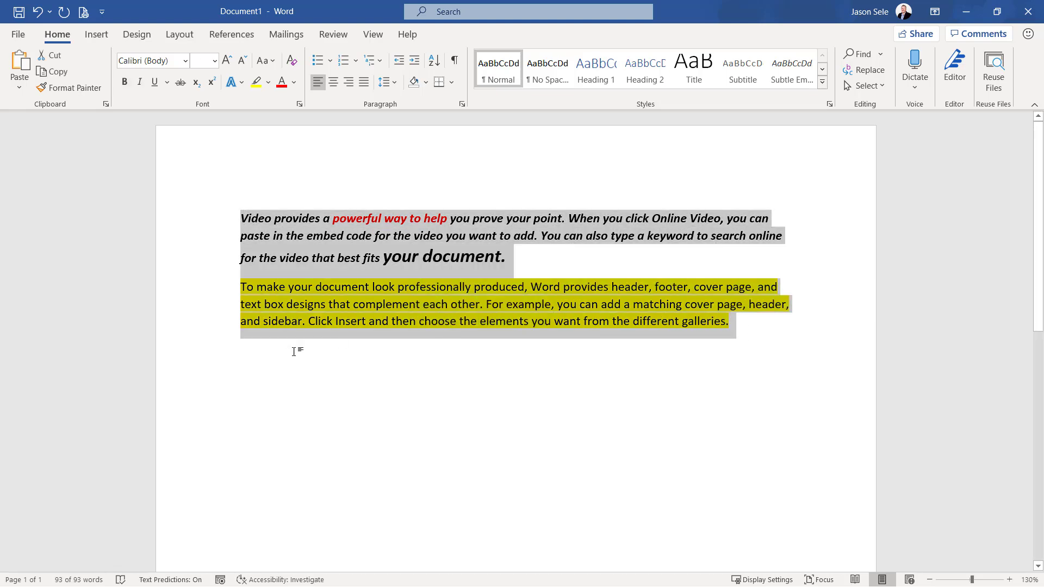
pyautogui.click(259, 360)
pyautogui.rightClick(246, 350)
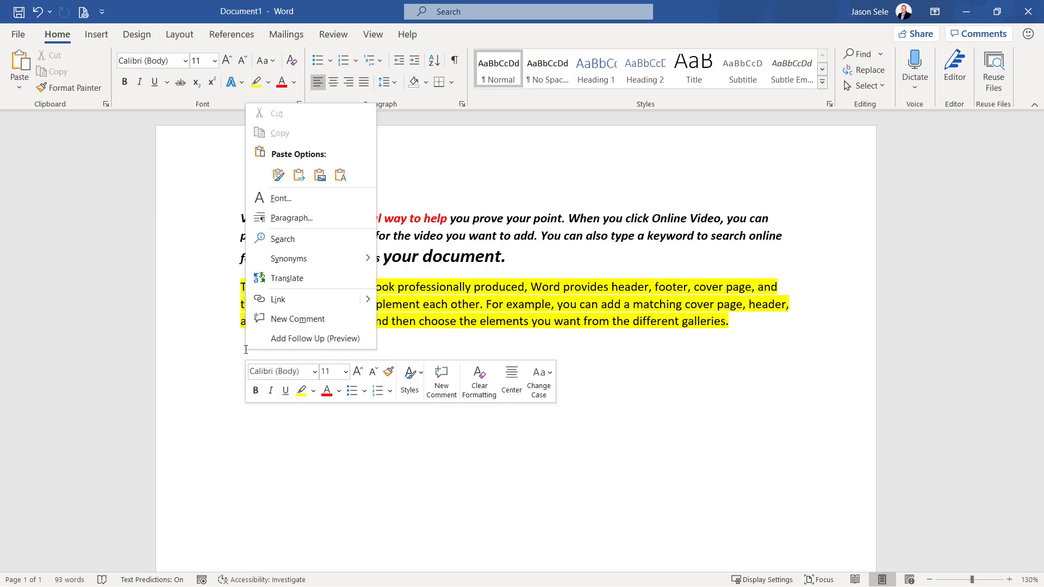
pyautogui.click(340, 177)
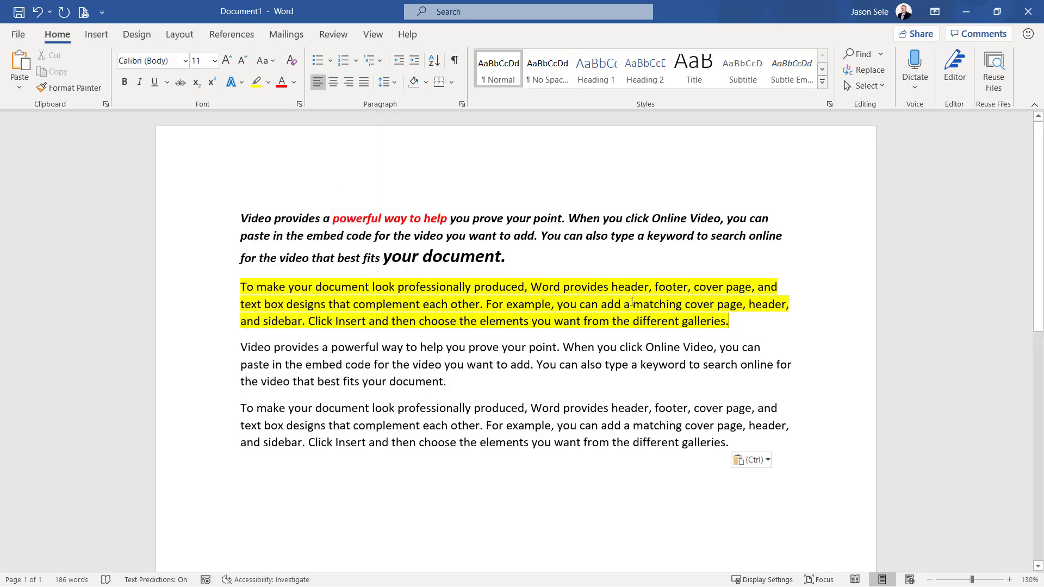
# Clear all formatting from the original two paragraphs at the start of the document
pyautogui.moveTo(732, 321); pyautogui.dragTo(214, 144)
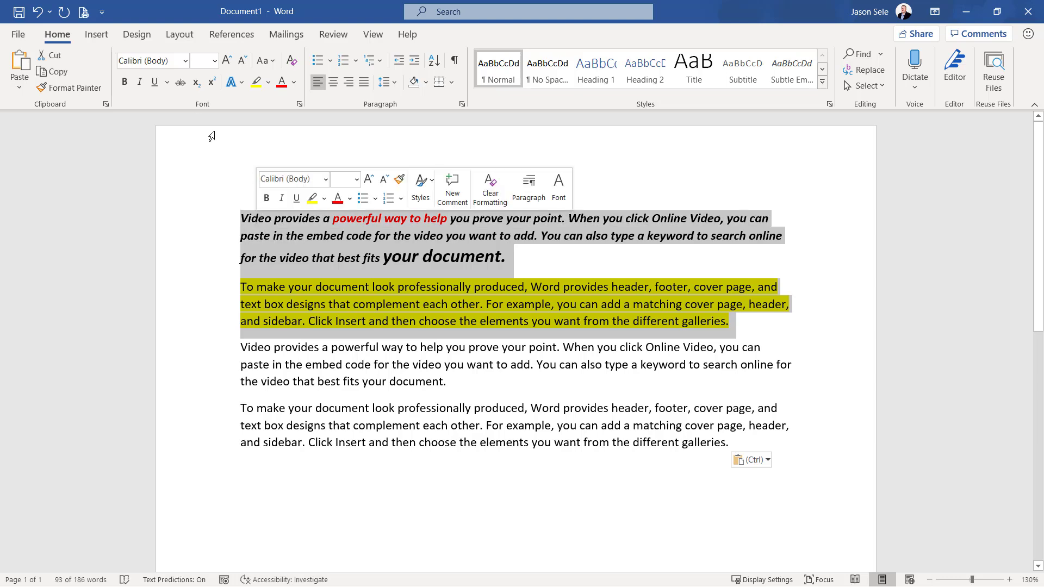
pyautogui.click(293, 64)
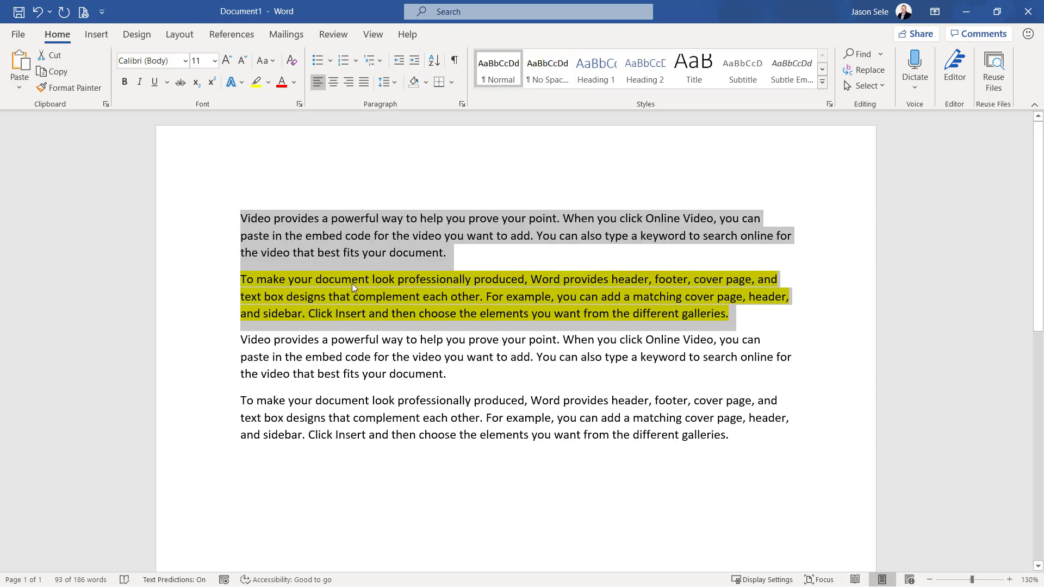
pyautogui.click(440, 292)
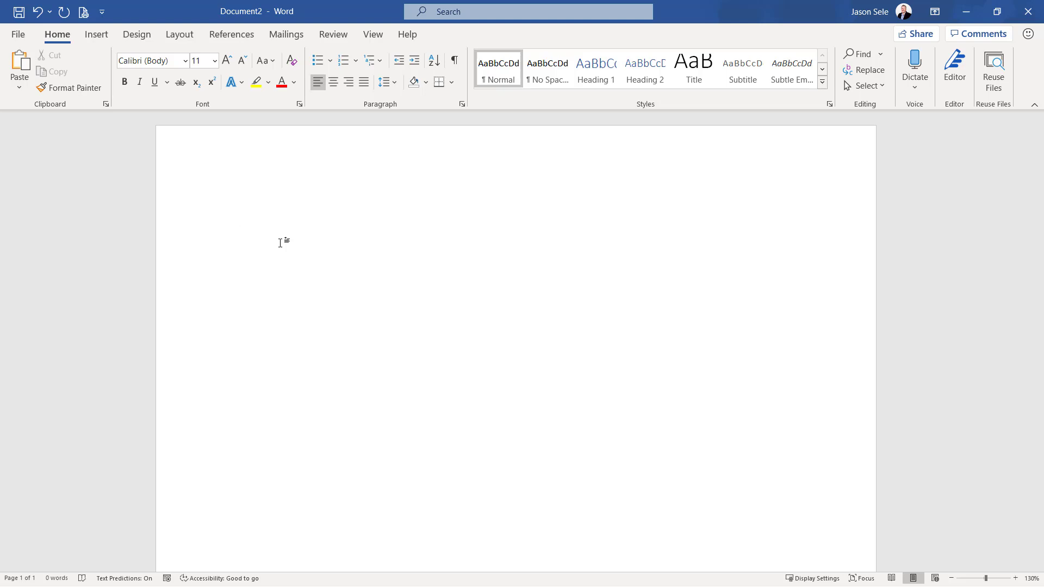
# Search Word's commands and help for "formatting" and view more search results for it
pyautogui.click(456, 14)
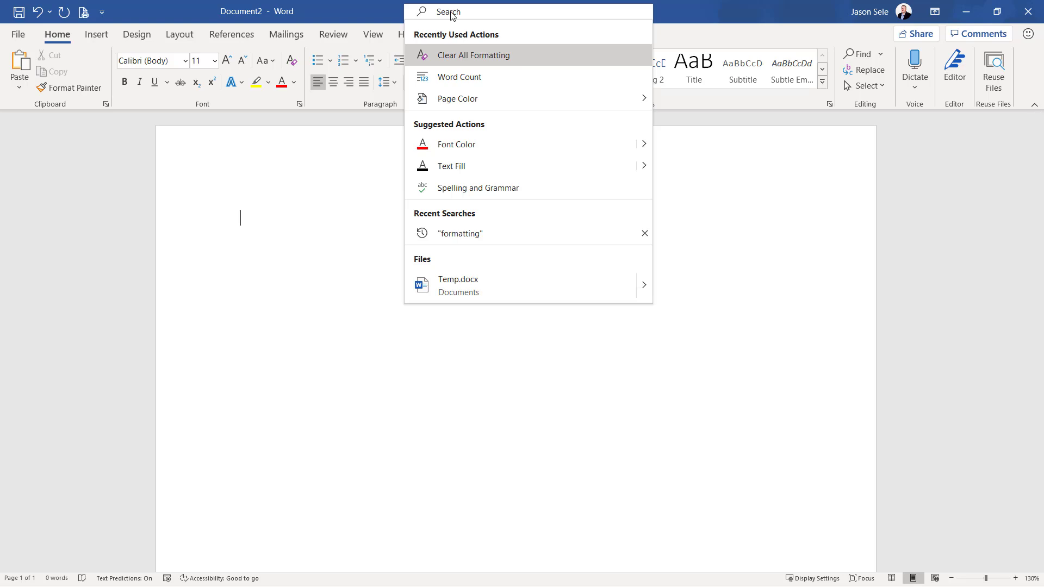
pyautogui.write('formatting')
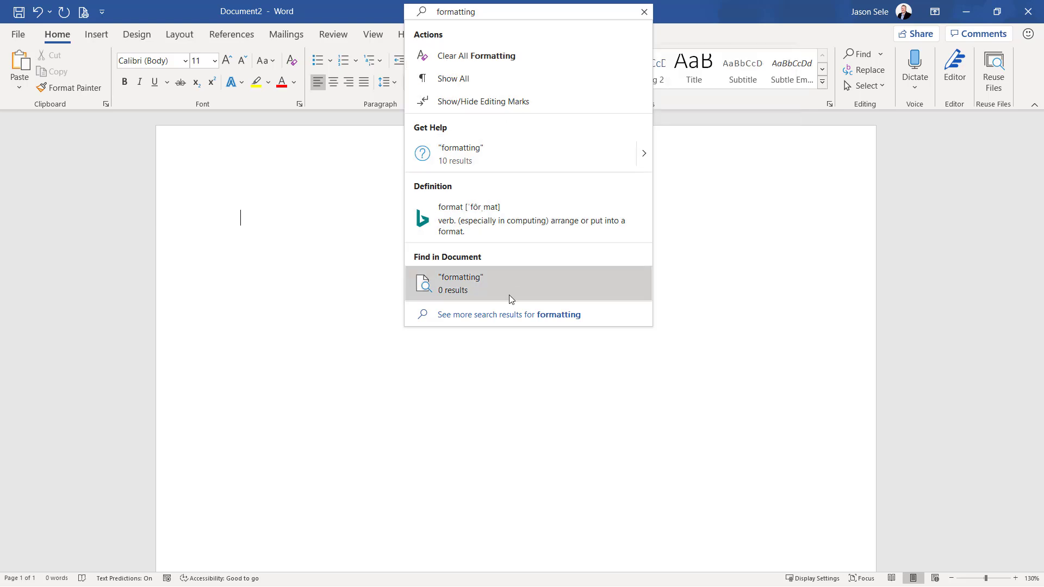
pyautogui.click(536, 315)
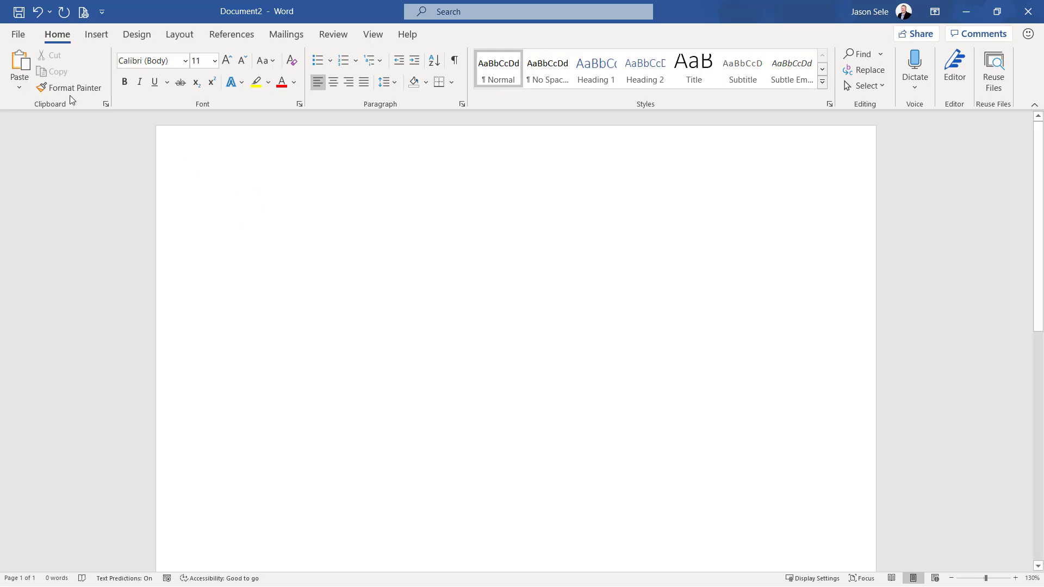
# Open the Temp document from the Data (D:) drive using Open and Repair
pyautogui.click(17, 38)
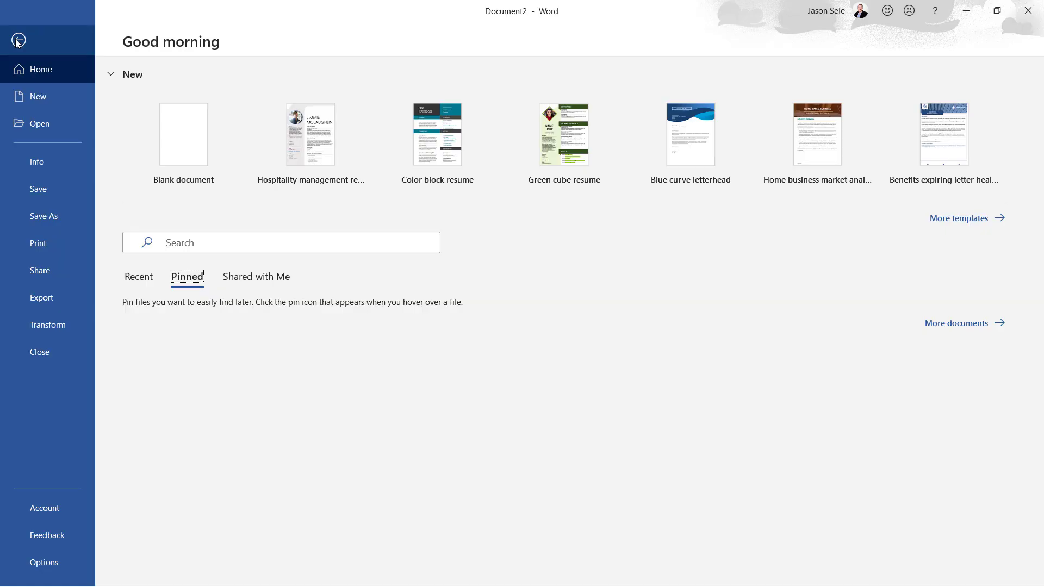
pyautogui.click(47, 122)
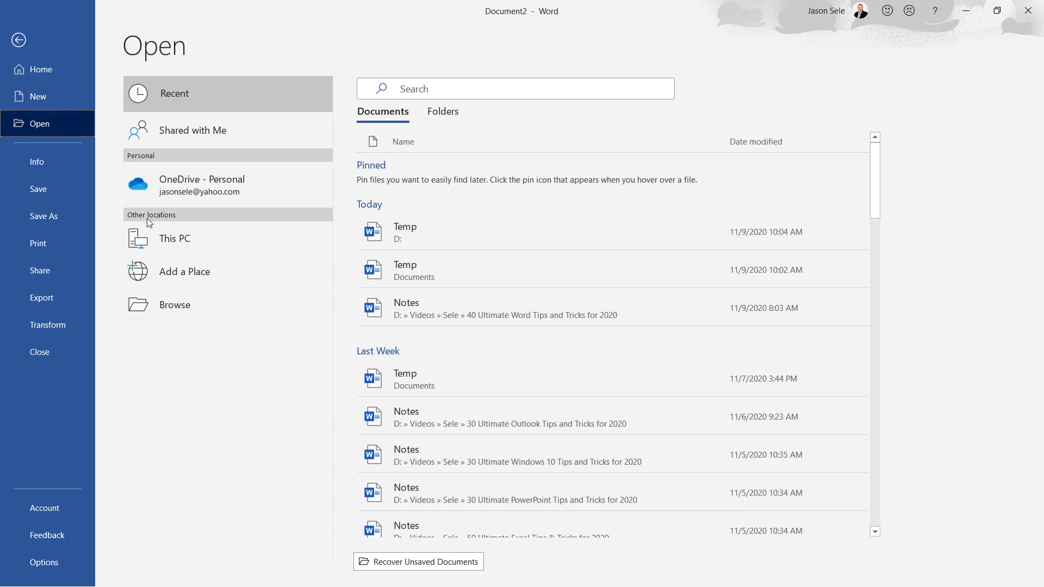
pyautogui.click(171, 310)
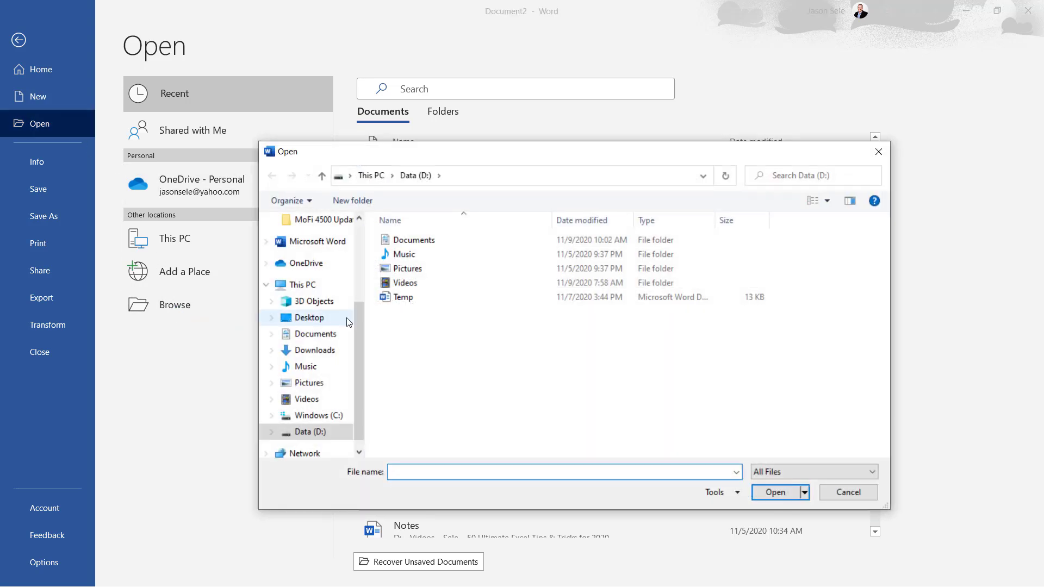
pyautogui.click(404, 300)
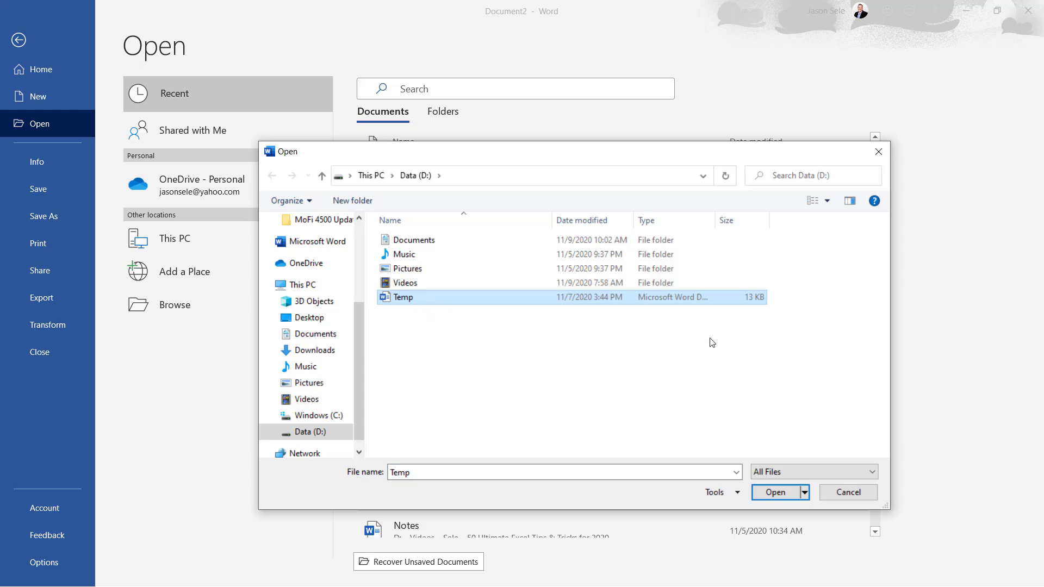
pyautogui.click(805, 496)
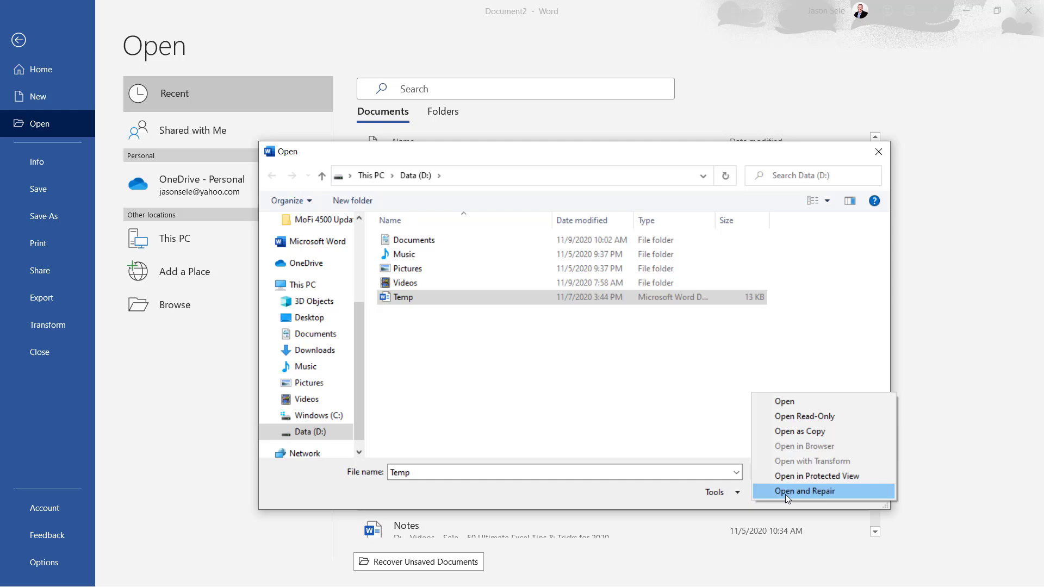
pyautogui.click(786, 493)
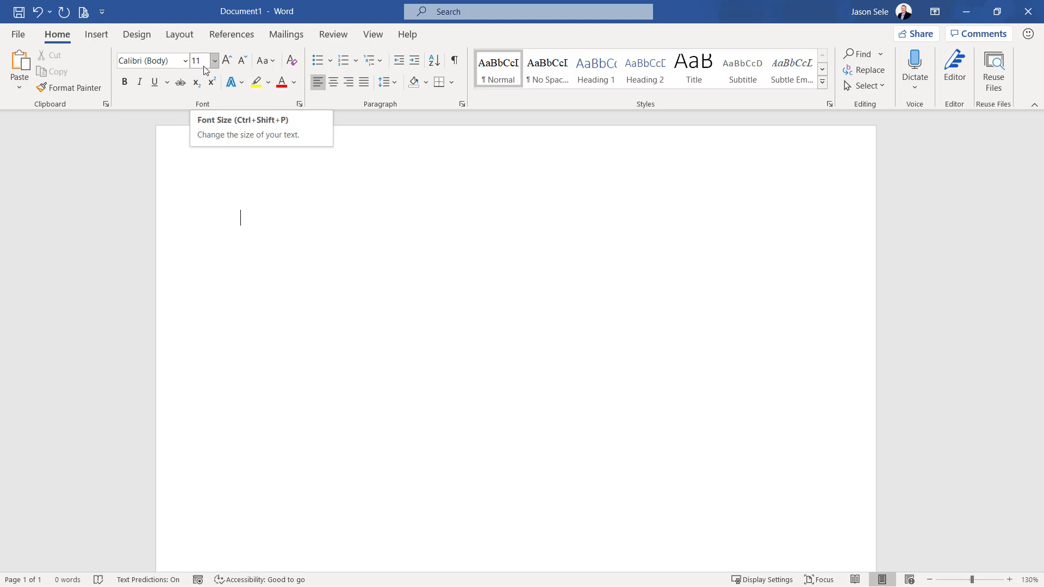
# Set the default font to Times New Roman, Regular, 12 pt for all documents based on the Normal template
pyautogui.click(300, 105)
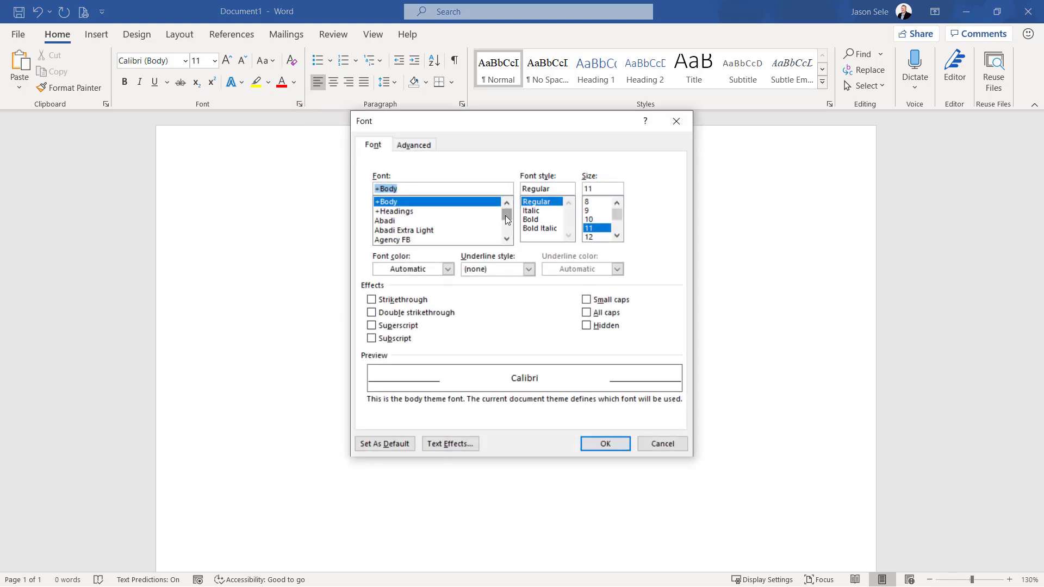
pyautogui.moveTo(506, 216); pyautogui.dragTo(505, 227)
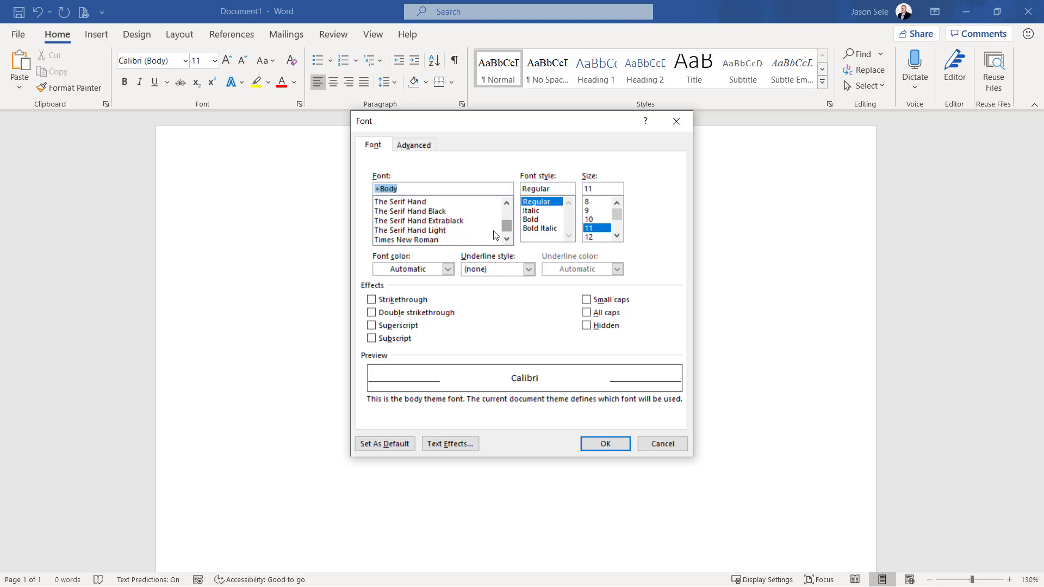
pyautogui.click(443, 239)
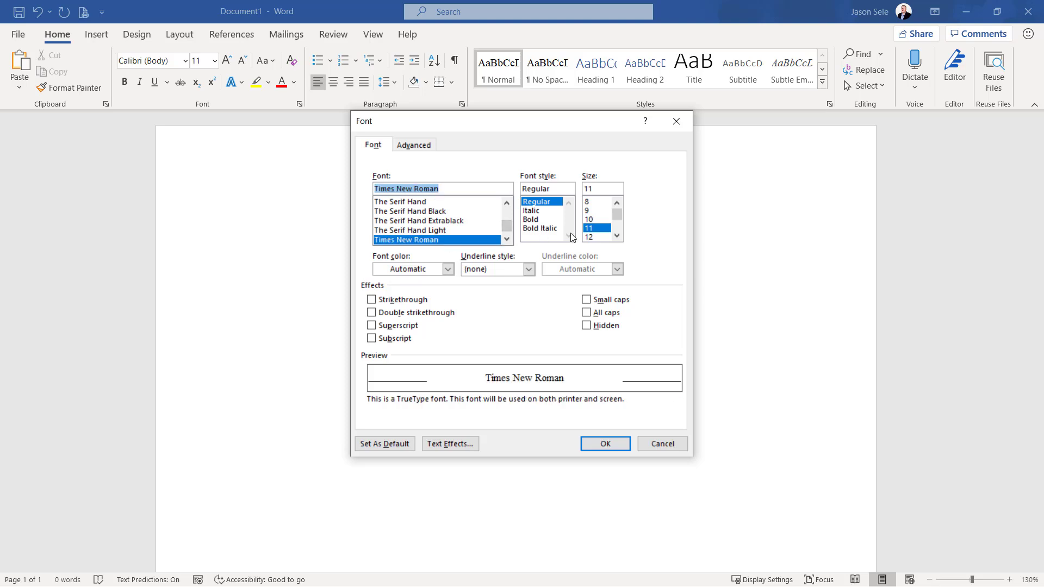
pyautogui.click(593, 238)
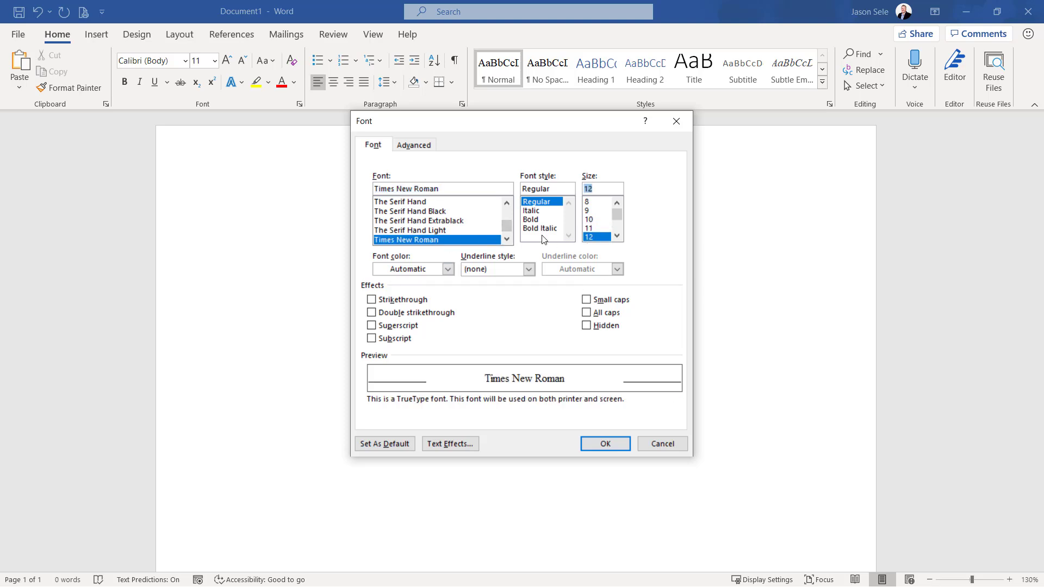
pyautogui.click(375, 446)
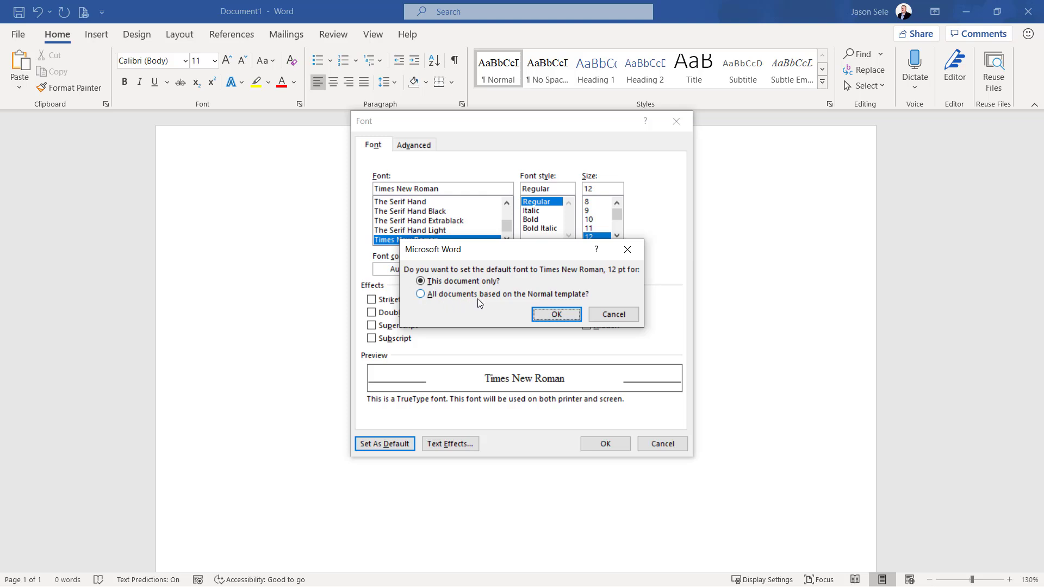
pyautogui.click(420, 294)
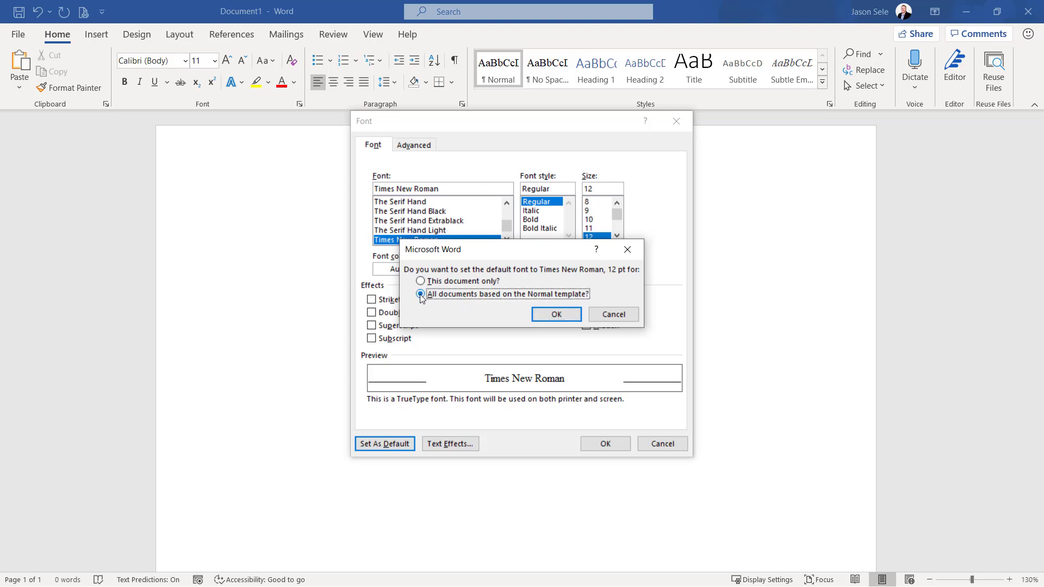
pyautogui.click(563, 314)
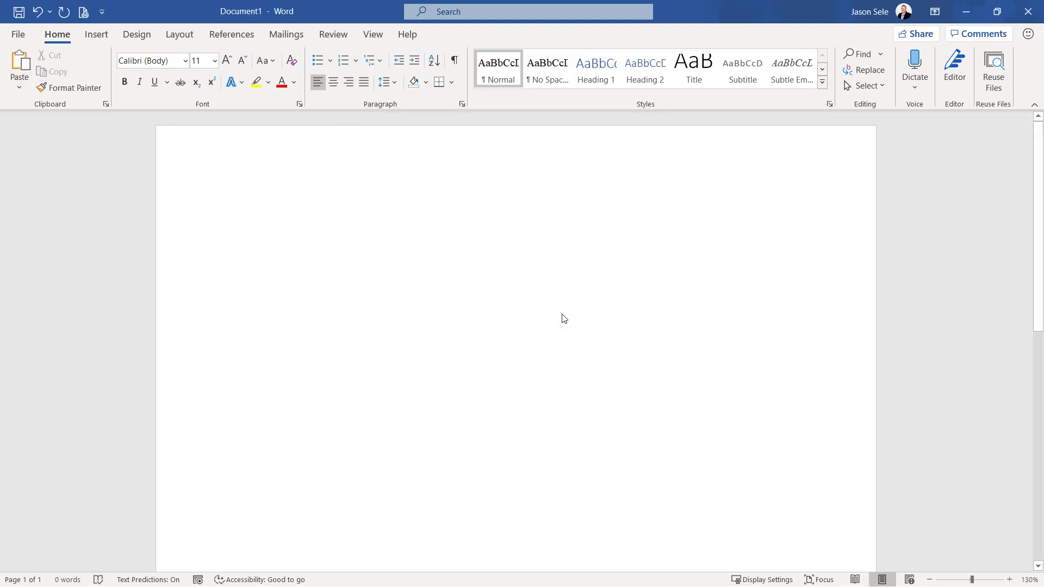
# Review the advanced character spacing and OpenType settings in the Font dialog
pyautogui.click(299, 105)
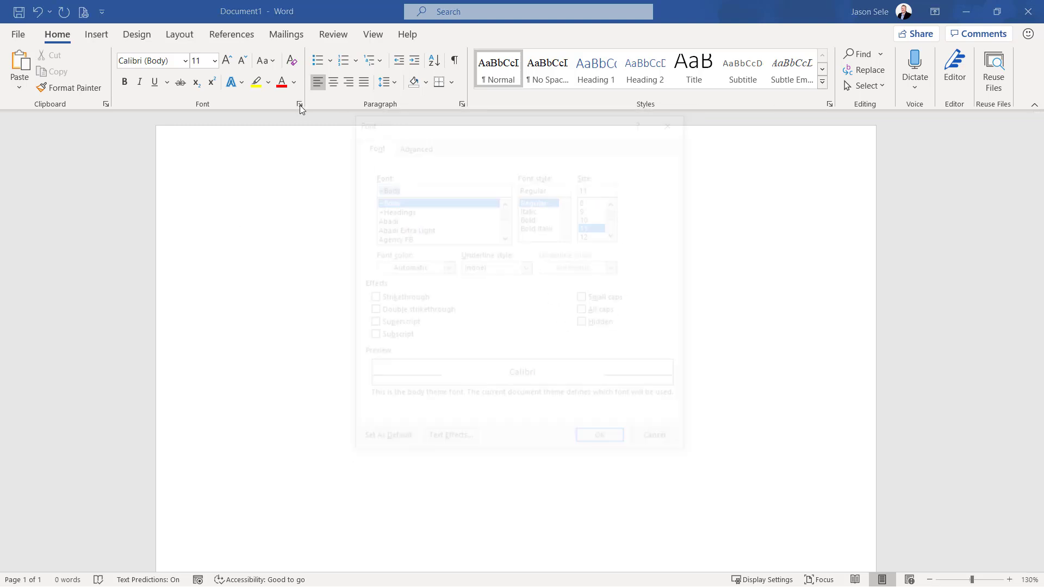
pyautogui.click(412, 147)
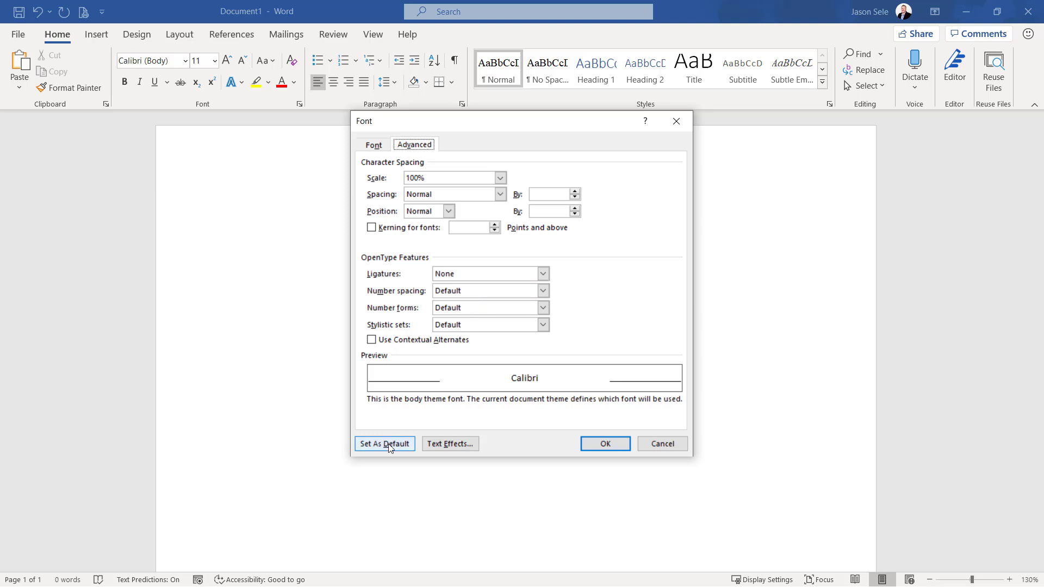
pyautogui.click(590, 449)
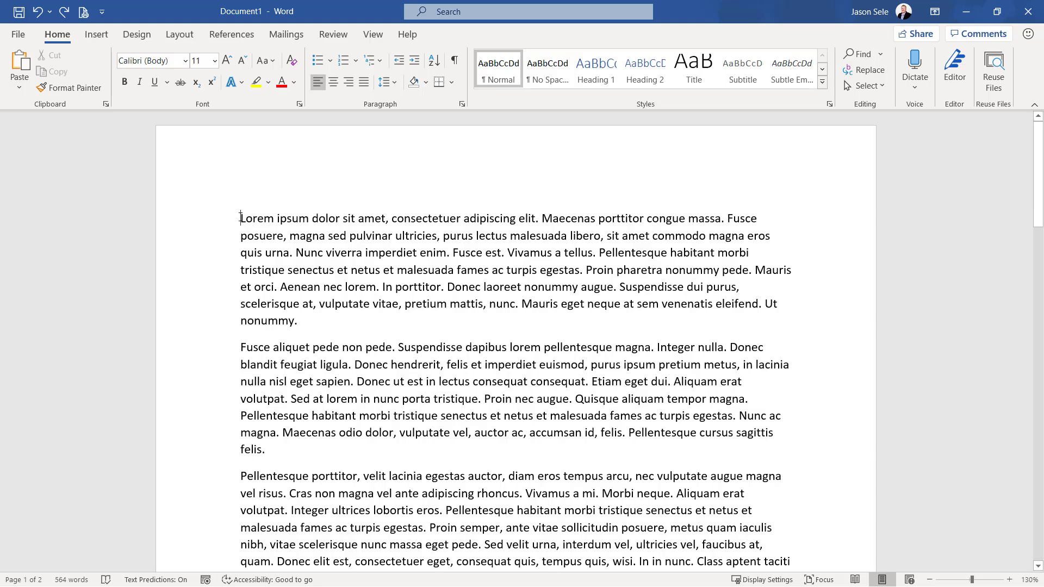
# Lay out the entire document's text in two columns
pyautogui.hotkey('ctrl', 'a')
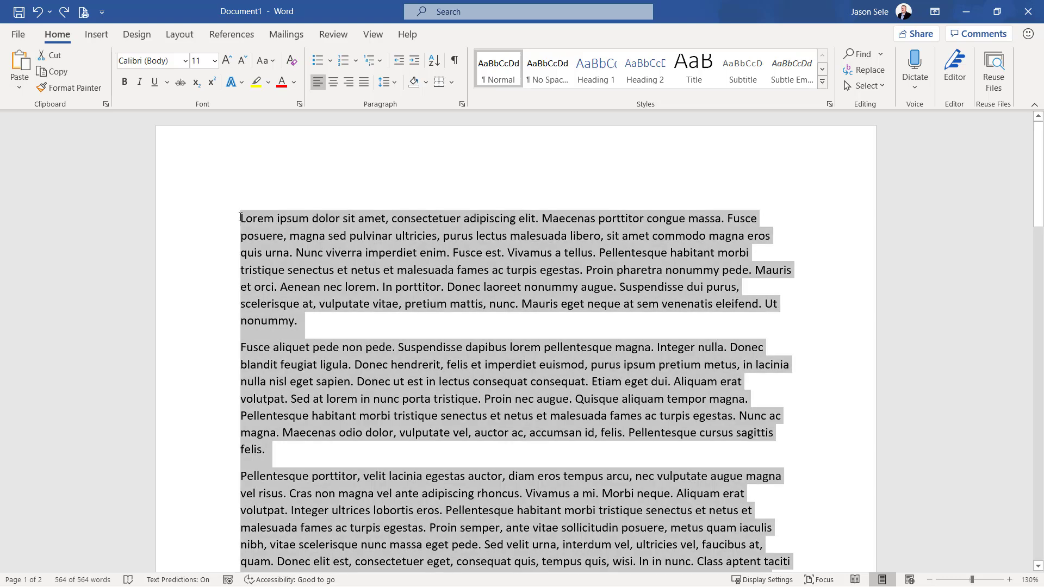
pyautogui.click(175, 37)
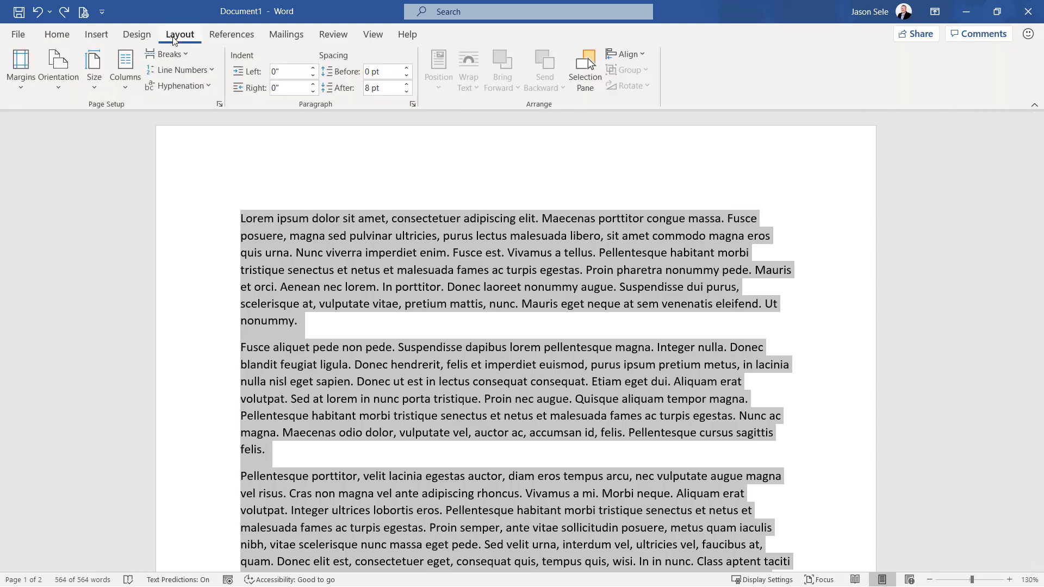
pyautogui.click(131, 91)
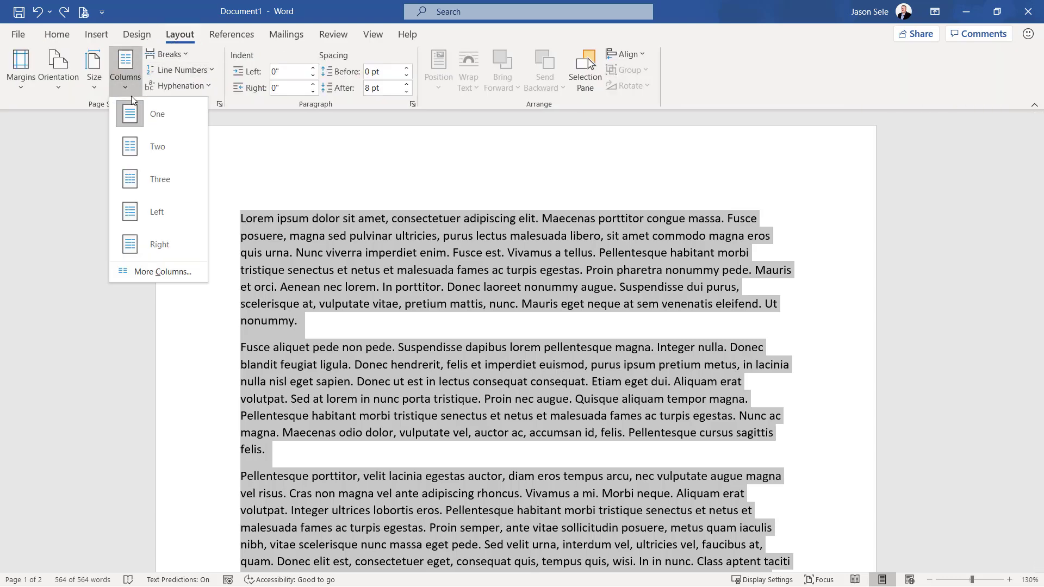
pyautogui.click(136, 147)
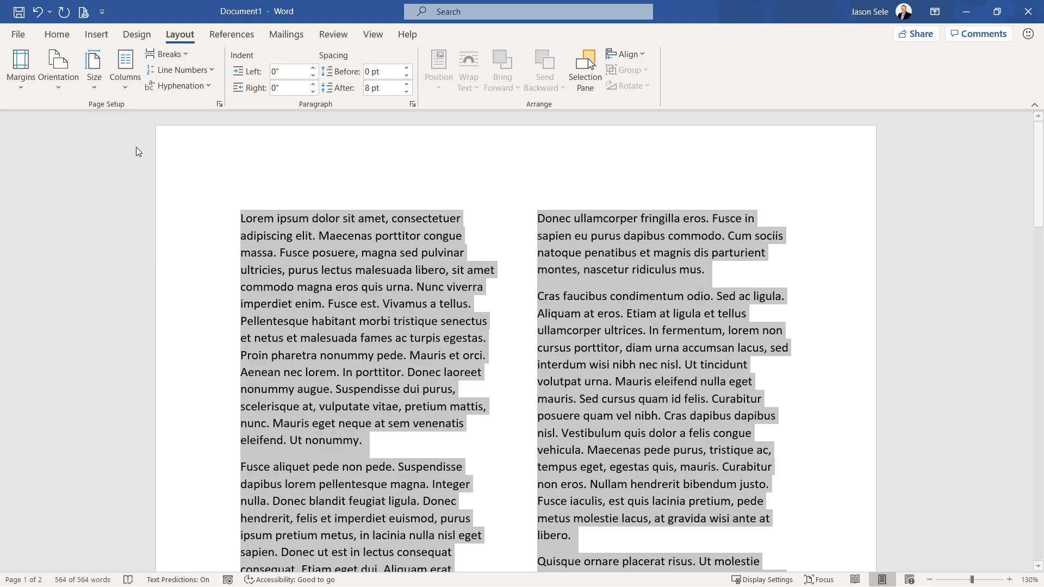
# Justify all of the two-column text and look over the resulting layout
pyautogui.click(59, 37)
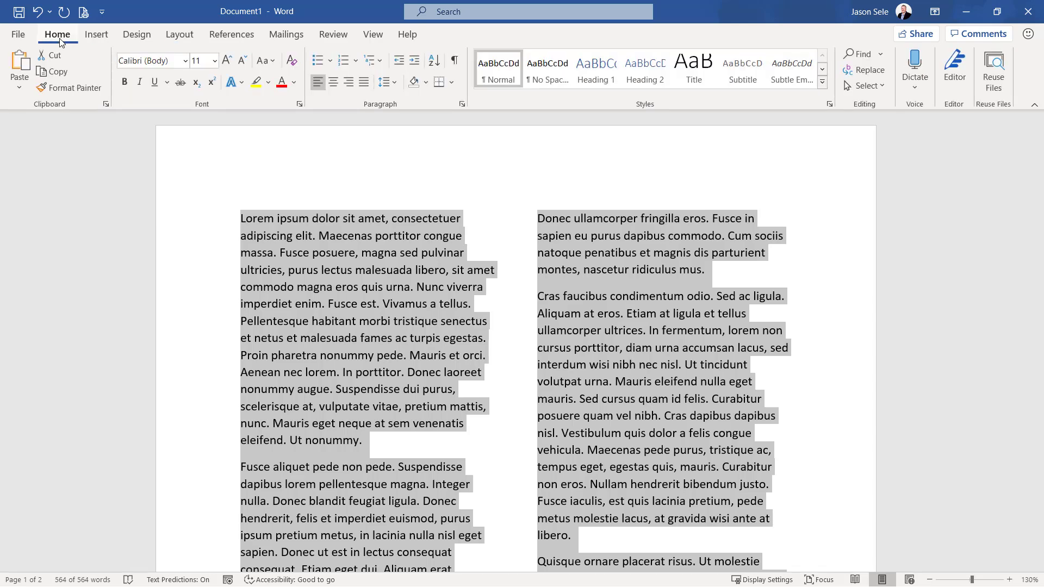
pyautogui.click(364, 84)
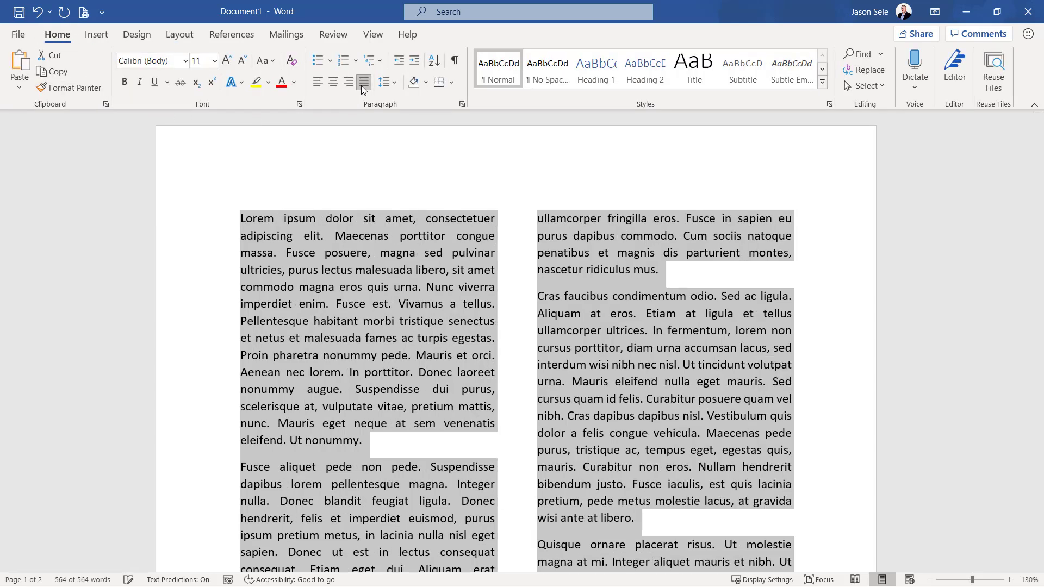
pyautogui.click(503, 271)
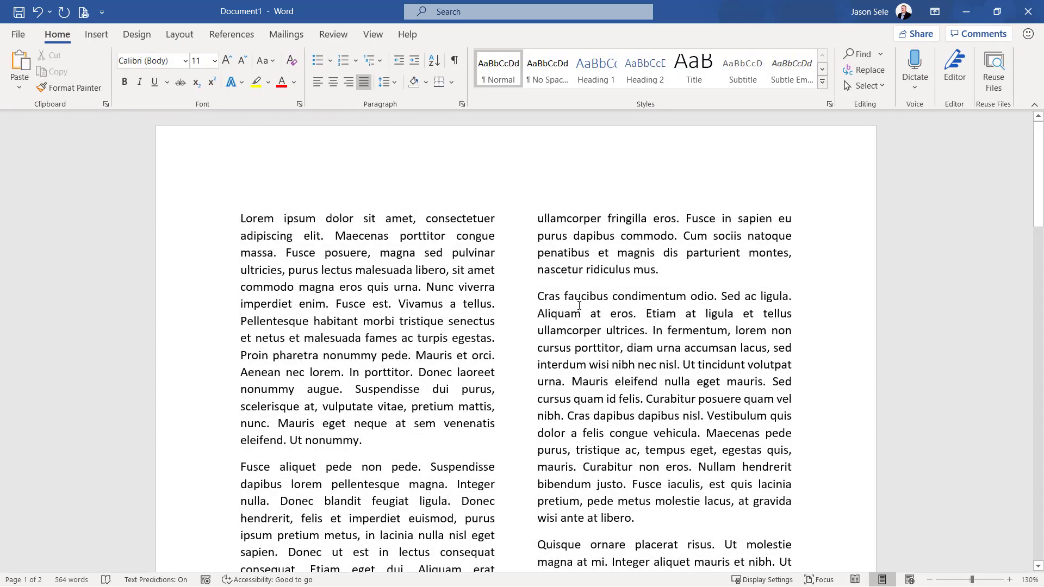
pyautogui.scroll(-3, 579, 306)
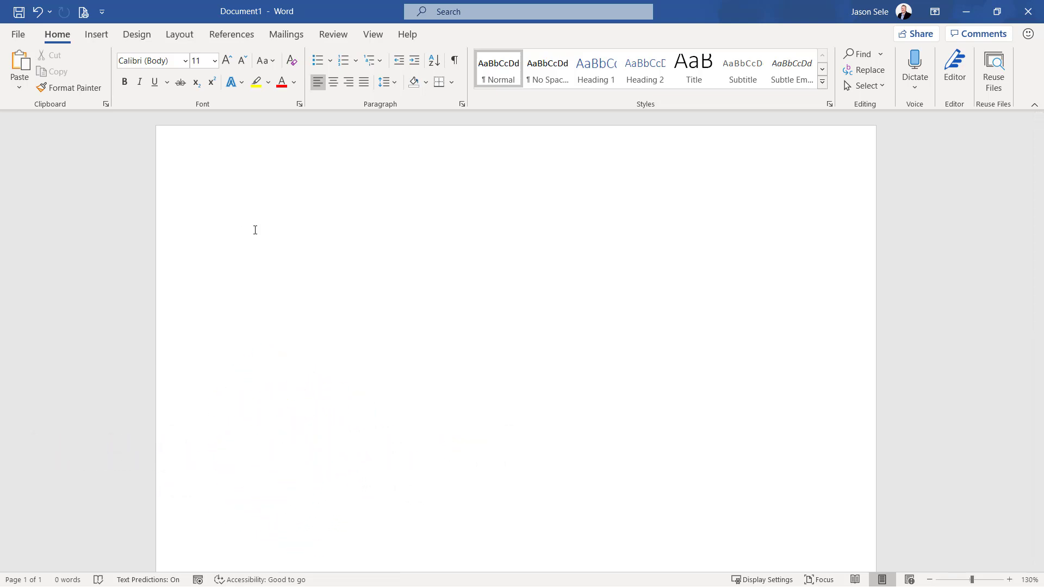
# Insert a new Microsoft Excel Worksheet object into the blank document
pyautogui.click(97, 34)
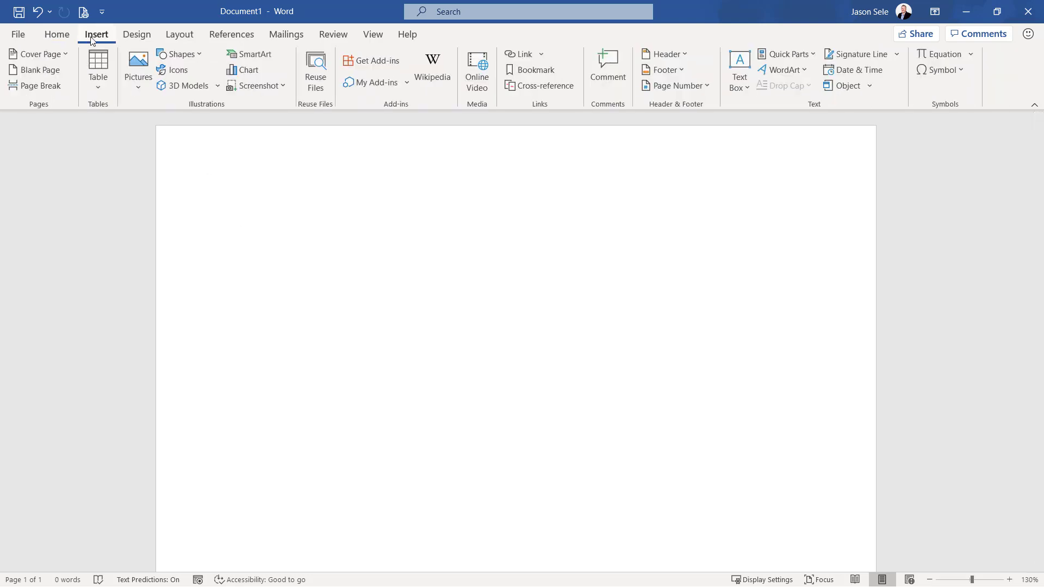
pyautogui.click(864, 88)
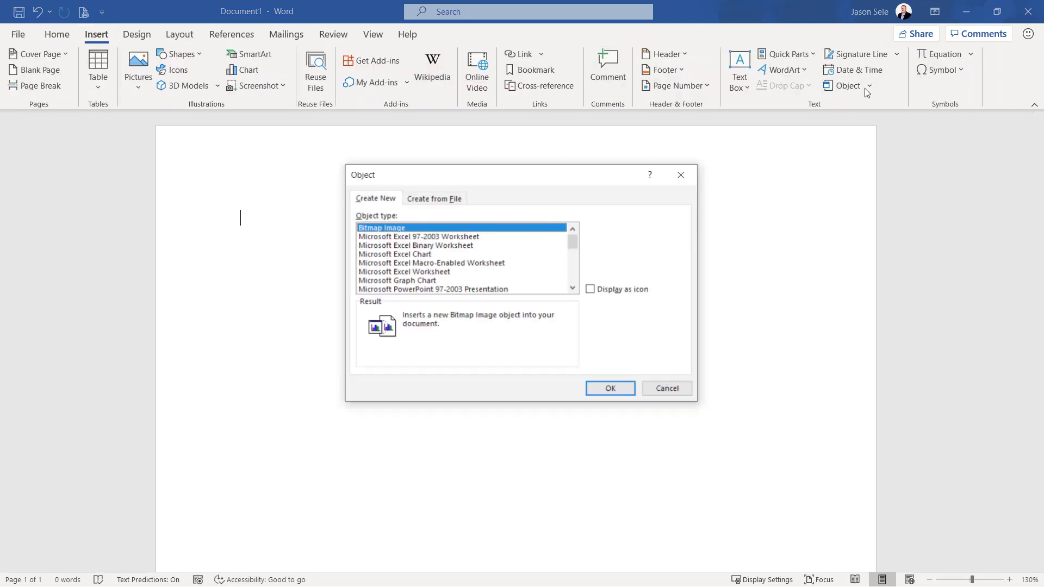
pyautogui.click(407, 273)
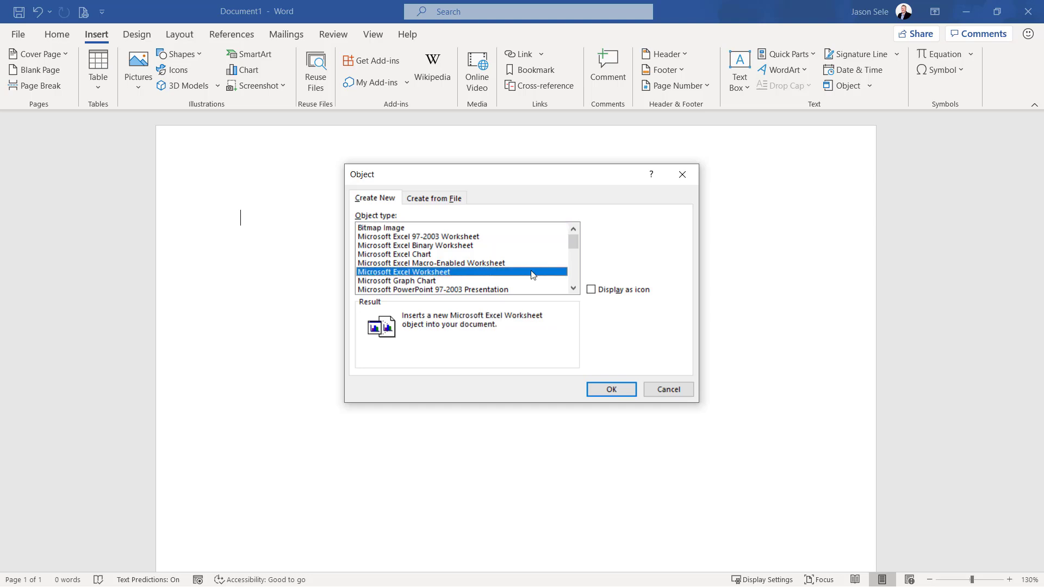
pyautogui.moveTo(576, 239)
pyautogui.mouseDown()
pyautogui.moveTo(572, 276)
pyautogui.moveTo(574, 242)
pyautogui.mouseUp()
pyautogui.click(613, 390)
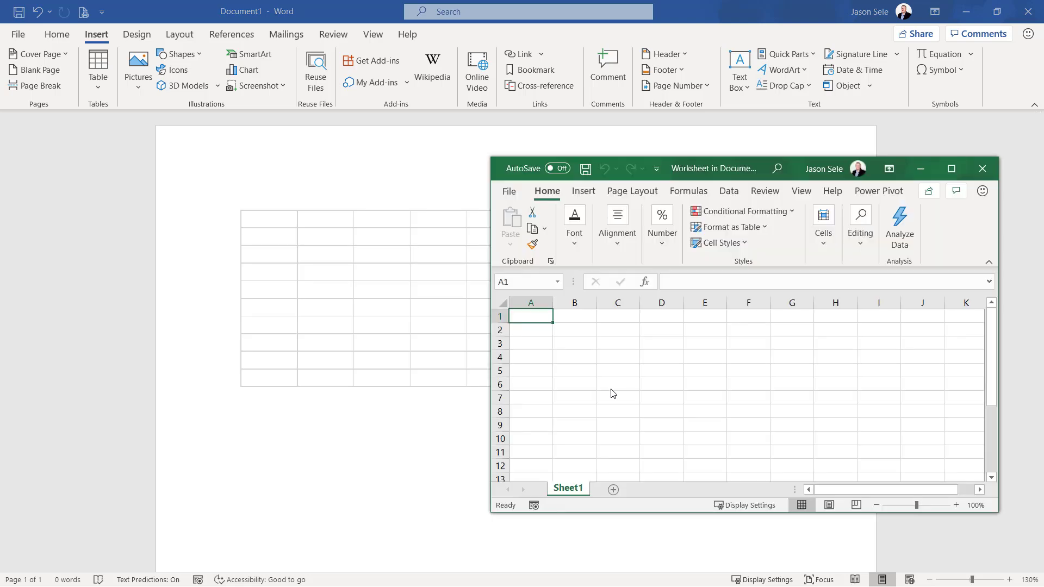
# Enter 1, 2 and 3 in cells A1 to A3 of the embedded worksheet and close its window
pyautogui.write('1')
pyautogui.press('Return')
pyautogui.write('2')
pyautogui.press('Return')
pyautogui.write('3')
pyautogui.press('Return')
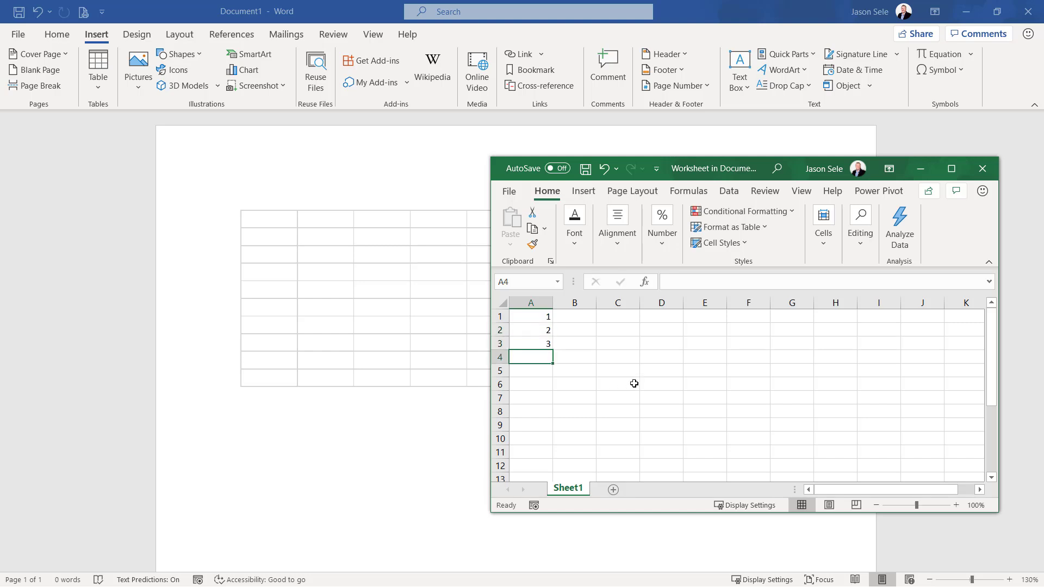
pyautogui.click(982, 169)
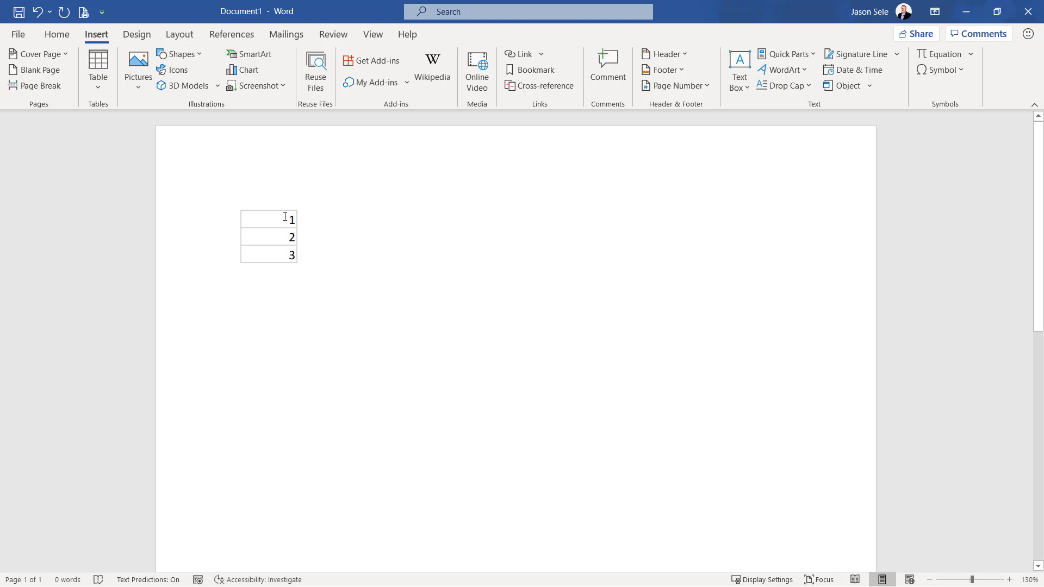
# Reopen the embedded worksheet for editing and save a copy as an Excel Workbook named "spreadsheet" on the Data (D:) drive
pyautogui.click(285, 217)
pyautogui.doubleClick(285, 217)
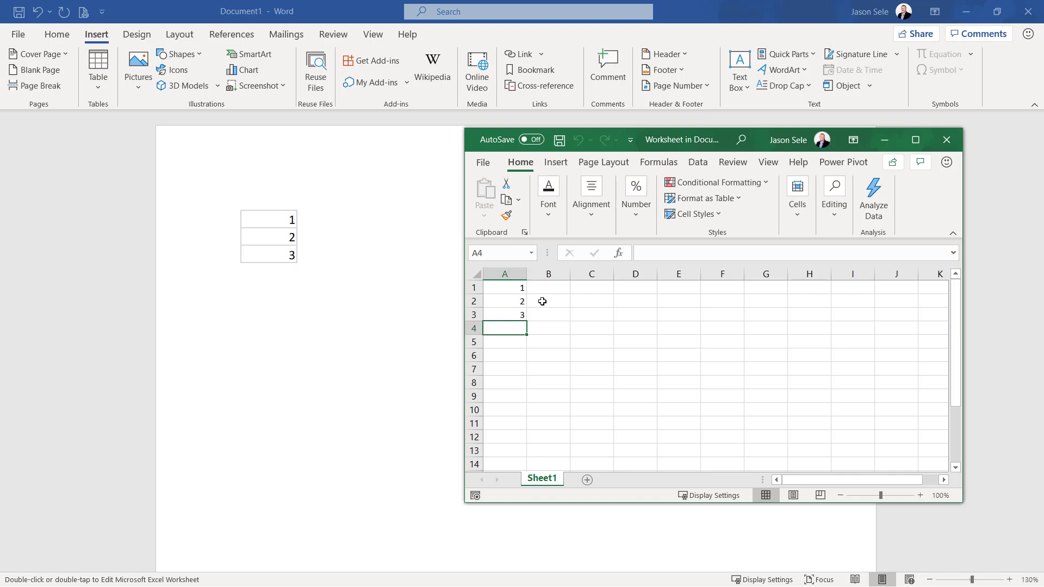
pyautogui.click(483, 162)
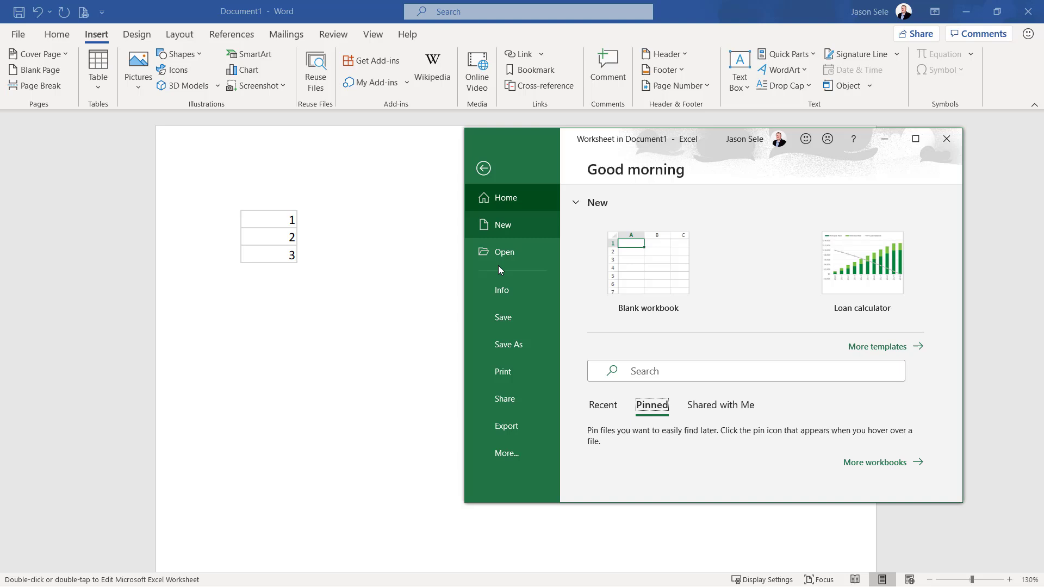
pyautogui.click(501, 341)
pyautogui.click(641, 406)
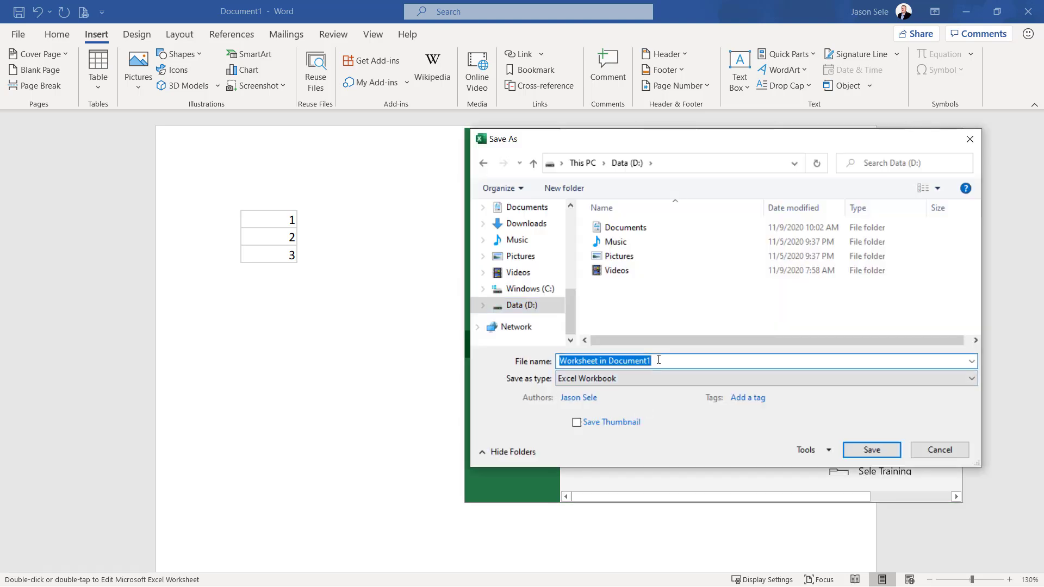
pyautogui.write('spreadsheet')
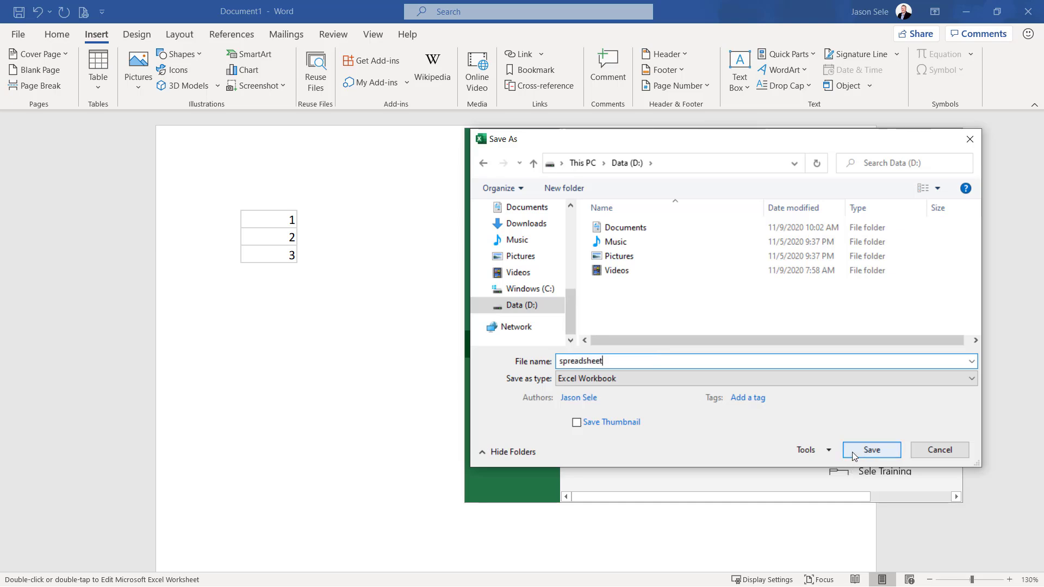
pyautogui.click(853, 452)
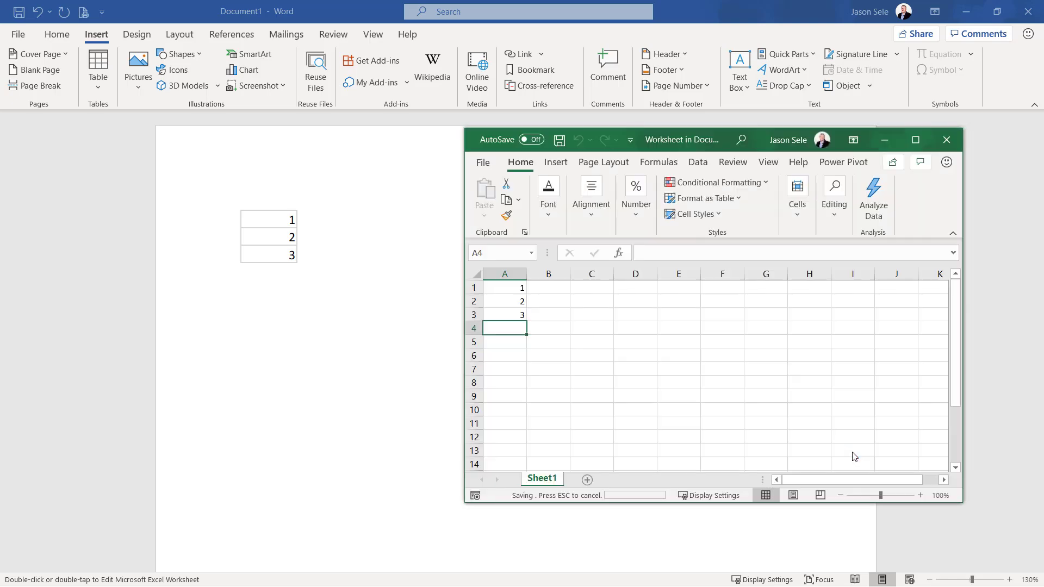
# Change cell A1 to 5 and cell A2 to 4 in the embedded worksheet
pyautogui.click(517, 292)
pyautogui.write('5')
pyautogui.press('Return')
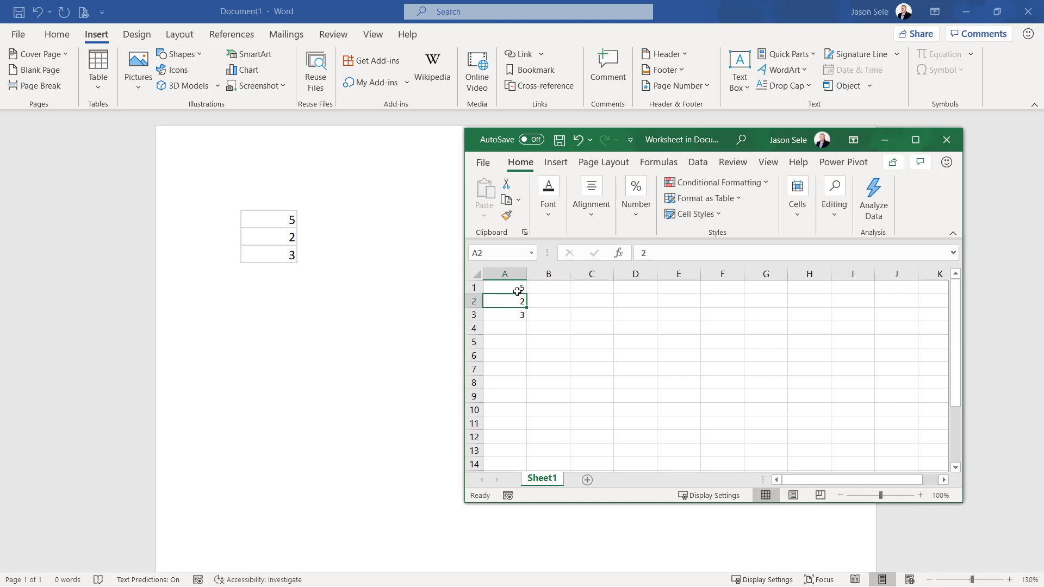
pyautogui.write('4')
pyautogui.press('Return')
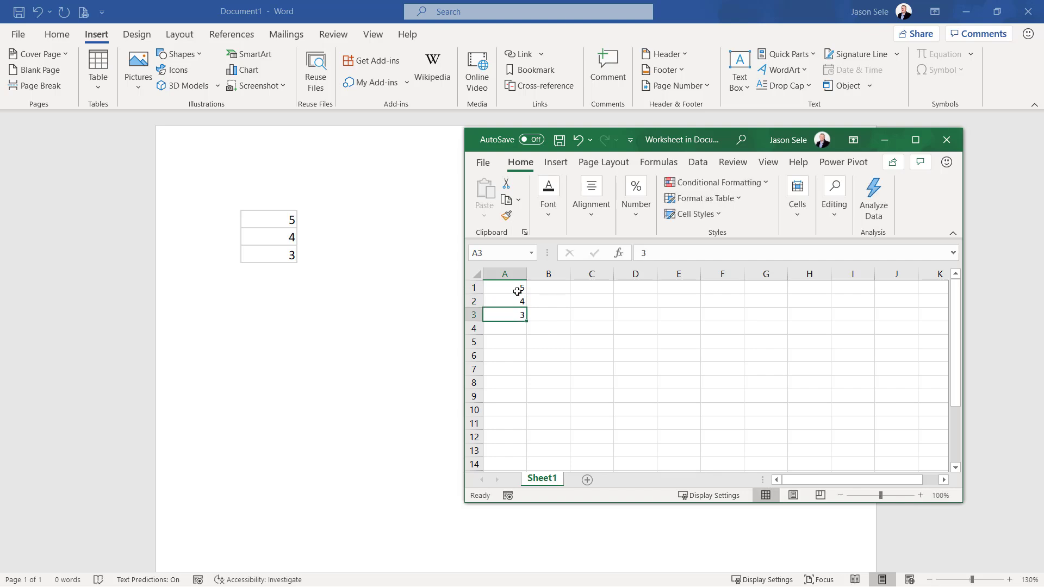